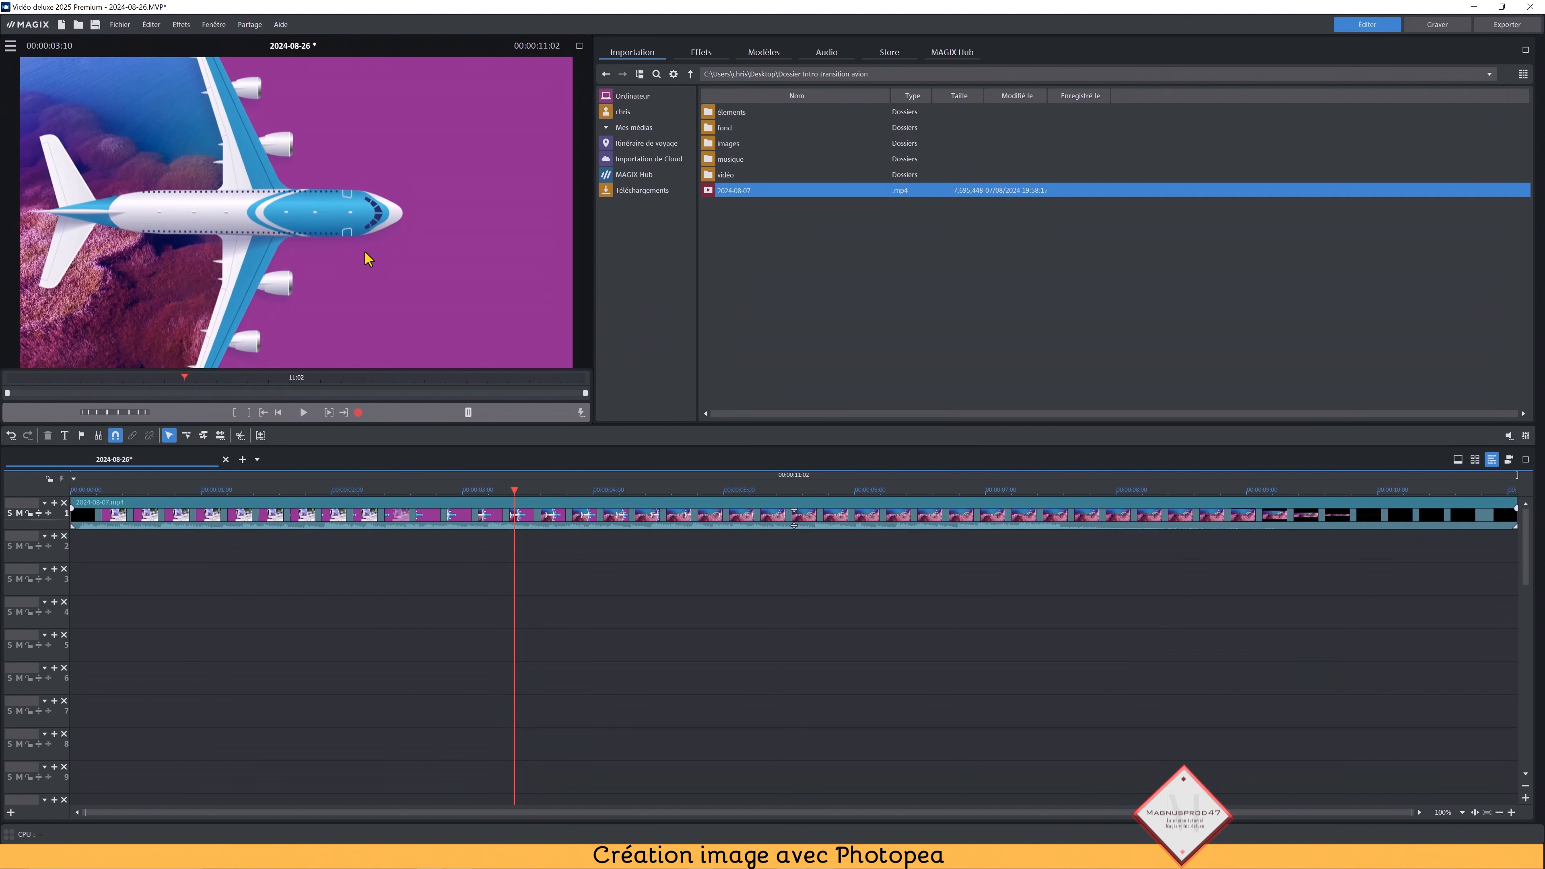
Switch to the browser, open the Photopea online photo editor from the search results and start a new project.
{"action": "left_click", "coordinate": [466, 857]}
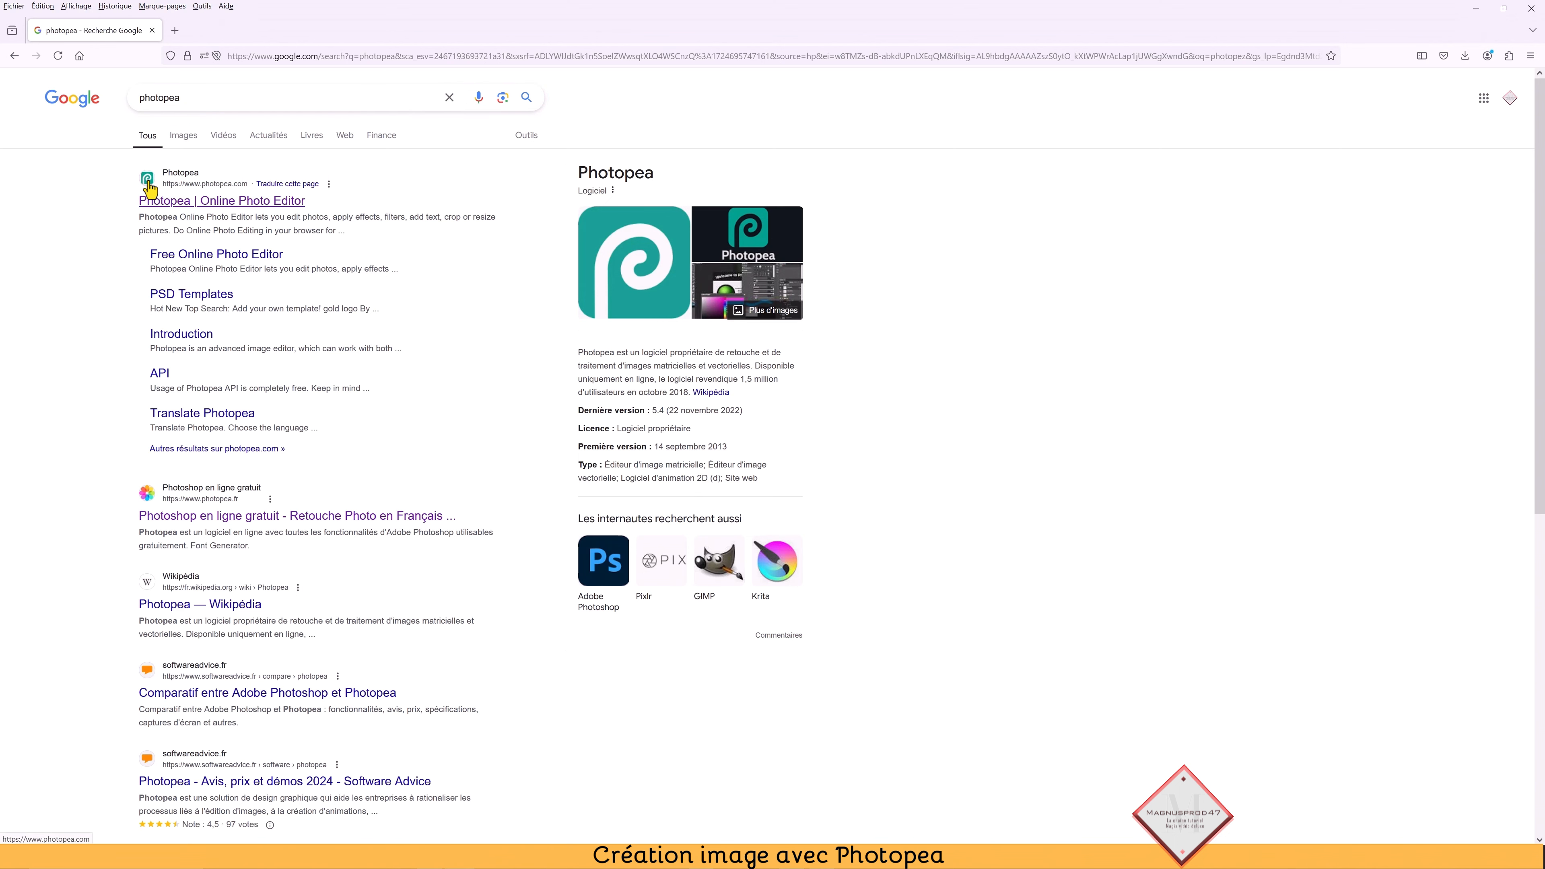
{"action": "left_click", "coordinate": [169, 175]}
{"action": "left_click", "coordinate": [589, 213]}
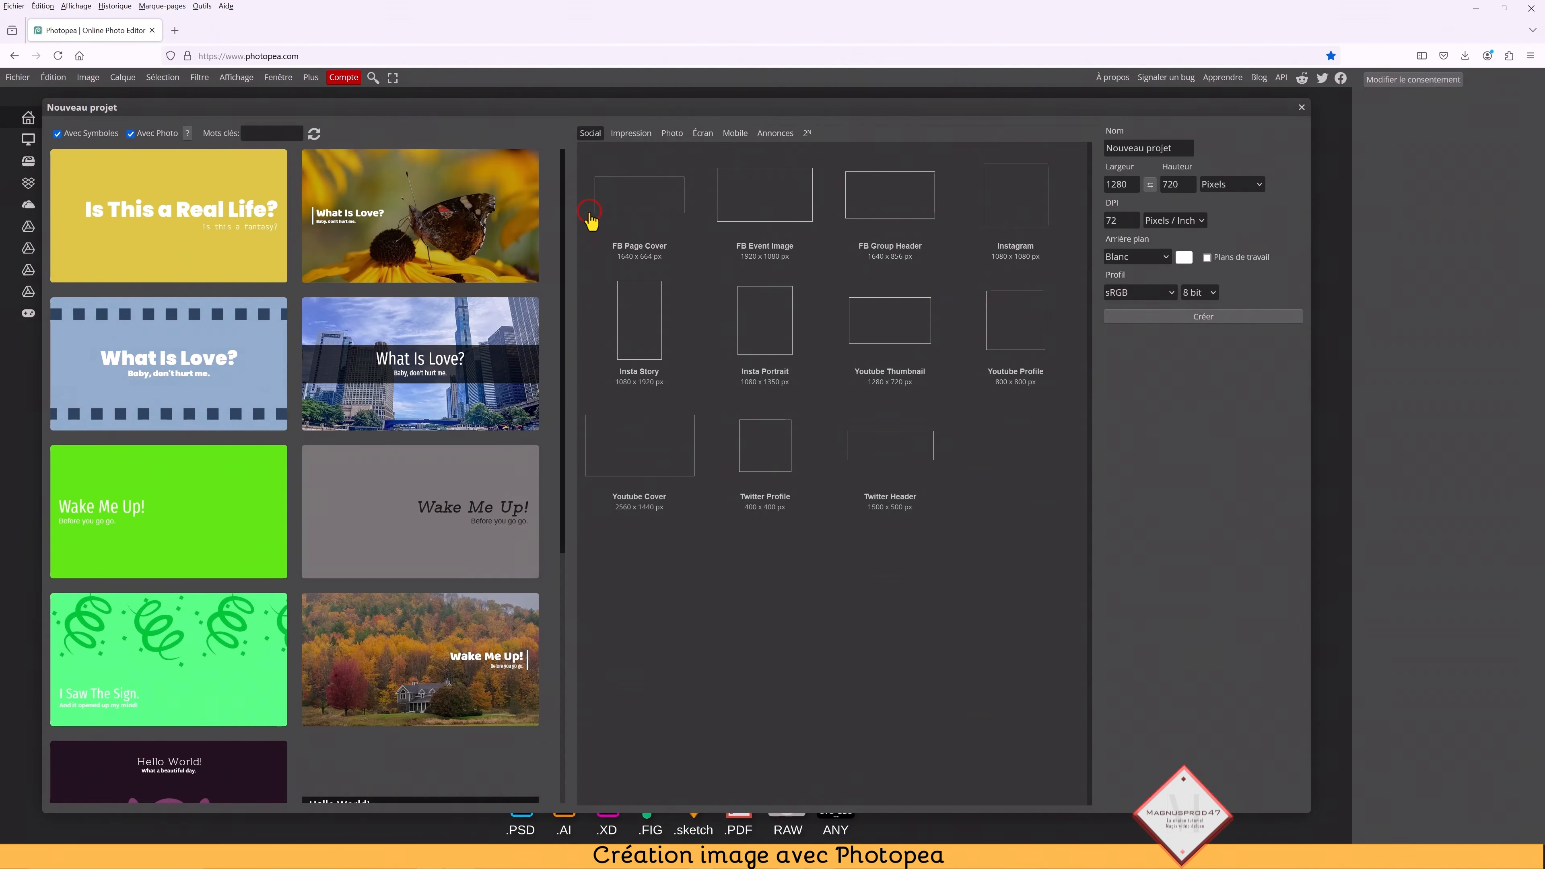
Create the project from the Full HD screen preset (1920 × 1080 px) with the name avion.
{"action": "left_click", "coordinate": [705, 134]}
{"action": "left_click", "coordinate": [778, 339]}
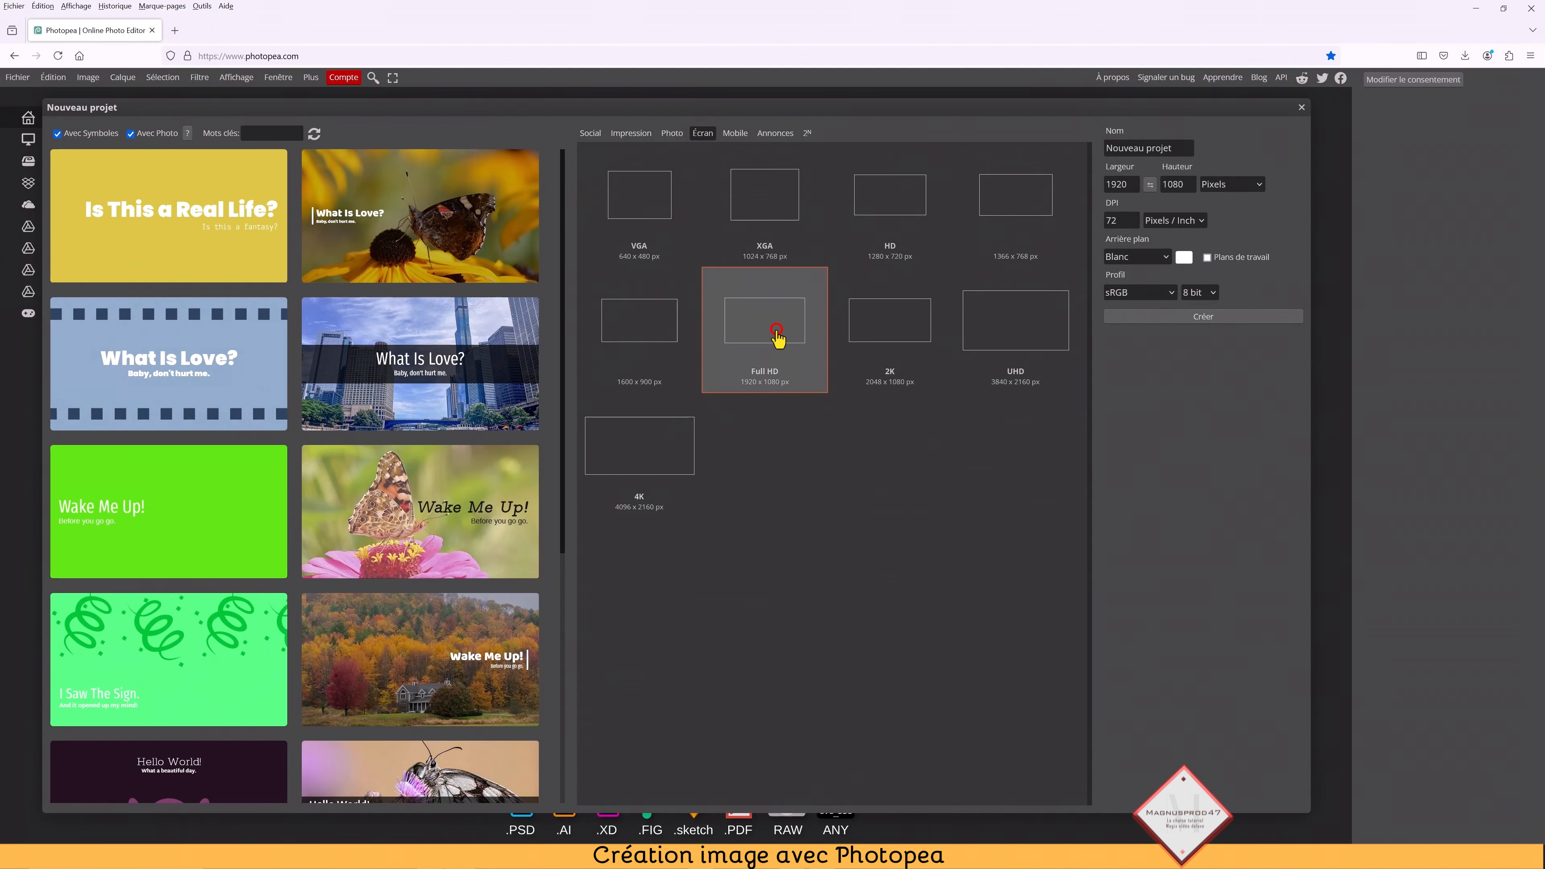
{"action": "left_click", "coordinate": [1167, 146]}
{"action": "left_click_drag", "start_coordinate": [1171, 146], "coordinate": [1061, 141]}
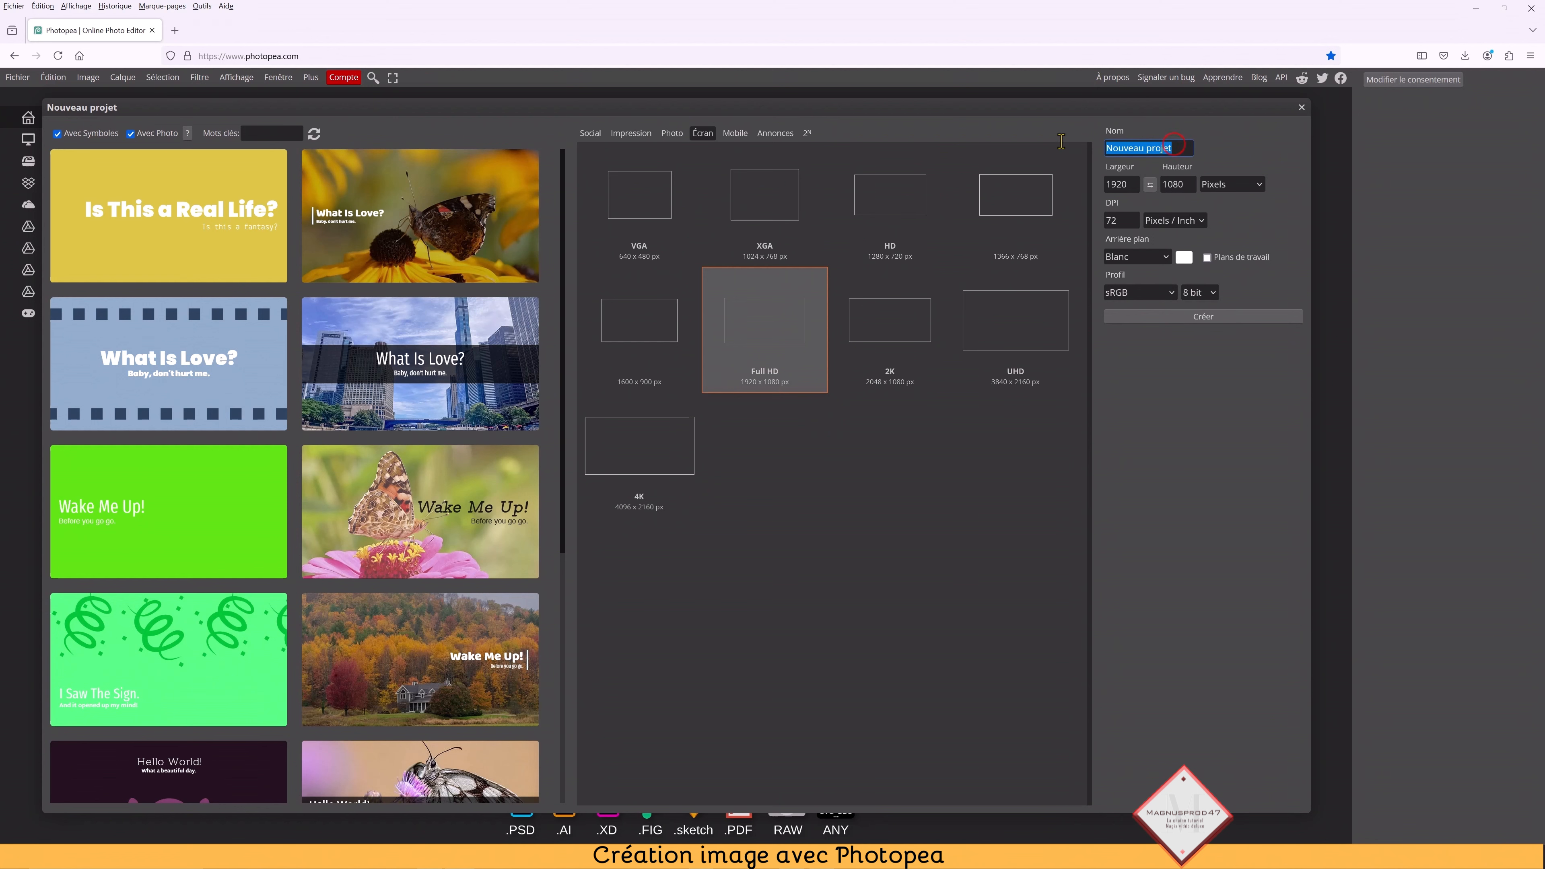
{"action": "type", "text": "avion"}
{"action": "left_click", "coordinate": [1198, 323]}
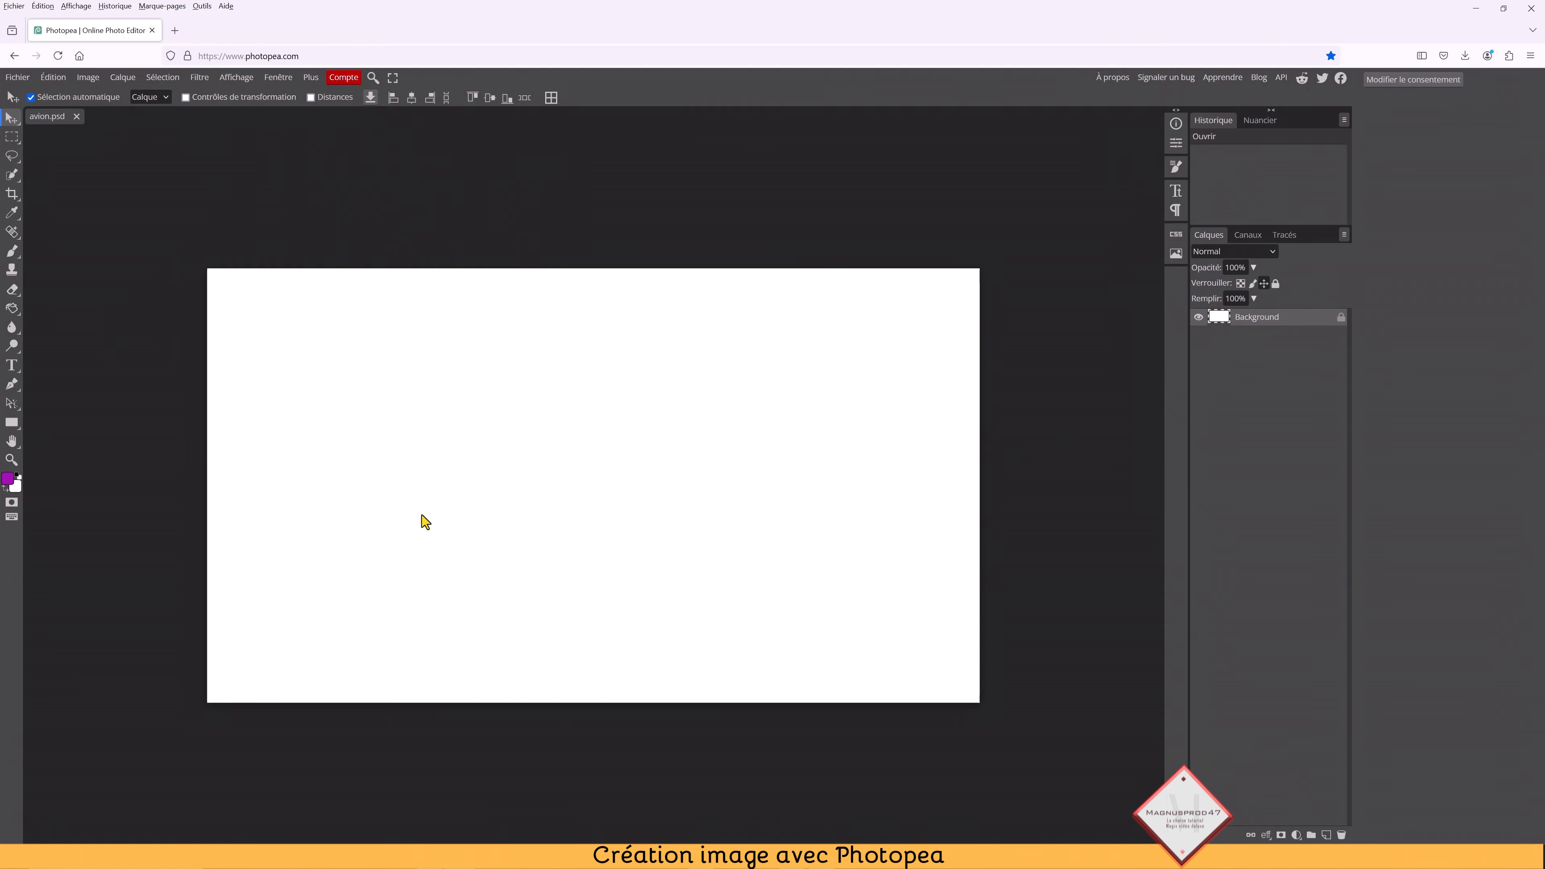
Reset the foreground colour and set it to the purple ac15b5.
{"action": "left_click", "coordinate": [16, 474]}
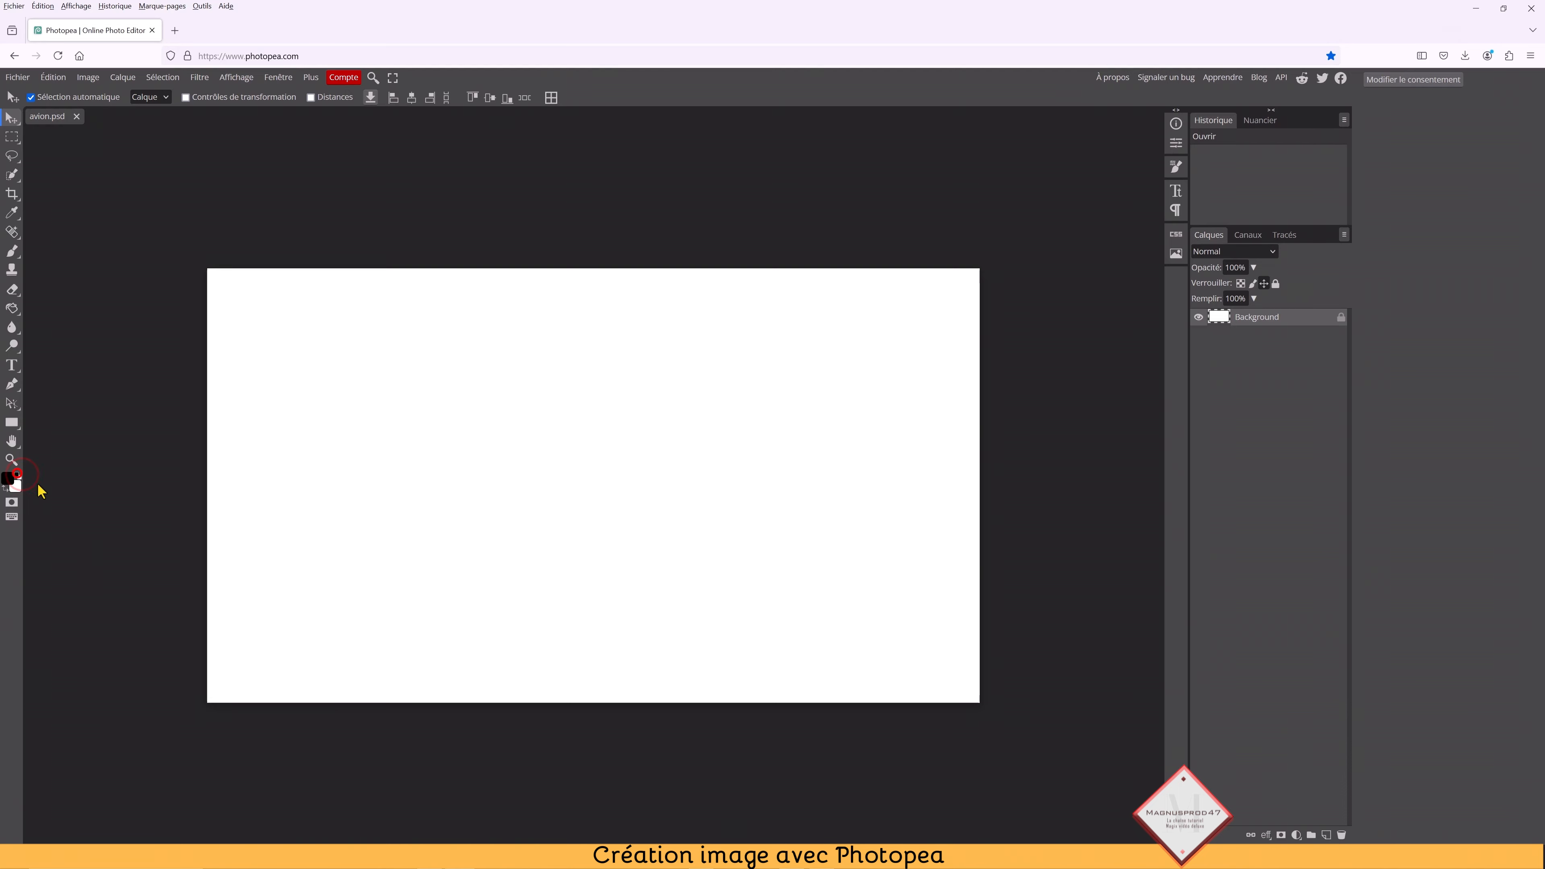
{"action": "left_click", "coordinate": [9, 478]}
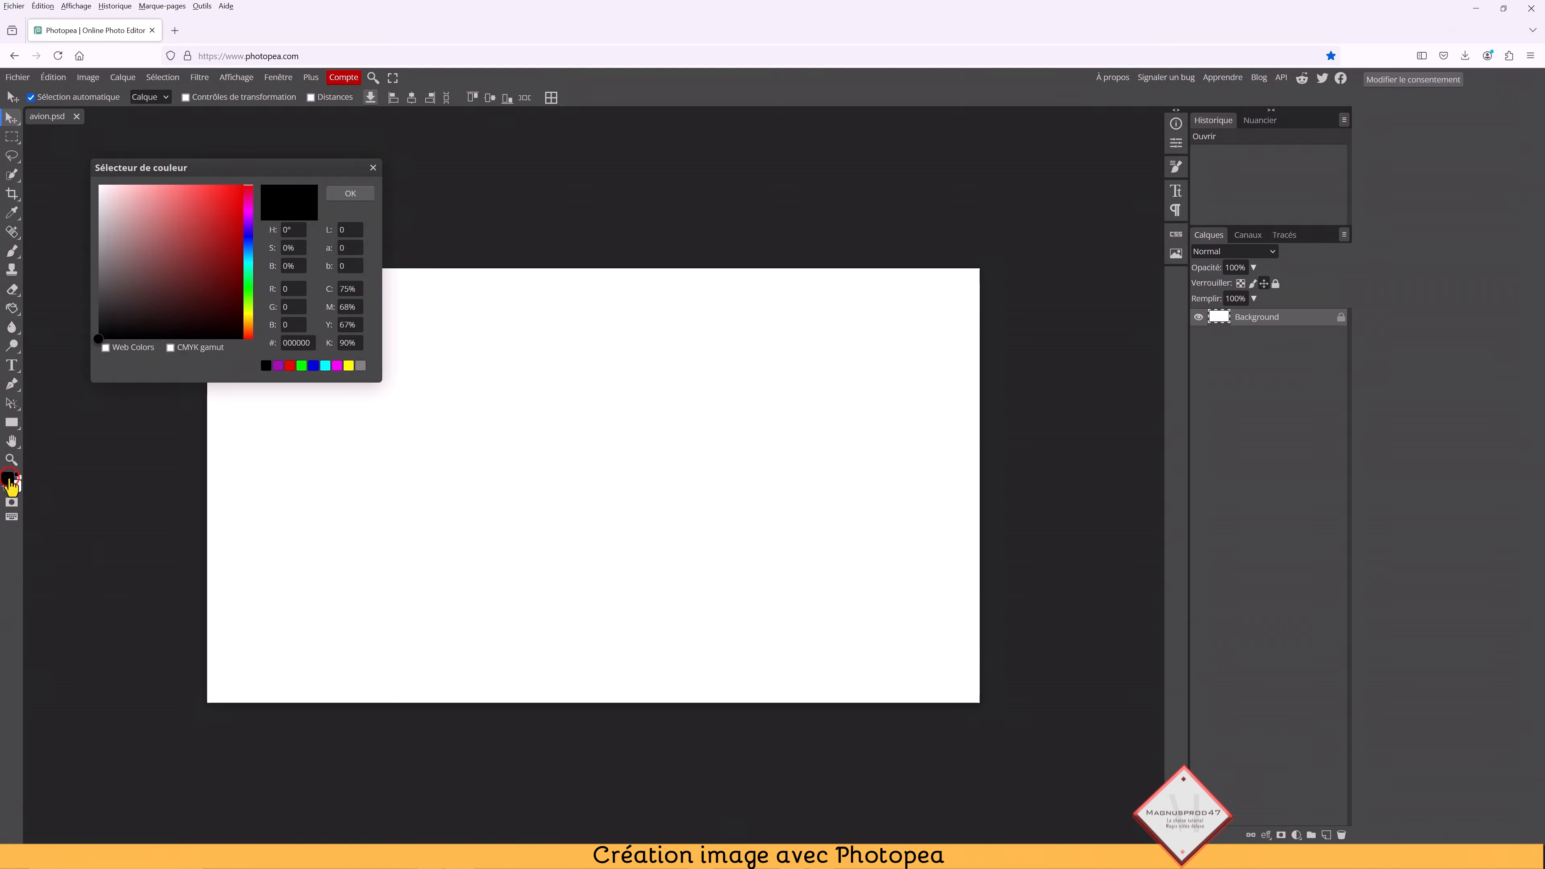
{"action": "left_click", "coordinate": [248, 212]}
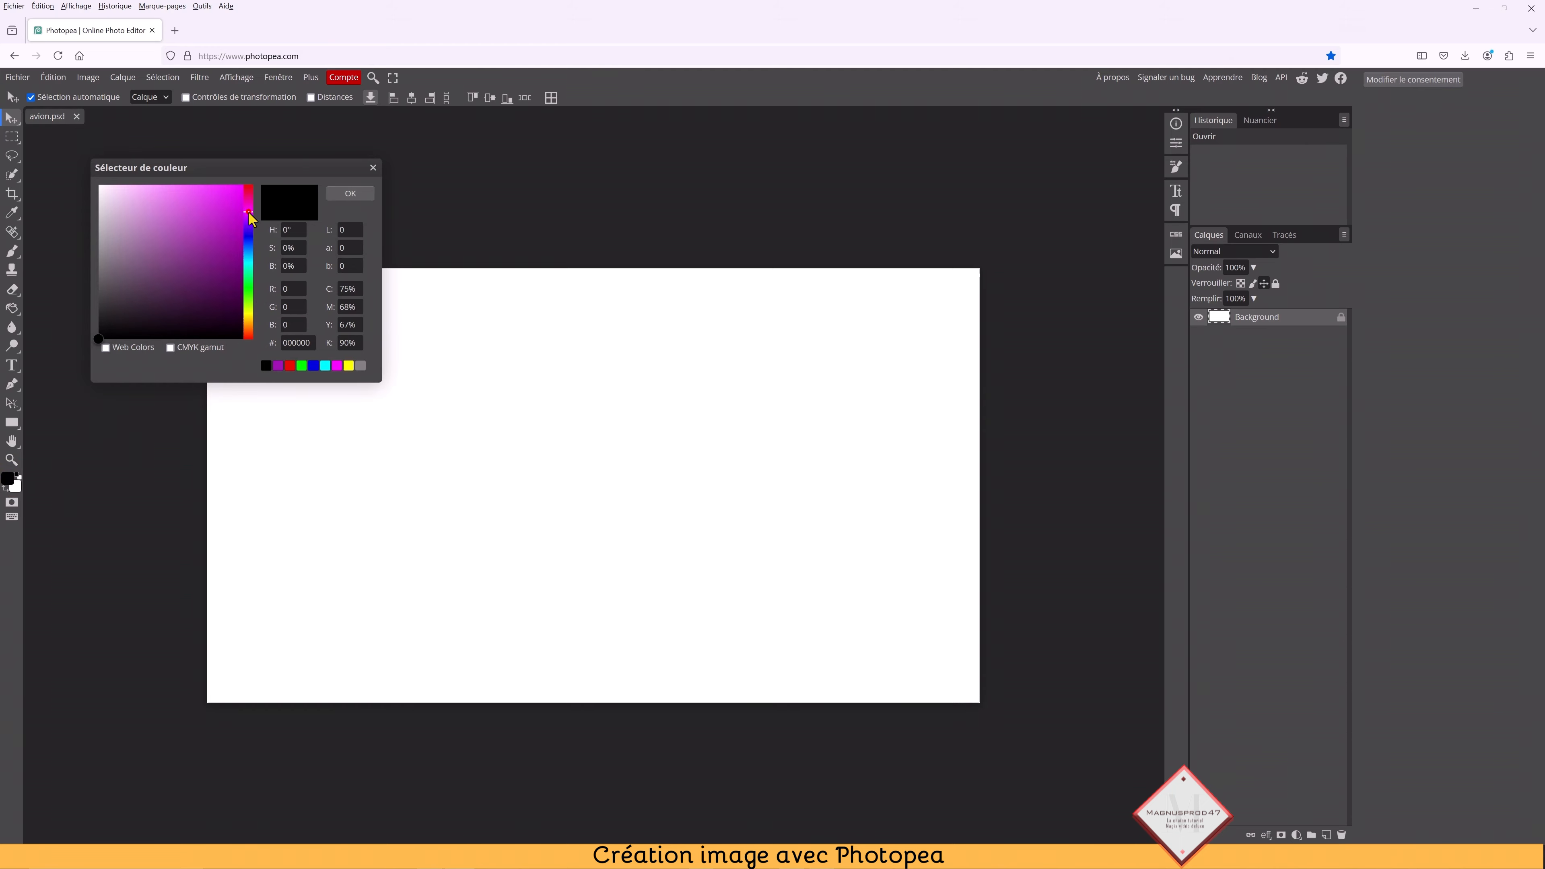
{"action": "left_click", "coordinate": [226, 230]}
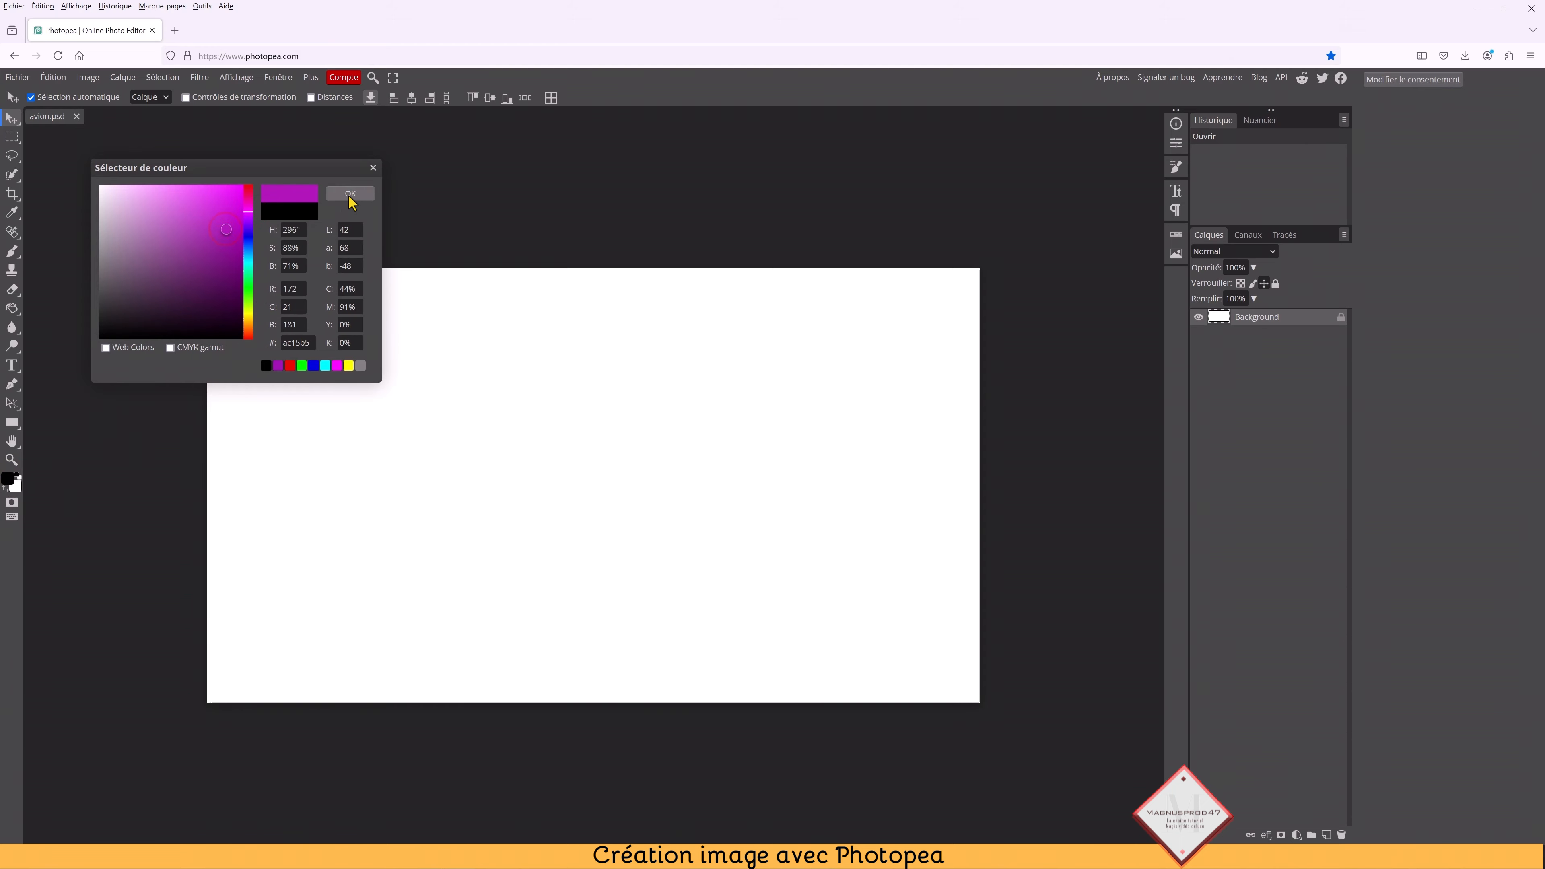
{"action": "left_click", "coordinate": [349, 194]}
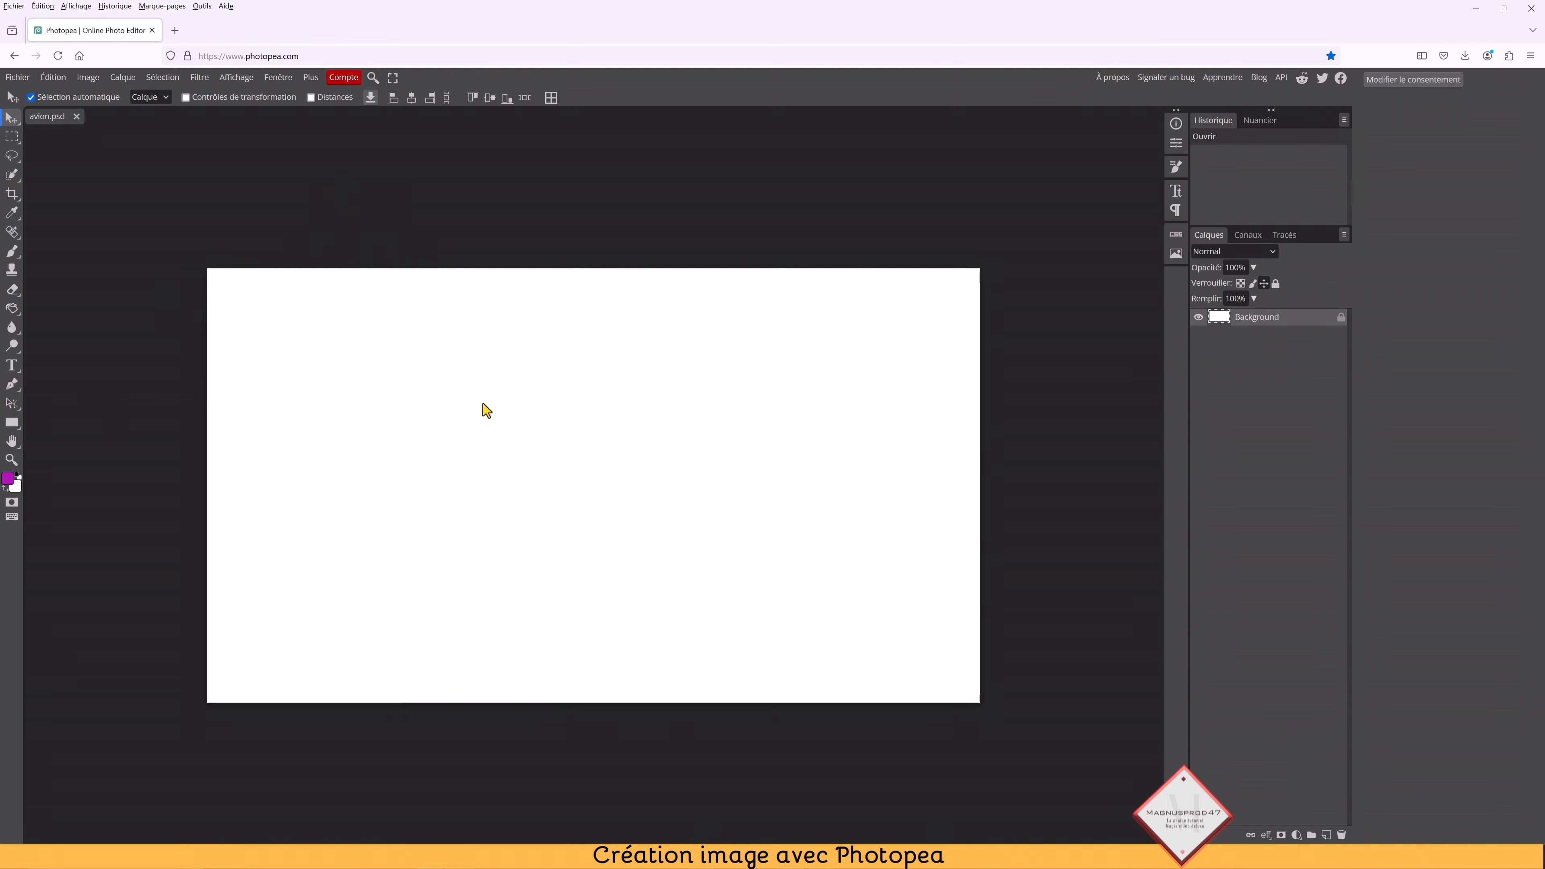
Fill the white Background layer with the purple foreground colour using the Paint Bucket tool.
{"action": "left_click", "coordinate": [16, 313]}
{"action": "left_click", "coordinate": [58, 304]}
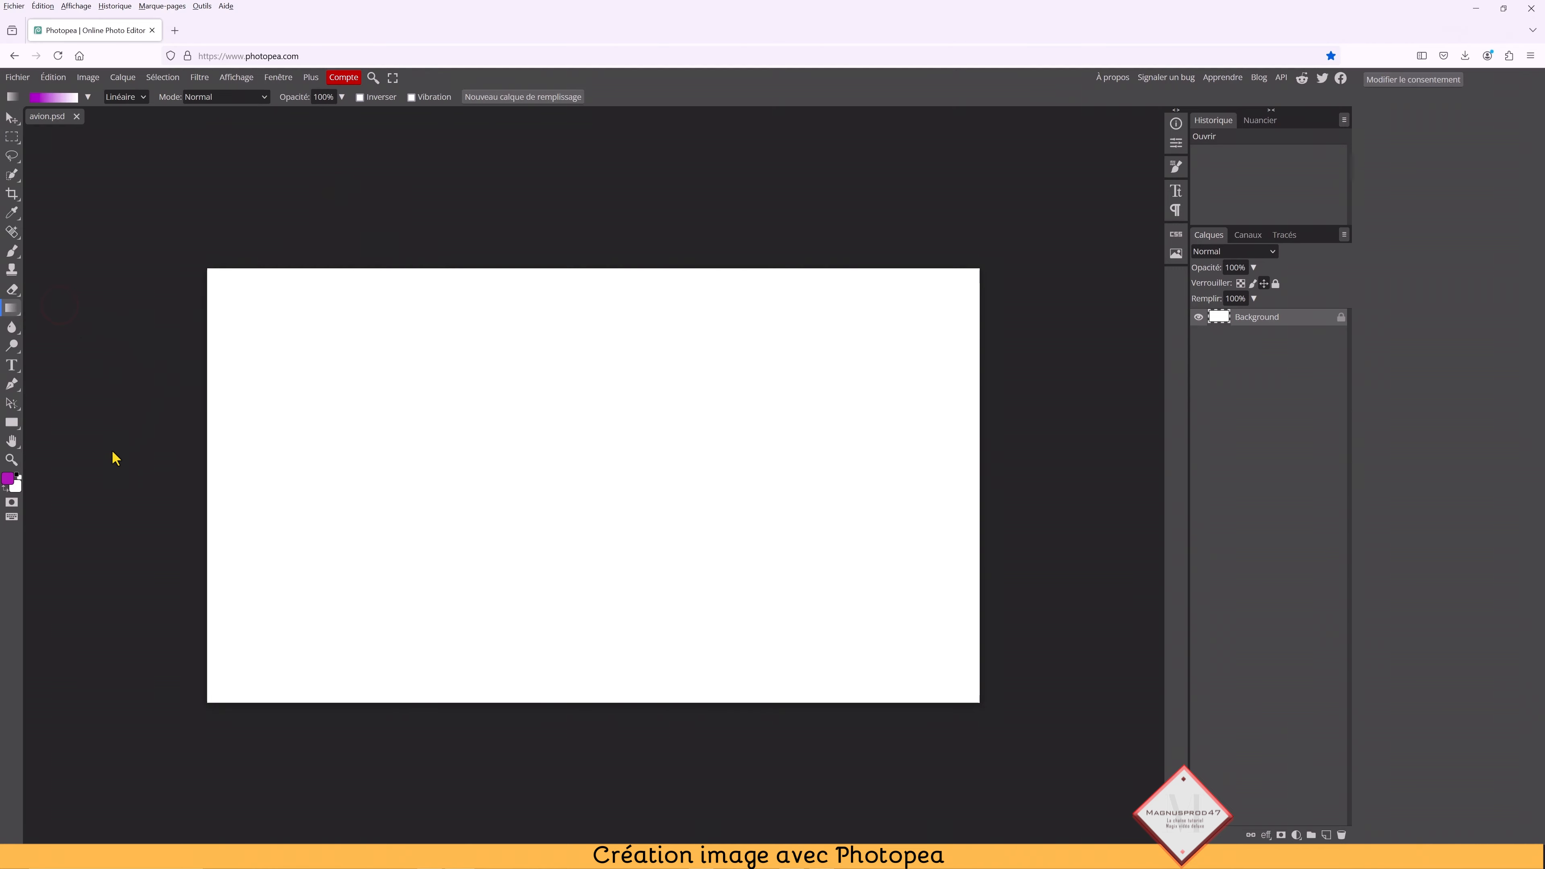
{"action": "left_click", "coordinate": [13, 311]}
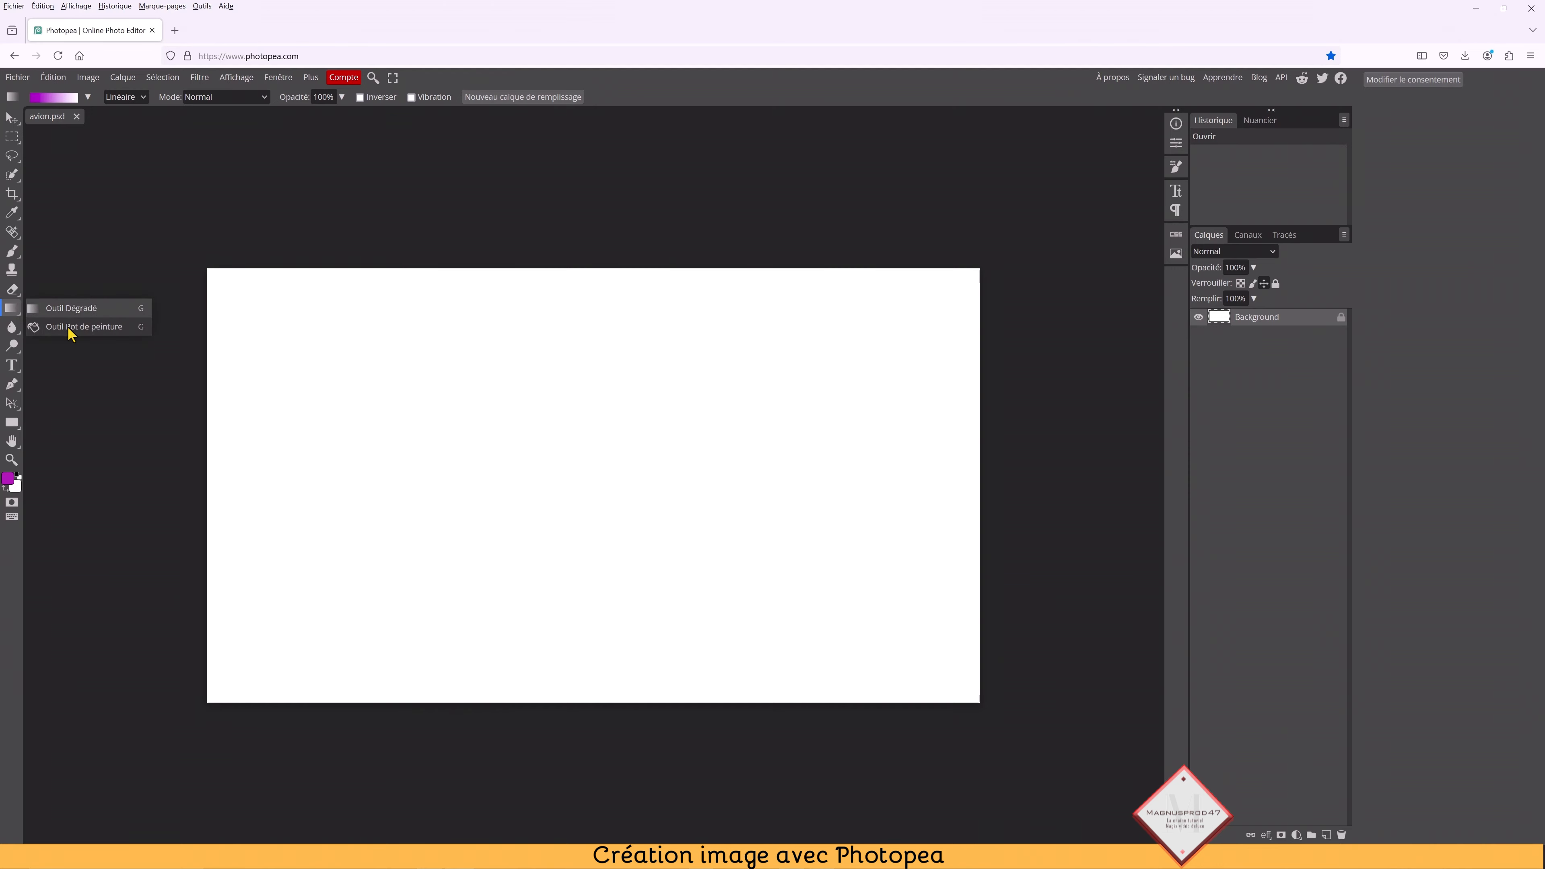
{"action": "left_click", "coordinate": [84, 327]}
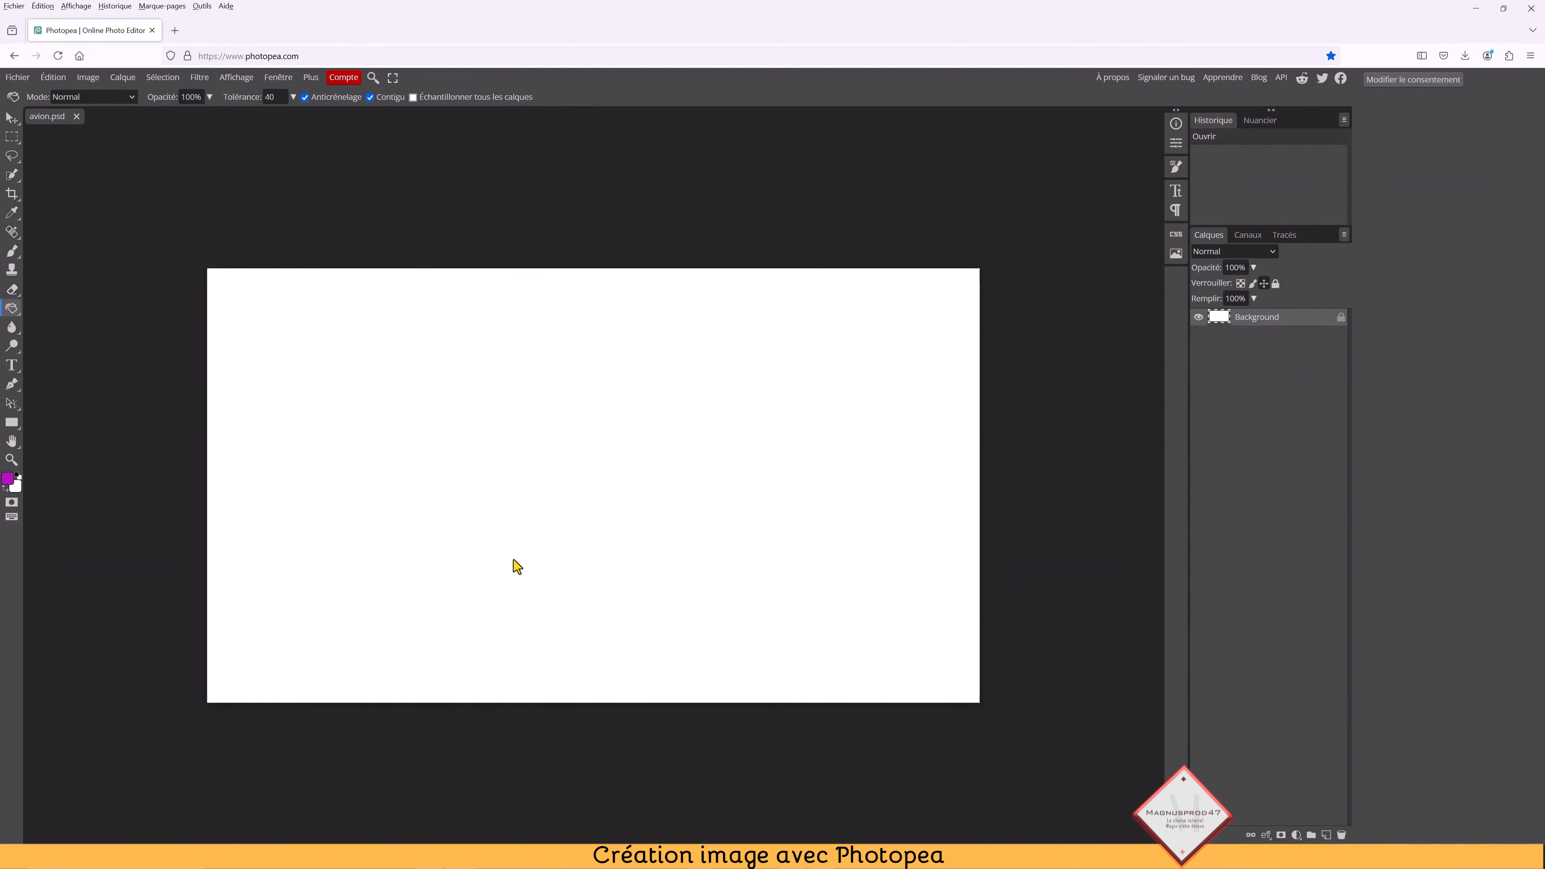
{"action": "left_click", "coordinate": [570, 466]}
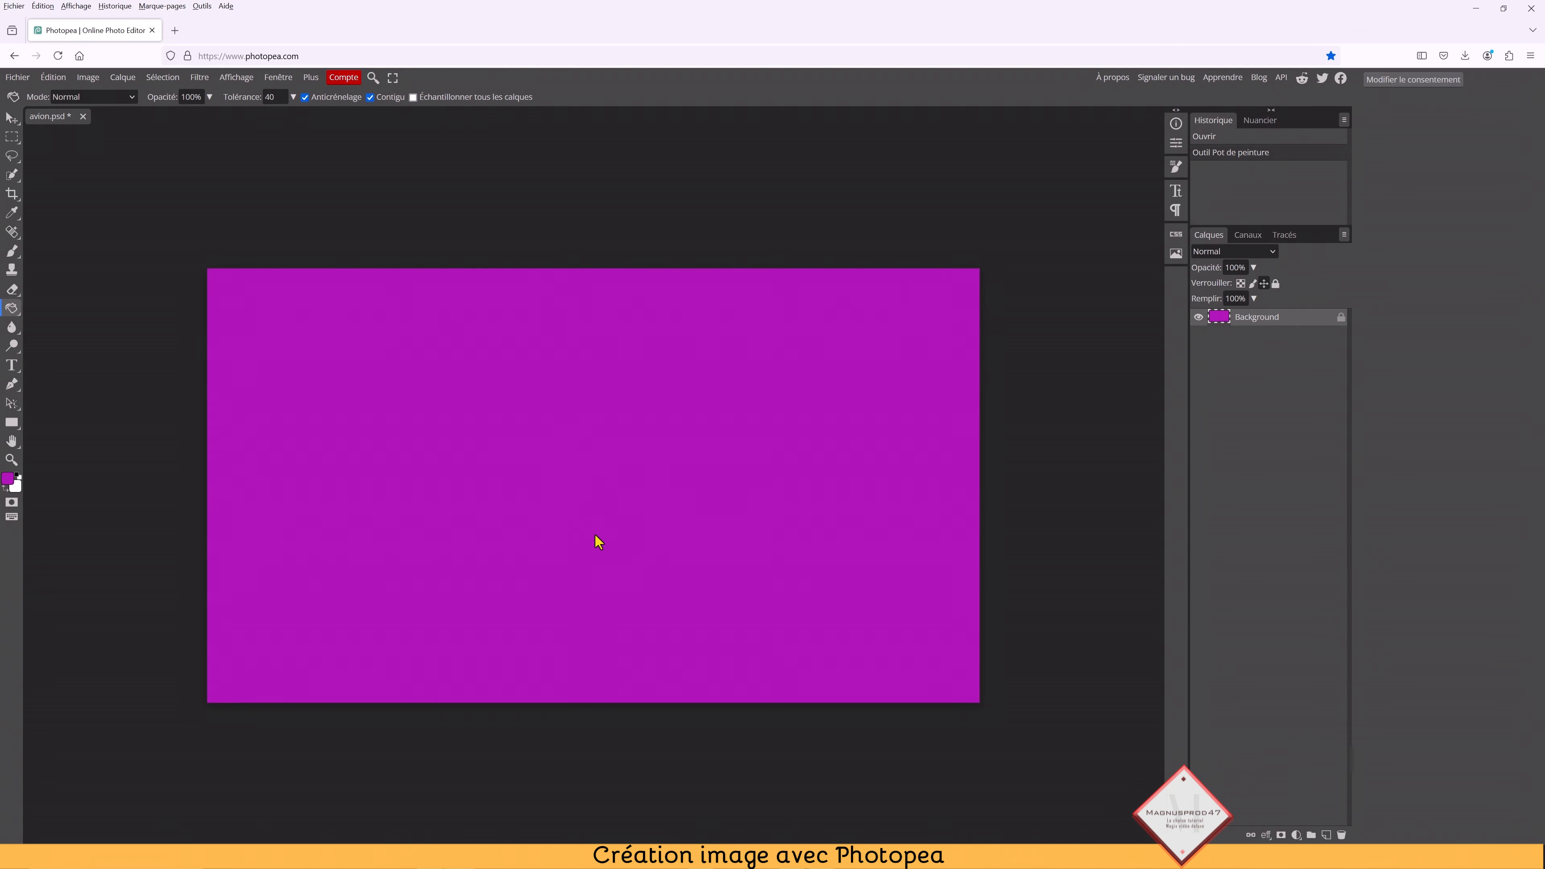
Place the aeroplane image pngegg(1).png from the élements folder into the document.
{"action": "left_click", "coordinate": [17, 77]}
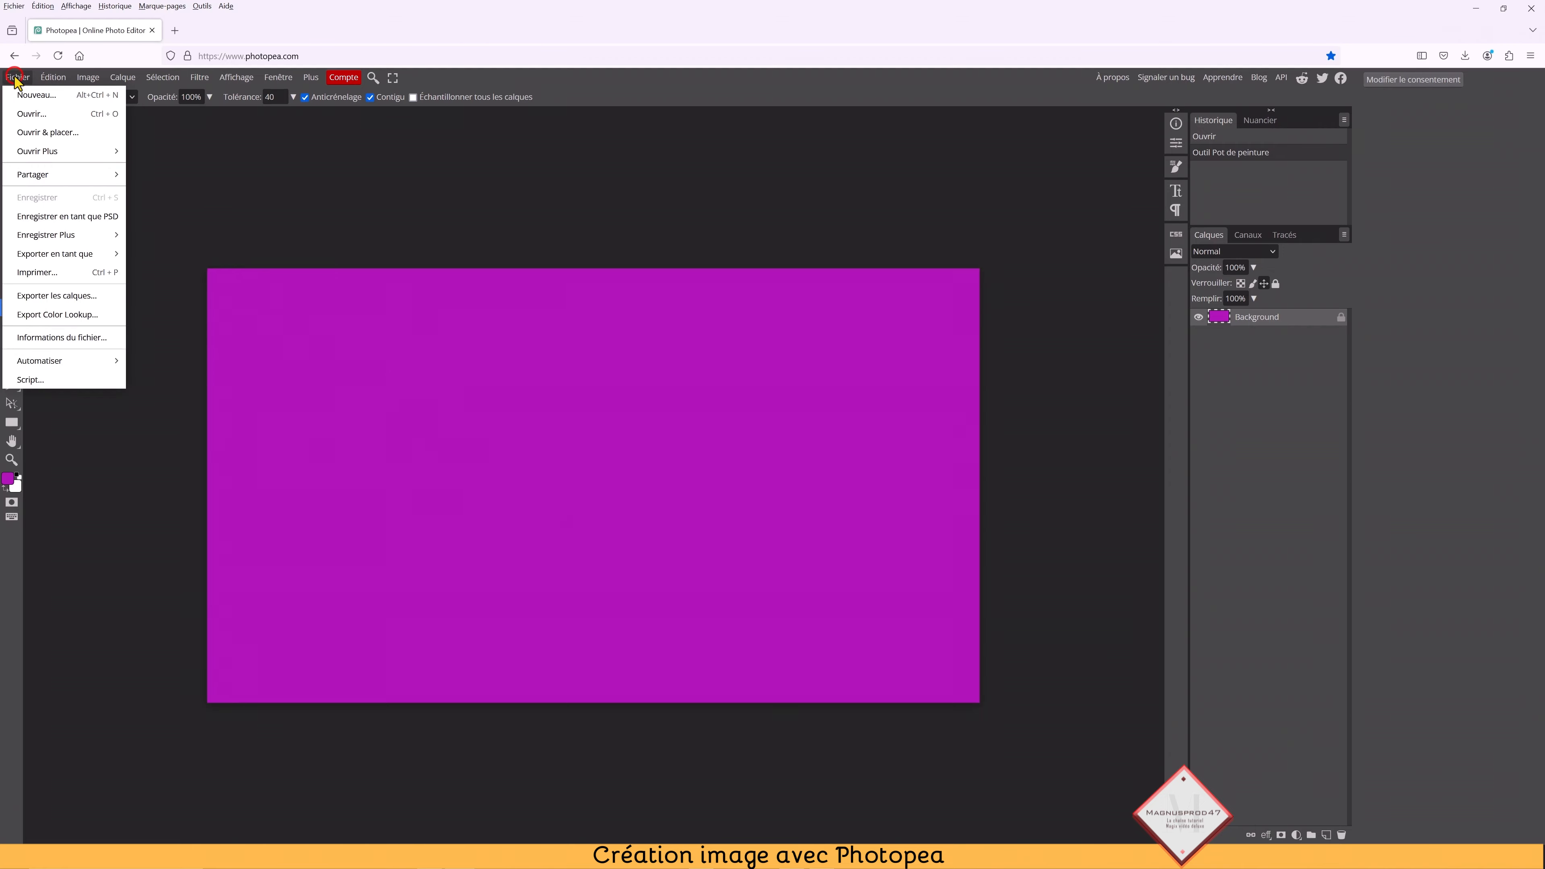
{"action": "left_click", "coordinate": [63, 137]}
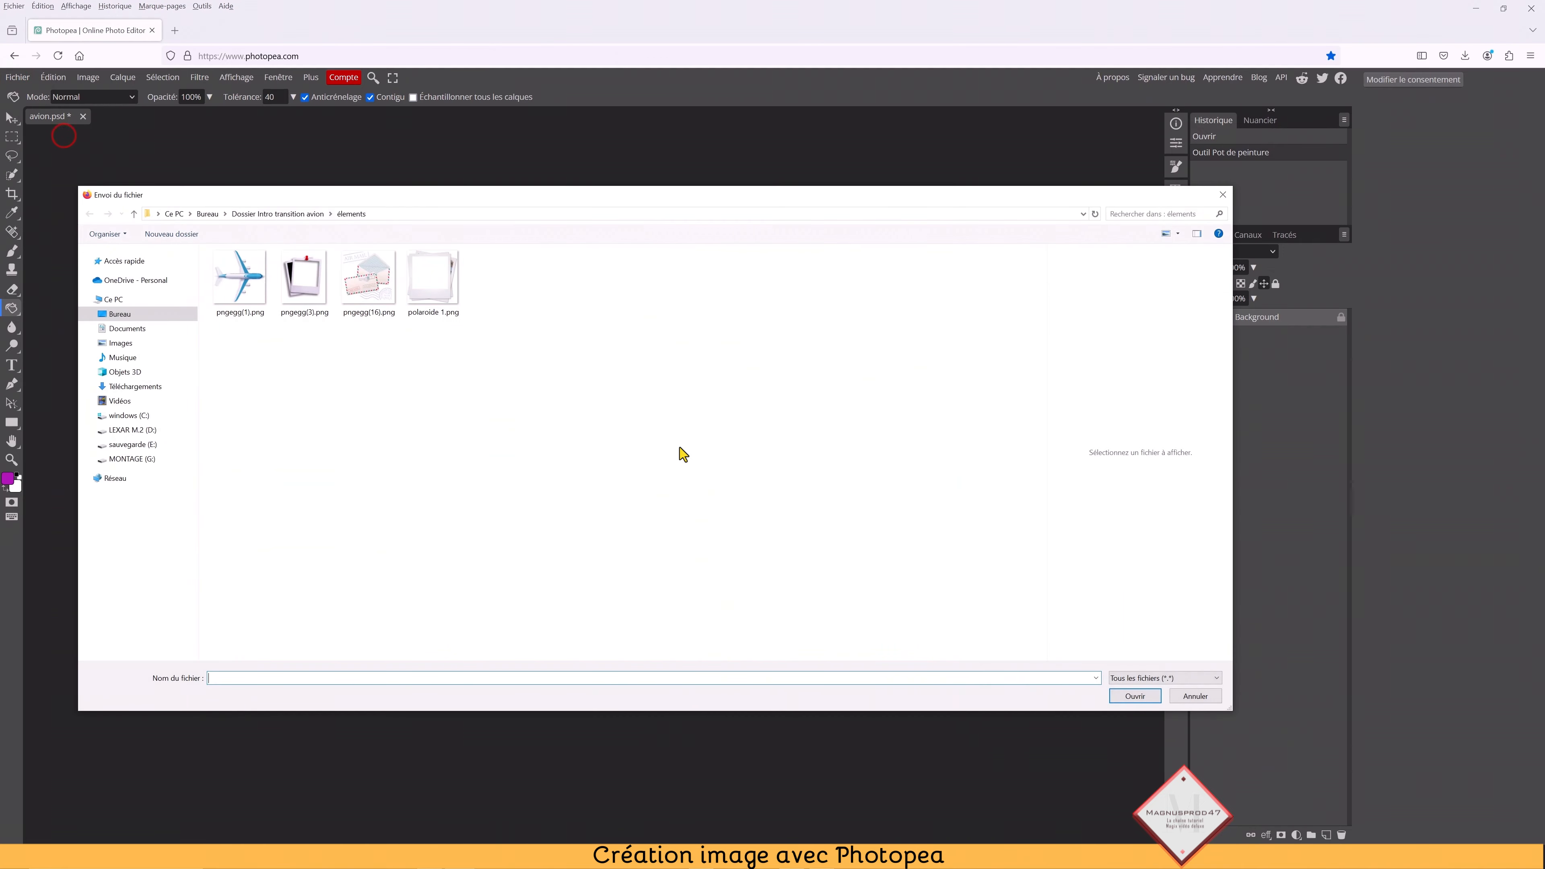
{"action": "left_click", "coordinate": [238, 284]}
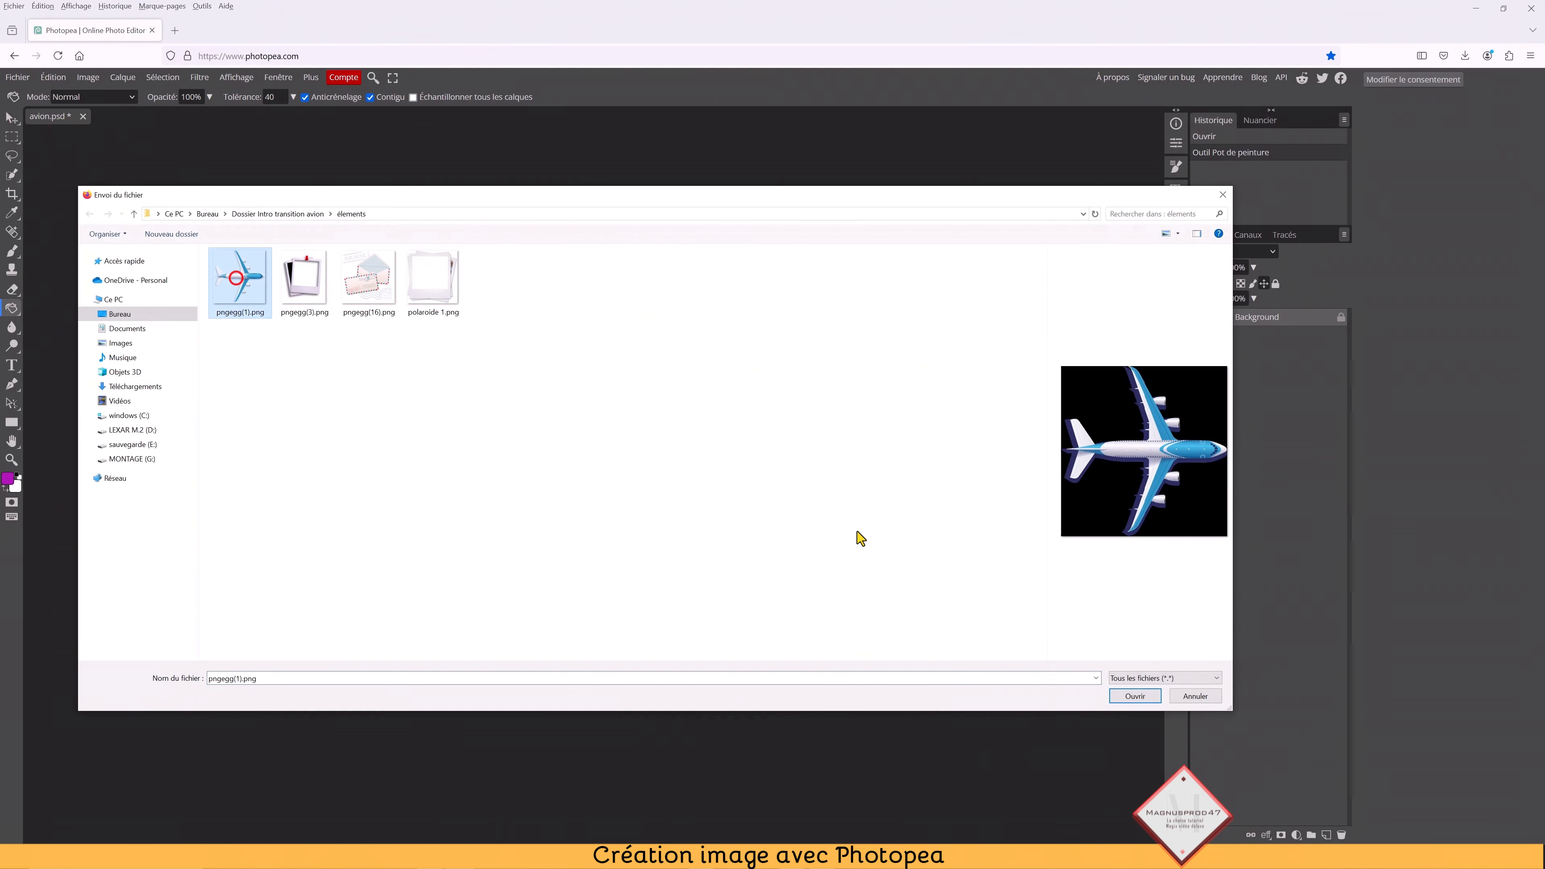
{"action": "left_click", "coordinate": [1133, 696]}
Scale the plane proportionally to about 45% to fill the canvas height, and move it to the canvas's left edge at about X 511 px.
{"action": "key", "text": "shift"}
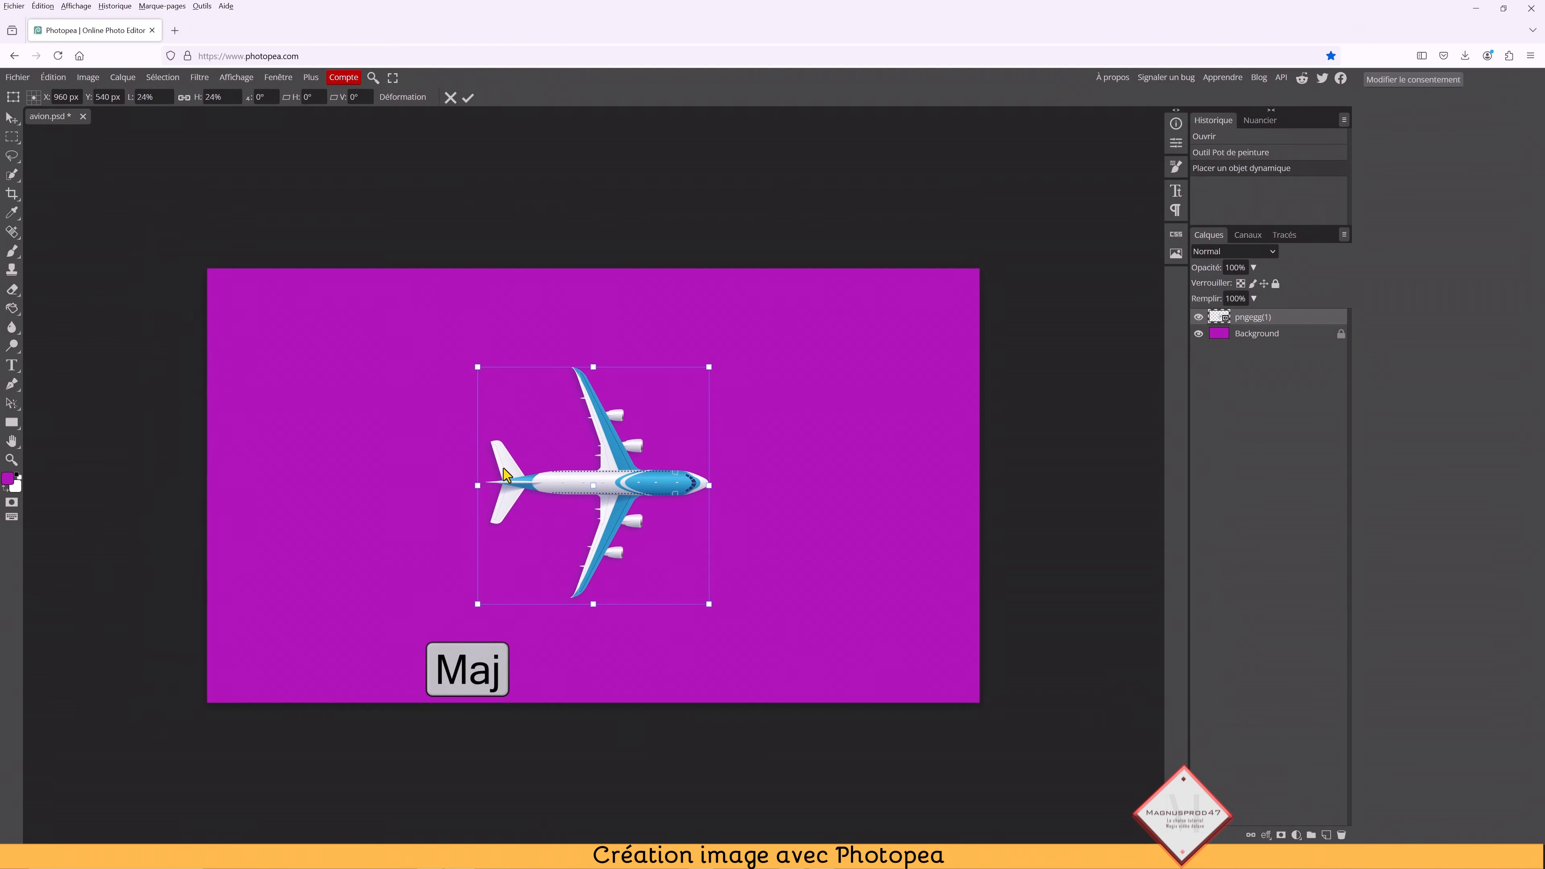
{"action": "left_click_drag", "start_coordinate": [478, 367], "coordinate": [380, 272]}
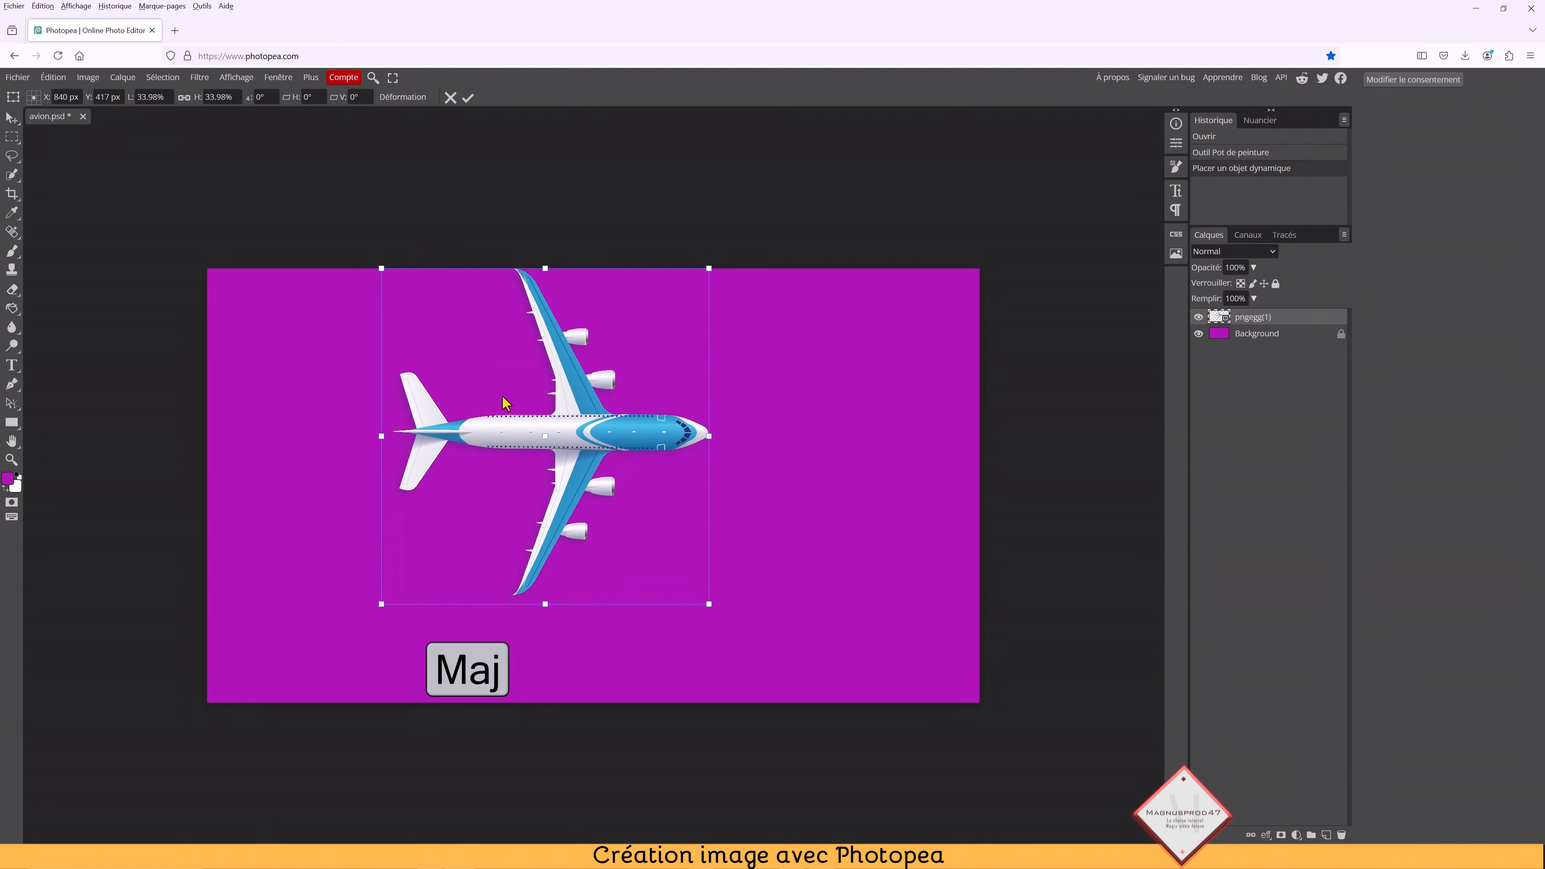
{"action": "left_click_drag", "start_coordinate": [707, 603], "coordinate": [831, 699]}
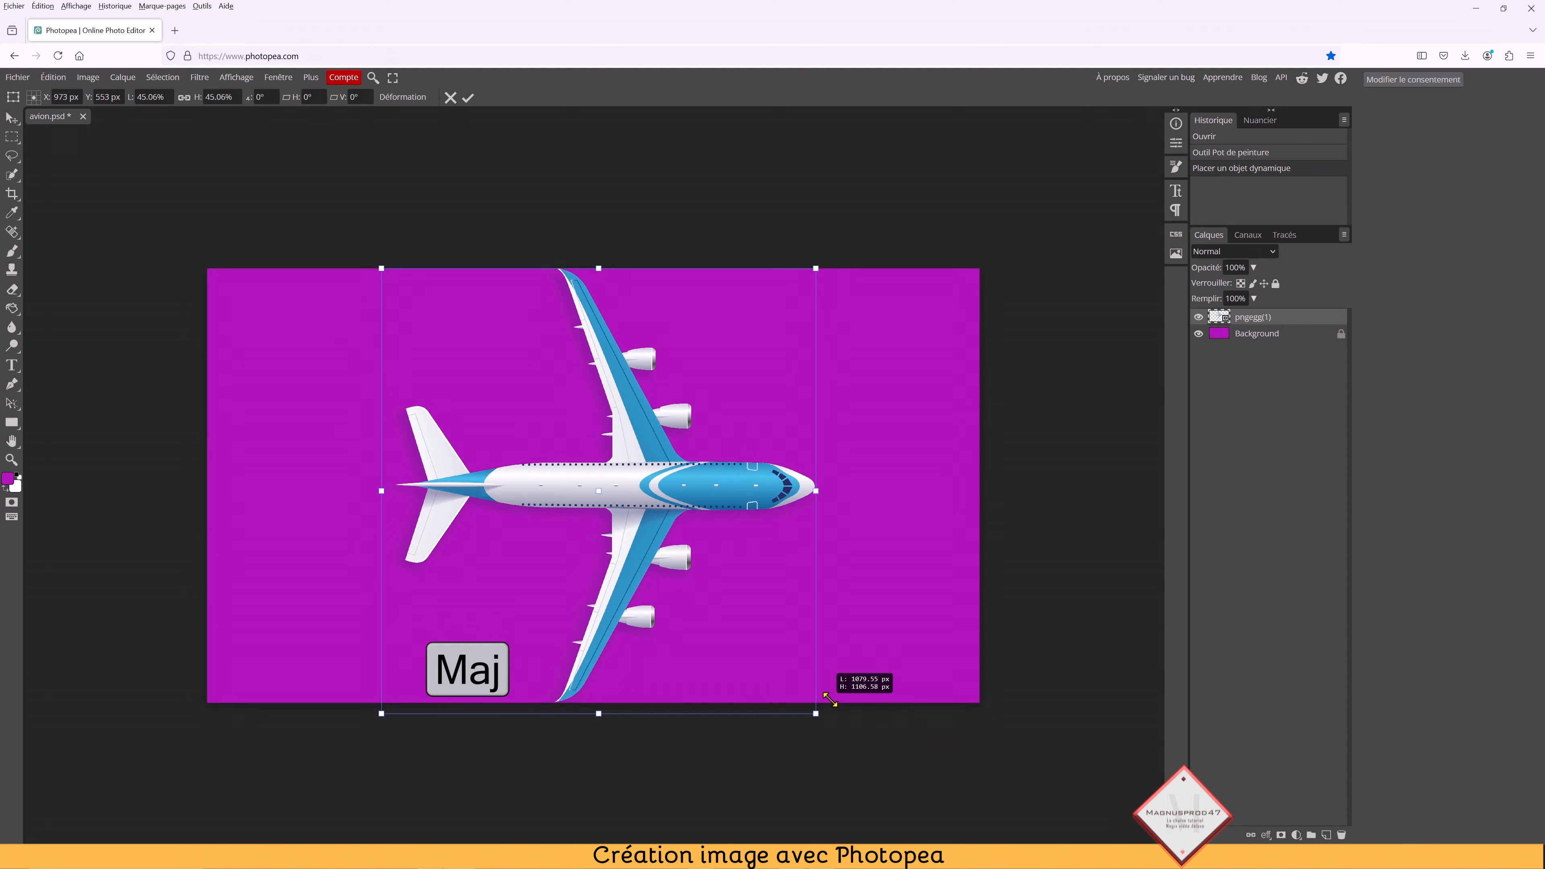
{"action": "left_click_drag", "start_coordinate": [830, 699], "coordinate": [831, 699]}
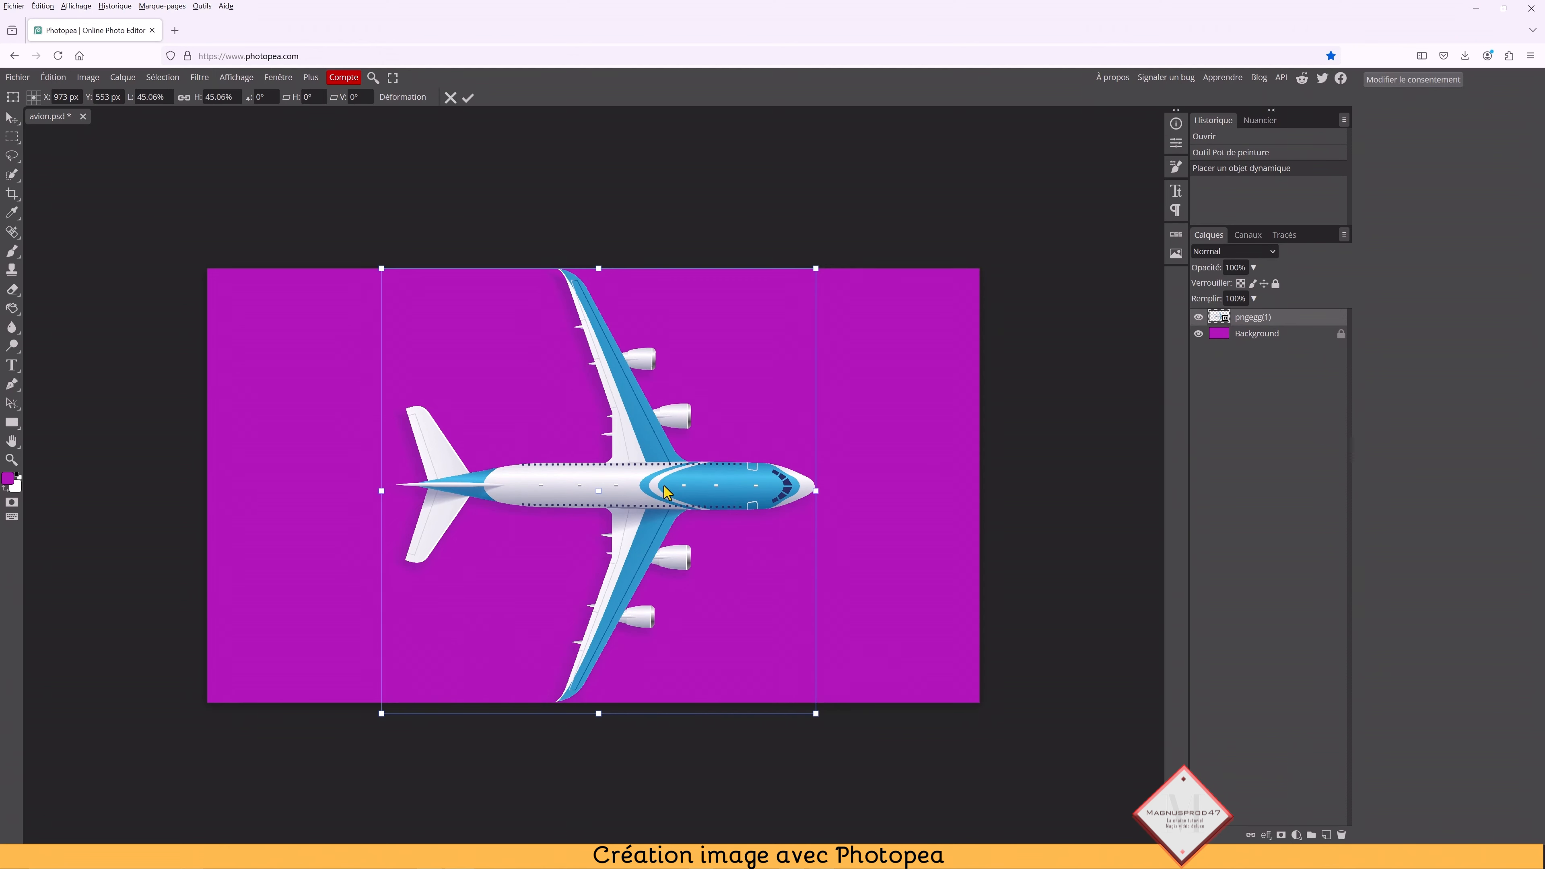
{"action": "left_click_drag", "start_coordinate": [663, 485], "coordinate": [479, 486]}
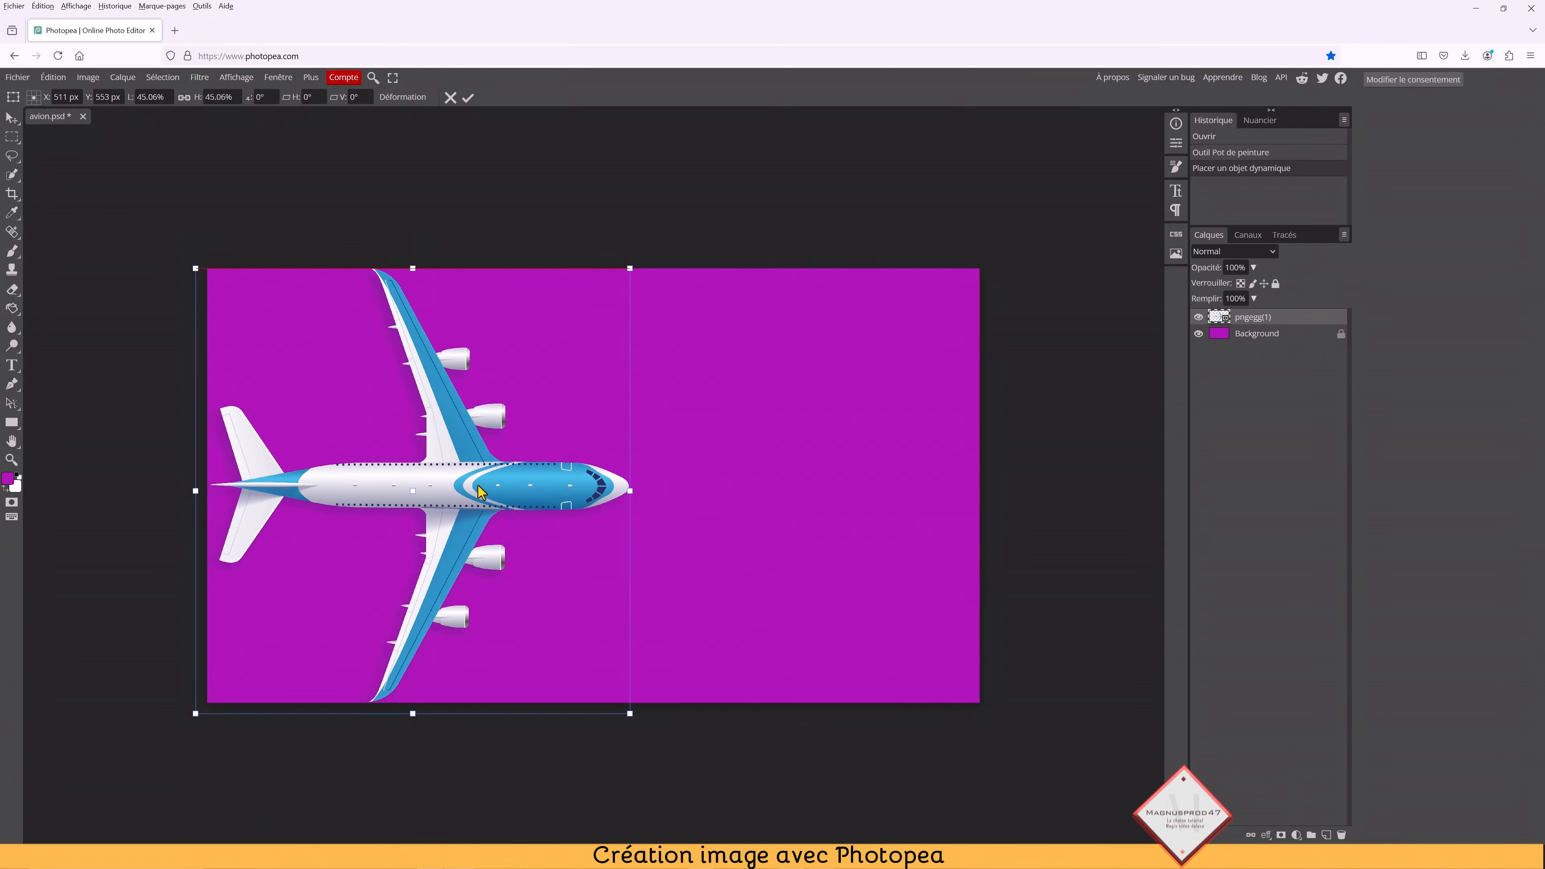
{"action": "left_click", "coordinate": [467, 98]}
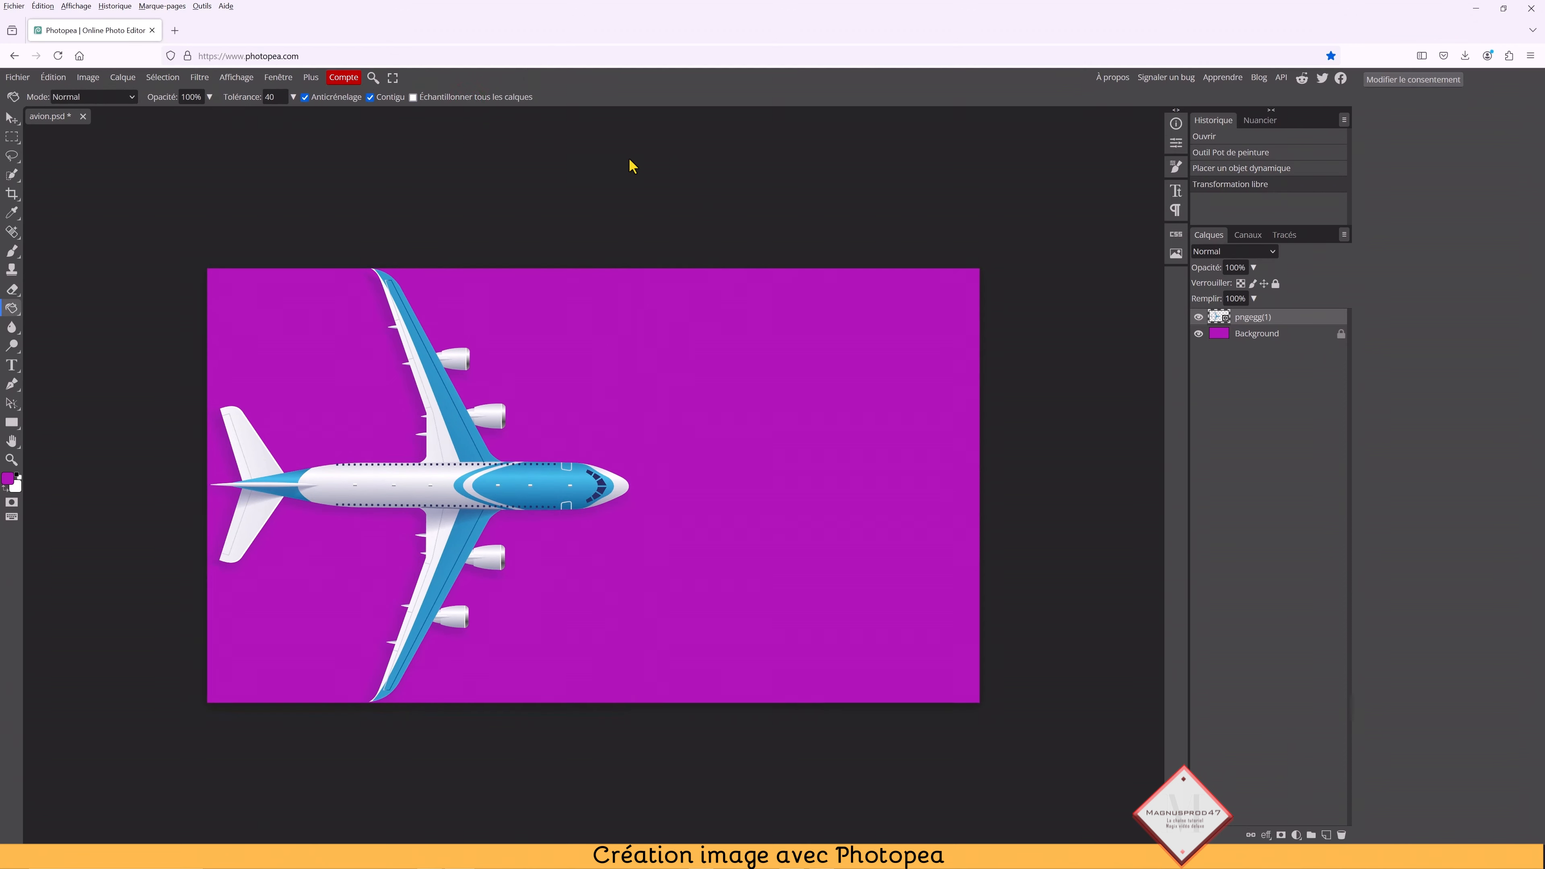
On the Background layer, start a Pen path from the canvas's upper-left corner along the top edge to the plane's upper wing tip.
{"action": "left_click", "coordinate": [1241, 333]}
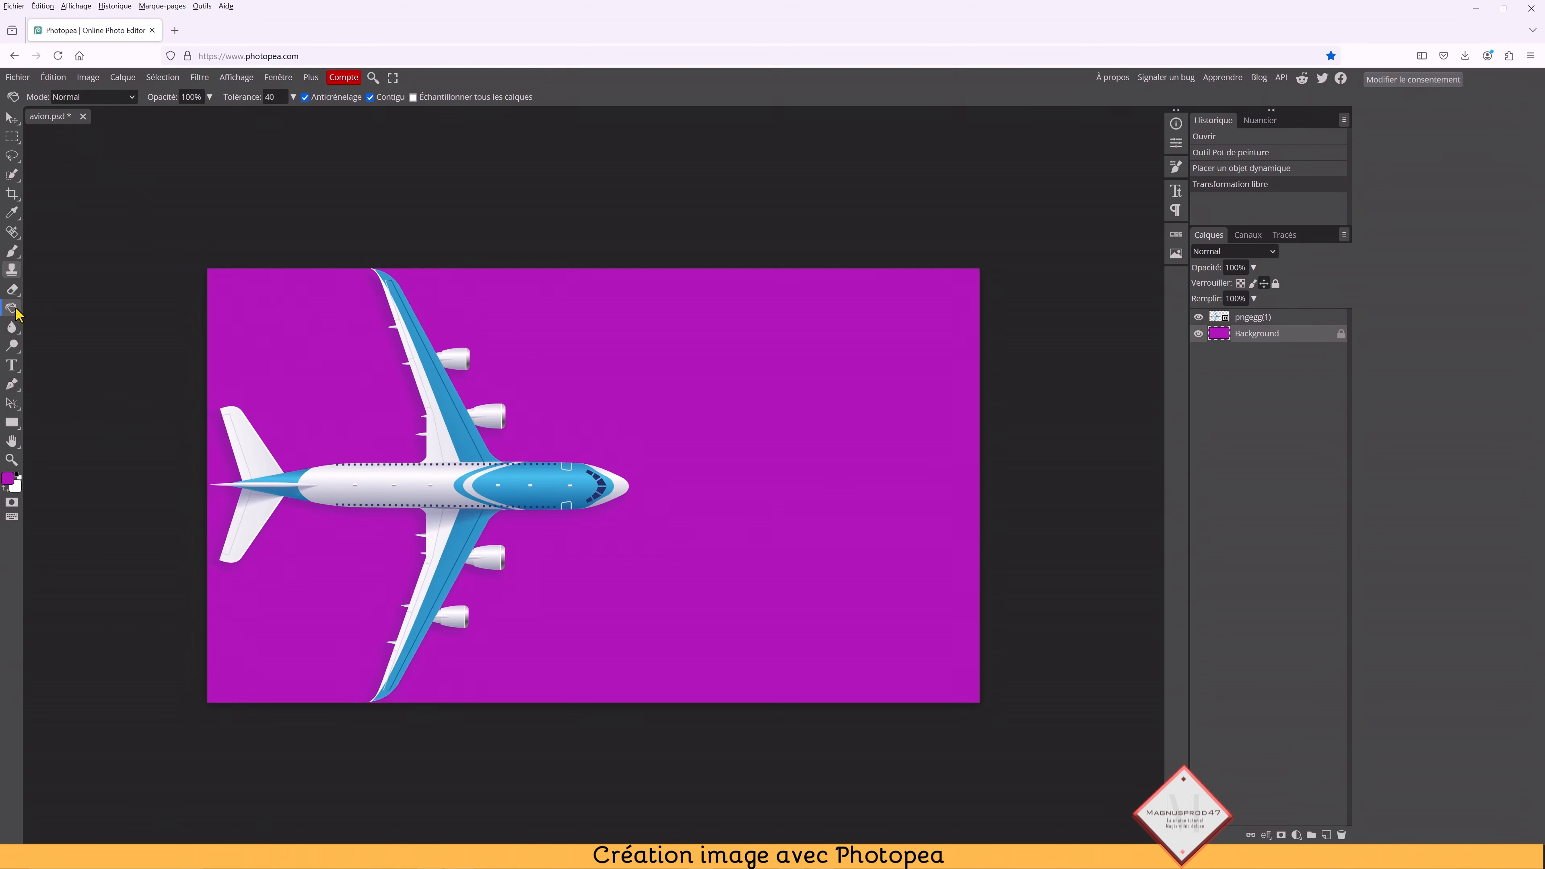
{"action": "left_click", "coordinate": [13, 385]}
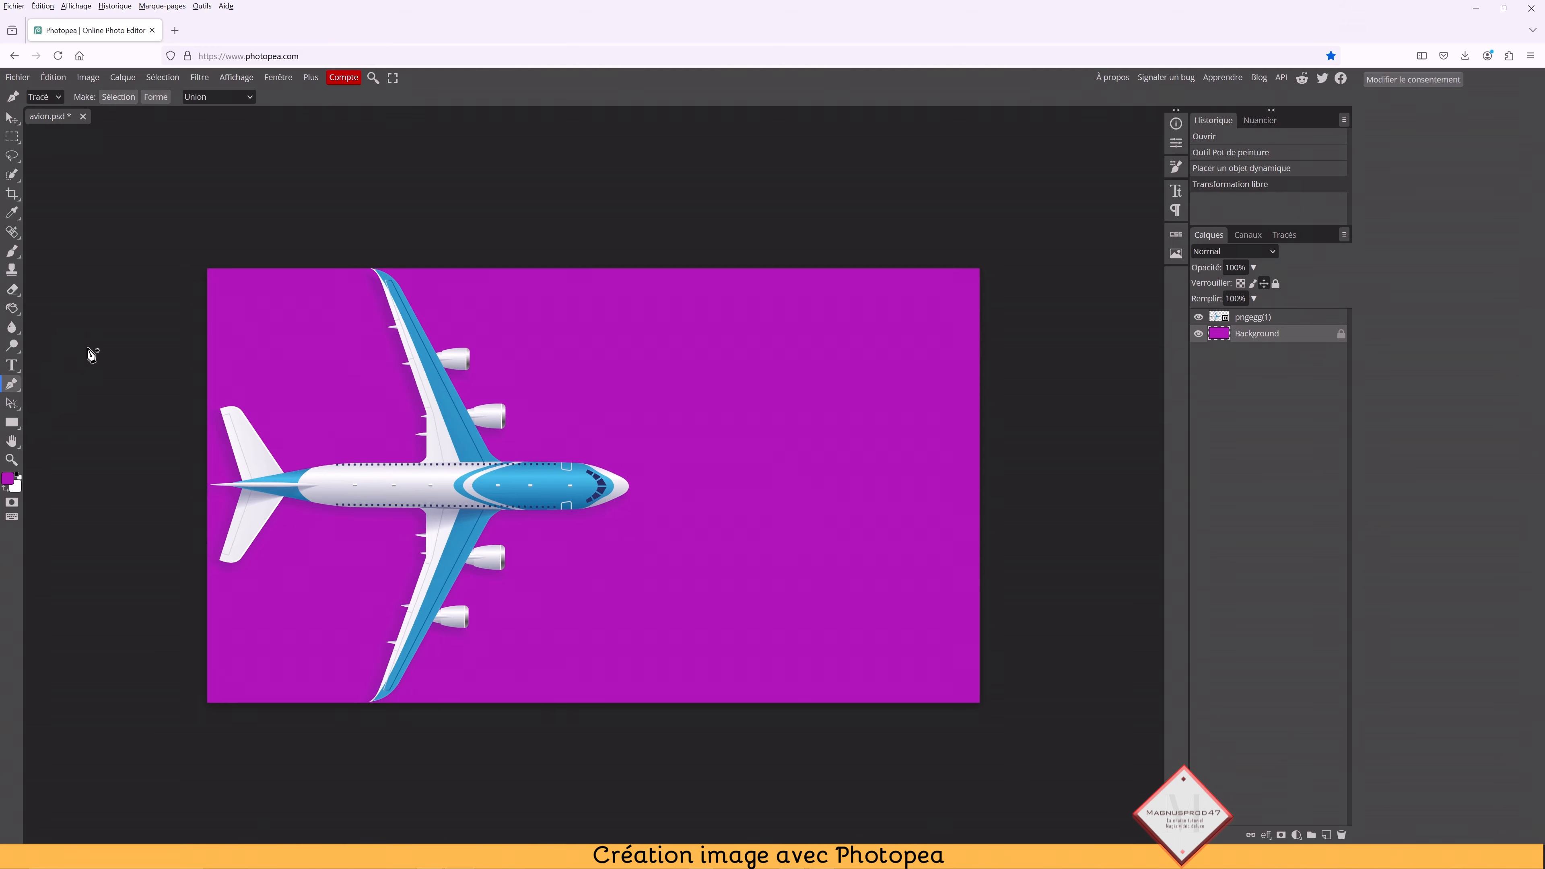
{"action": "scroll", "coordinate": [186, 267], "scroll_direction": "up", "scroll_amount": 1}
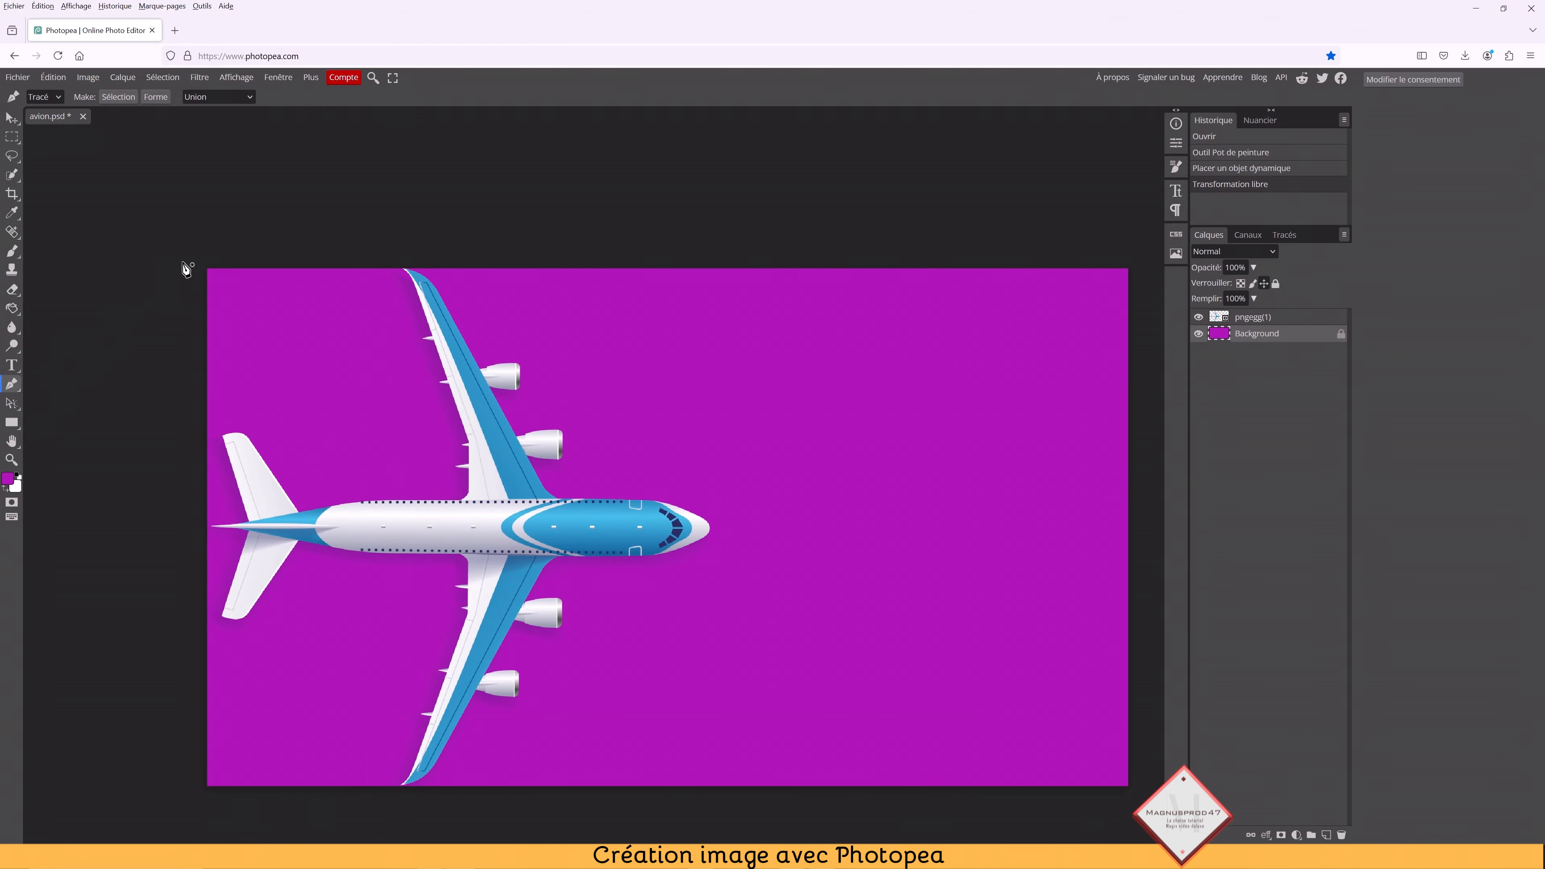
{"action": "scroll", "coordinate": [186, 268], "scroll_direction": "up", "scroll_amount": 1}
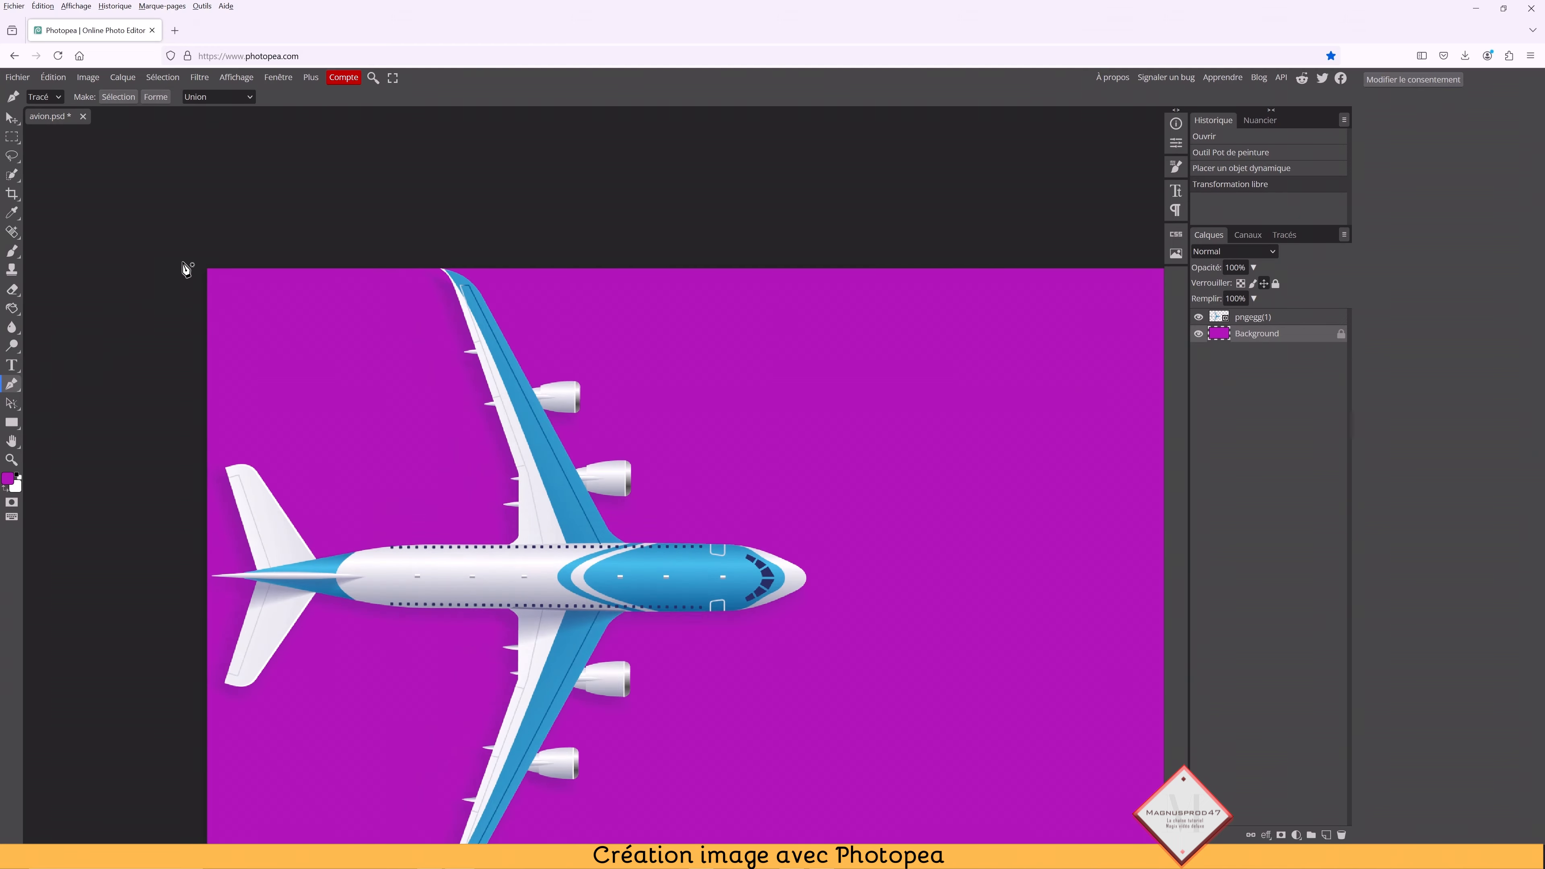
{"action": "left_click", "coordinate": [207, 268]}
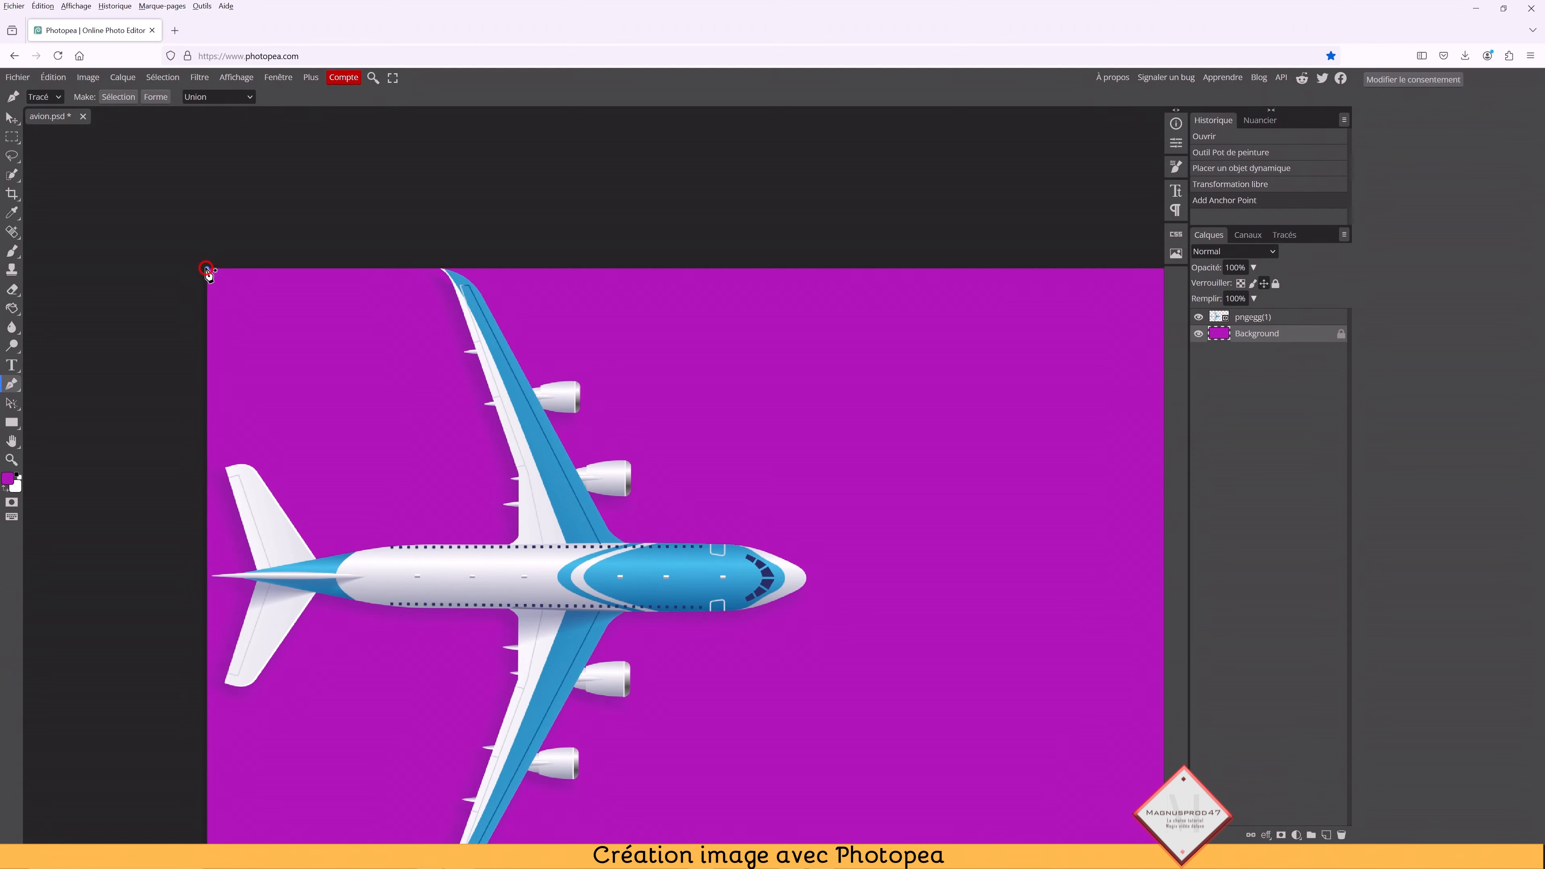
{"action": "left_click", "coordinate": [443, 269]}
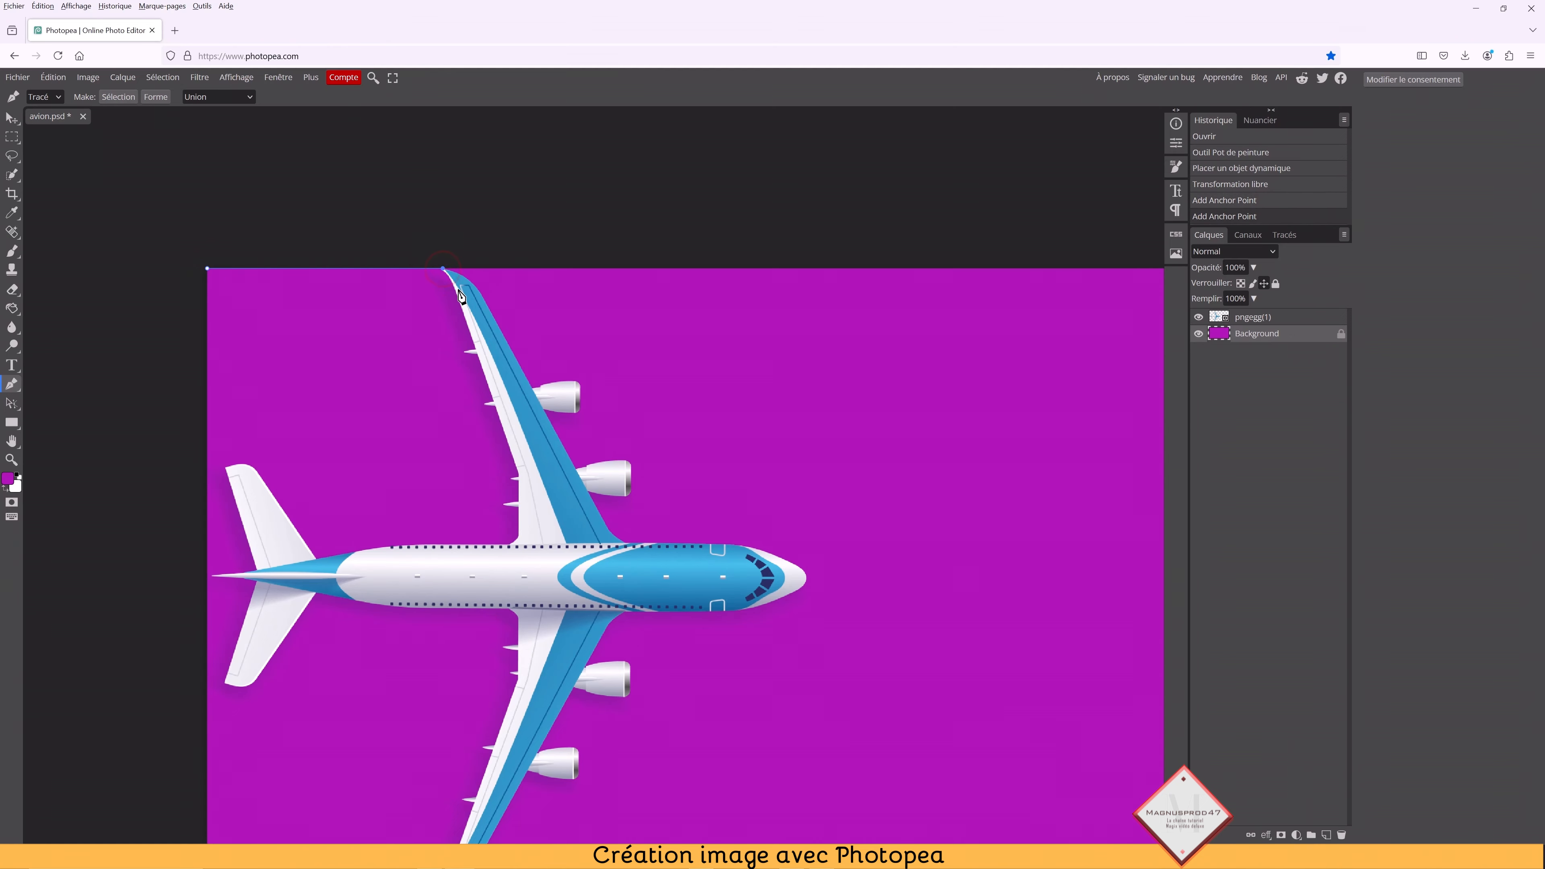
{"action": "left_click", "coordinate": [476, 319]}
{"action": "key", "text": "ctrl+plus"}
{"action": "left_click_drag", "start_coordinate": [517, 263], "coordinate": [746, 548]}
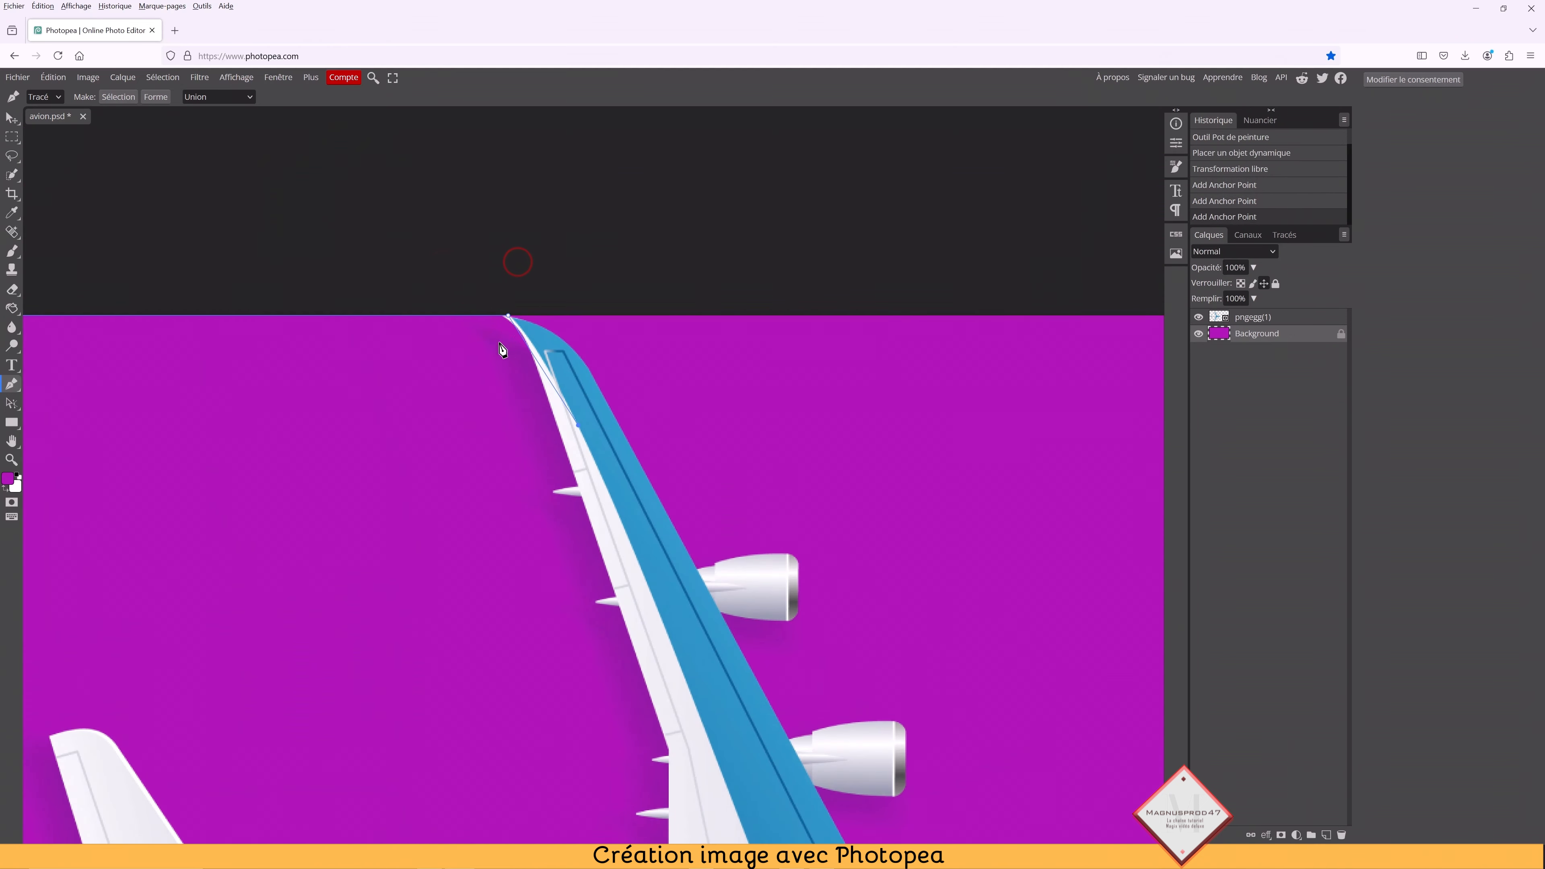
{"action": "key", "text": "ctrl+z"}
{"action": "left_click", "coordinate": [546, 353]}
Continue the path inside the upper wing down to the fuselage and straight across it to the lower wing's root.
{"action": "key", "text": "ctrl+minus"}
{"action": "key", "text": "ctrl+minus"}
{"action": "left_click_drag", "start_coordinate": [852, 542], "coordinate": [764, 399]}
{"action": "key", "text": "ctrl+plus"}
{"action": "left_click", "coordinate": [429, 292]}
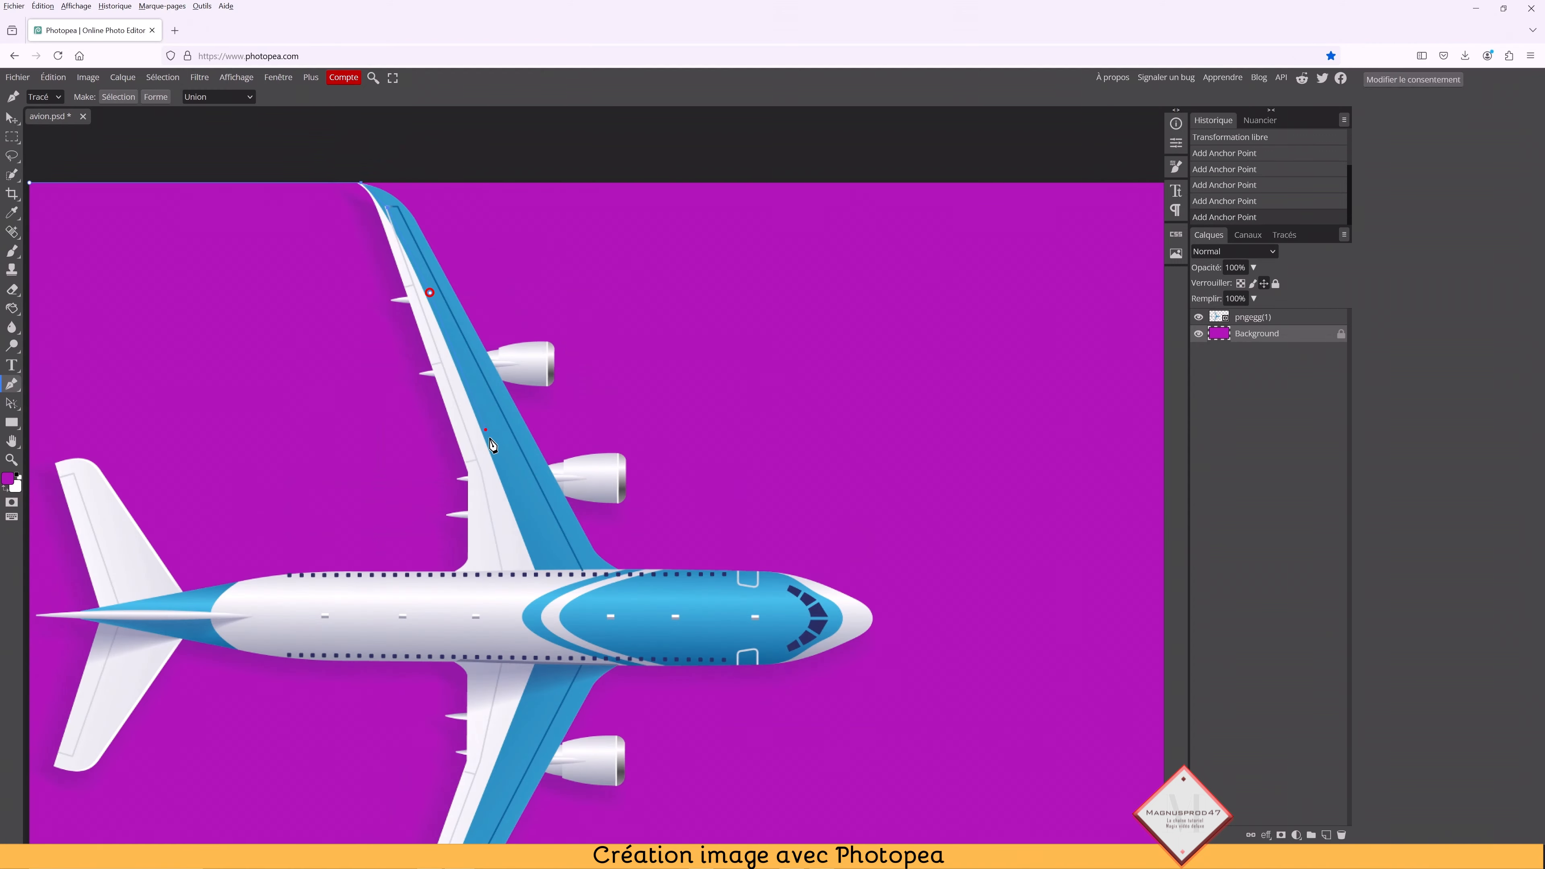
{"action": "left_click", "coordinate": [485, 429]}
{"action": "left_click", "coordinate": [533, 568]}
{"action": "left_click", "coordinate": [535, 662]}
Continue the path inside the lower wing down to its tip at the canvas's bottom edge.
{"action": "left_click_drag", "start_coordinate": [720, 756], "coordinate": [795, 407]}
{"action": "left_click", "coordinate": [592, 378]}
{"action": "left_click", "coordinate": [560, 457]}
{"action": "left_click", "coordinate": [516, 567]}
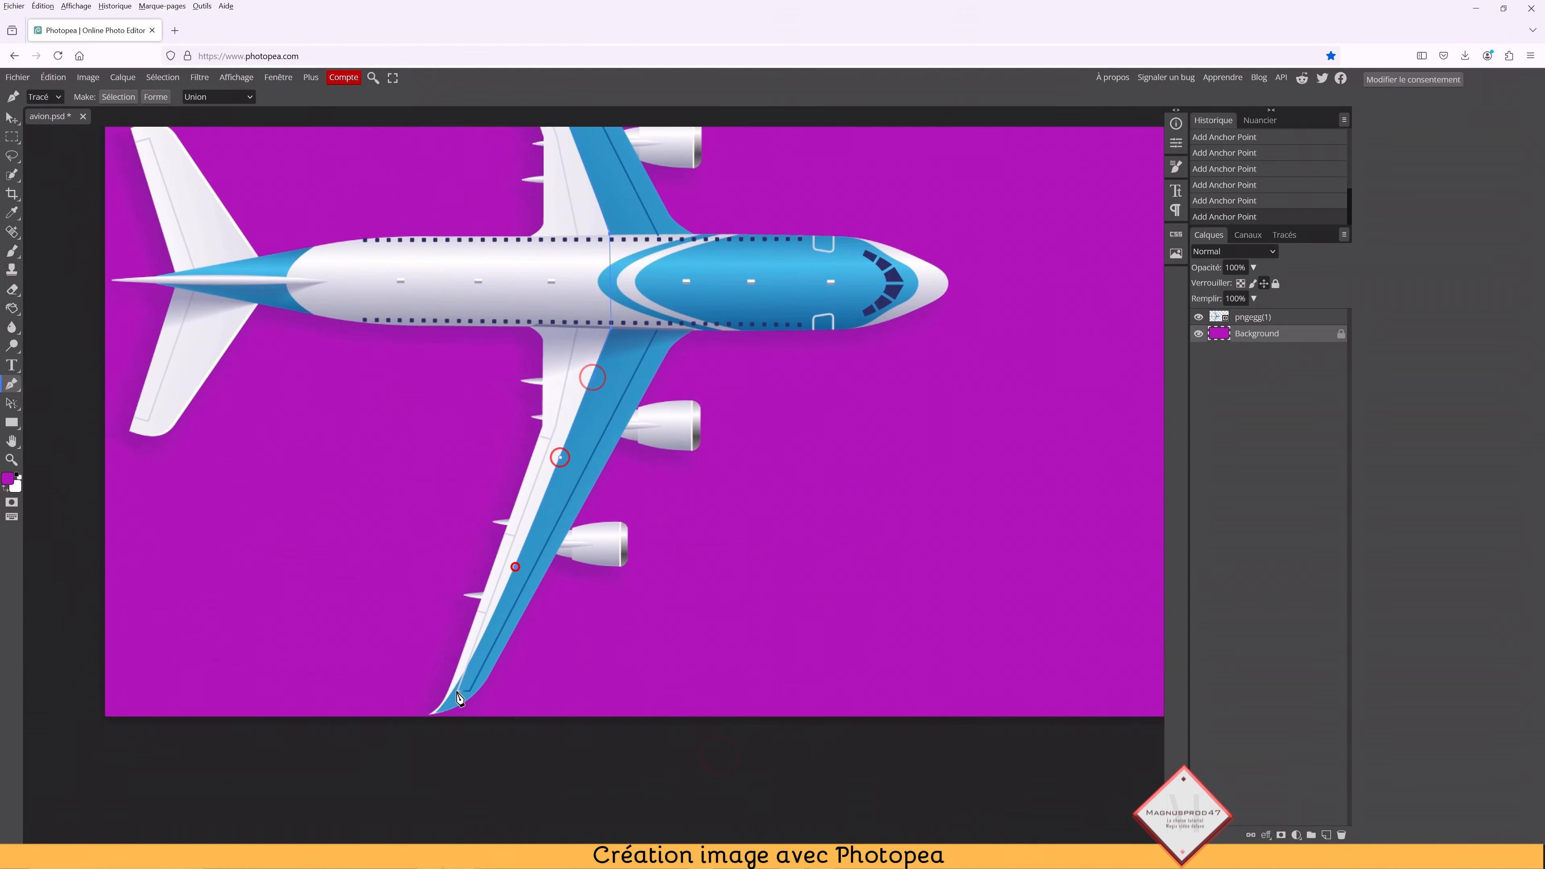
{"action": "left_click", "coordinate": [458, 690]}
{"action": "left_click", "coordinate": [439, 710]}
{"action": "left_click", "coordinate": [430, 716]}
Close the path through the canvas's lower-left corner at its starting point and convert the work path into a selection.
{"action": "left_click", "coordinate": [104, 716]}
{"action": "left_click_drag", "start_coordinate": [272, 500], "coordinate": [258, 495]}
{"action": "left_click_drag", "start_coordinate": [257, 442], "coordinate": [312, 781]}
{"action": "left_click", "coordinate": [147, 182]}
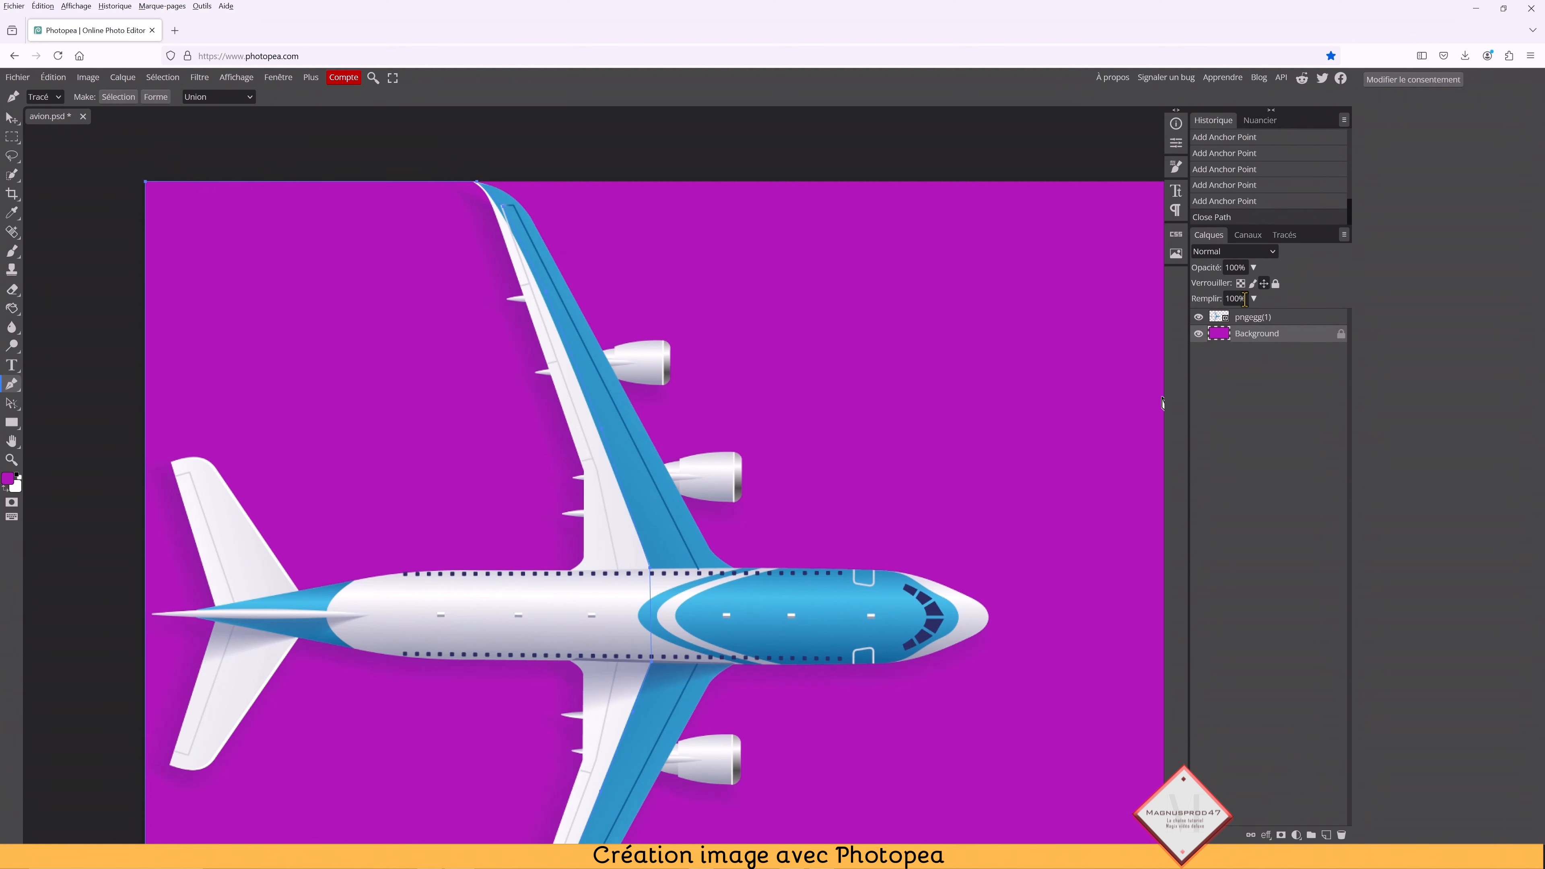
{"action": "left_click", "coordinate": [1287, 238]}
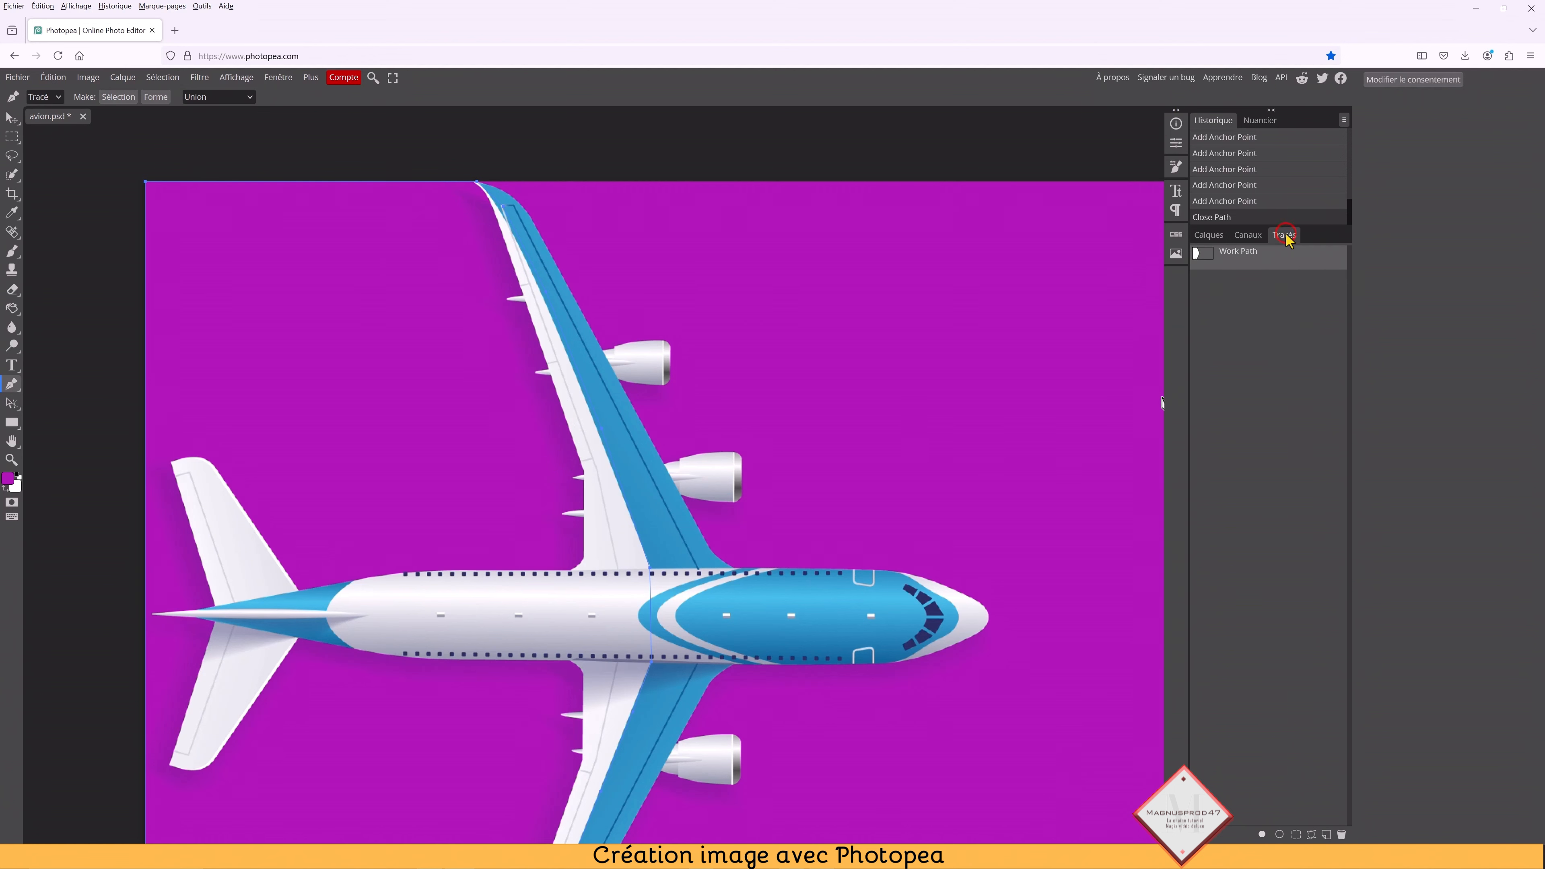
{"action": "left_click", "coordinate": [1296, 834]}
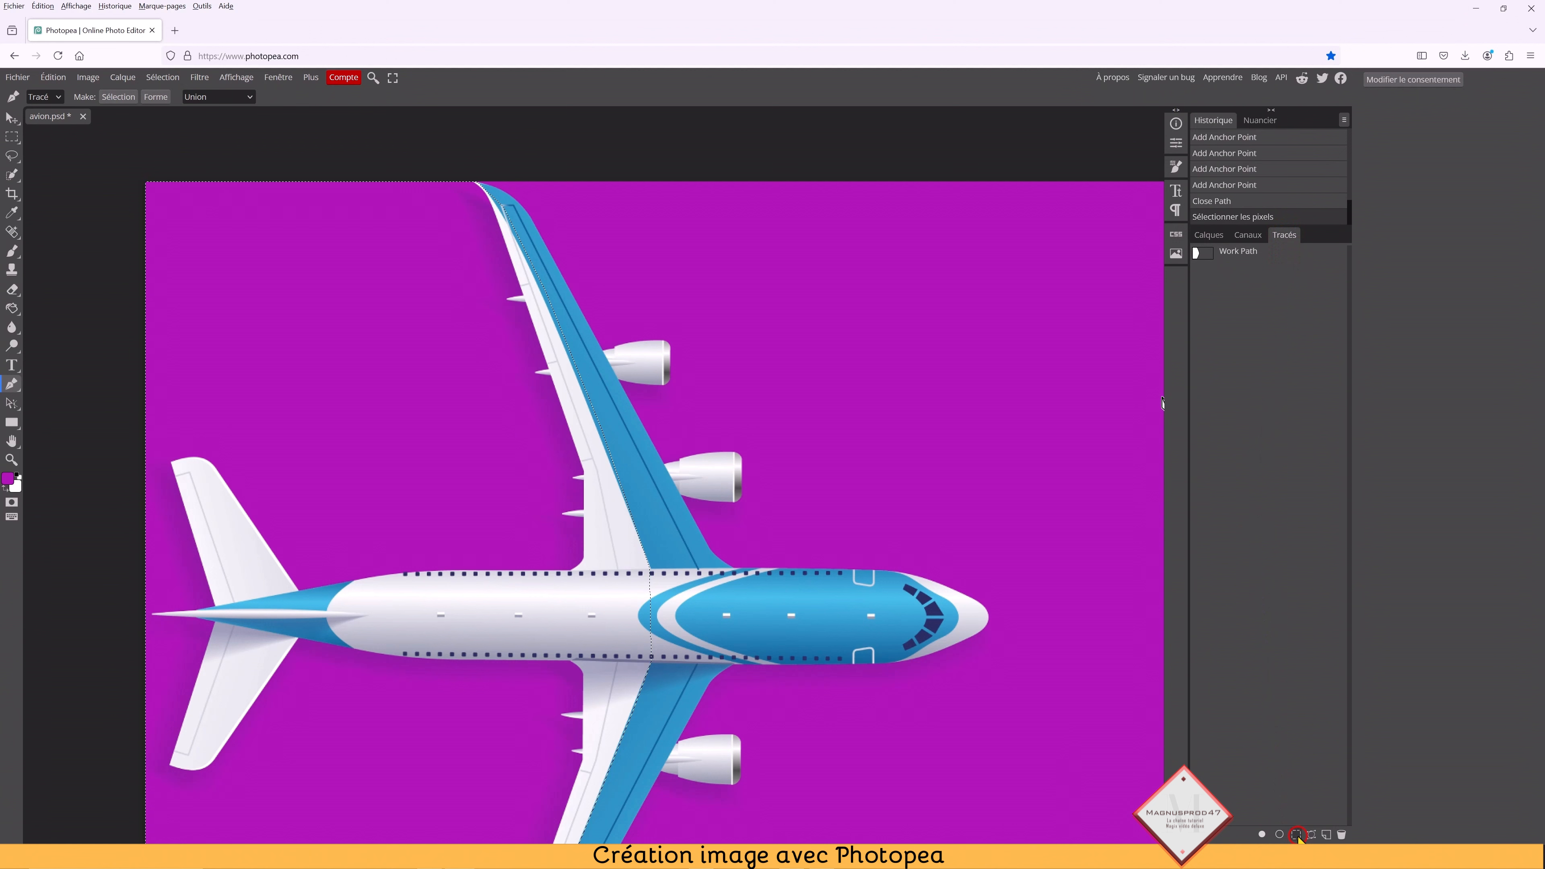
Delete the selected purple area behind the wings and export the image as the PNG avion at 1920 × 1080 px.
{"action": "left_click", "coordinate": [12, 119]}
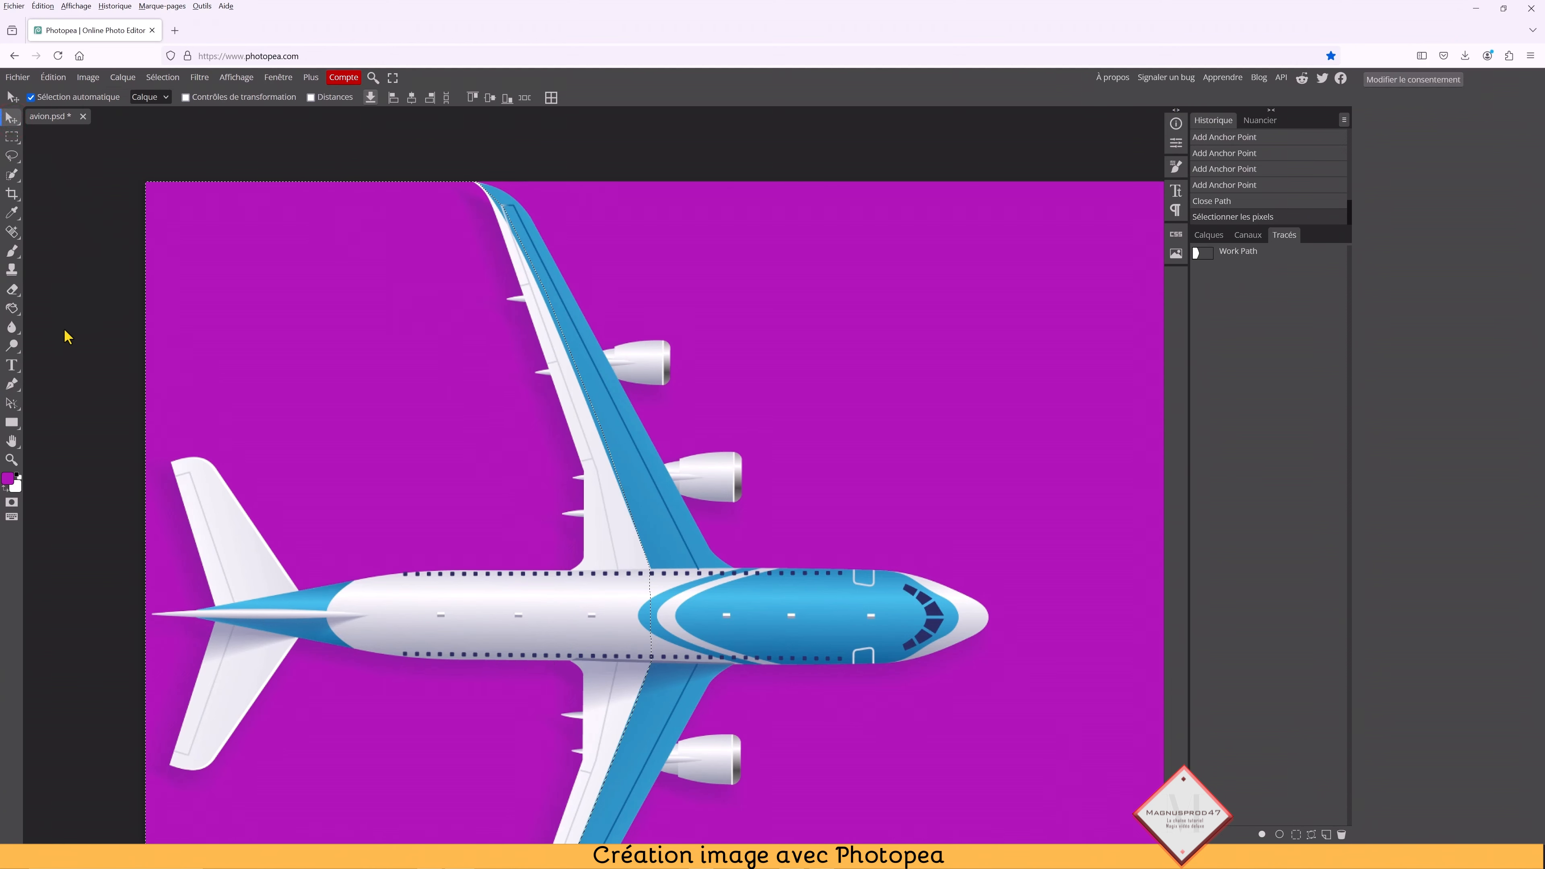
{"action": "key", "text": "Delete"}
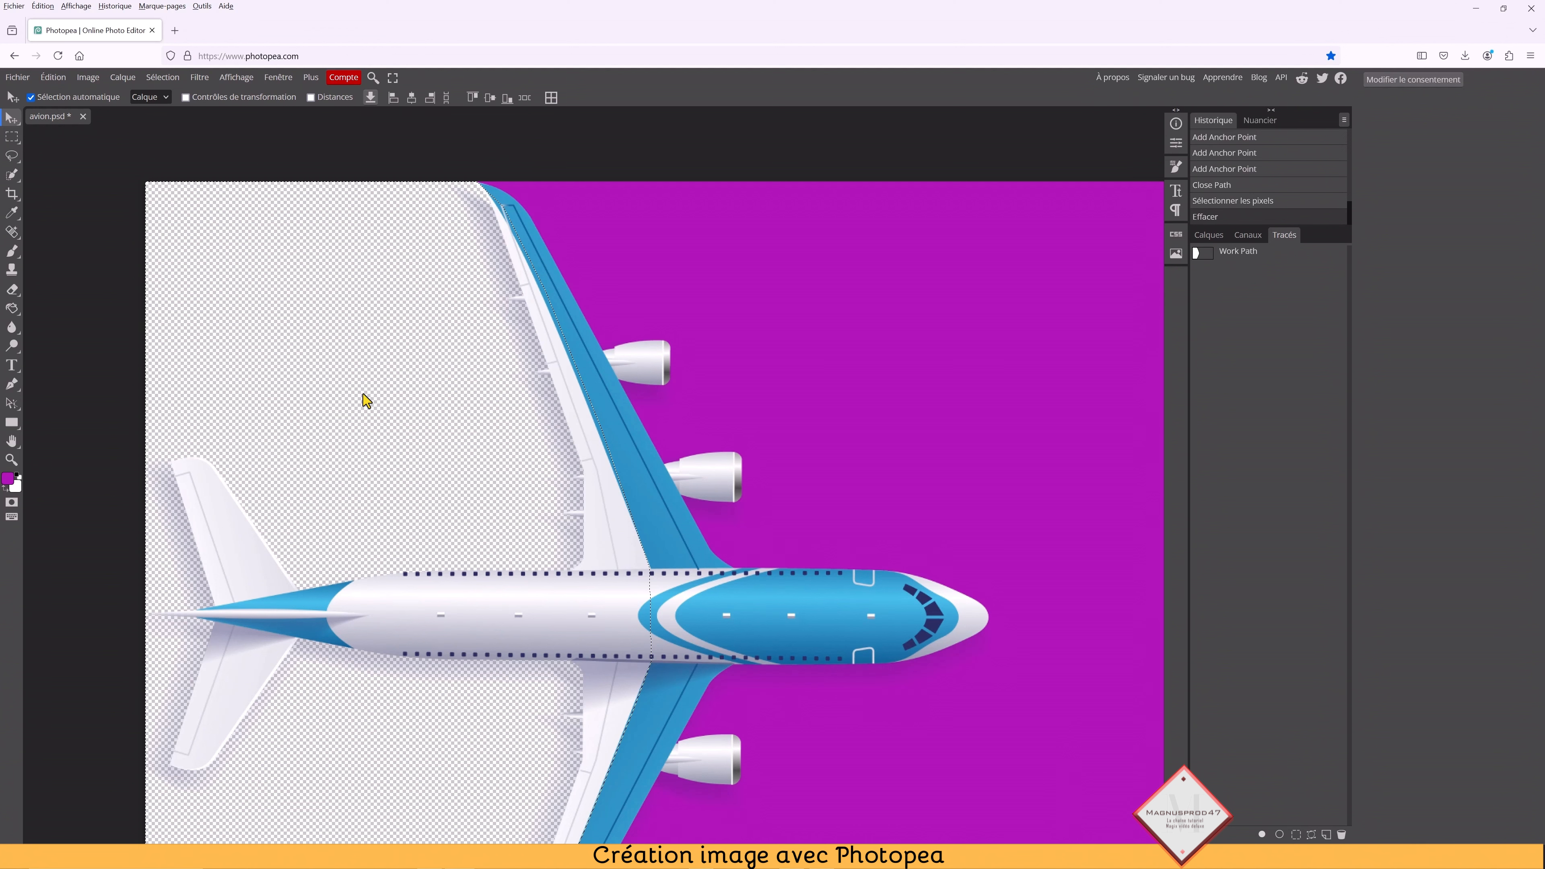
{"action": "left_click", "coordinate": [18, 77]}
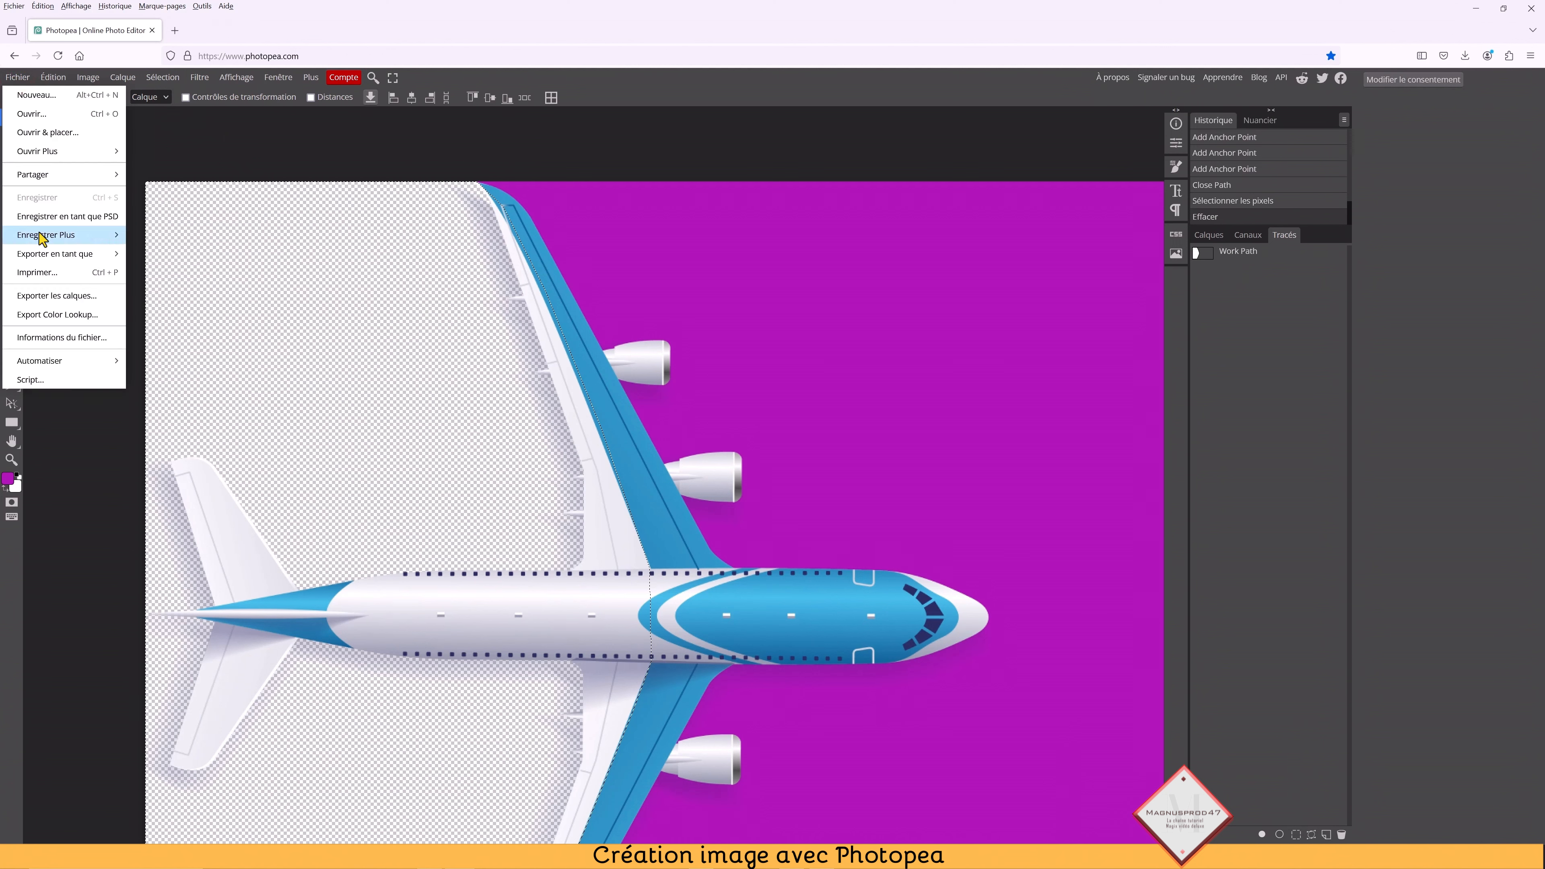
{"action": "left_click", "coordinate": [46, 252]}
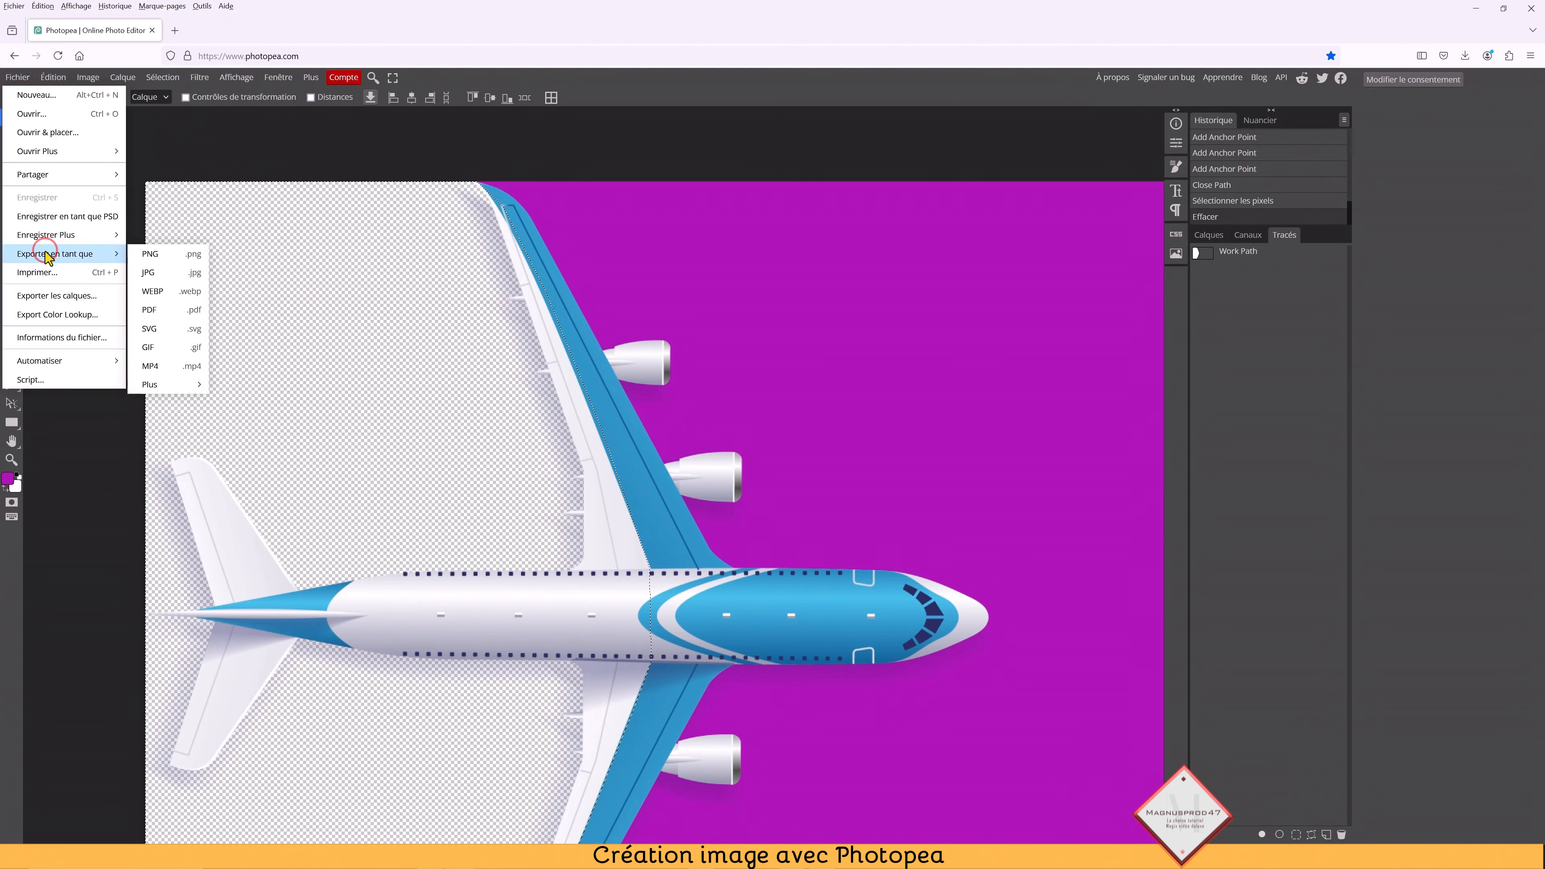
{"action": "left_click", "coordinate": [144, 255]}
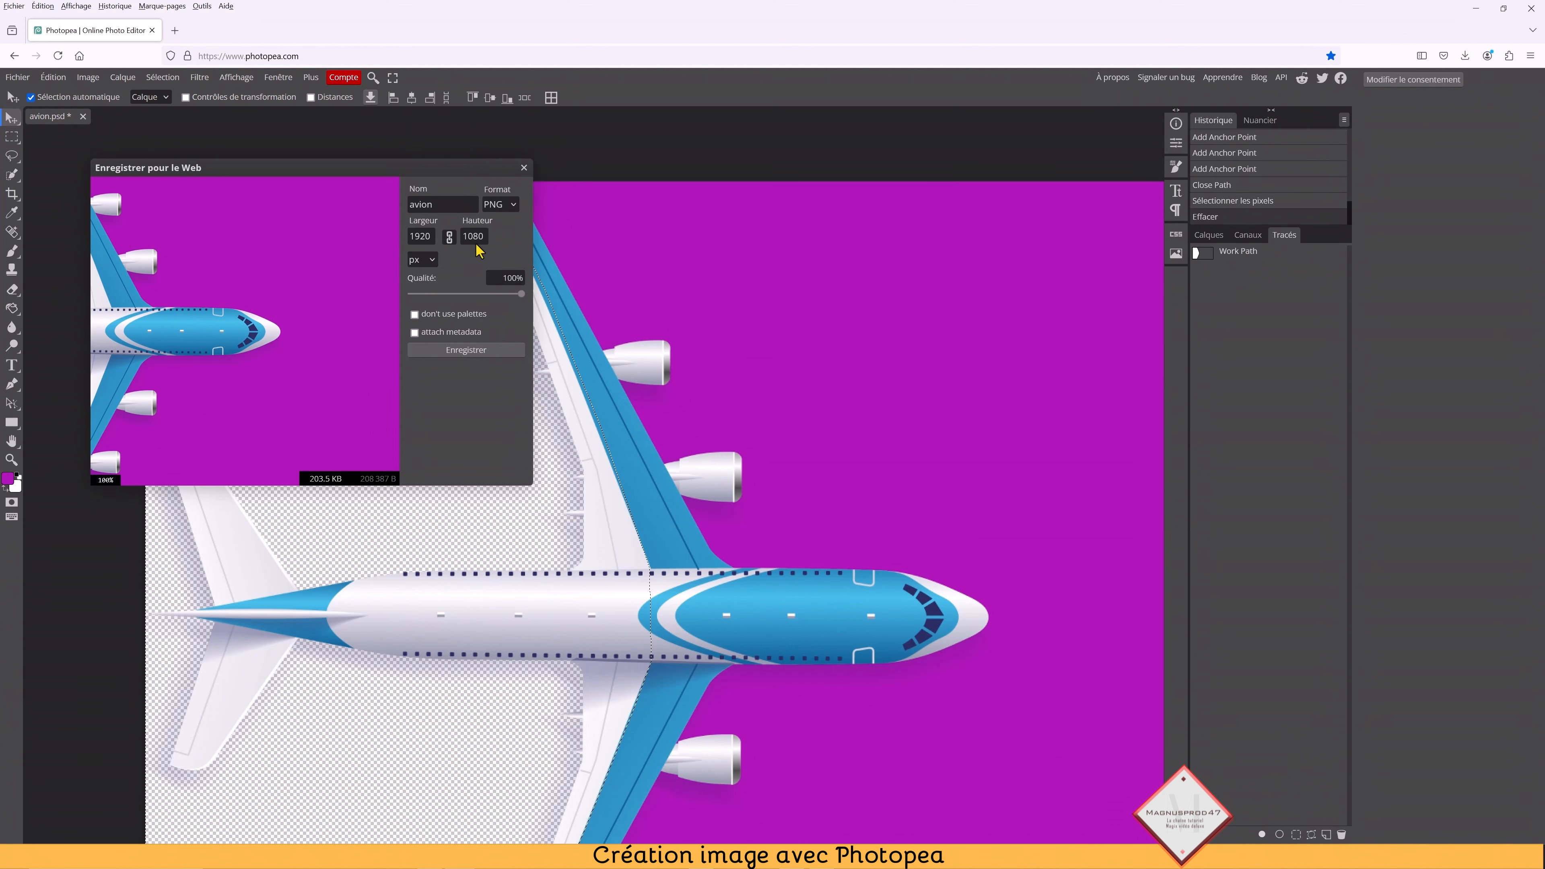
{"action": "left_click", "coordinate": [486, 353]}
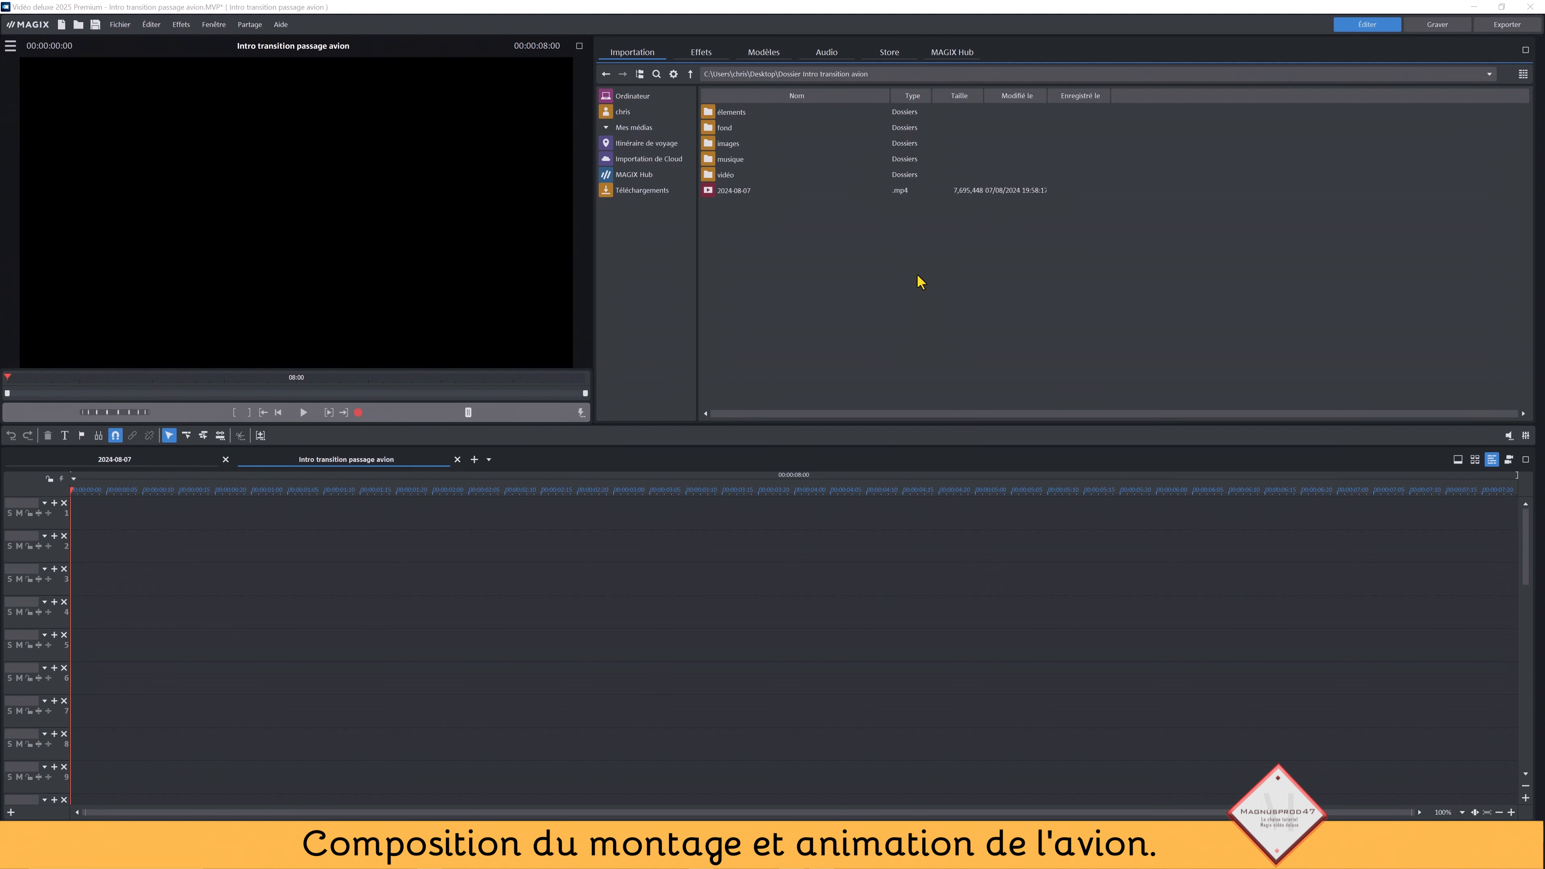
In MAGIX Vidéo deluxe, place the pink-algae image from the images folder at the start of track 1 and extend it to about 12 seconds.
{"action": "double_click", "coordinate": [727, 145]}
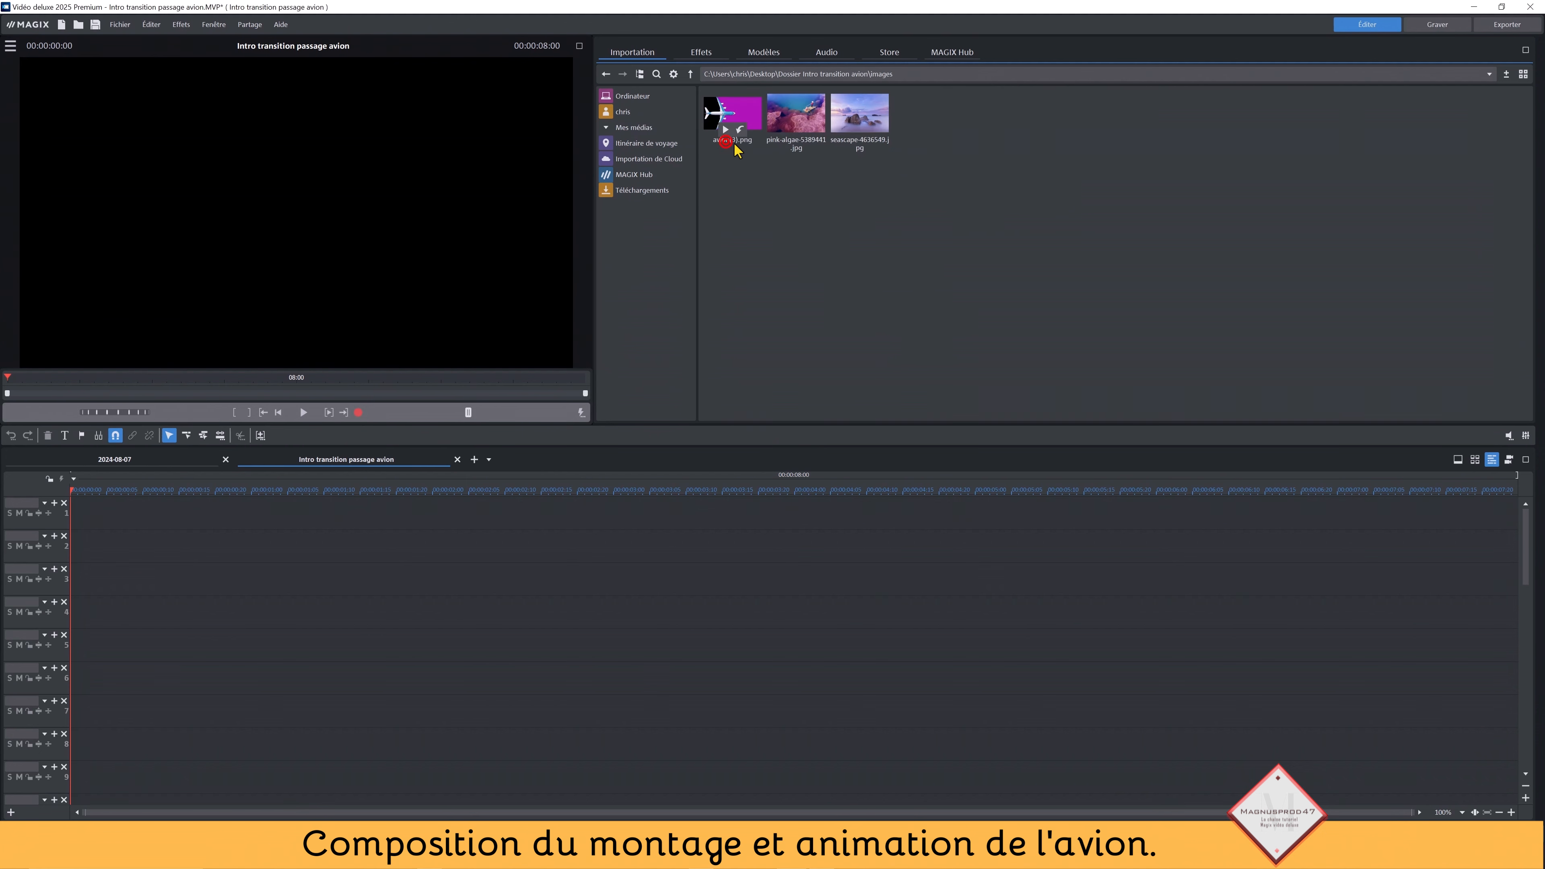
{"action": "left_click_drag", "start_coordinate": [809, 113], "coordinate": [126, 521]}
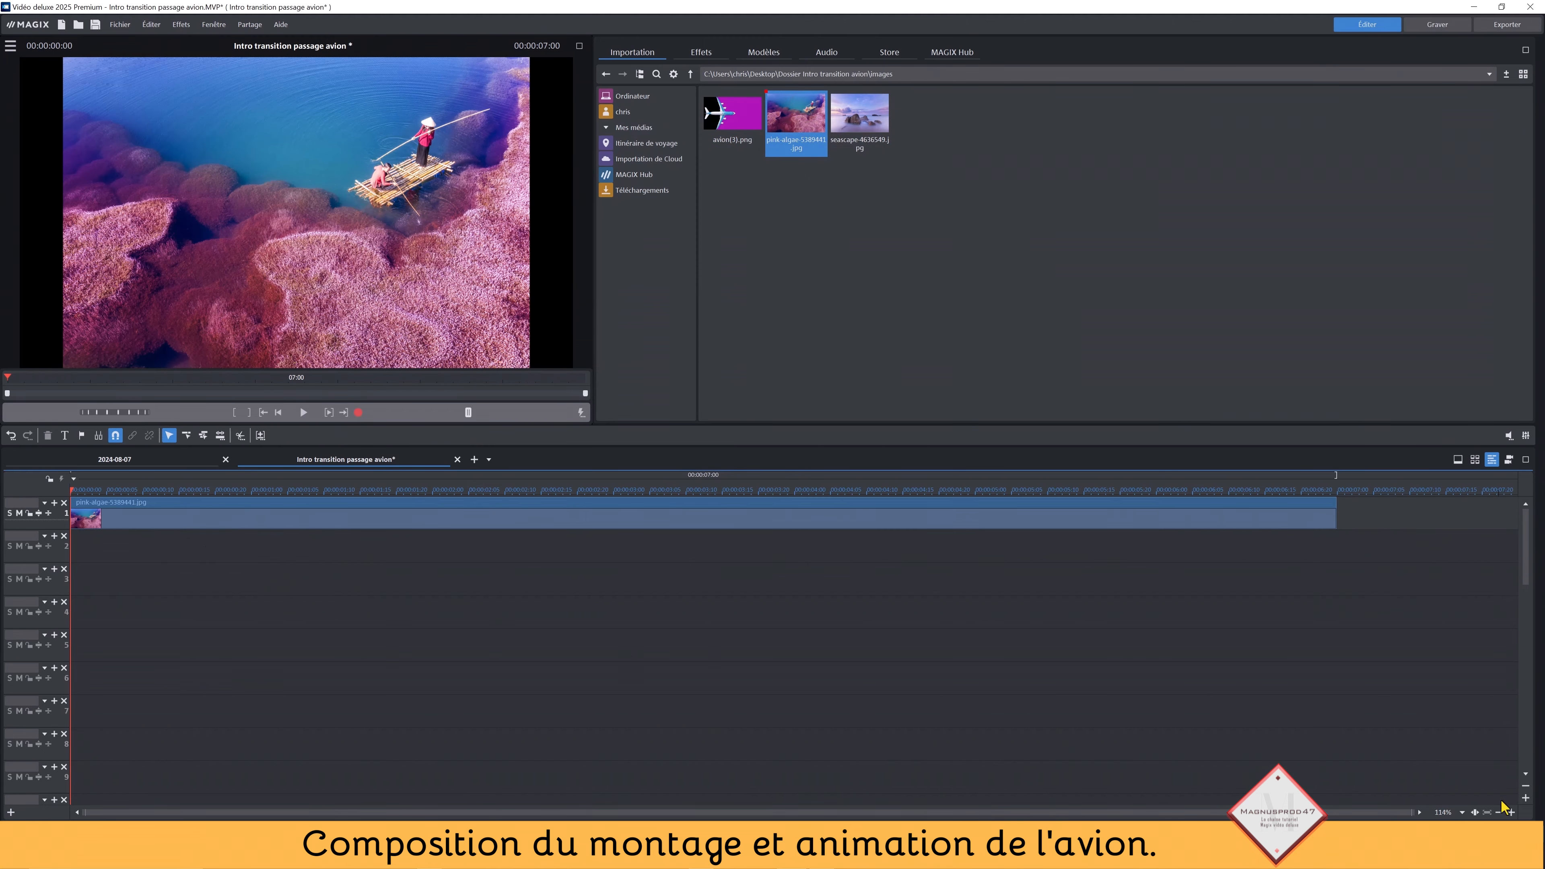
{"action": "left_click", "coordinate": [1500, 813]}
{"action": "left_click", "coordinate": [1499, 813]}
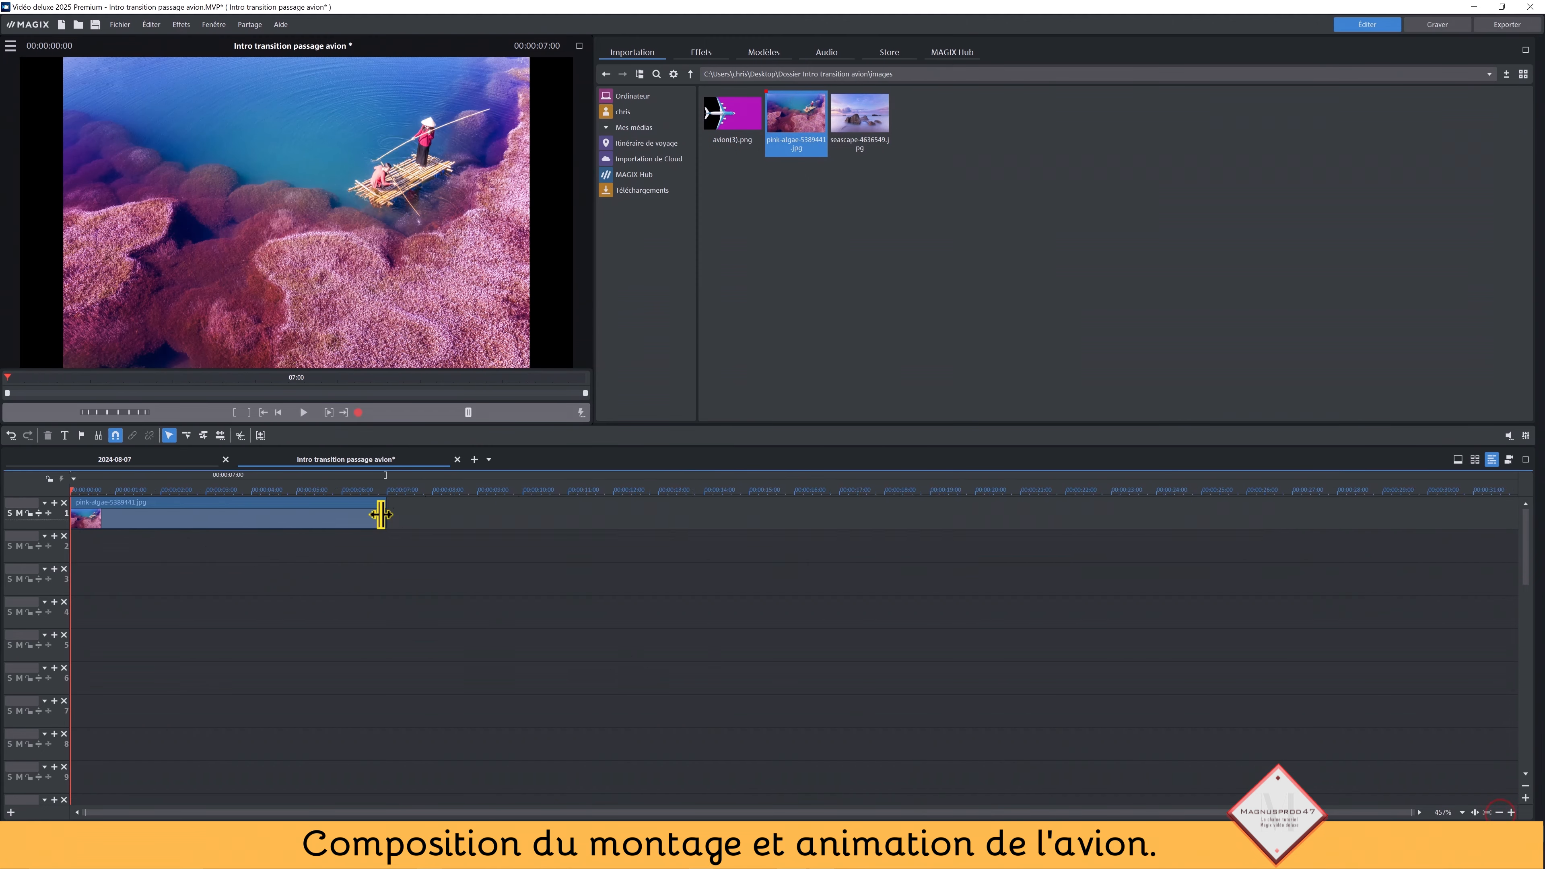
{"action": "left_click_drag", "start_coordinate": [387, 512], "coordinate": [614, 516]}
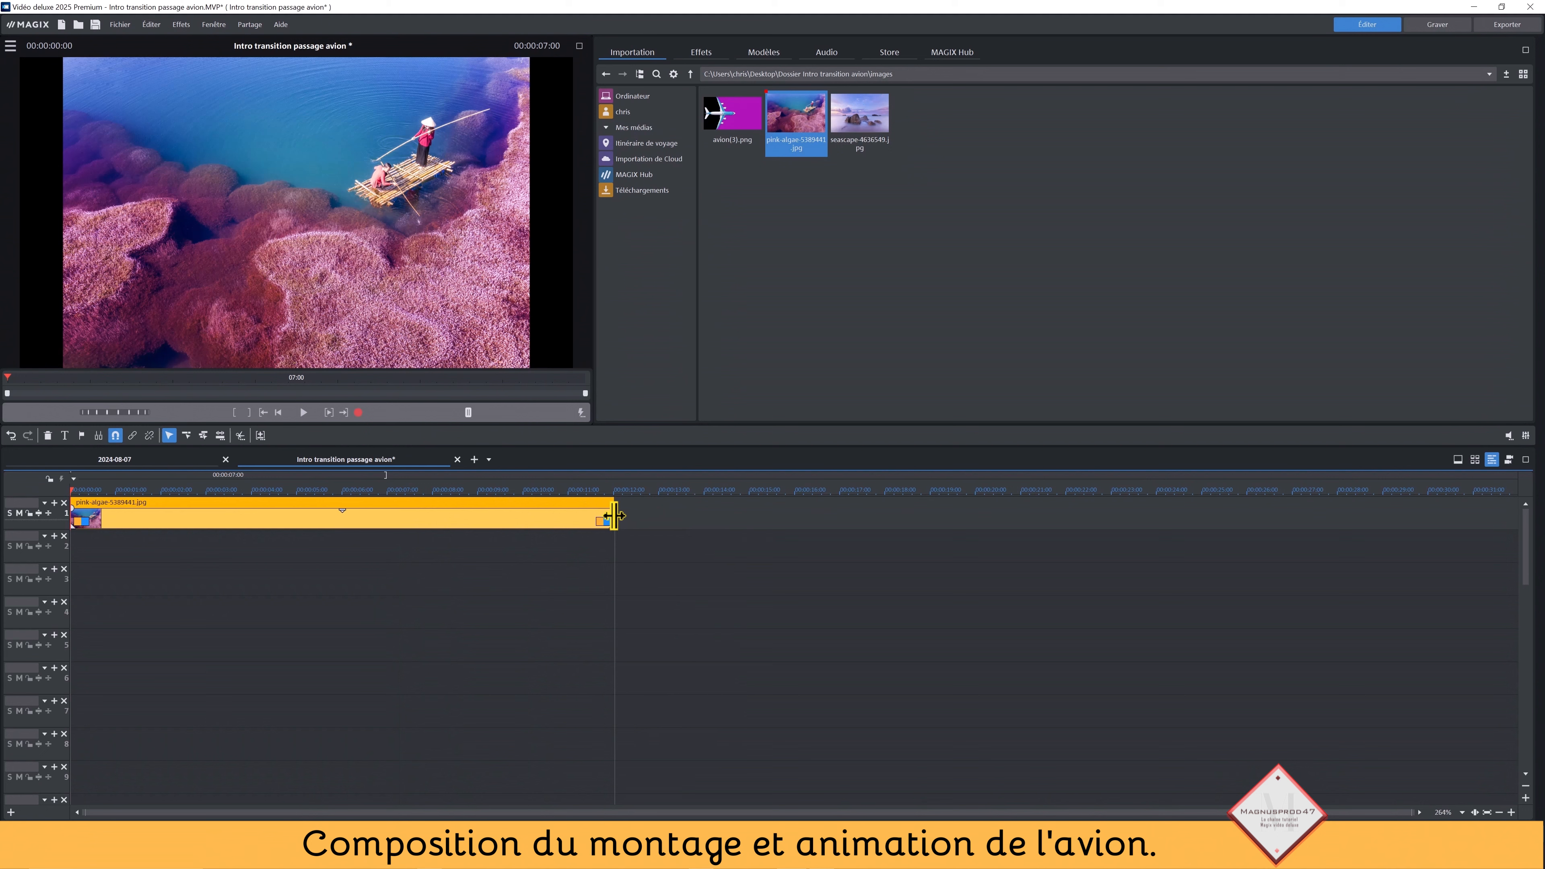
{"action": "left_click", "coordinate": [760, 536]}
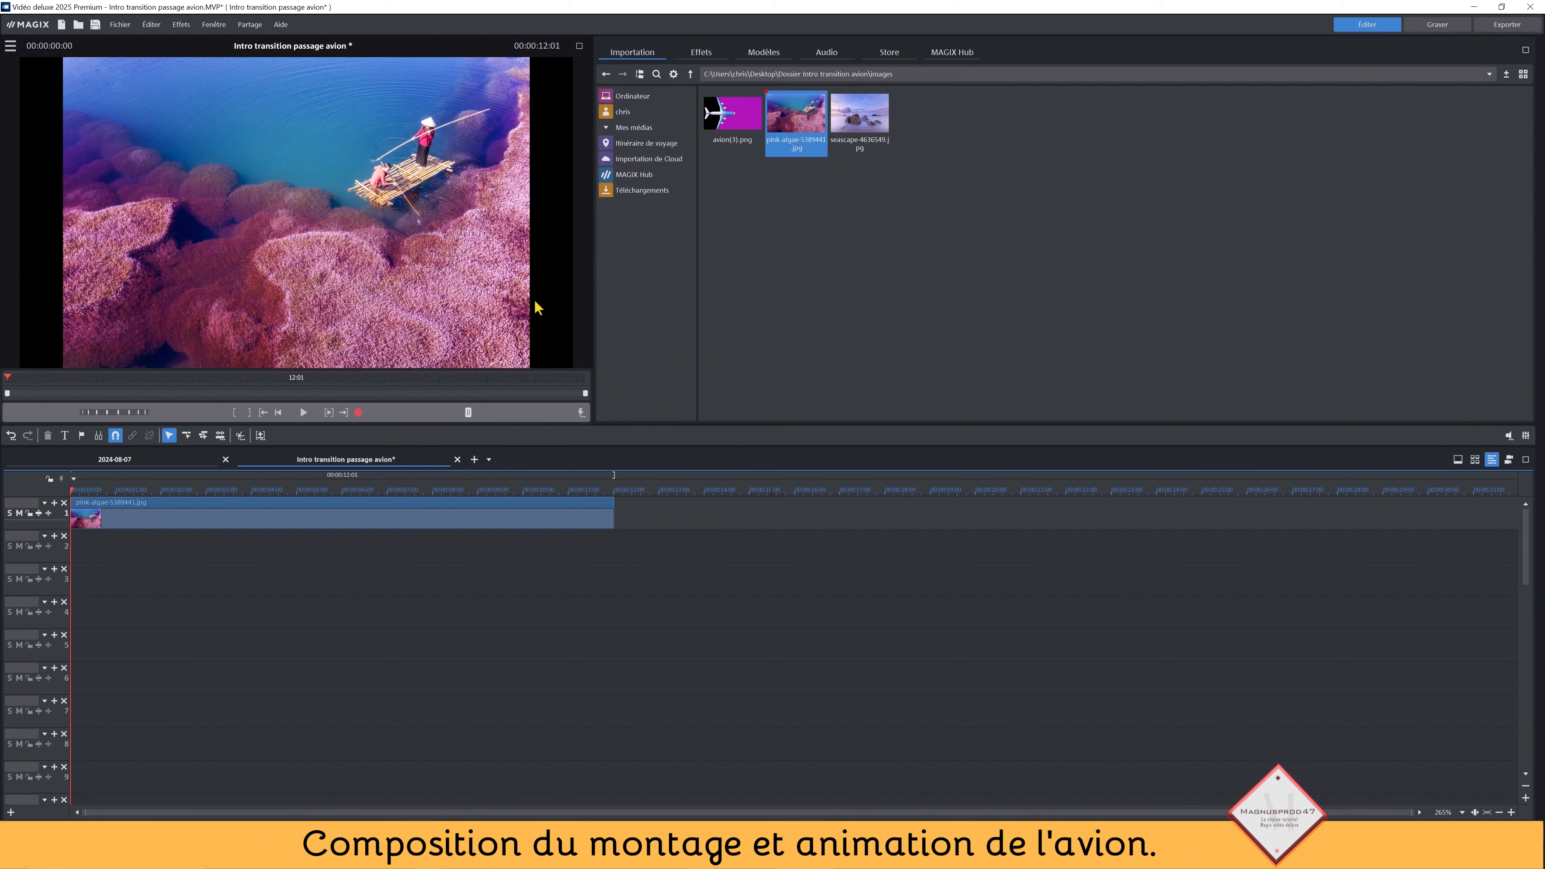
Fit the pink-algae image to the full frame so that it covers the black side bars.
{"action": "left_click", "coordinate": [246, 504]}
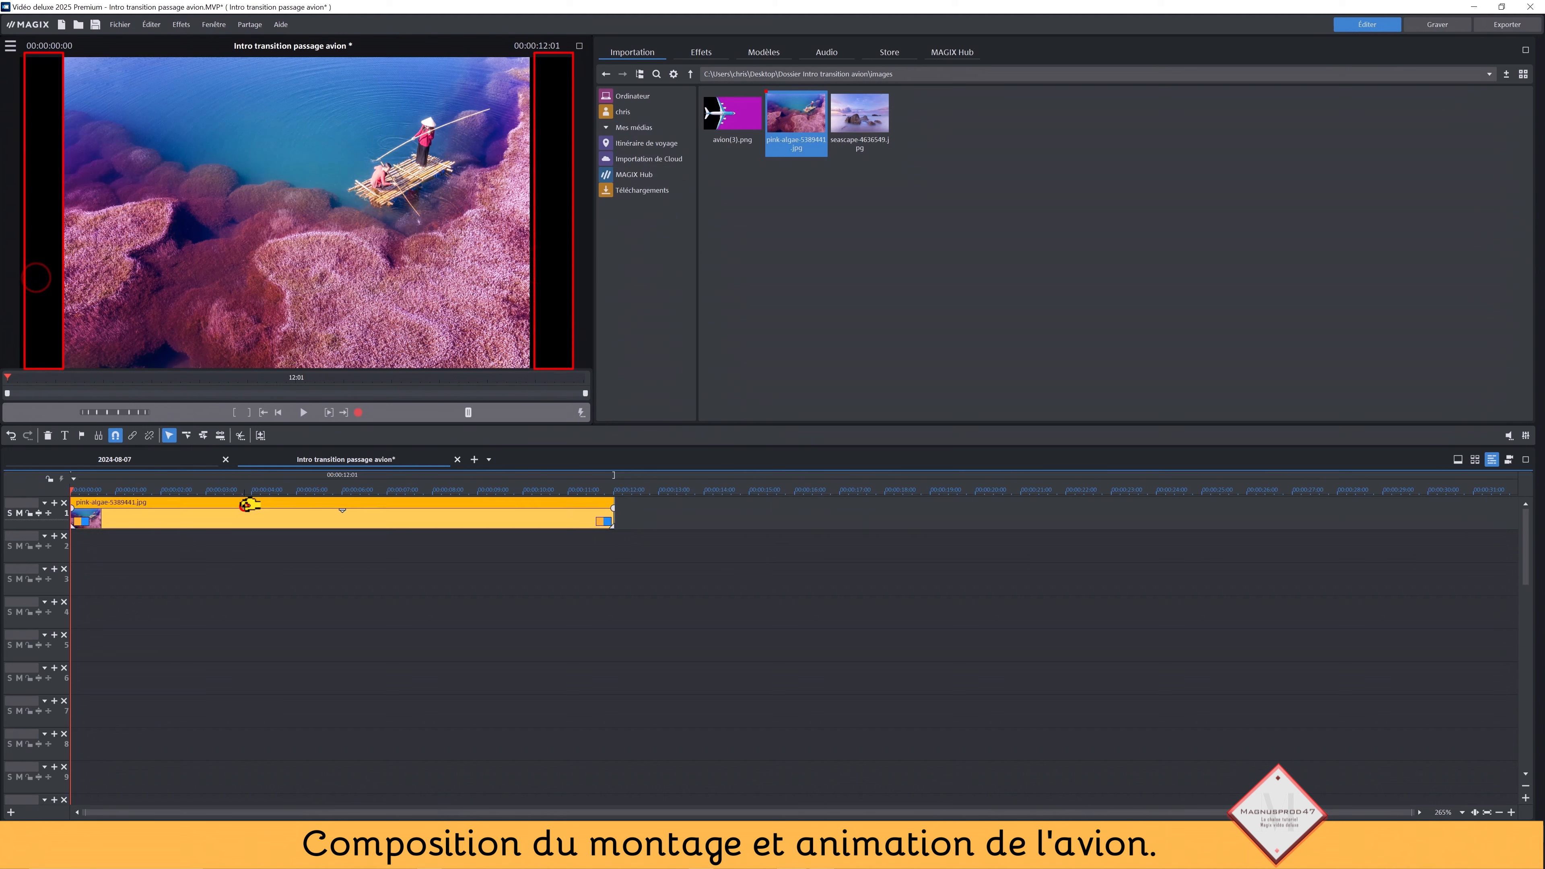
{"action": "key", "text": "alt+b"}
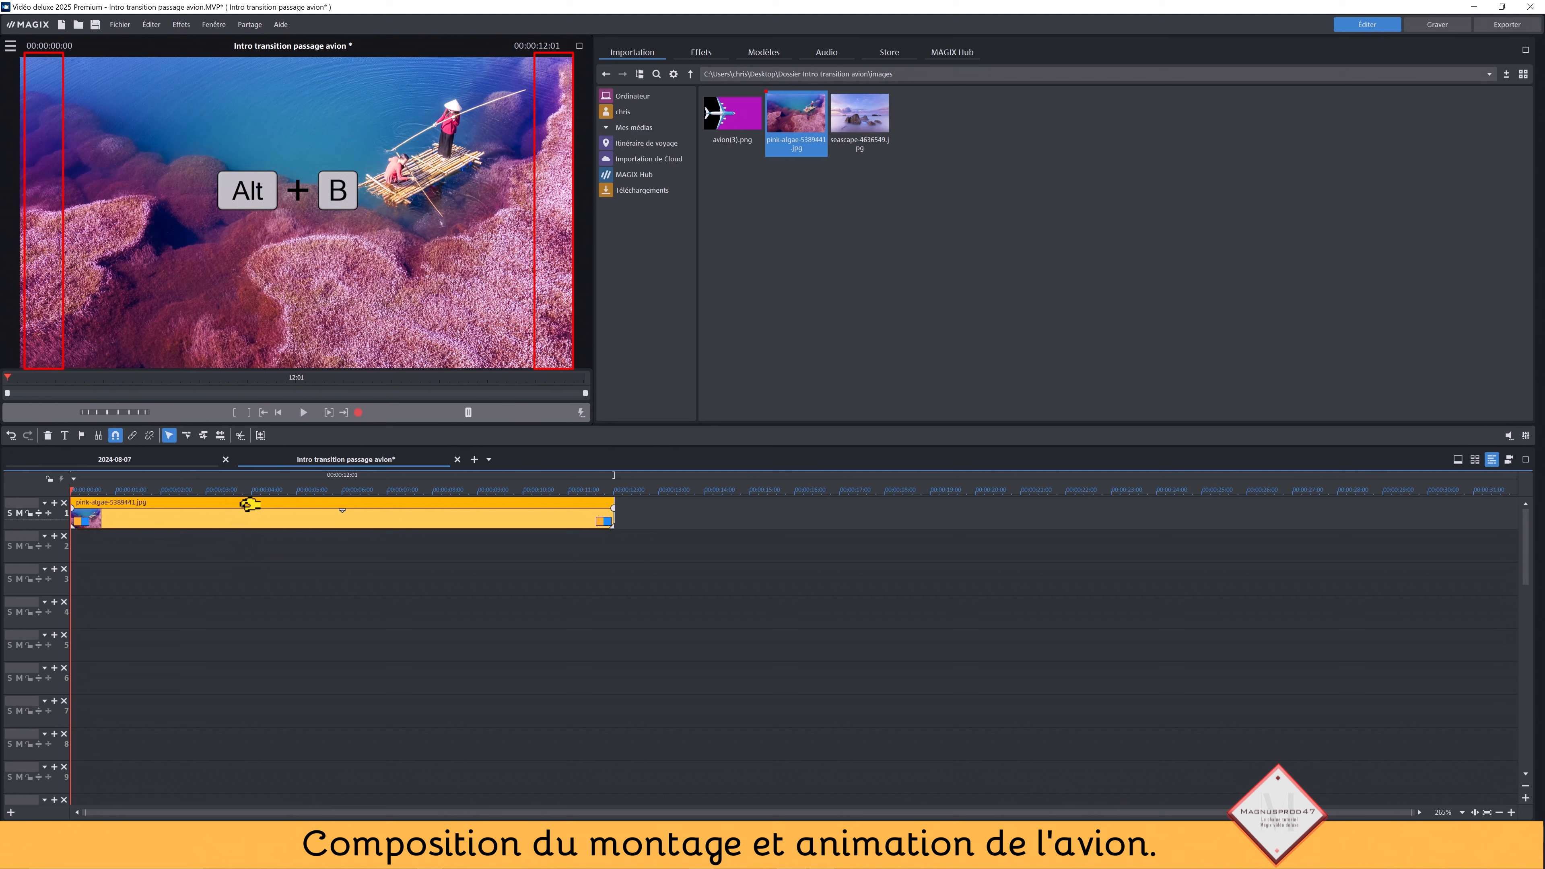
{"action": "left_click", "coordinate": [660, 624]}
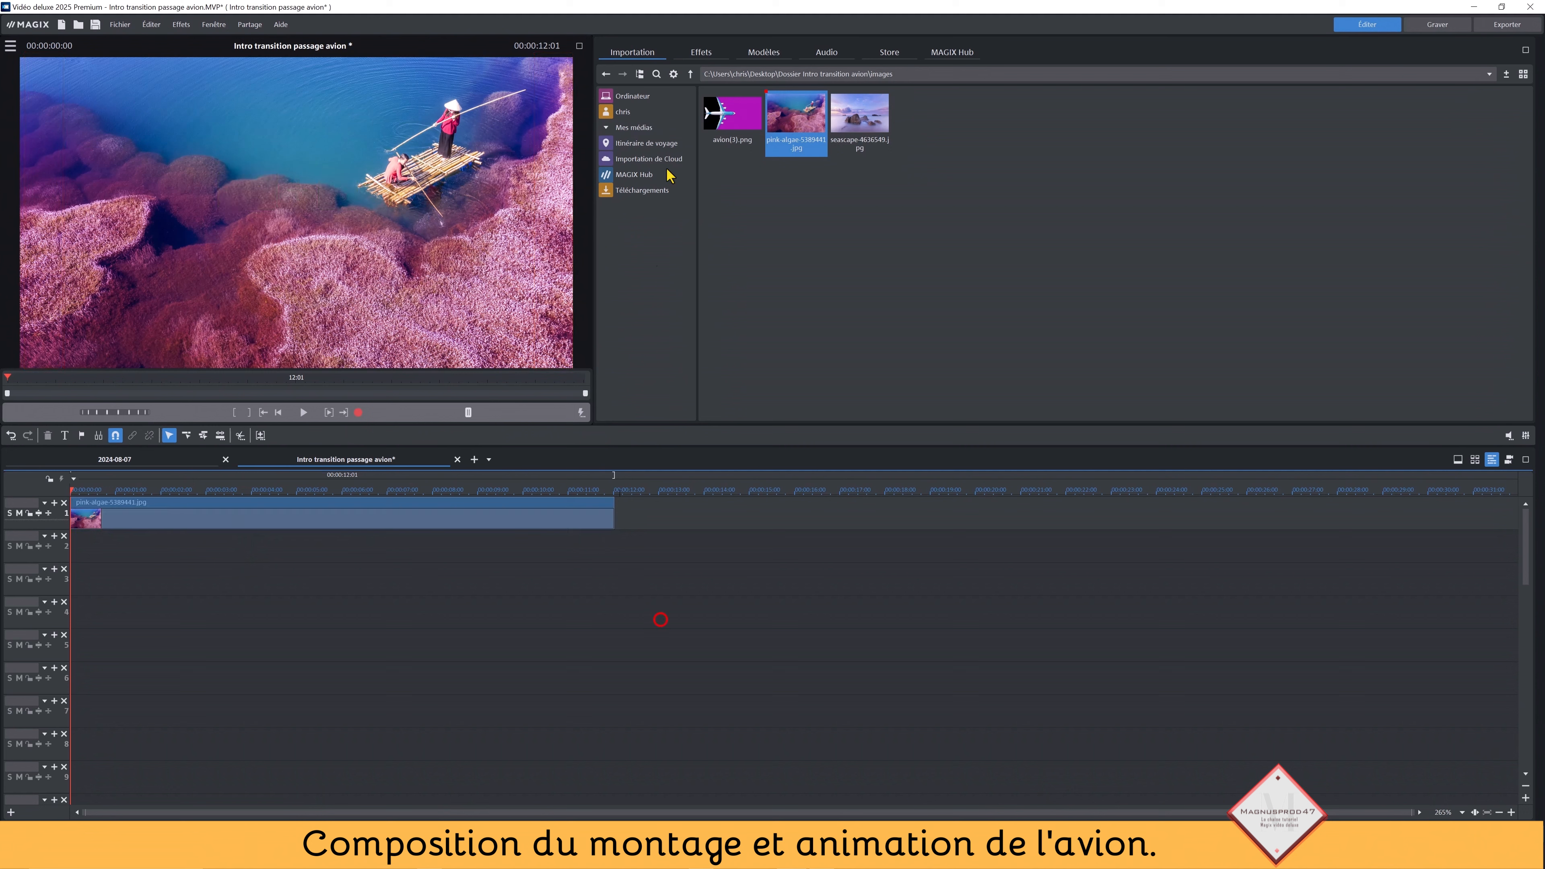
Insert the Bernadette Rough (2019) title from the Polices de caractères Basic templates and set it on track 2, extended to the image's length.
{"action": "left_click", "coordinate": [702, 55]}
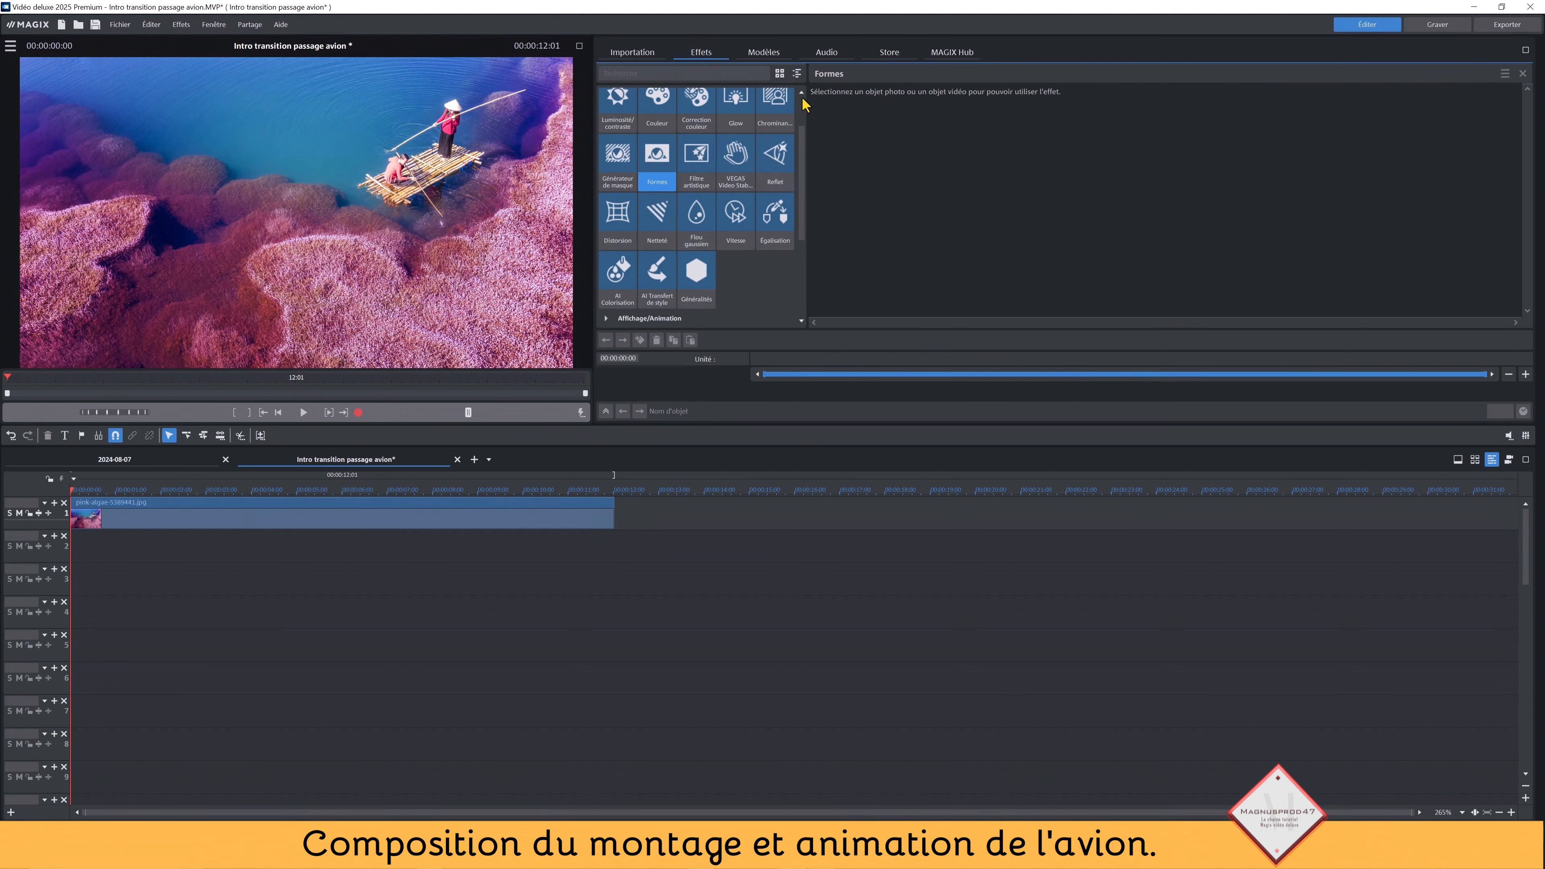
{"action": "scroll", "coordinate": [803, 106], "scroll_direction": "up", "scroll_amount": 5}
{"action": "left_click", "coordinate": [633, 112]}
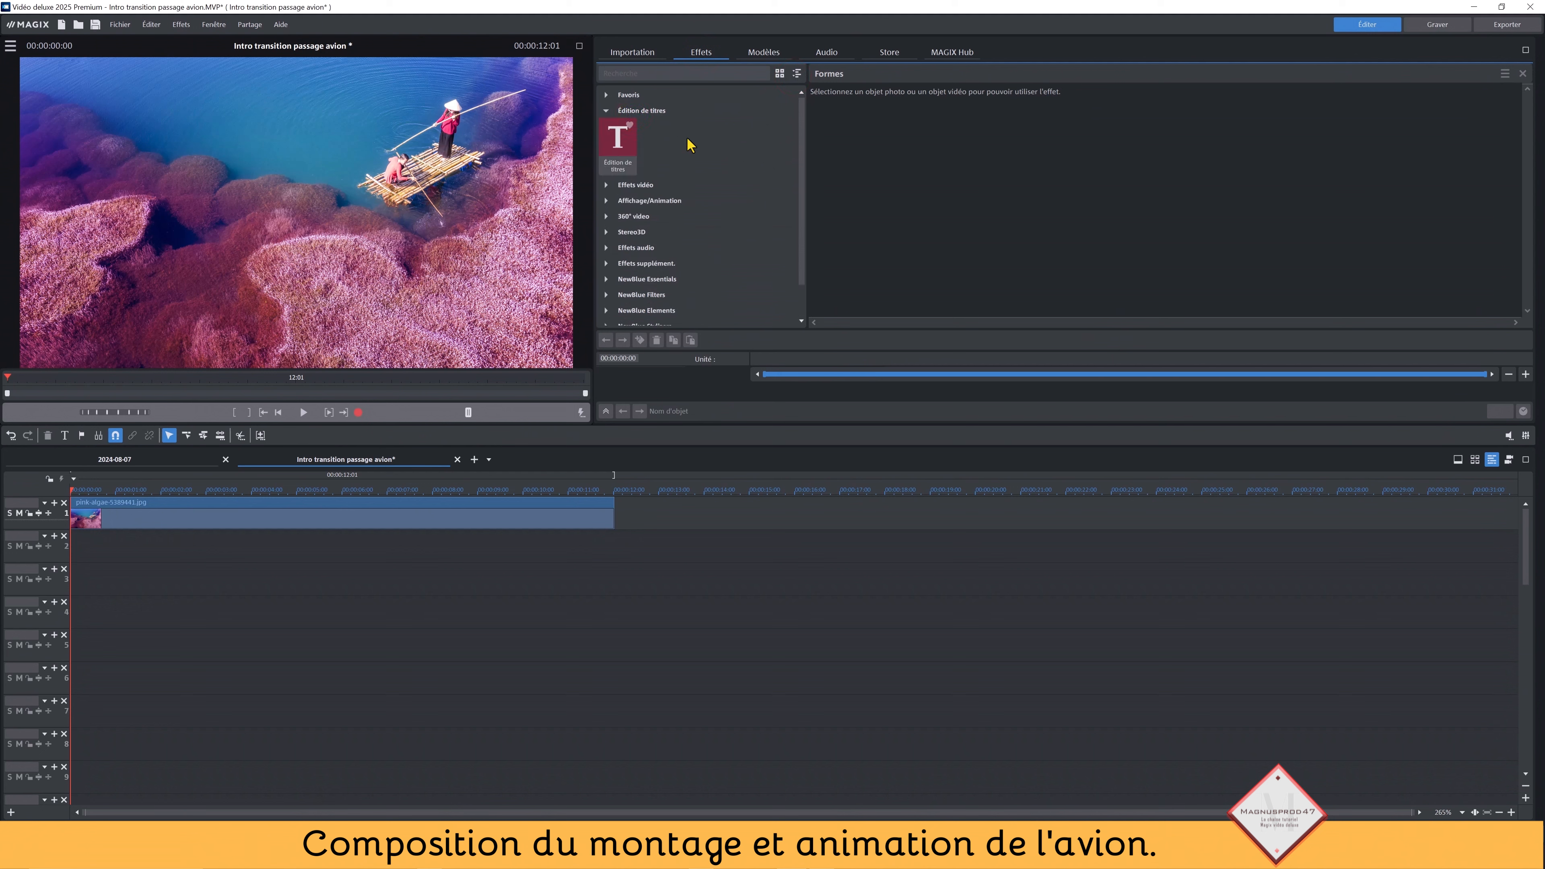
{"action": "left_click", "coordinate": [775, 53]}
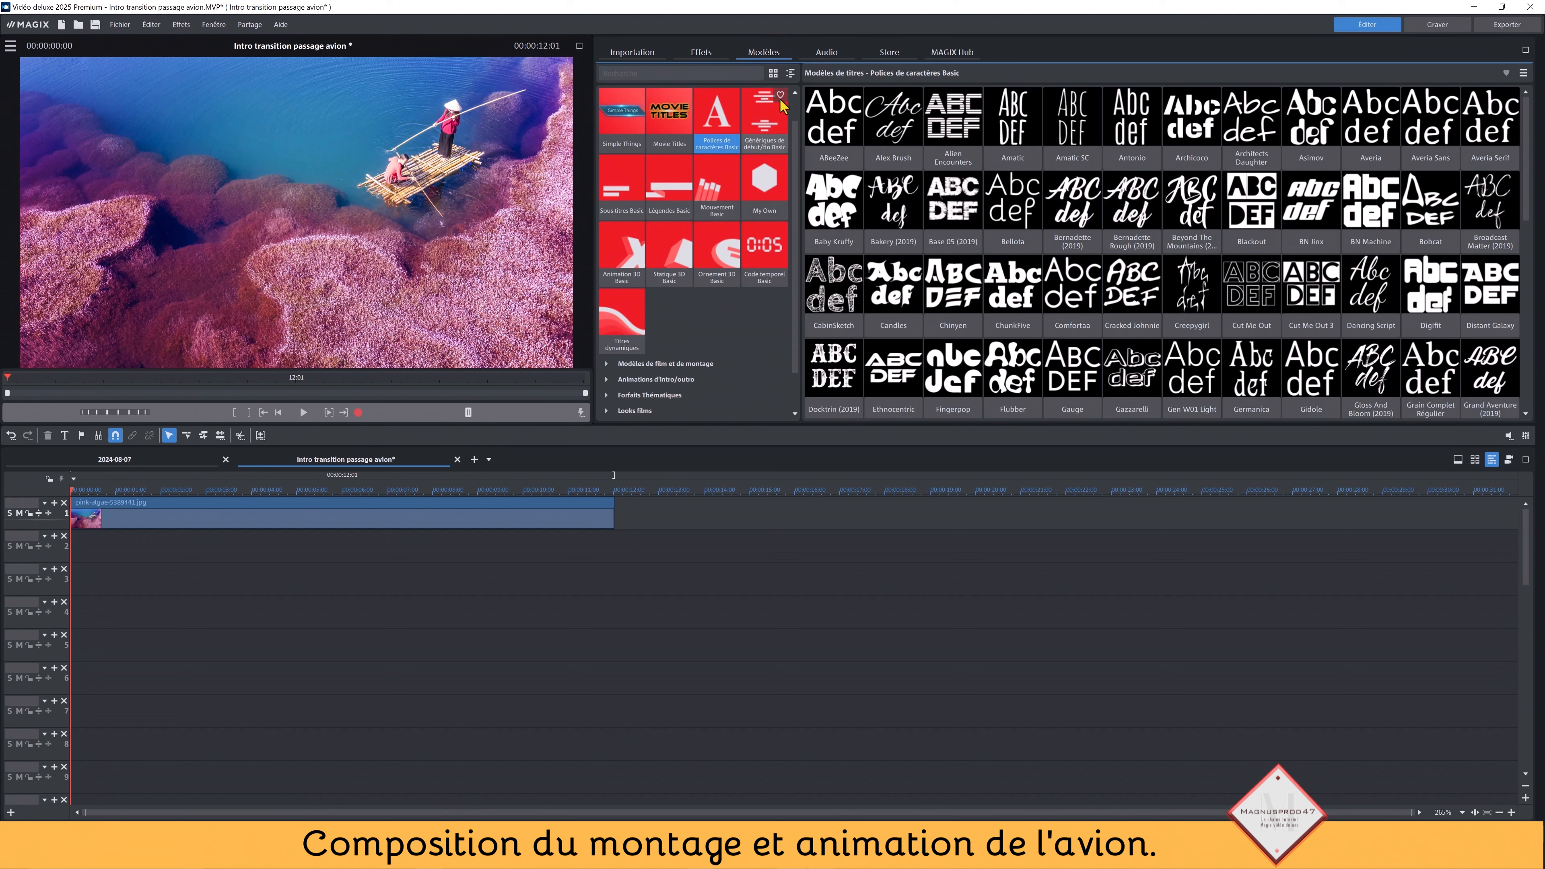
{"action": "left_click", "coordinate": [789, 74]}
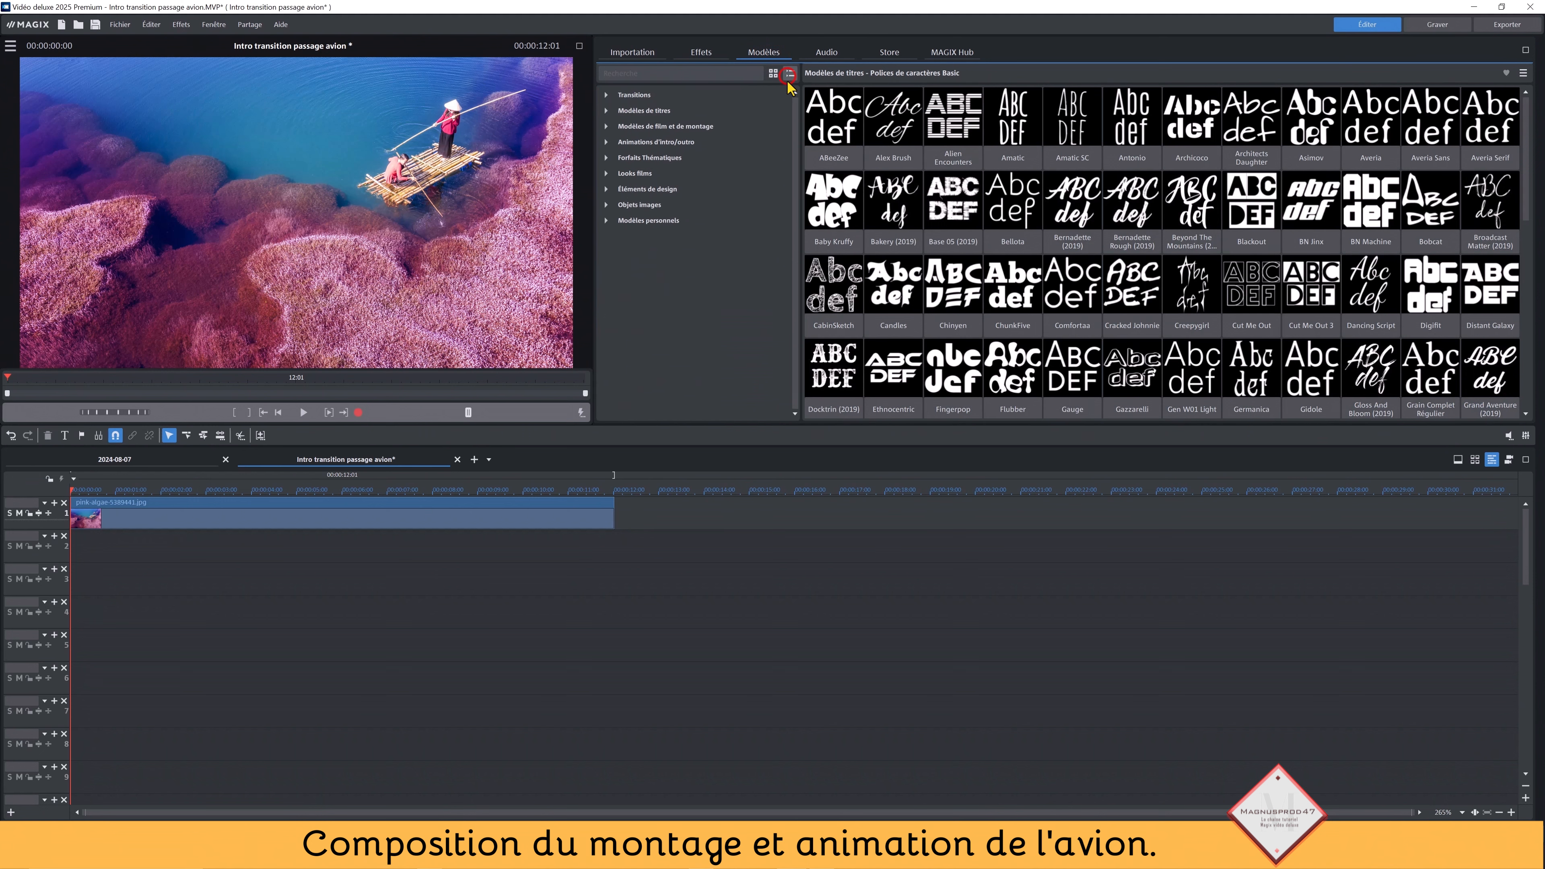
{"action": "left_click", "coordinate": [646, 112]}
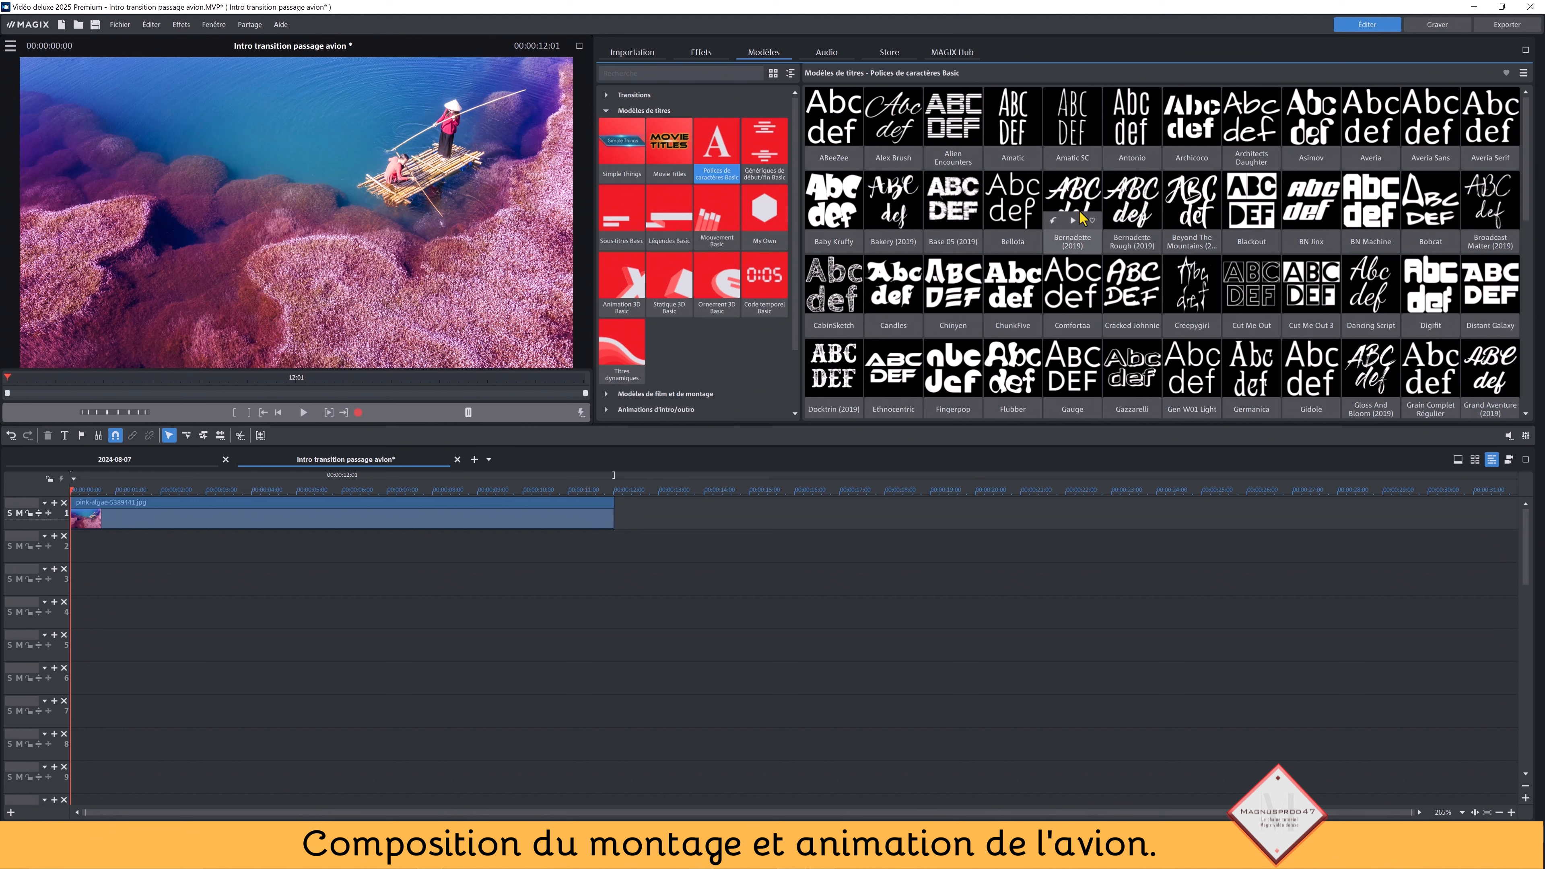
{"action": "left_click", "coordinate": [1139, 192]}
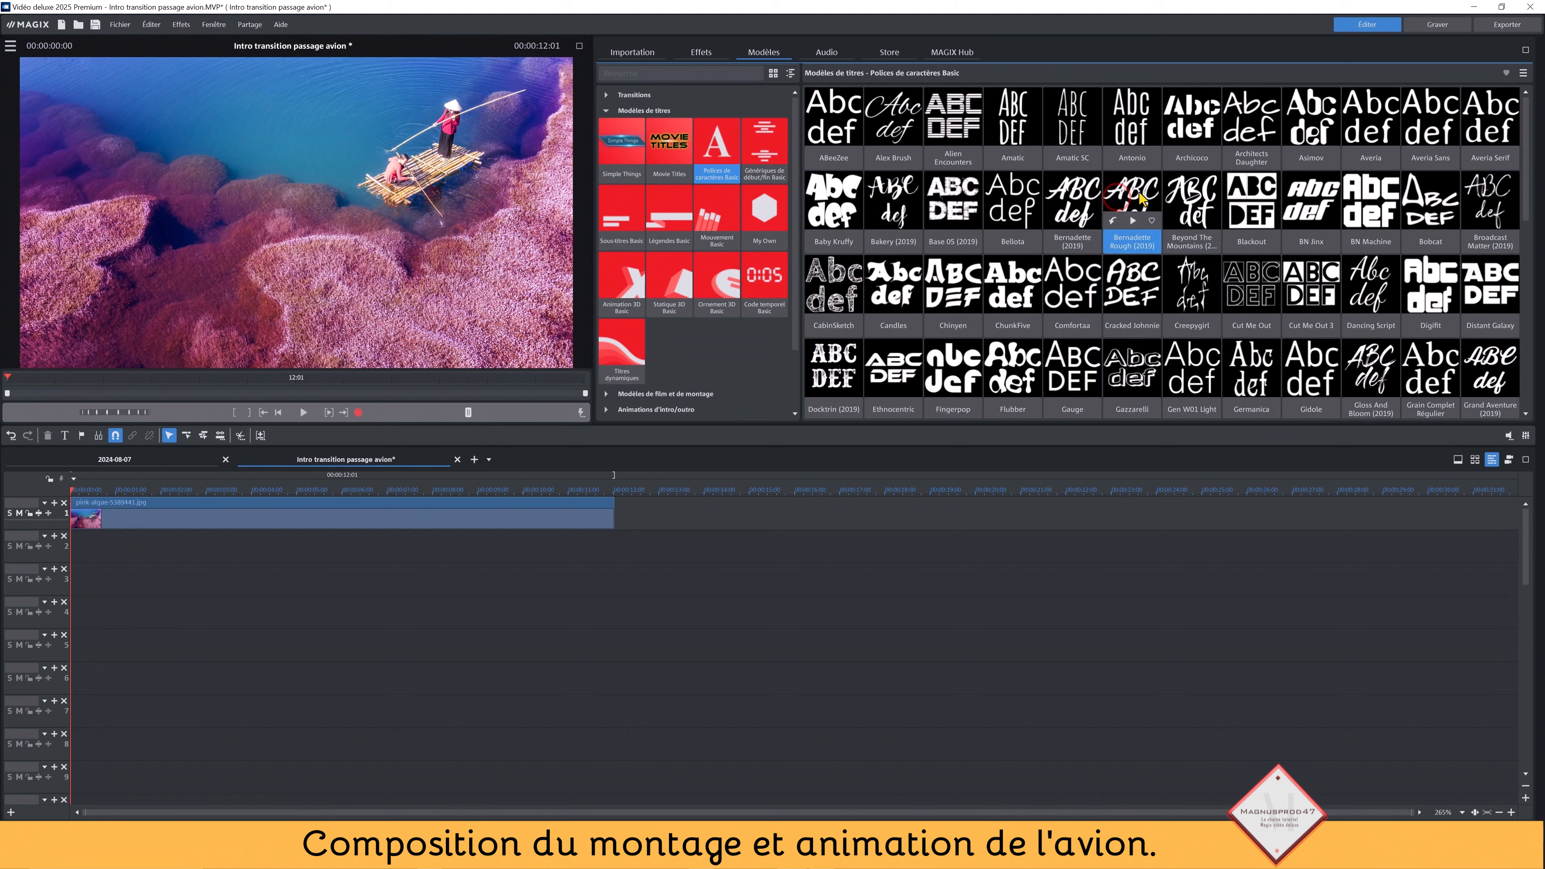
{"action": "left_click", "coordinate": [1112, 219]}
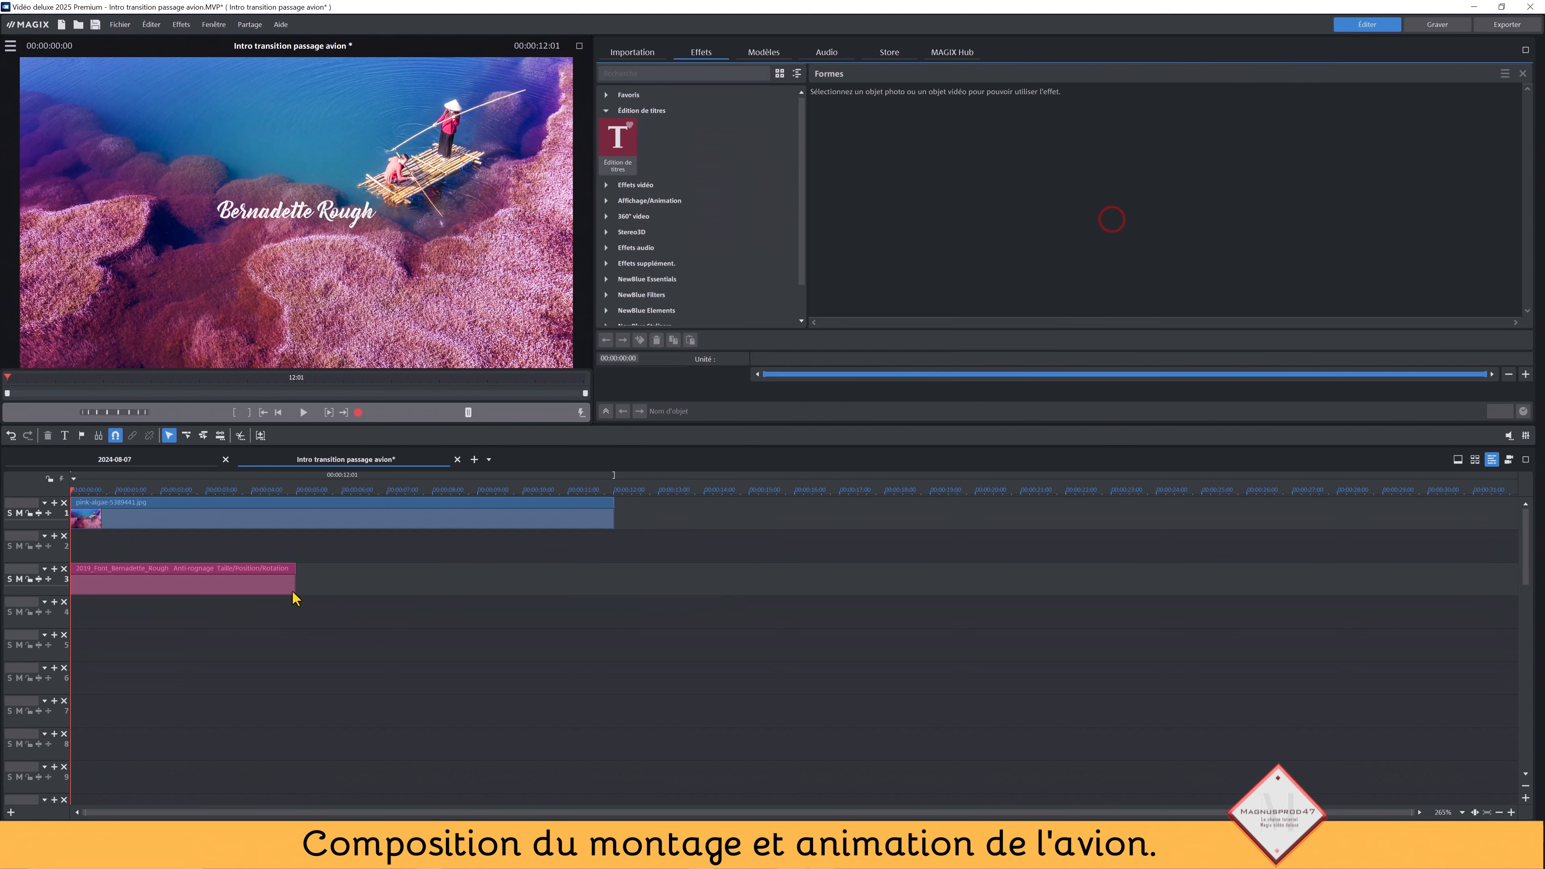
{"action": "left_click", "coordinate": [246, 568]}
{"action": "left_click_drag", "start_coordinate": [246, 572], "coordinate": [614, 551]}
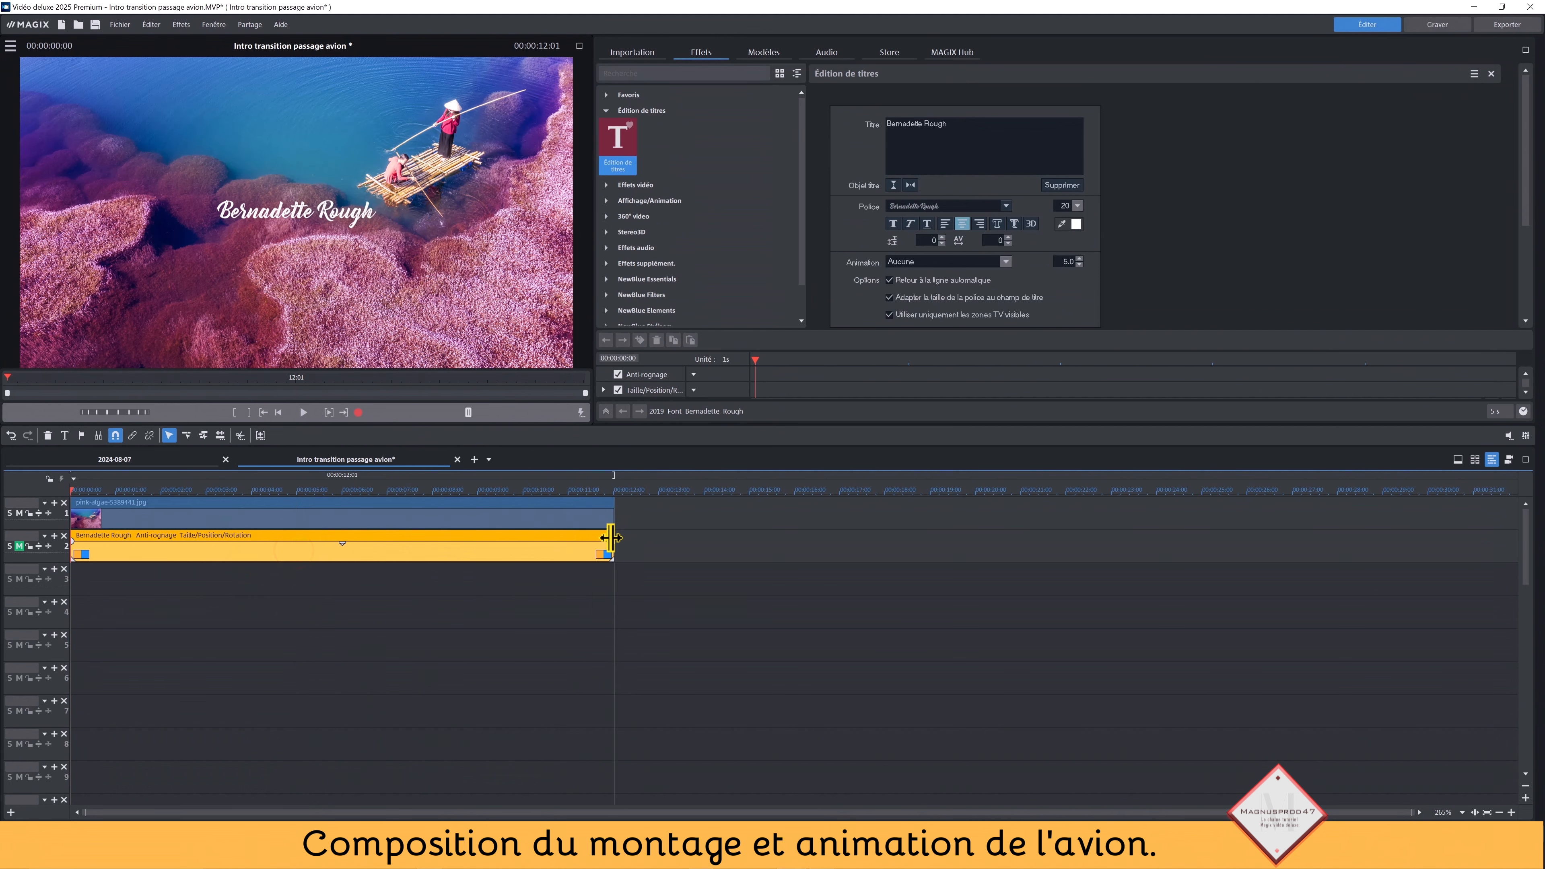
Change the title text to "Voyage Thaïlande" and enlarge its font to size 41.
{"action": "triple_click", "coordinate": [961, 126]}
{"action": "type", "text": "Voyage T"}
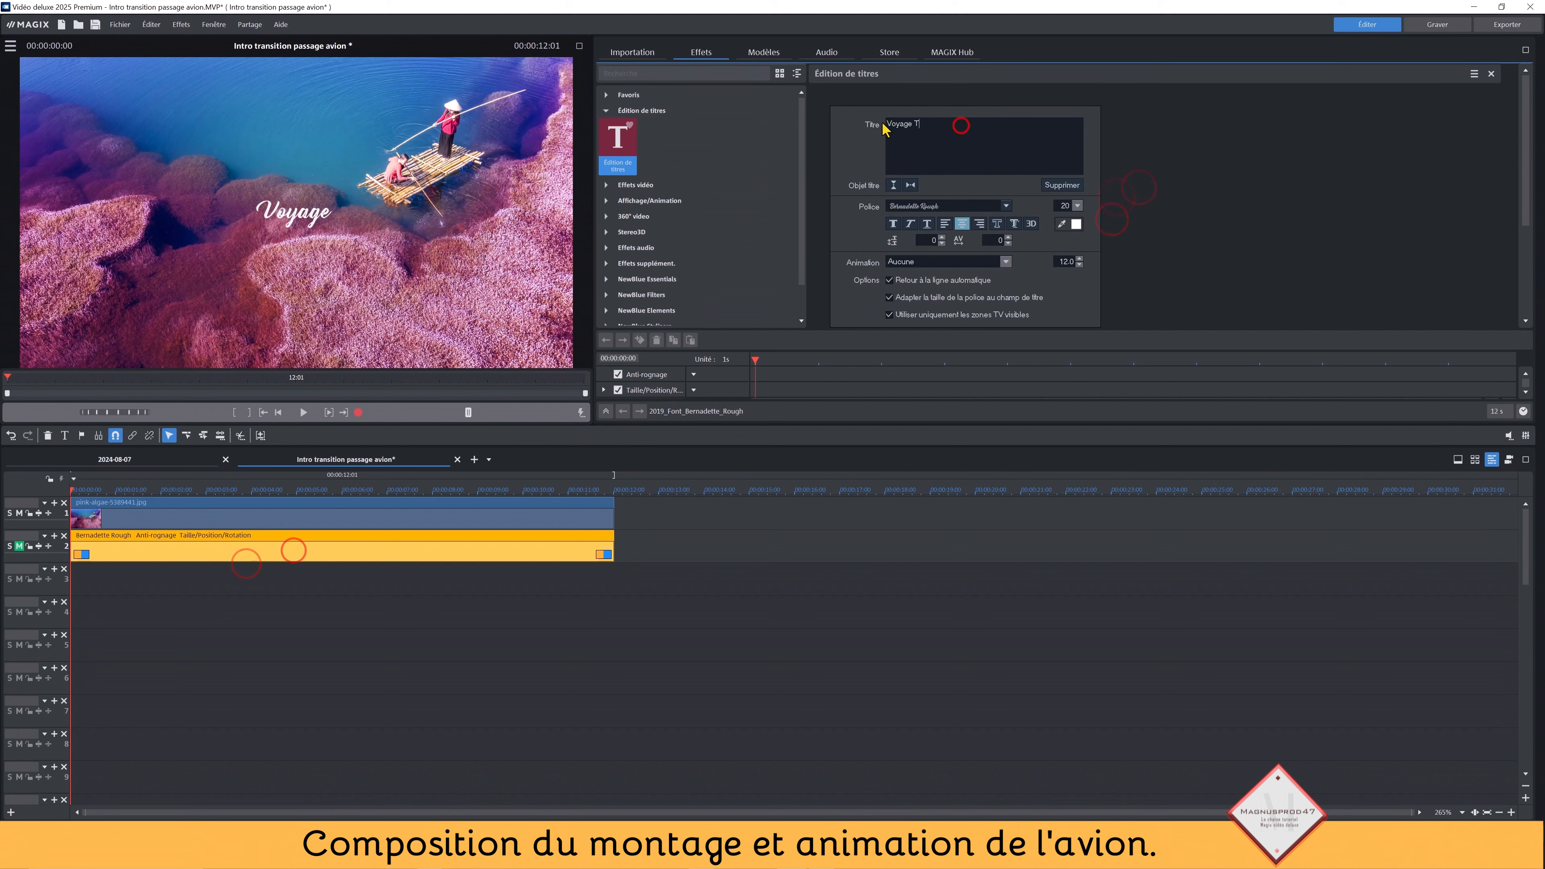
{"action": "type", "text": "halandeî"}
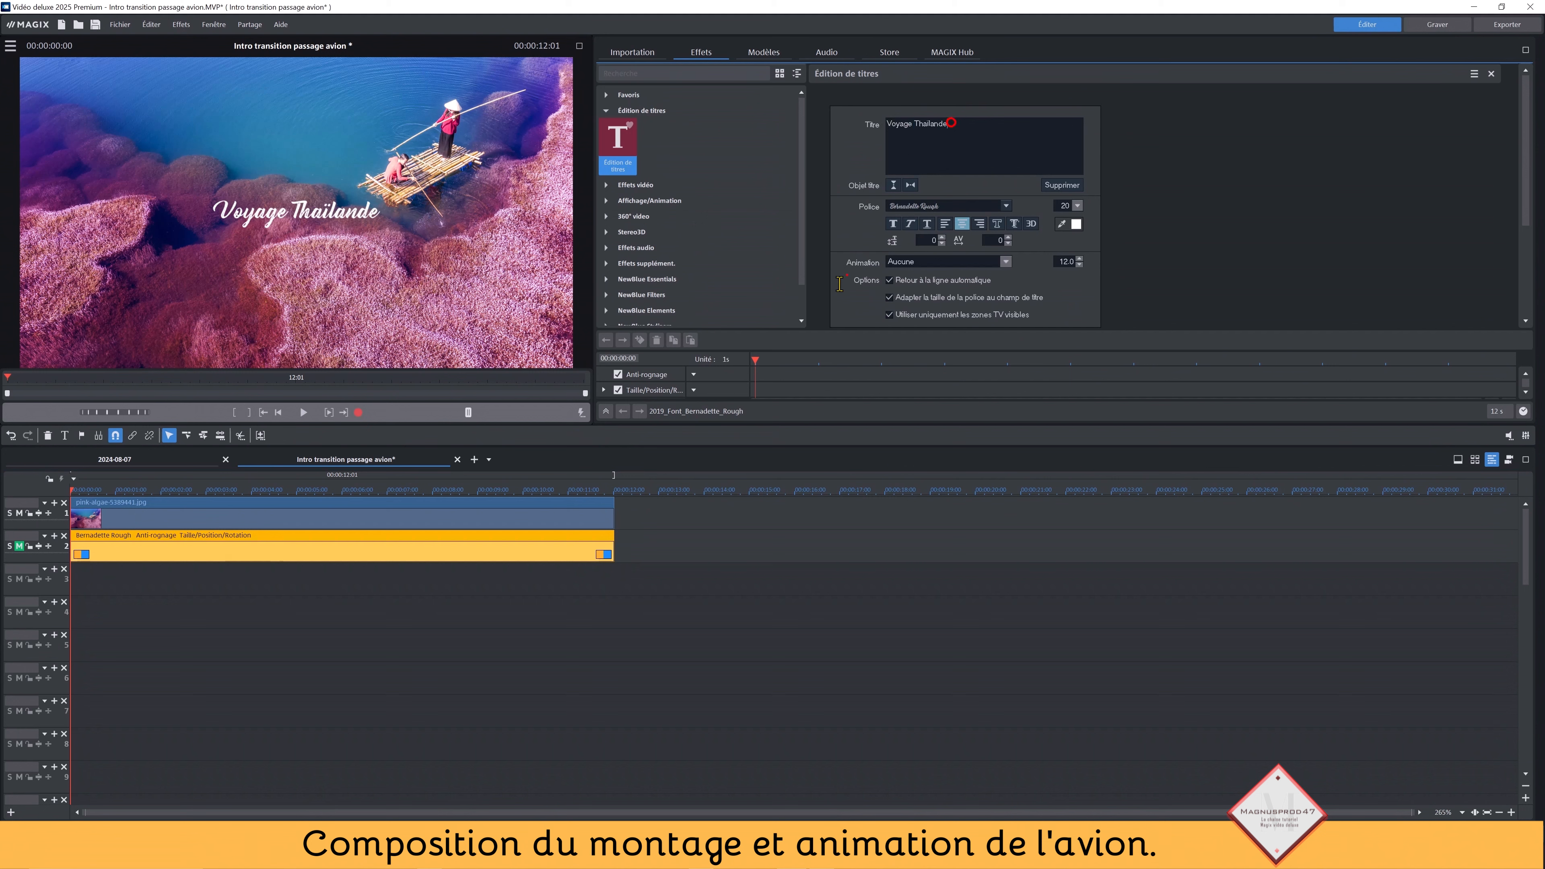
{"action": "left_click", "coordinate": [752, 628]}
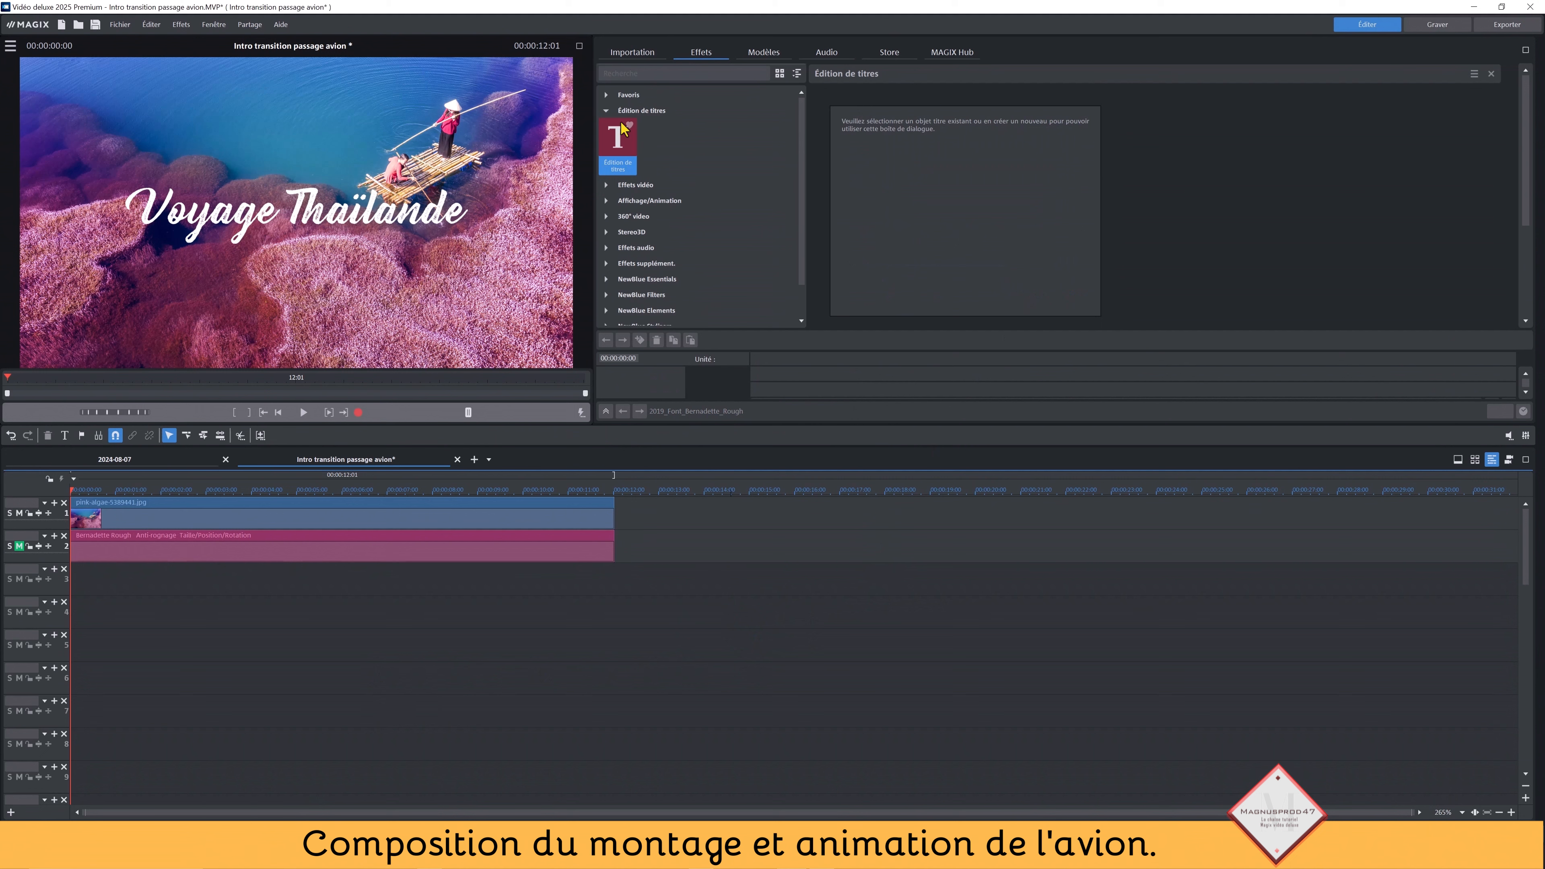
Locate the blanc image in the project's fond folder and free track 2 by moving the title down to track 3.
{"action": "left_click", "coordinate": [633, 52]}
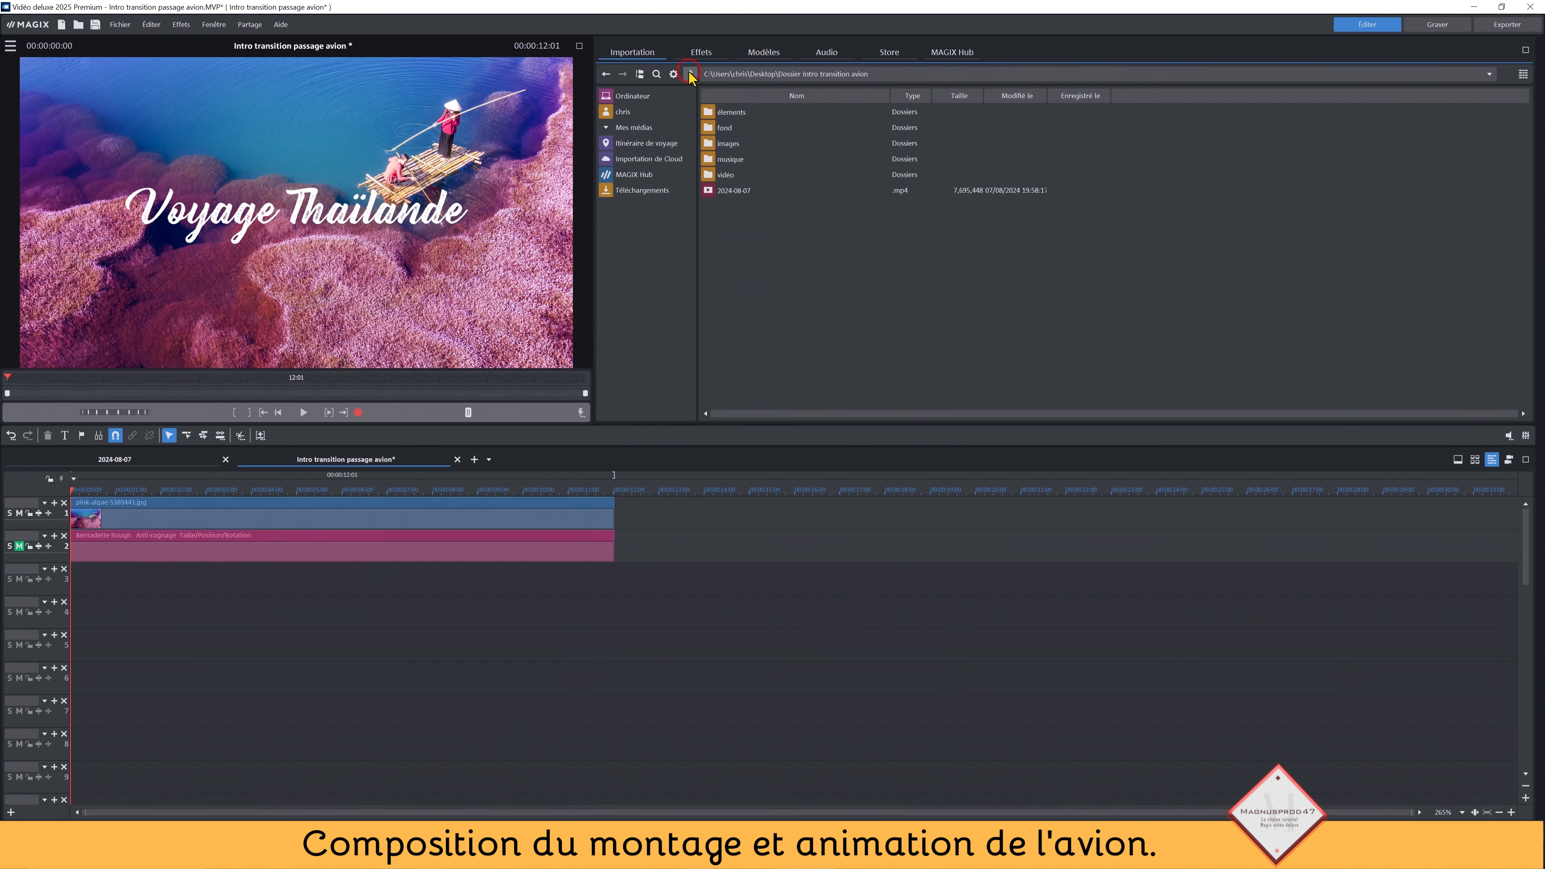
{"action": "double_click", "coordinate": [727, 128]}
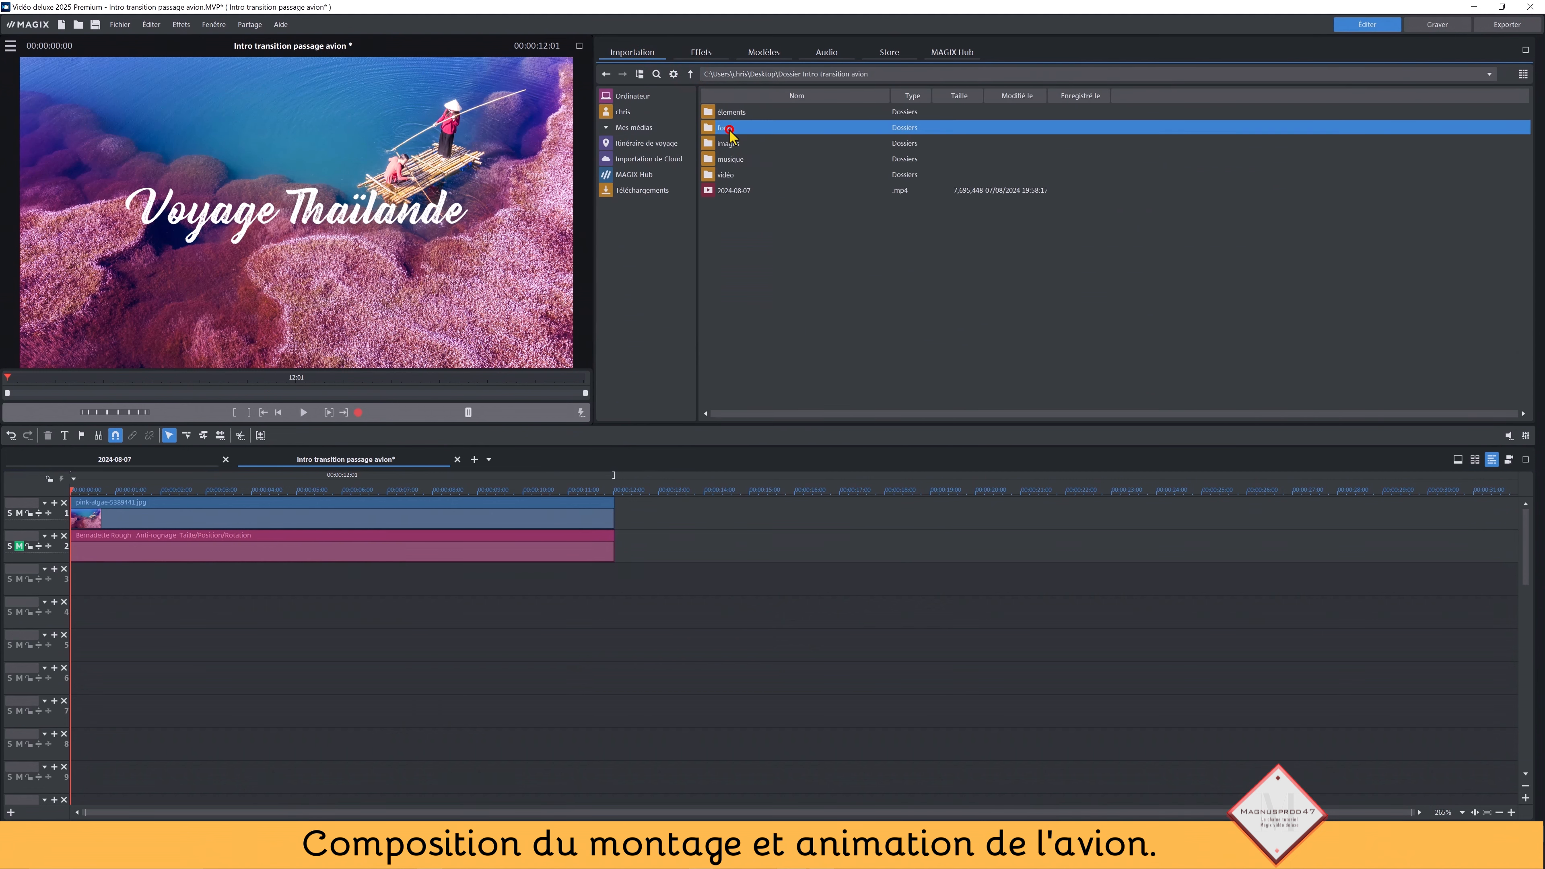
{"action": "left_click", "coordinate": [722, 112]}
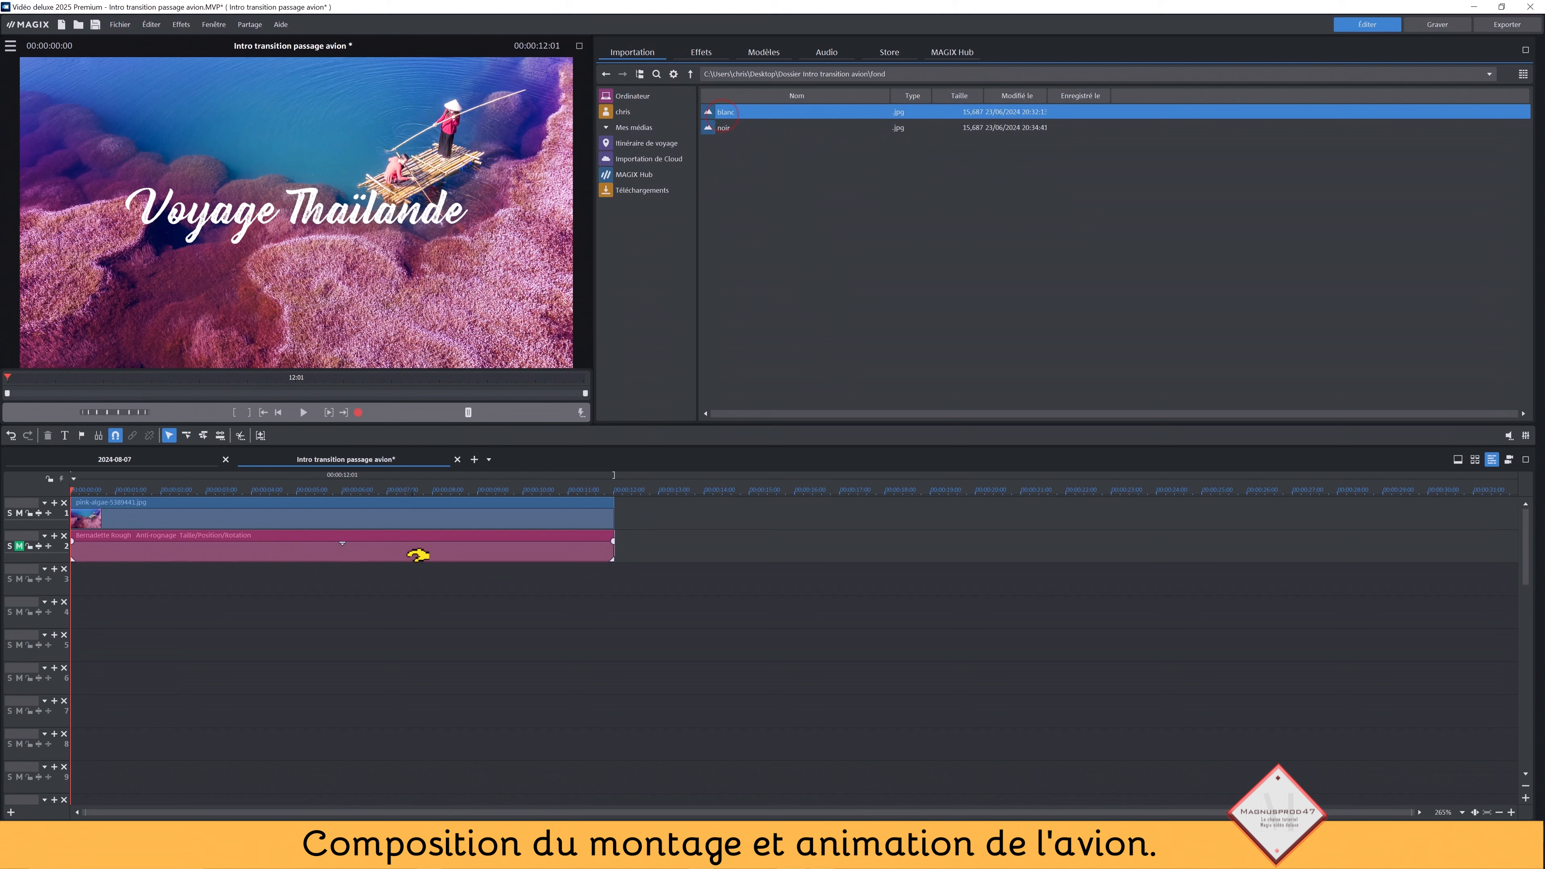
{"action": "left_click_drag", "start_coordinate": [417, 555], "coordinate": [419, 572]}
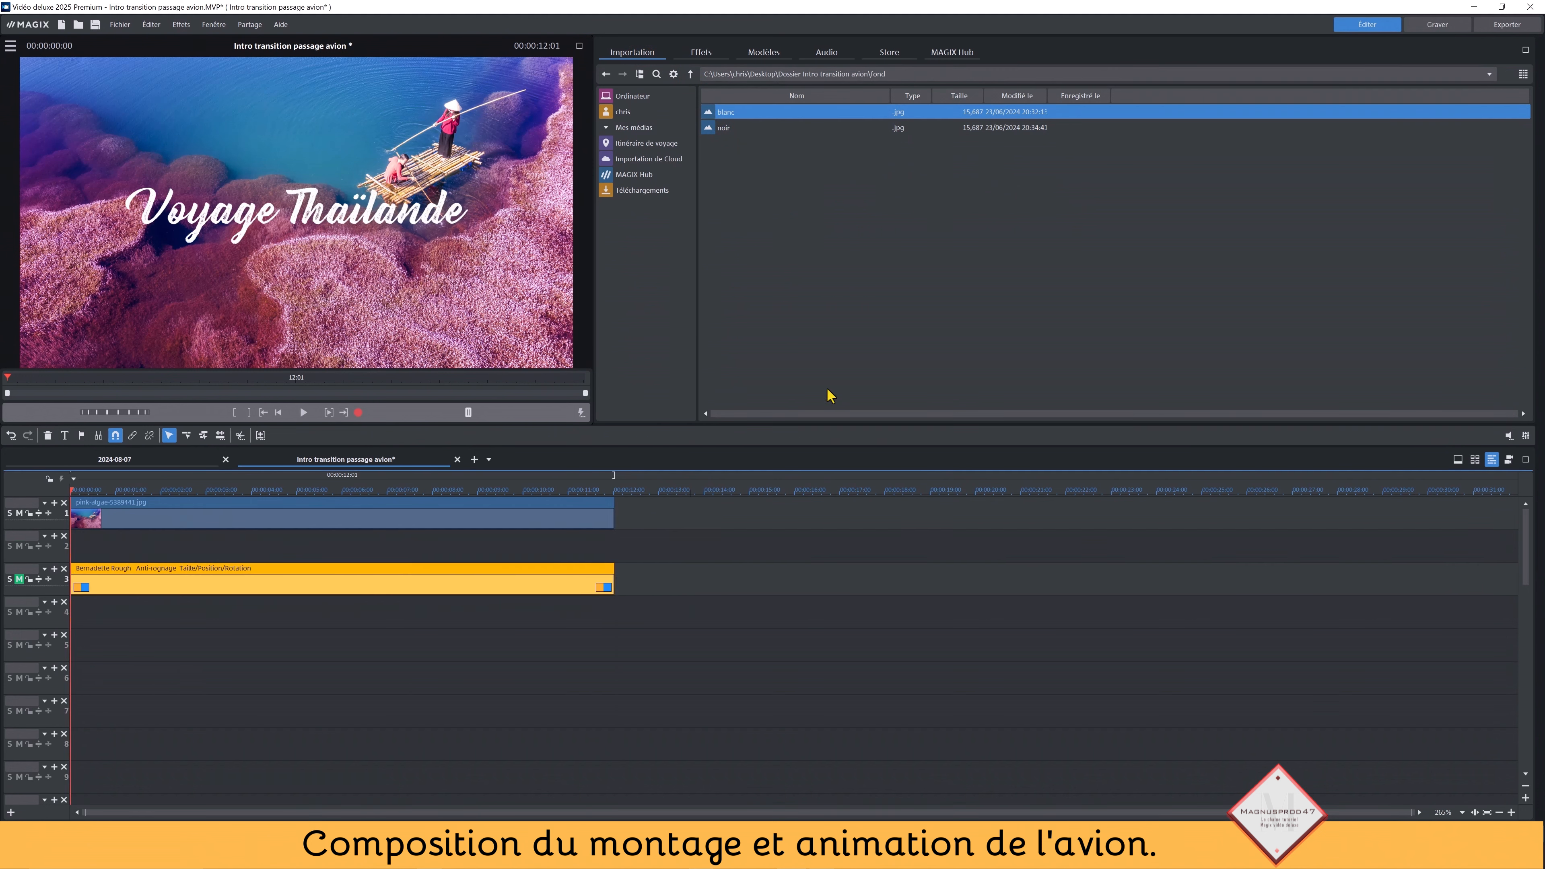
Place blanc.jpg at the start of track 2 and extend it to the same length as the other clips.
{"action": "left_click_drag", "start_coordinate": [780, 112], "coordinate": [117, 561]}
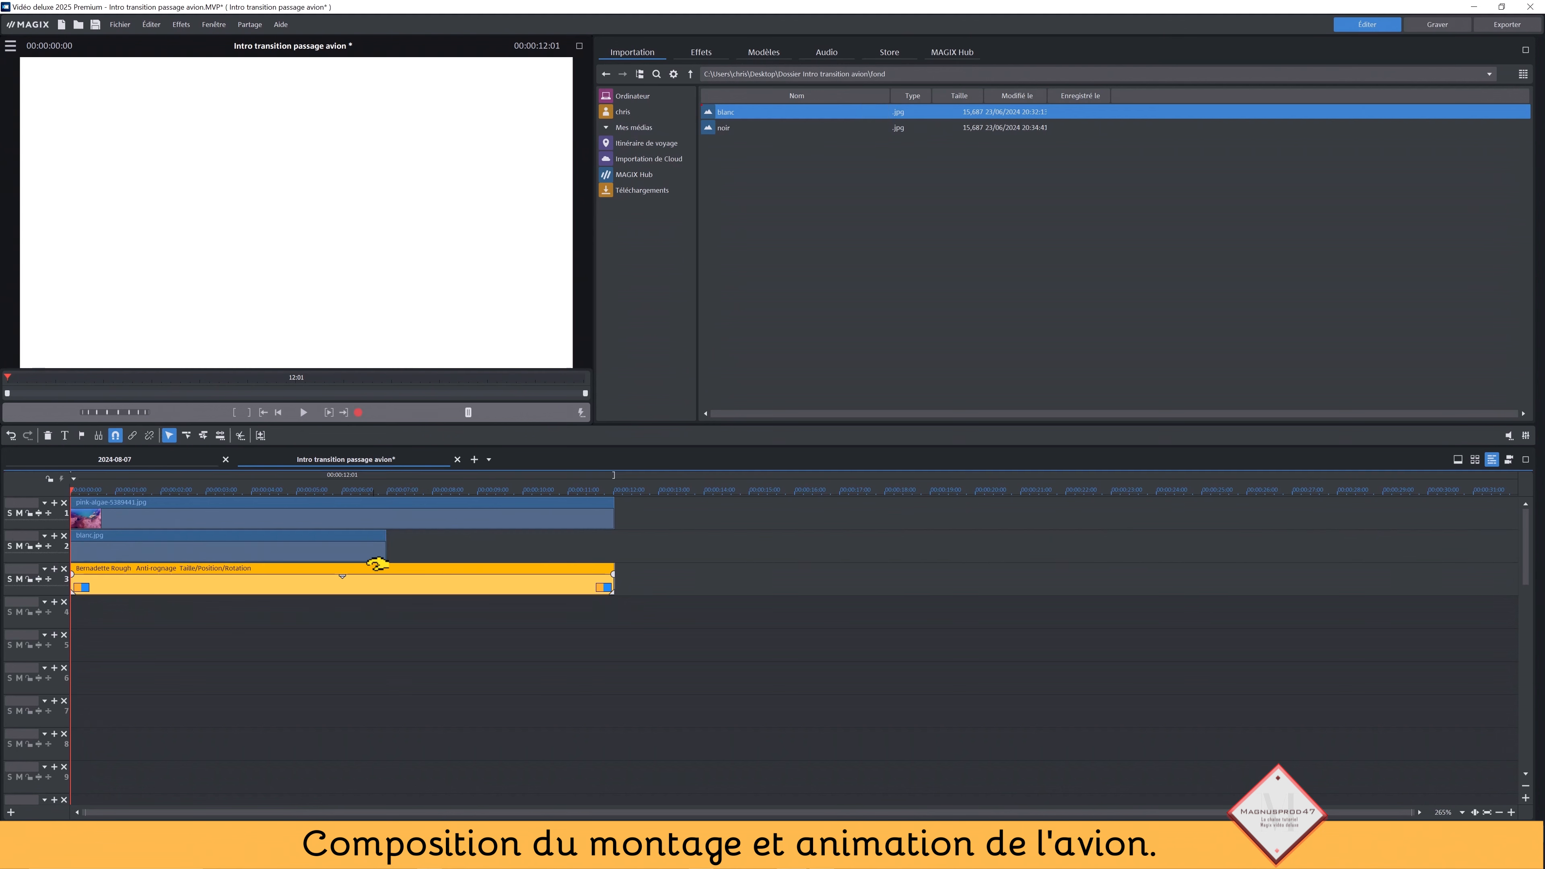
{"action": "left_click_drag", "start_coordinate": [388, 552], "coordinate": [613, 553]}
{"action": "left_click", "coordinate": [533, 511]}
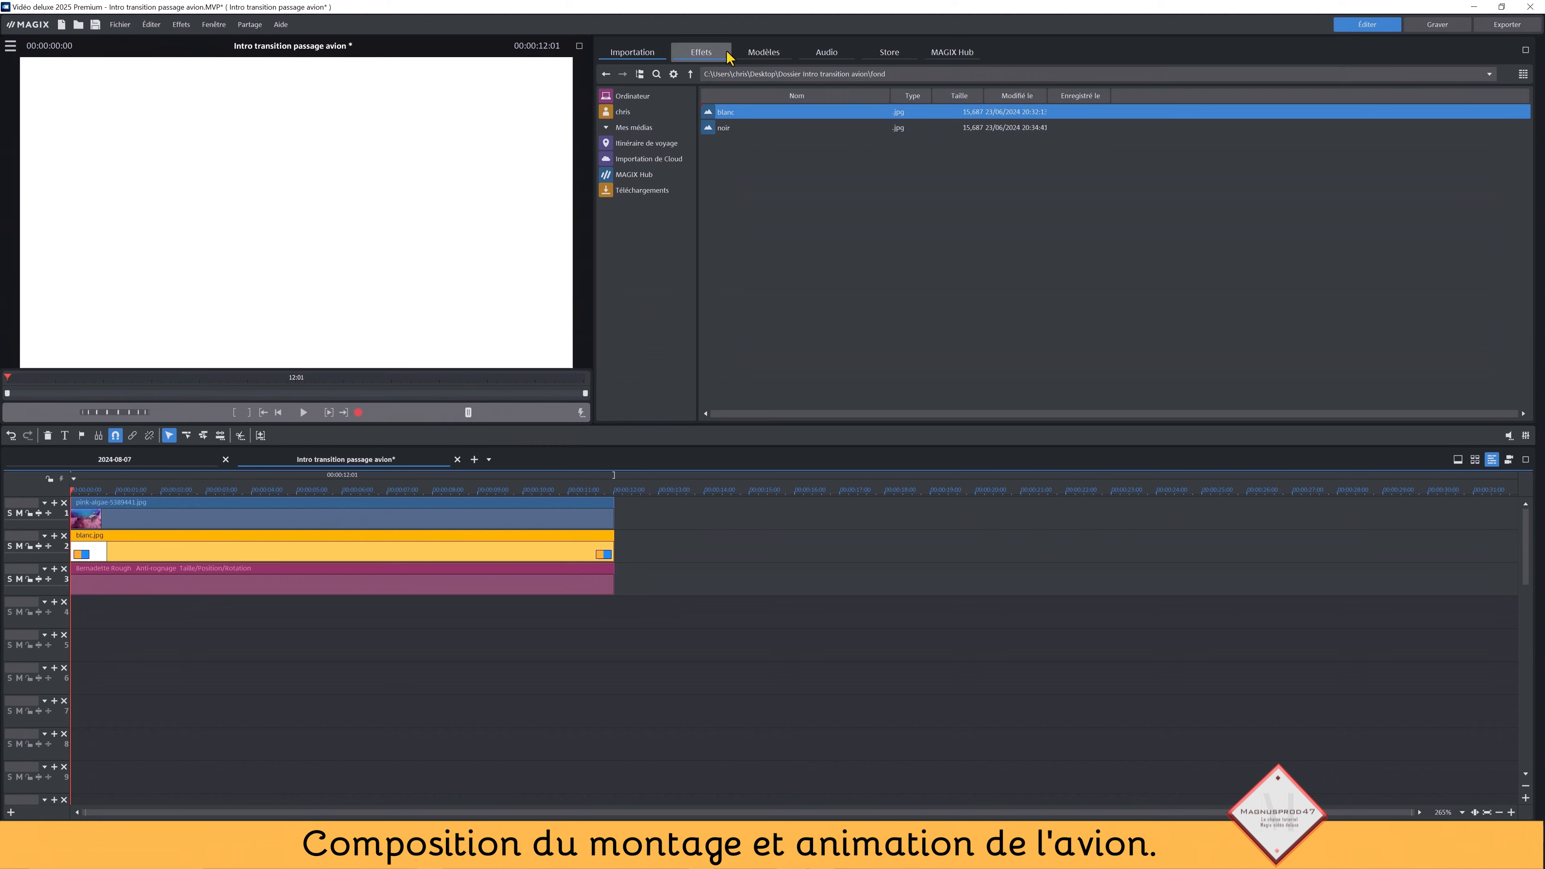
Open the Taille/Position/Rotation effect for blanc.jpg and unlink its width and height fields.
{"action": "left_click", "coordinate": [701, 52]}
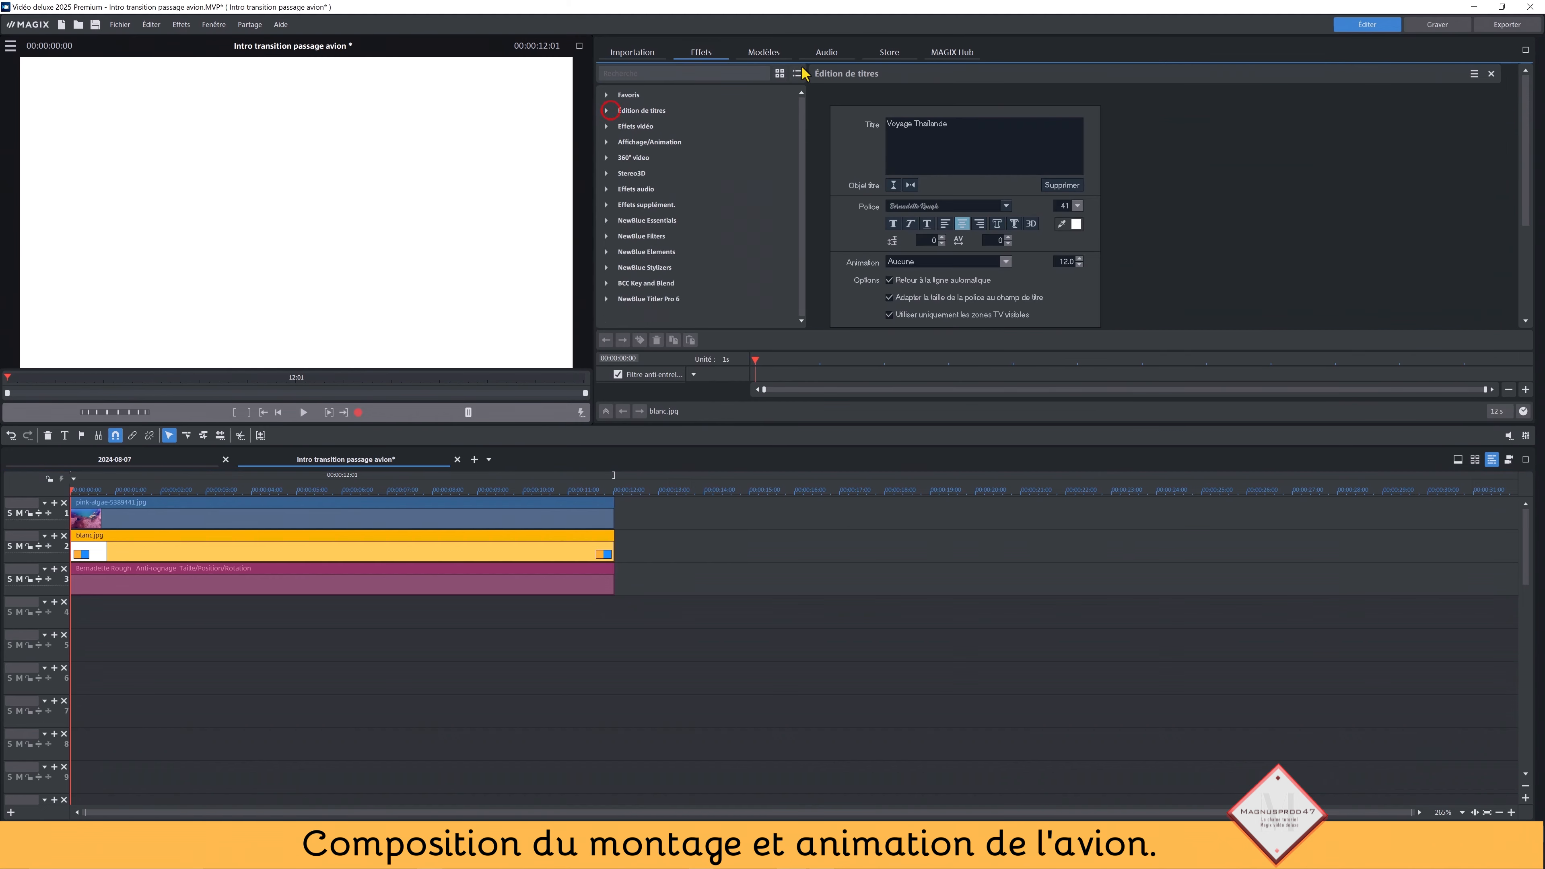
{"action": "left_click", "coordinate": [658, 131]}
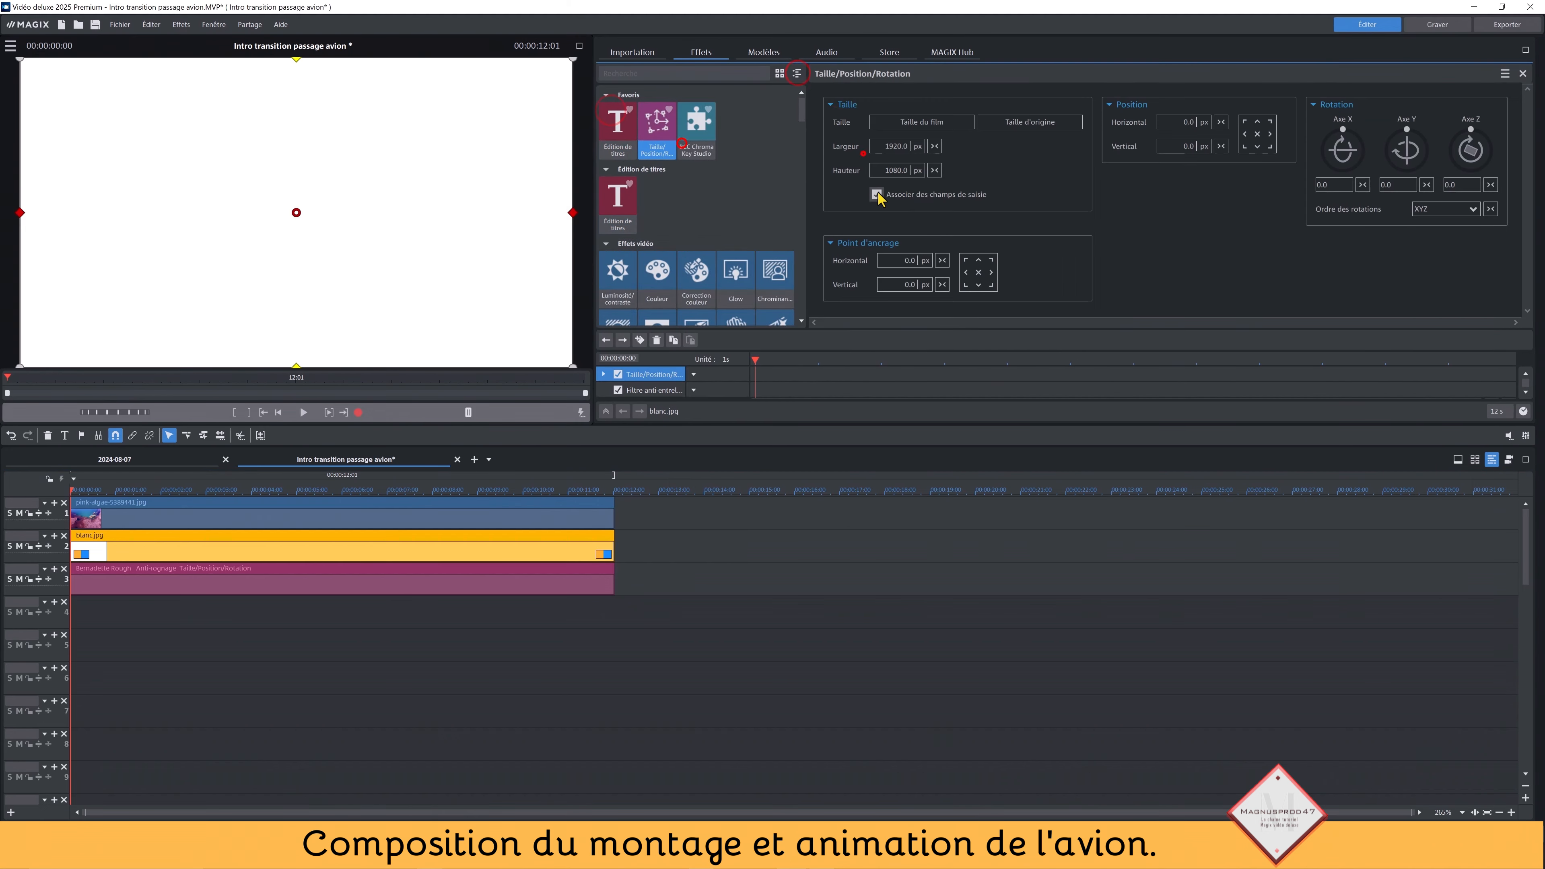
{"action": "left_click", "coordinate": [877, 194]}
Shrink blanc.jpg in the preview to a centred band about 1252 px wide and 249 px high.
{"action": "left_click_drag", "start_coordinate": [298, 212], "coordinate": [295, 366]}
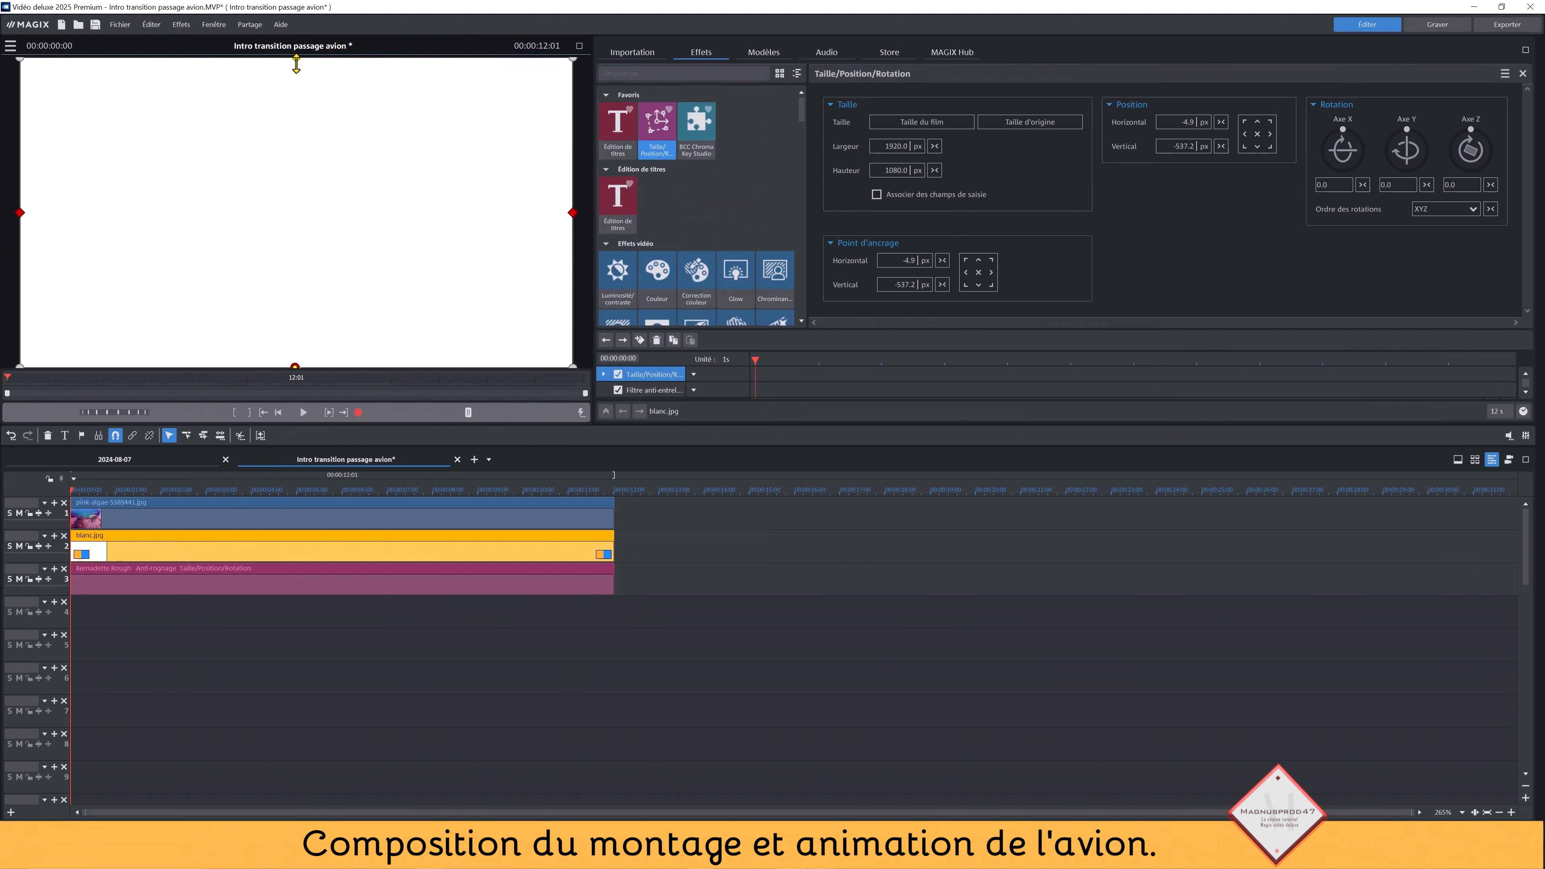
{"action": "left_click_drag", "start_coordinate": [297, 66], "coordinate": [298, 179]}
{"action": "left_click_drag", "start_coordinate": [292, 367], "coordinate": [293, 191]}
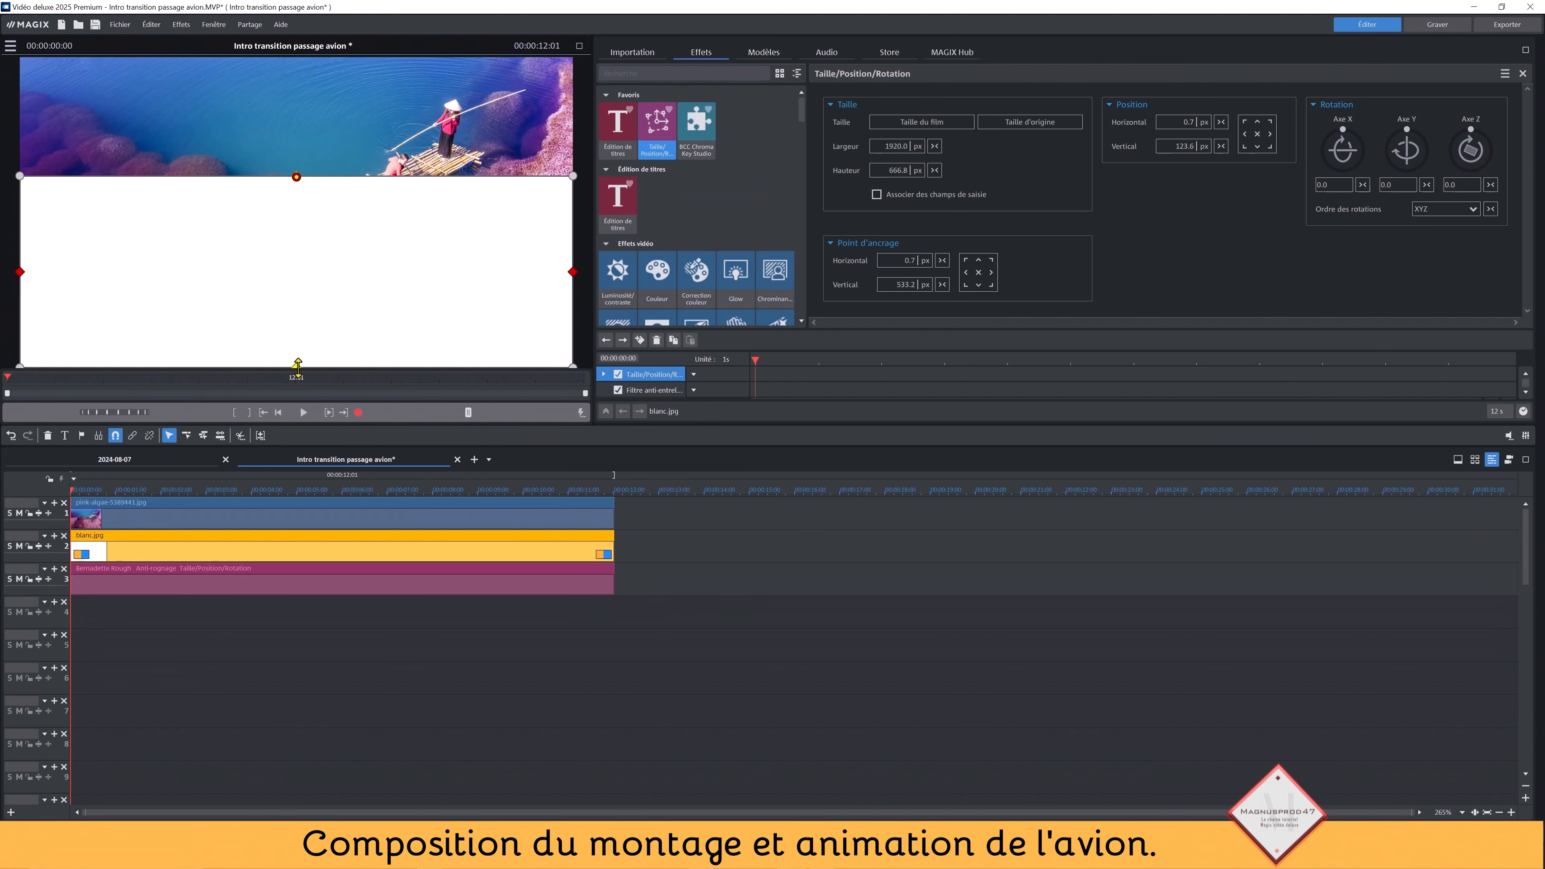
{"action": "left_click_drag", "start_coordinate": [292, 366], "coordinate": [293, 249]}
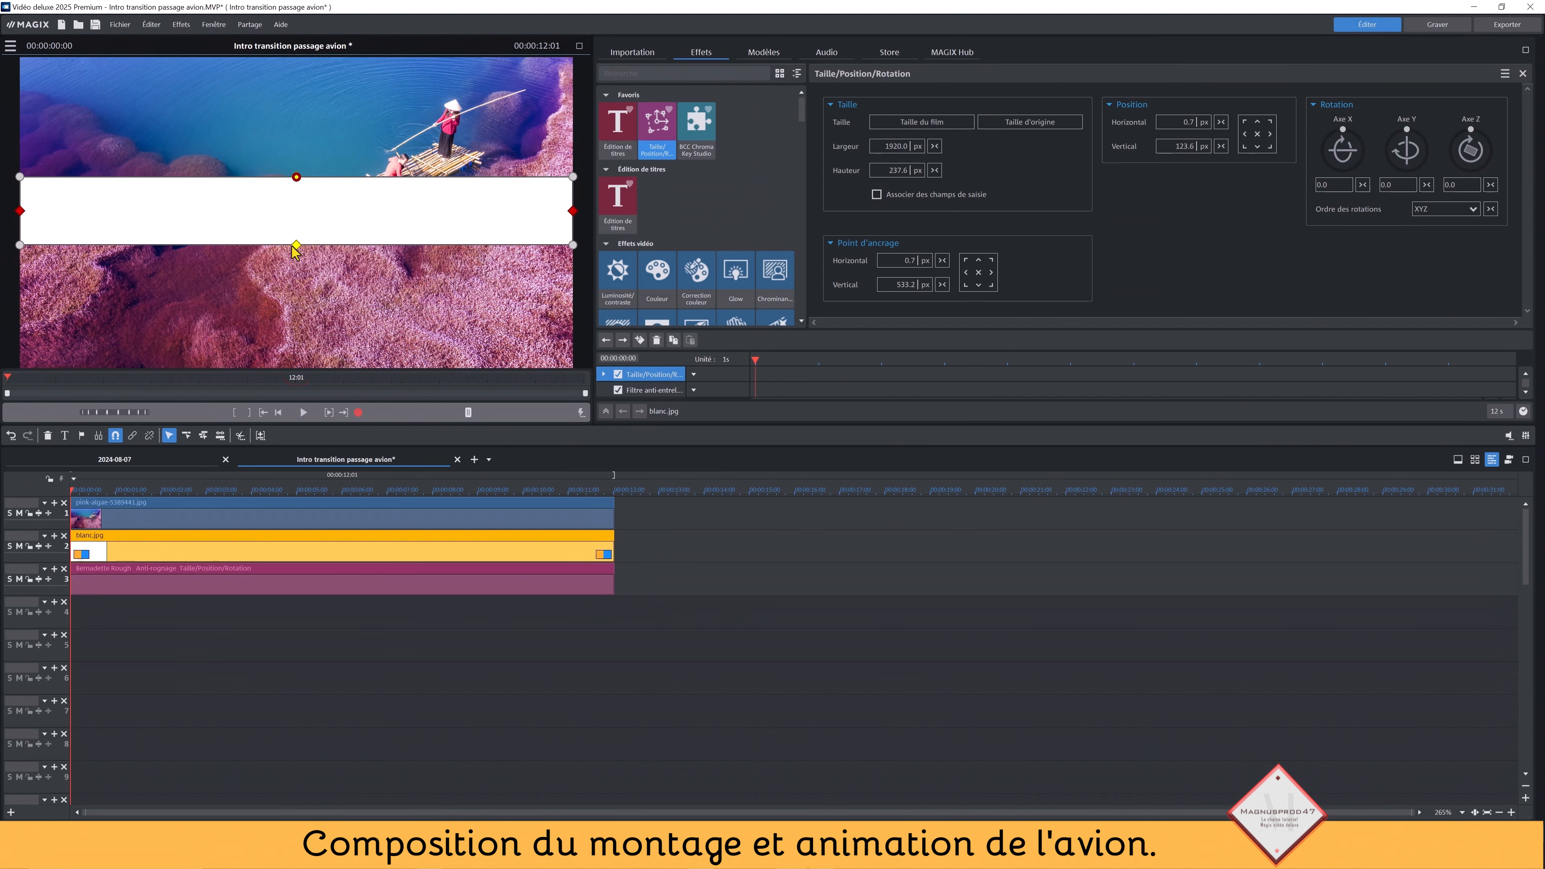
{"action": "left_click", "coordinate": [295, 178]}
{"action": "left_click_drag", "start_coordinate": [20, 212], "coordinate": [120, 211]}
{"action": "left_click_drag", "start_coordinate": [570, 210], "coordinate": [189, 226]}
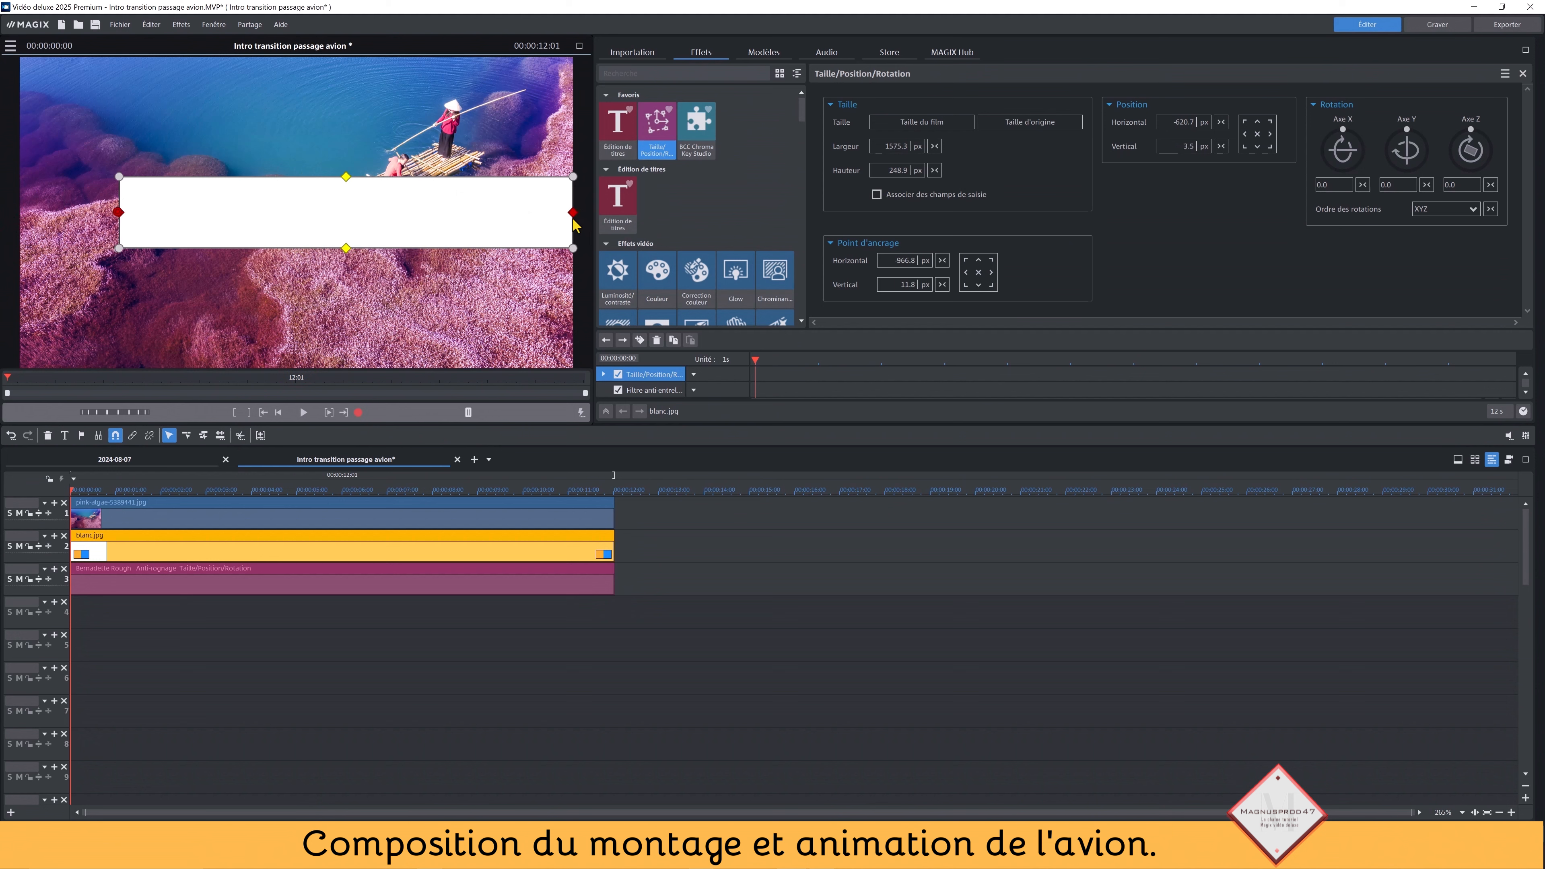
{"action": "left_click_drag", "start_coordinate": [571, 211], "coordinate": [479, 213]}
{"action": "left_click", "coordinate": [815, 601]}
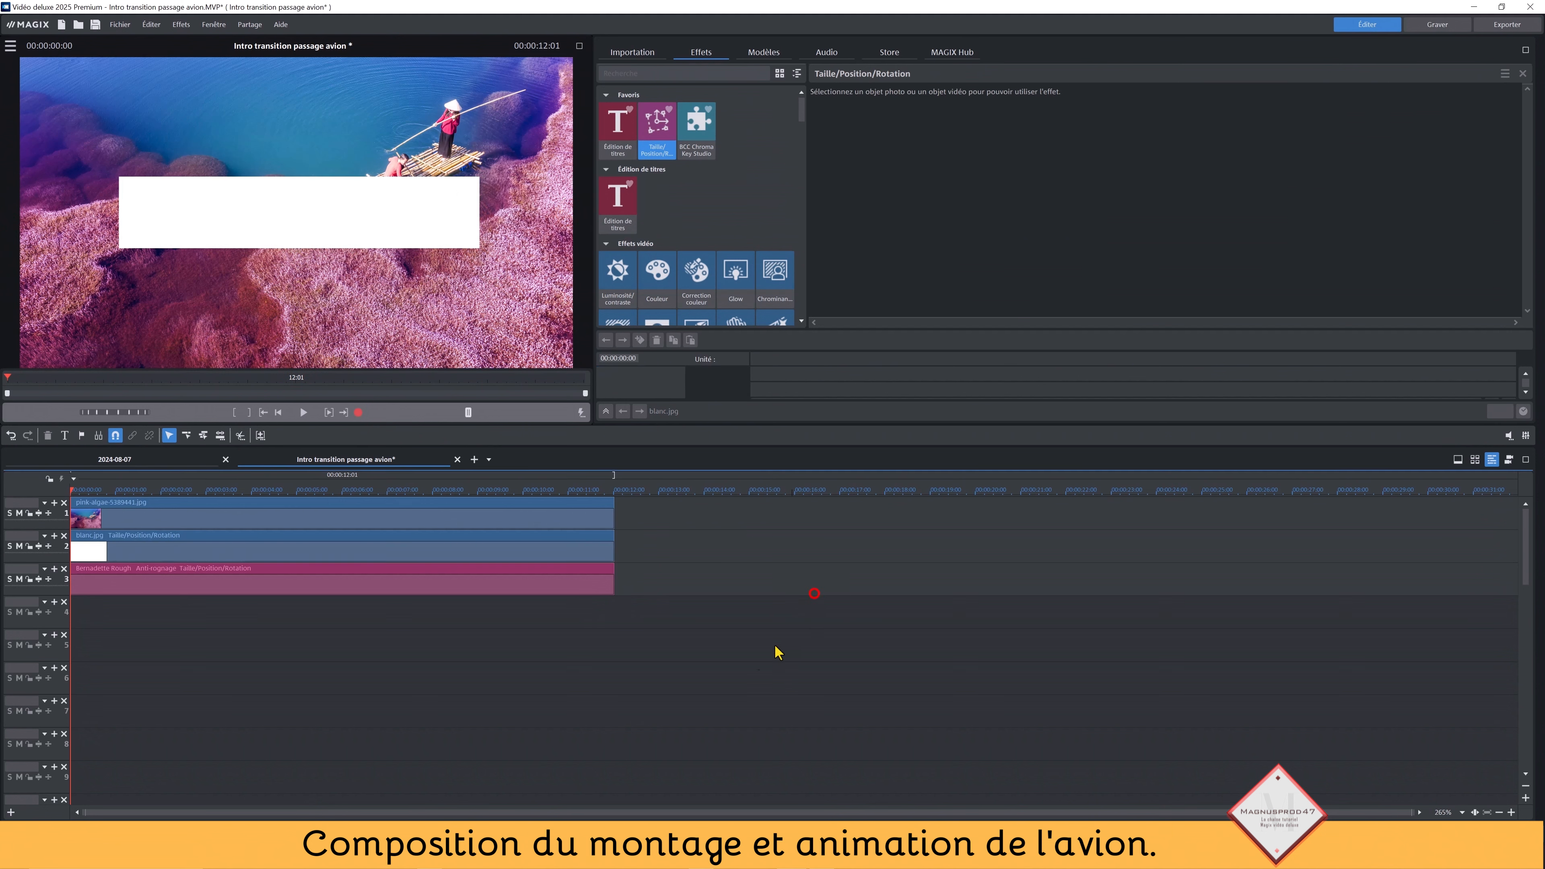
Activate the black and white mask of the Incrustation en chrominance effect on blanc.jpg.
{"action": "left_click", "coordinate": [321, 552]}
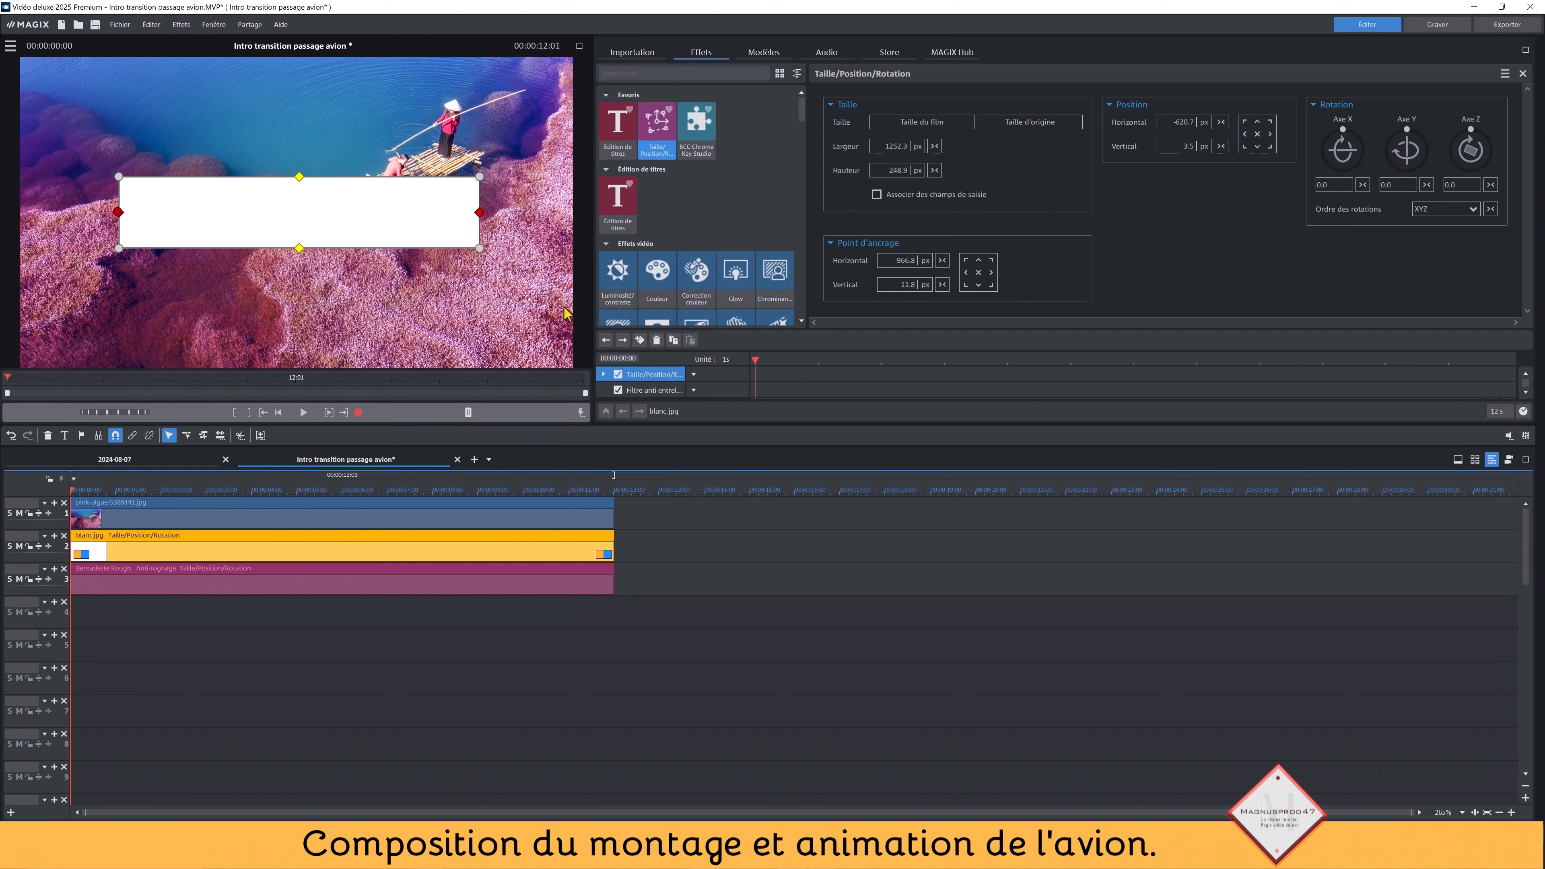
{"action": "left_click", "coordinate": [780, 298]}
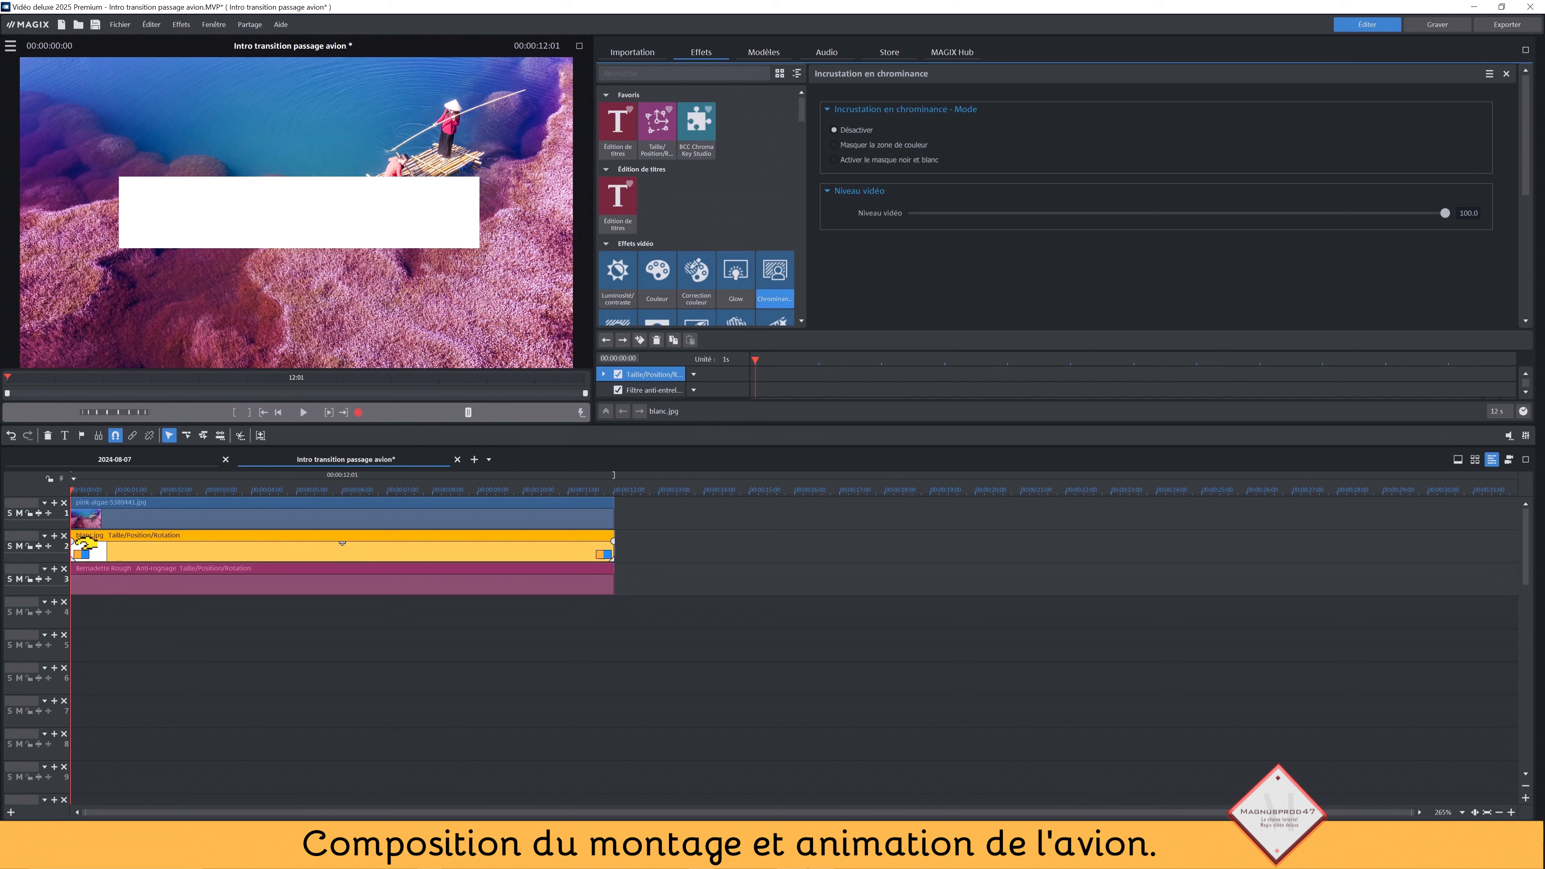
{"action": "left_click", "coordinate": [835, 161]}
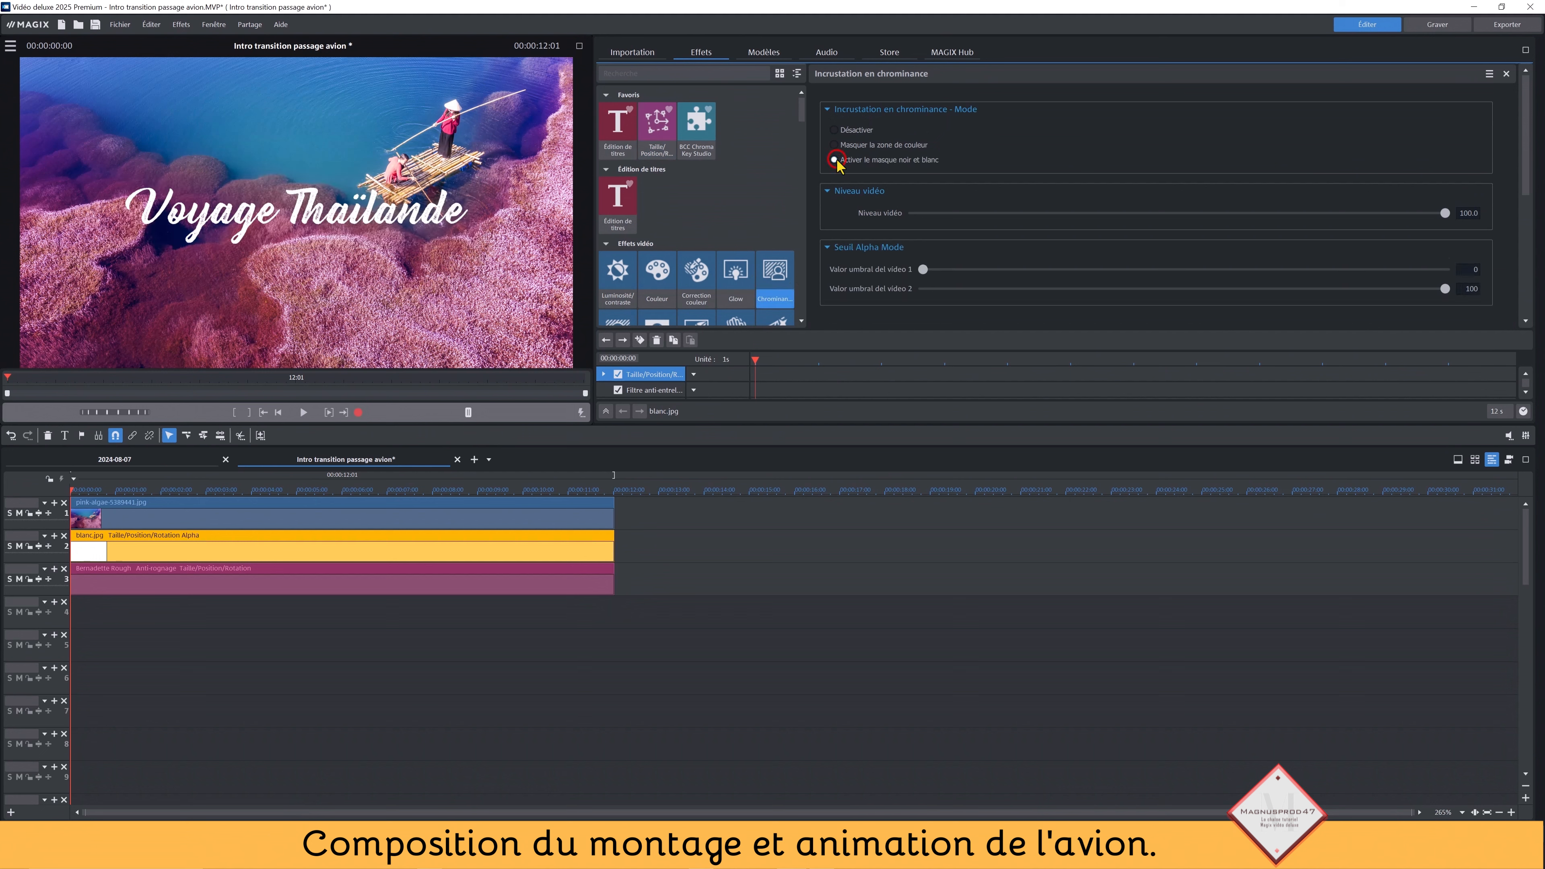
{"action": "left_click", "coordinate": [80, 546]}
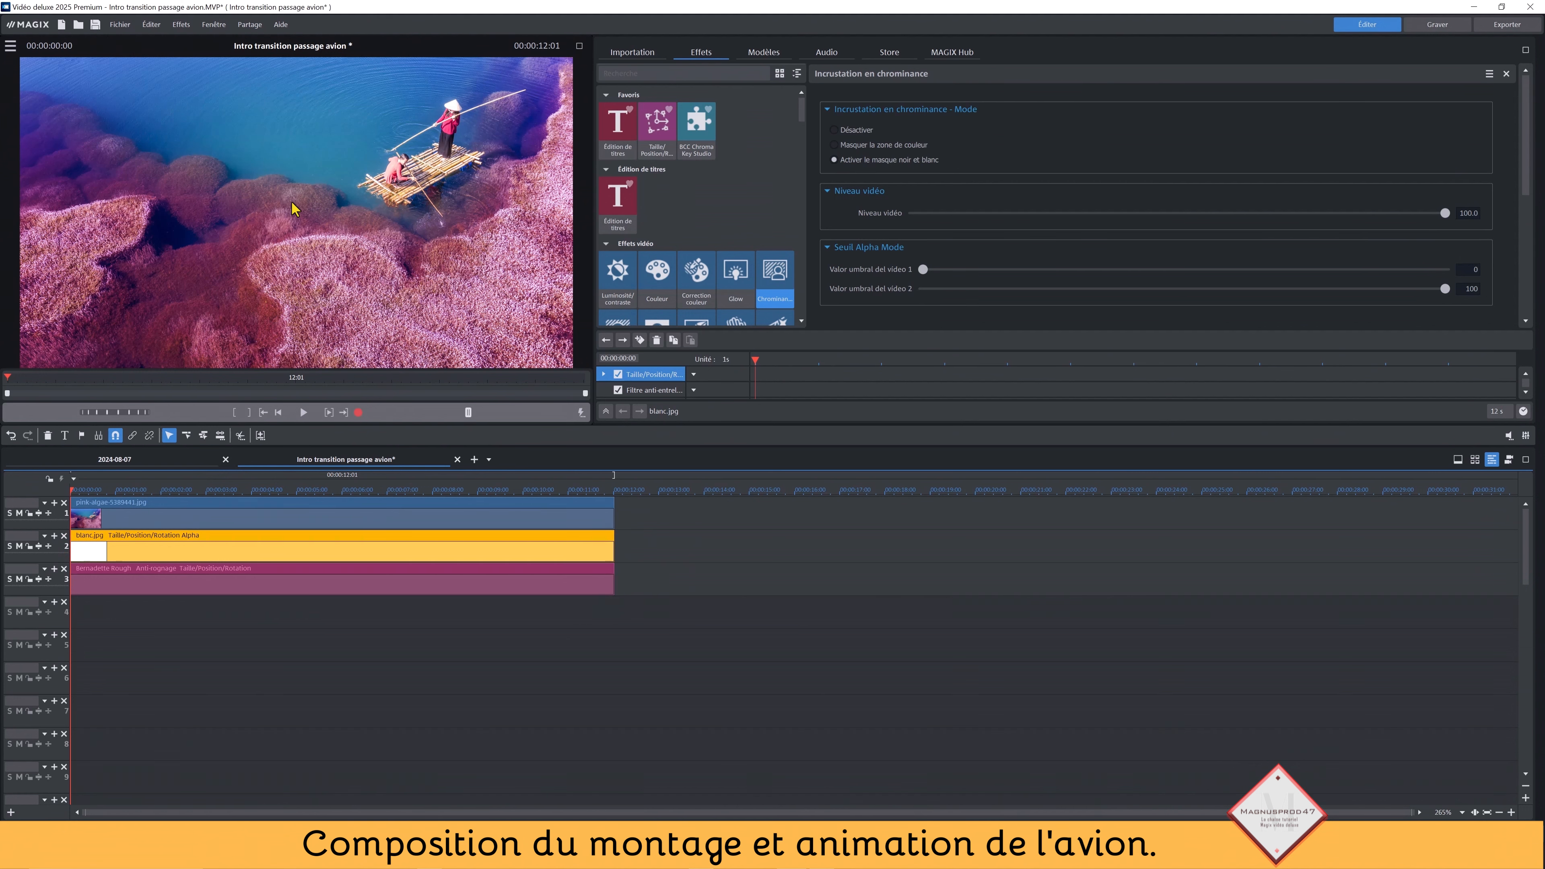
Place avion(3).png from the project's images folder at the start of track 4 and extend it to match the other clips' length.
{"action": "left_click", "coordinate": [632, 52]}
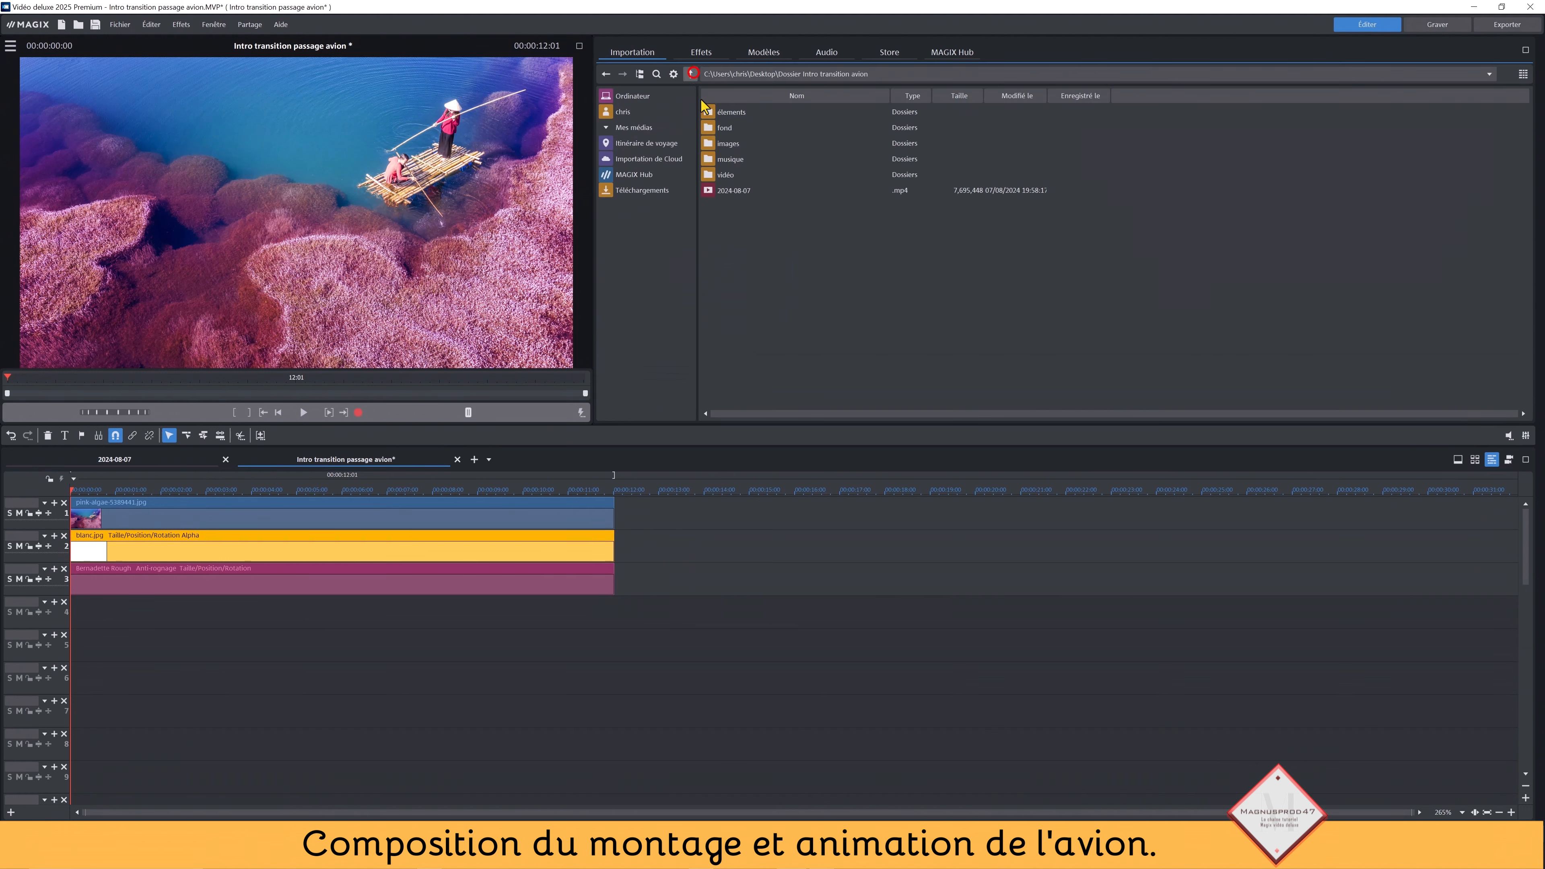
{"action": "double_click", "coordinate": [733, 112]}
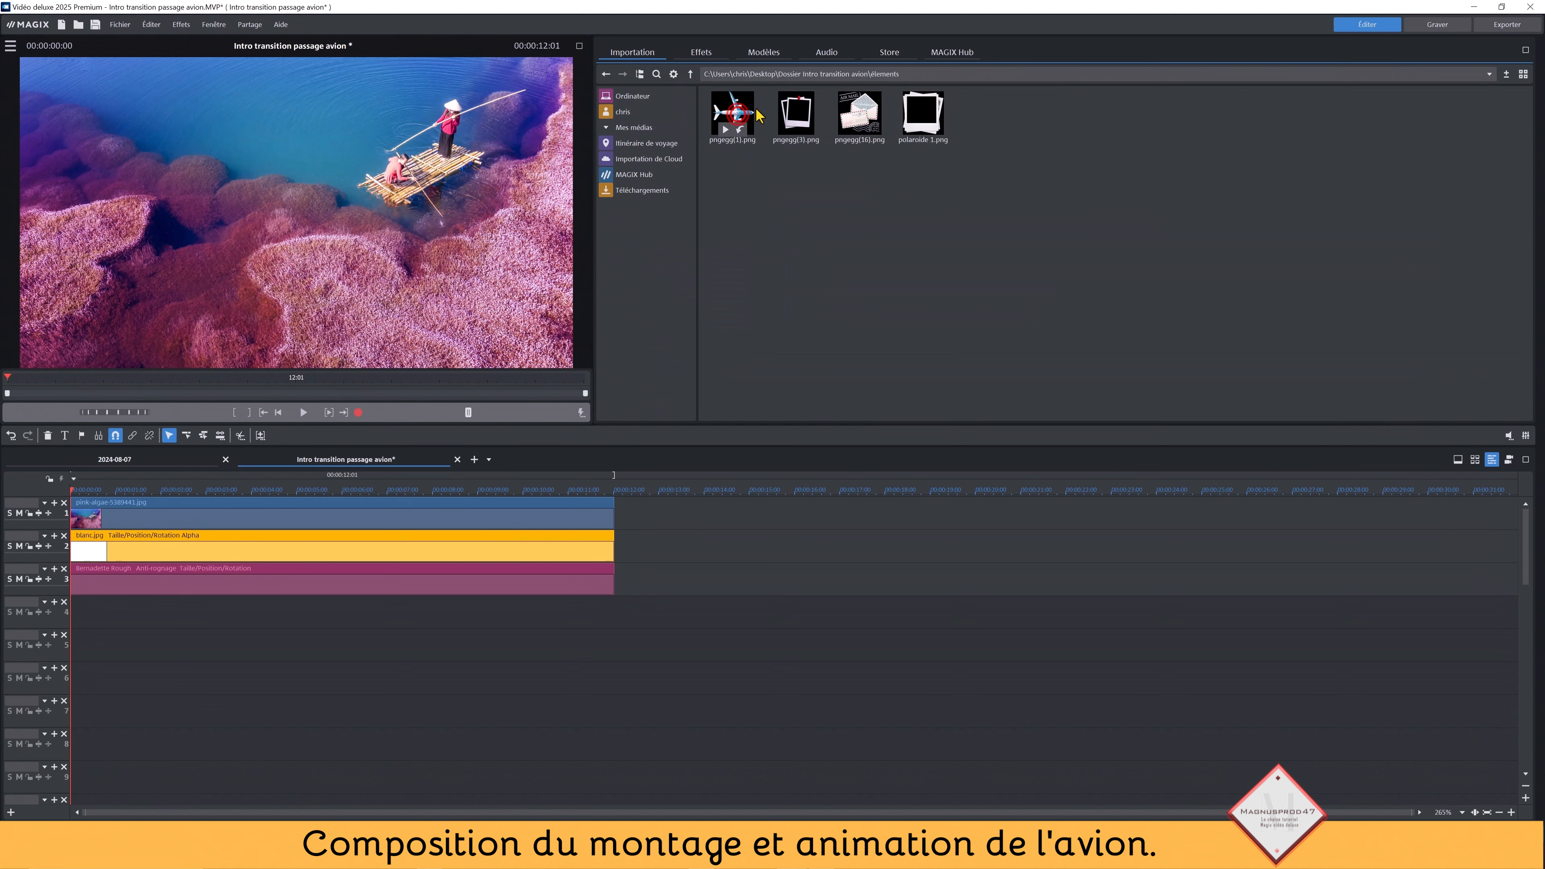
{"action": "left_click", "coordinate": [692, 74]}
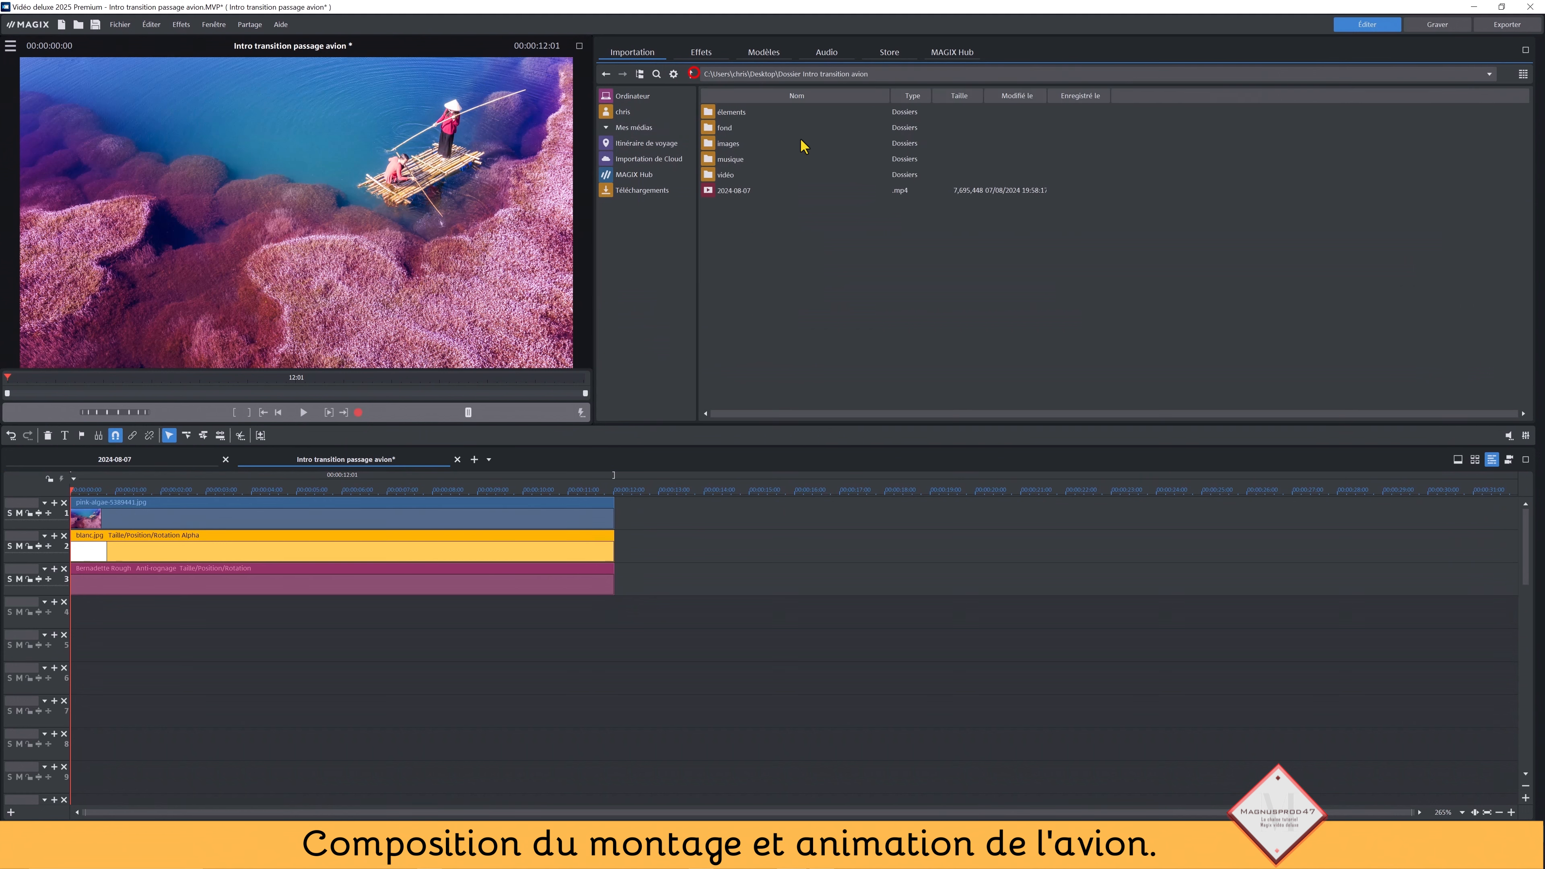
{"action": "double_click", "coordinate": [727, 145]}
{"action": "left_click_drag", "start_coordinate": [741, 107], "coordinate": [152, 616]}
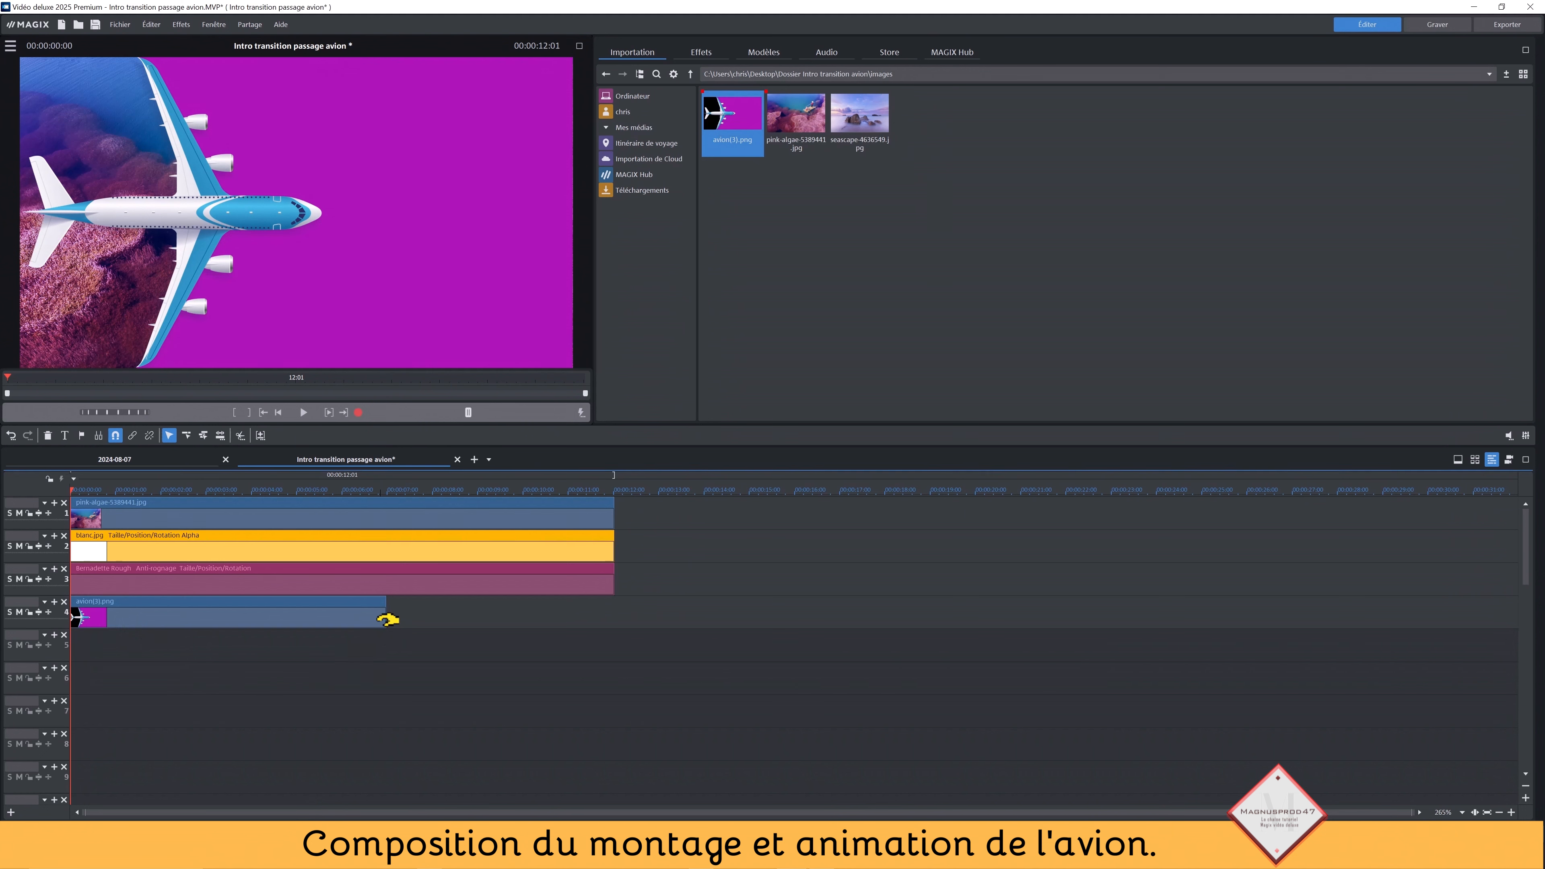
{"action": "left_click_drag", "start_coordinate": [382, 617], "coordinate": [613, 624]}
{"action": "left_click", "coordinate": [349, 654]}
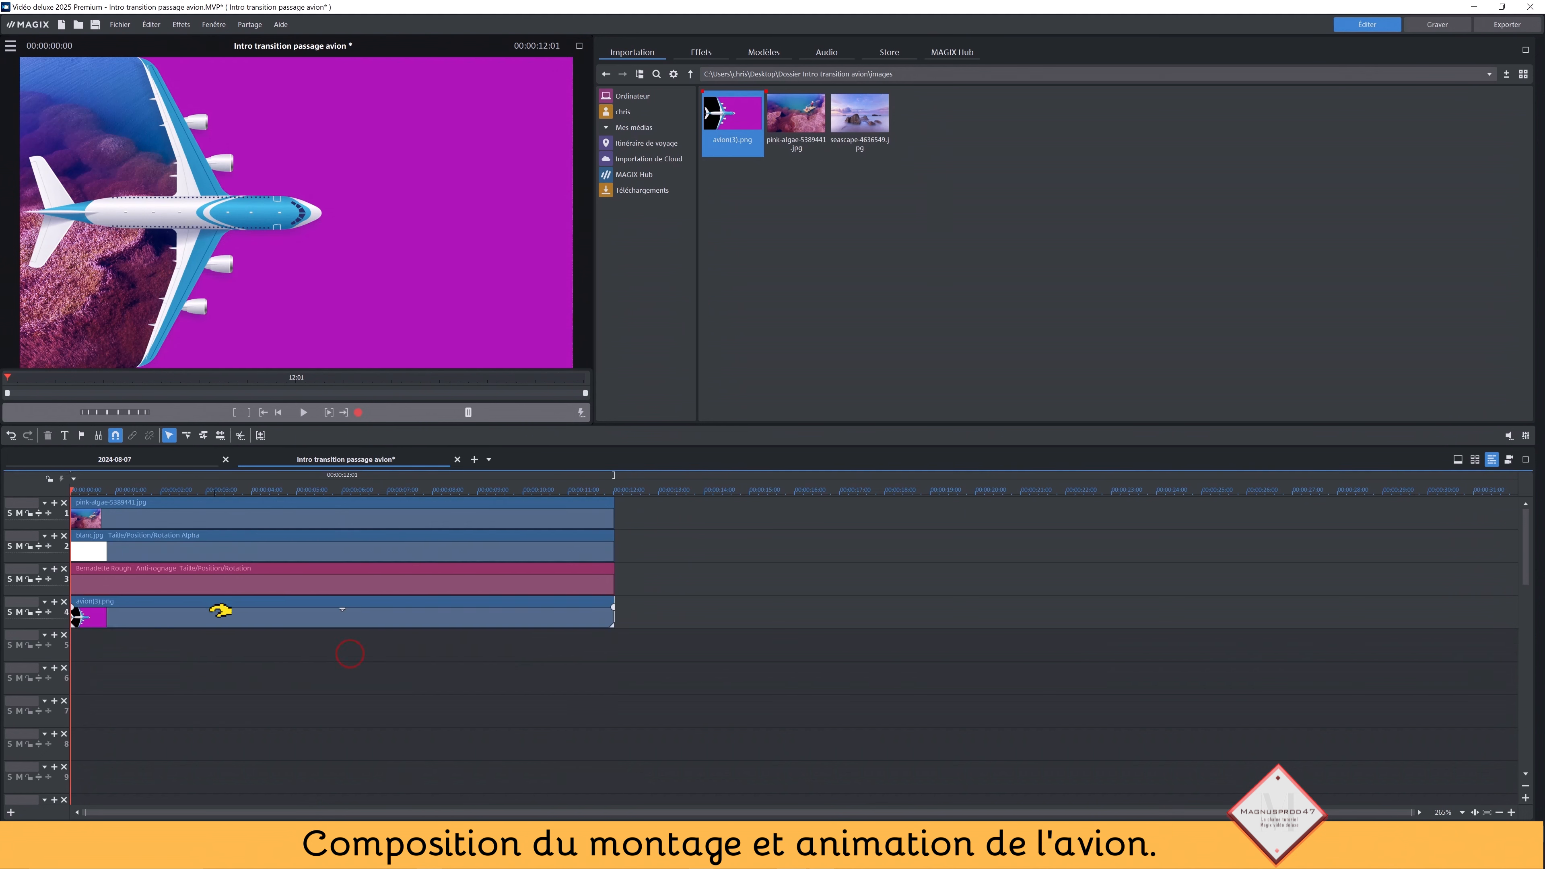
Select the avion(3).png clip and reduce the preview display to 50 %.
{"action": "left_click", "coordinate": [220, 611]}
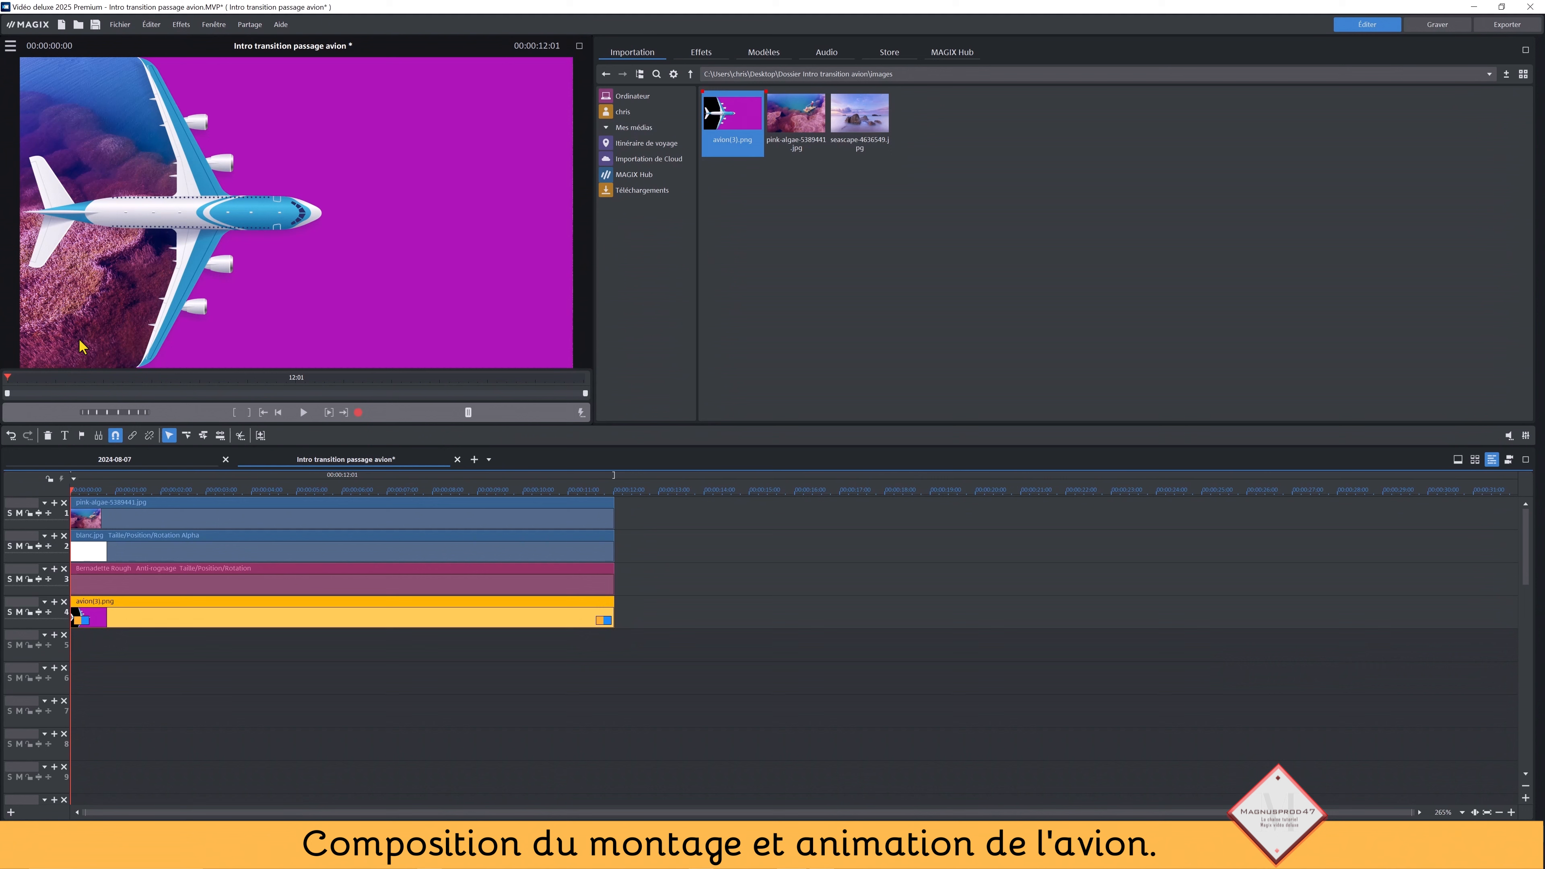
{"action": "left_click", "coordinate": [10, 47]}
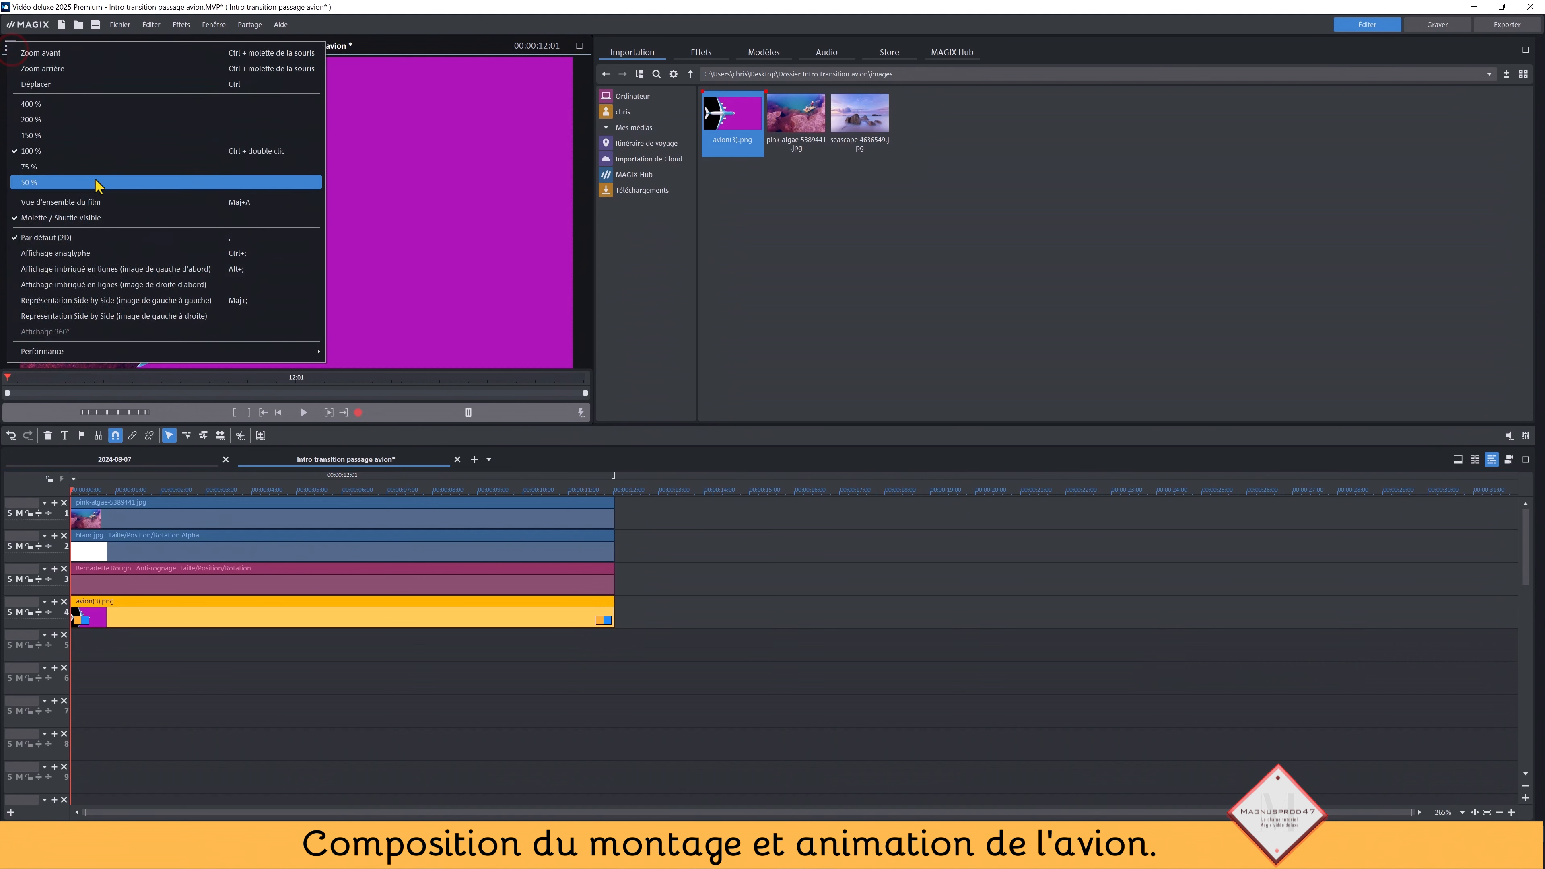
{"action": "left_click", "coordinate": [62, 170]}
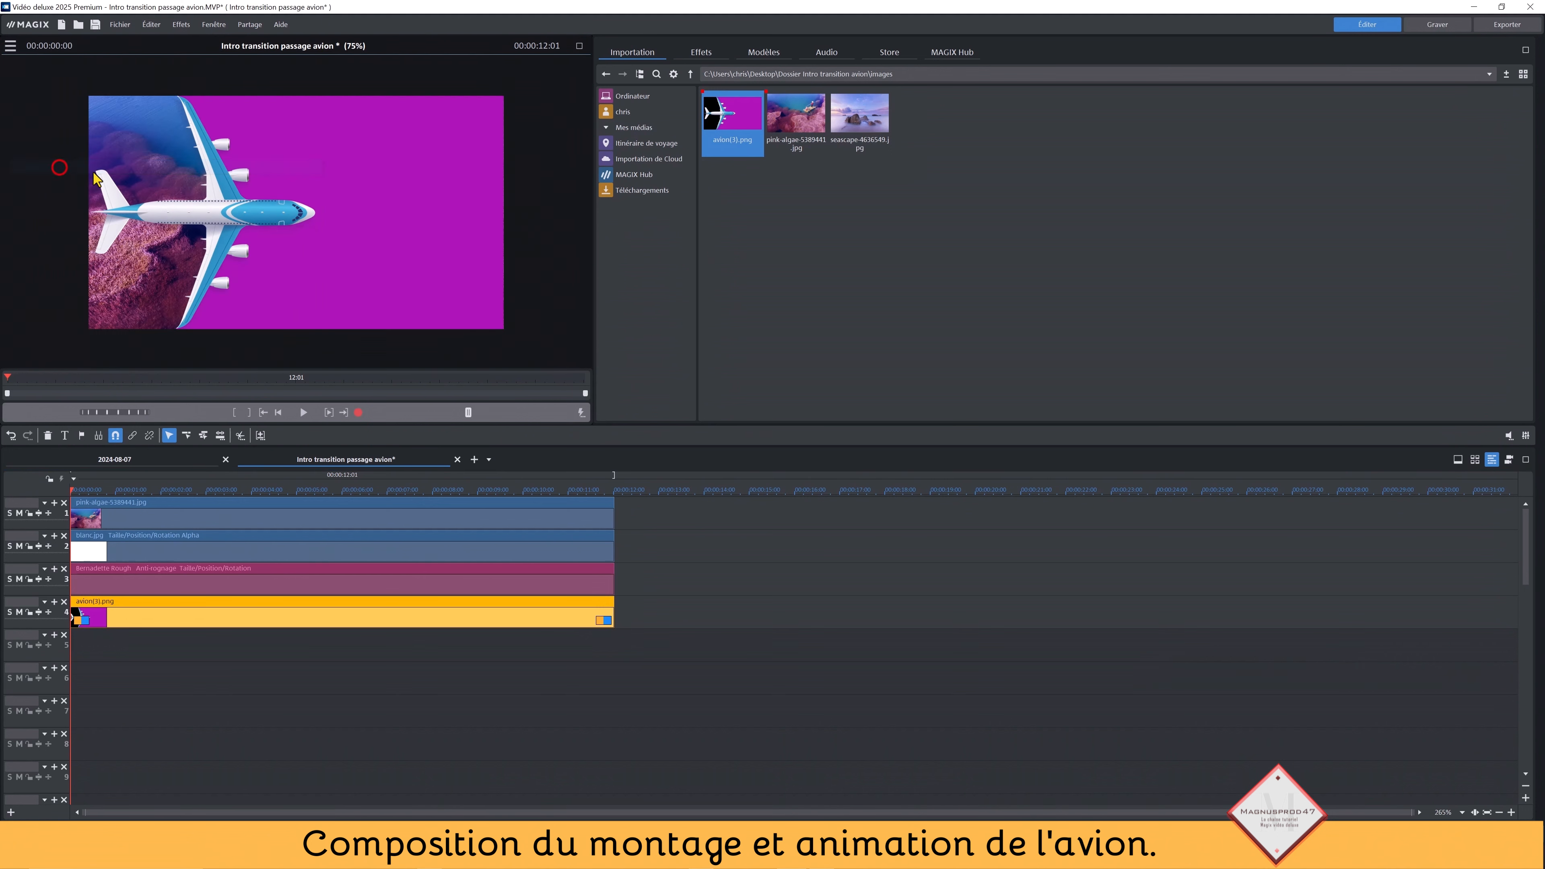
{"action": "left_click", "coordinate": [10, 47]}
{"action": "left_click", "coordinate": [41, 180]}
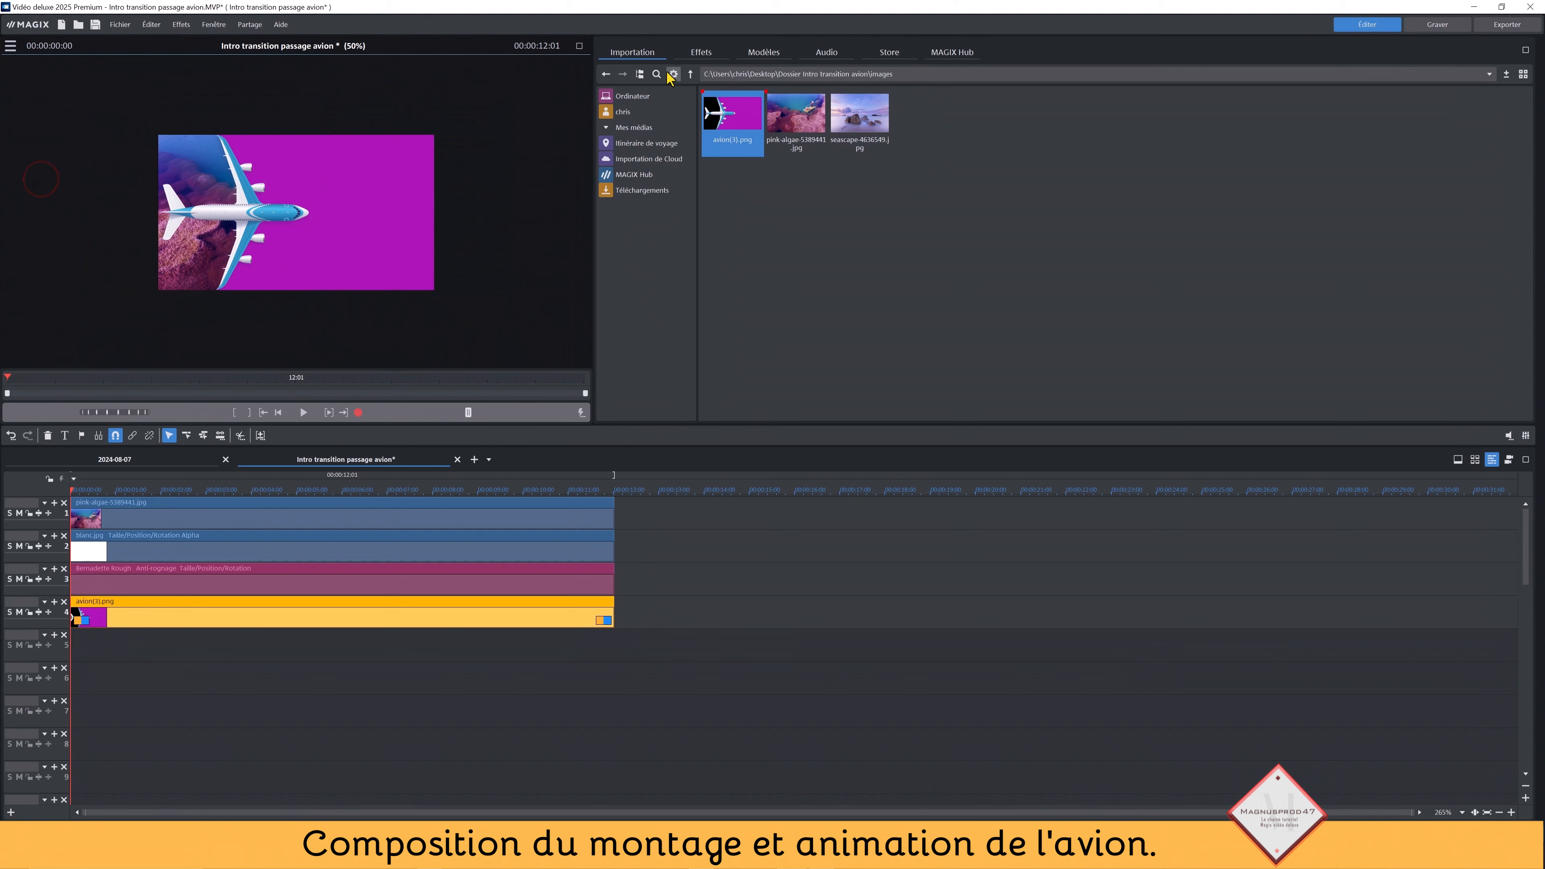
Open the Taille/Position/Rotation effect for avion(3).png and collapse the Favoris, Édition de titres and Effets vidéo groups.
{"action": "left_click", "coordinate": [701, 52]}
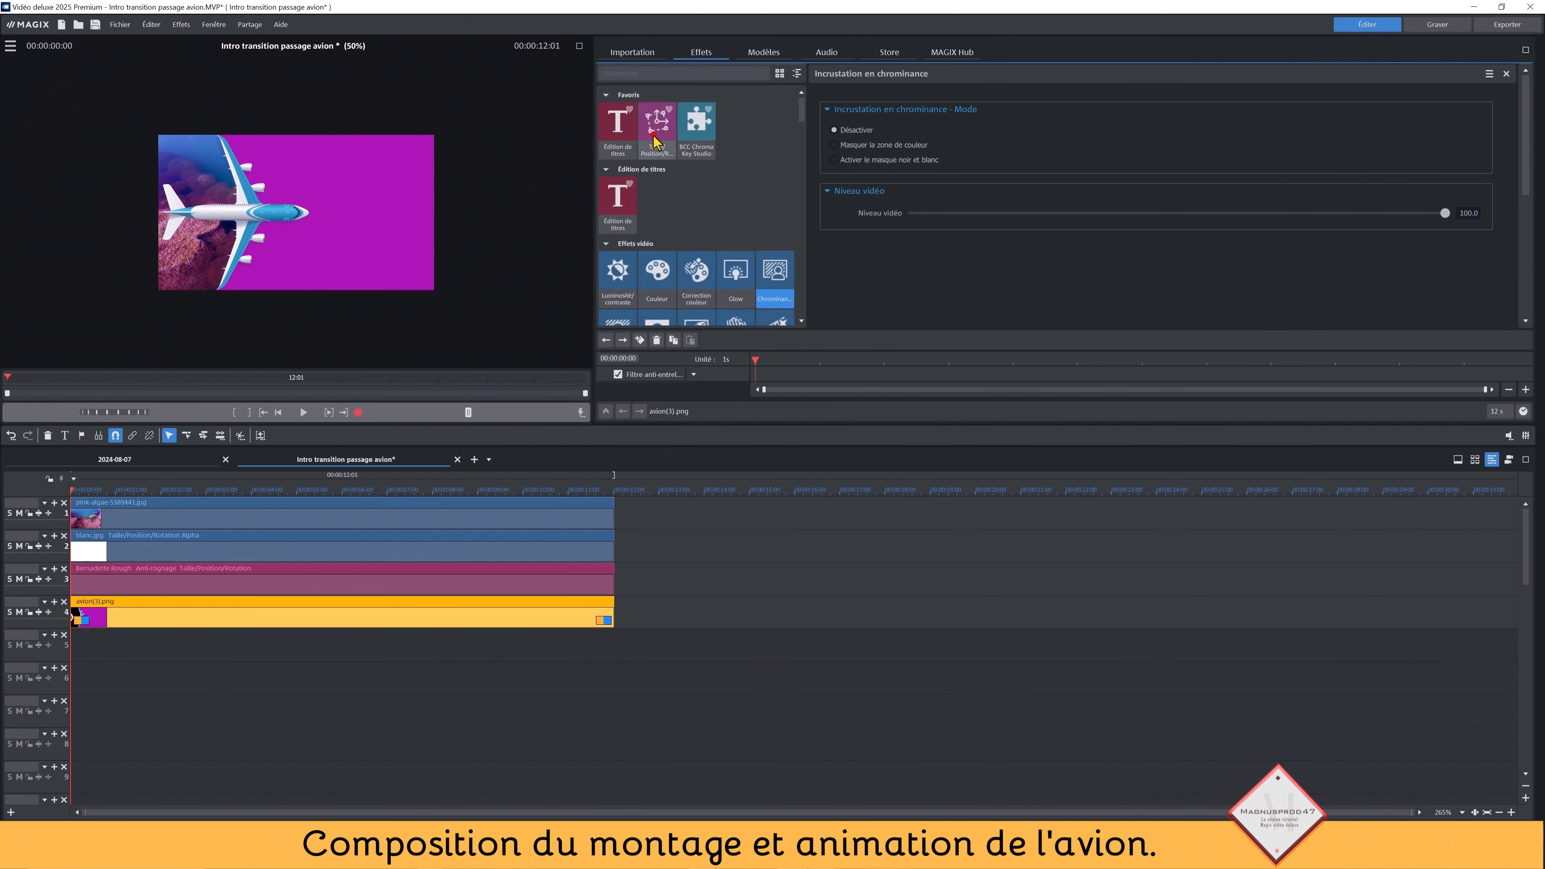
{"action": "left_click_drag", "start_coordinate": [655, 141], "coordinate": [850, 93]}
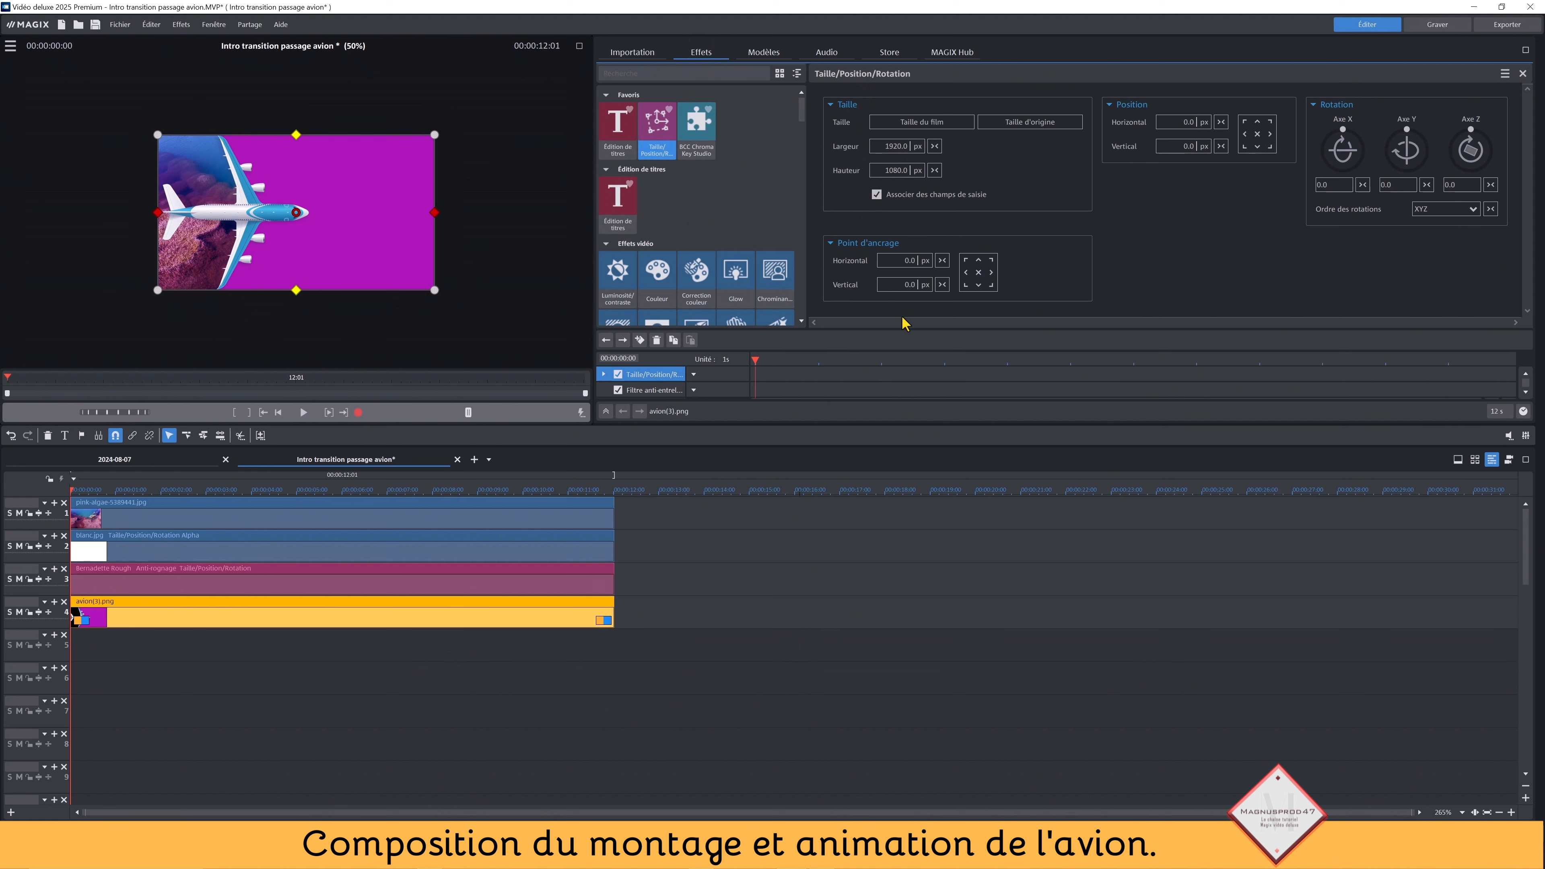
{"action": "left_click", "coordinate": [606, 94]}
{"action": "left_click", "coordinate": [605, 110]}
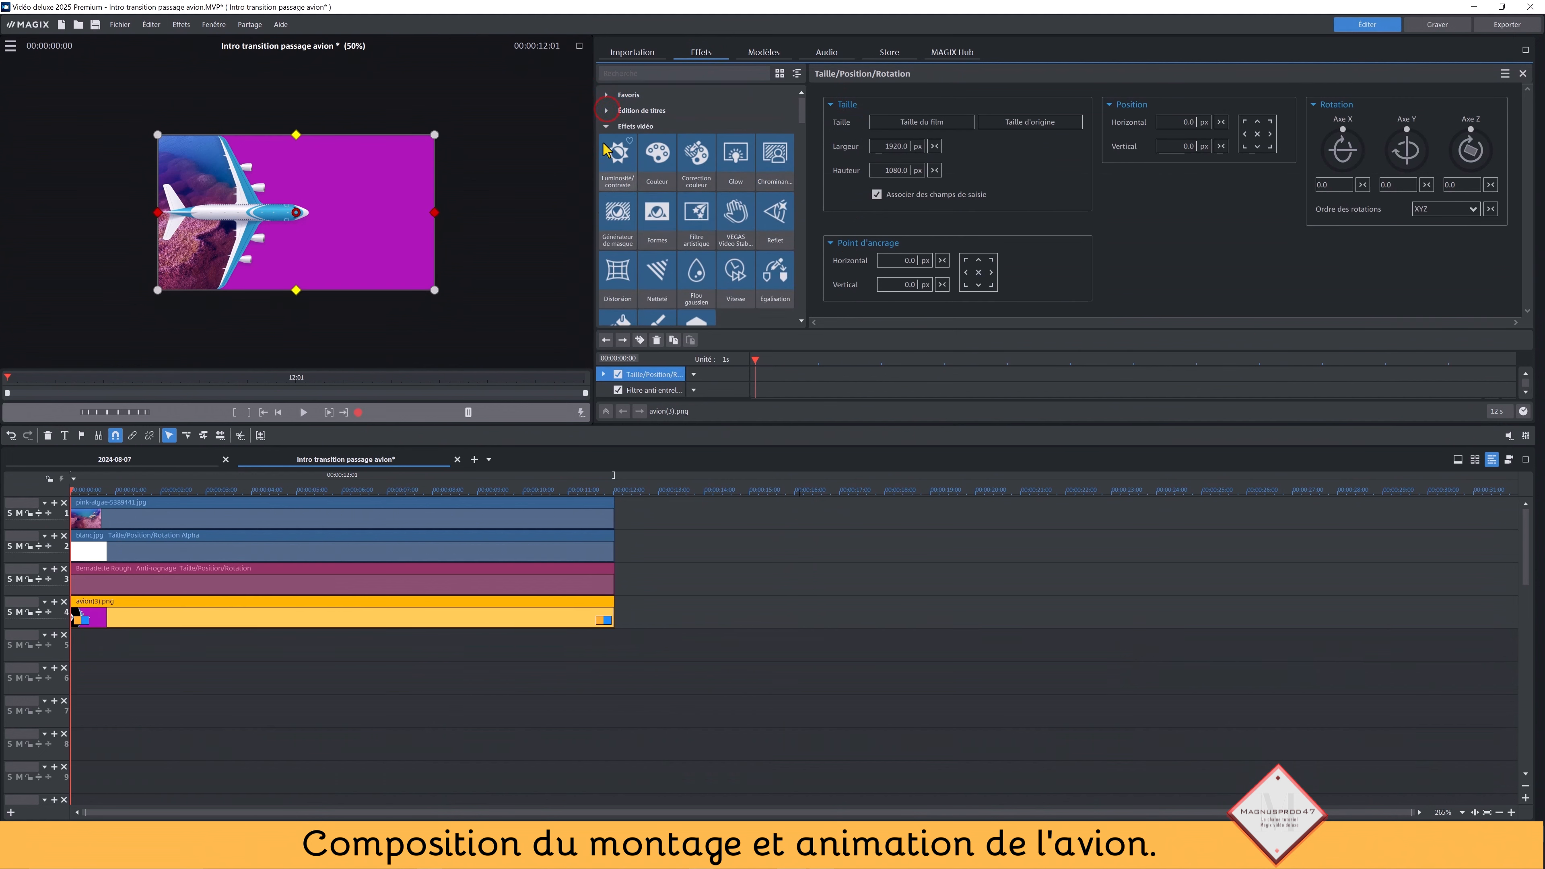
{"action": "left_click", "coordinate": [605, 126]}
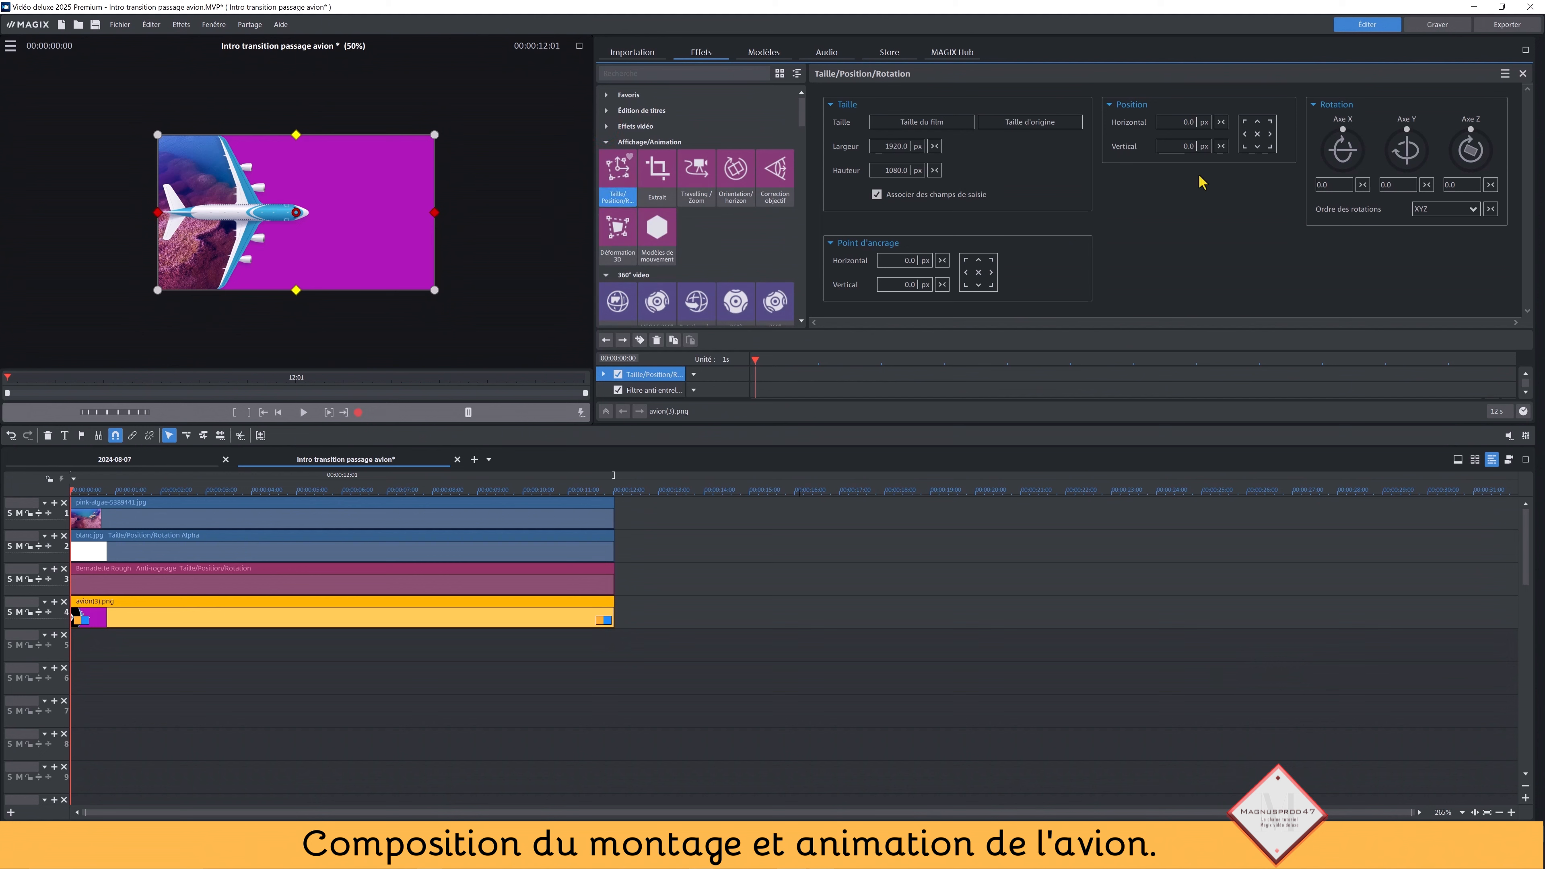
Move the plane image out of frame to a horizontal position of -1928.7 px and set a keyframe at 0 seconds.
{"action": "left_click_drag", "start_coordinate": [1180, 122], "coordinate": [295, 652]}
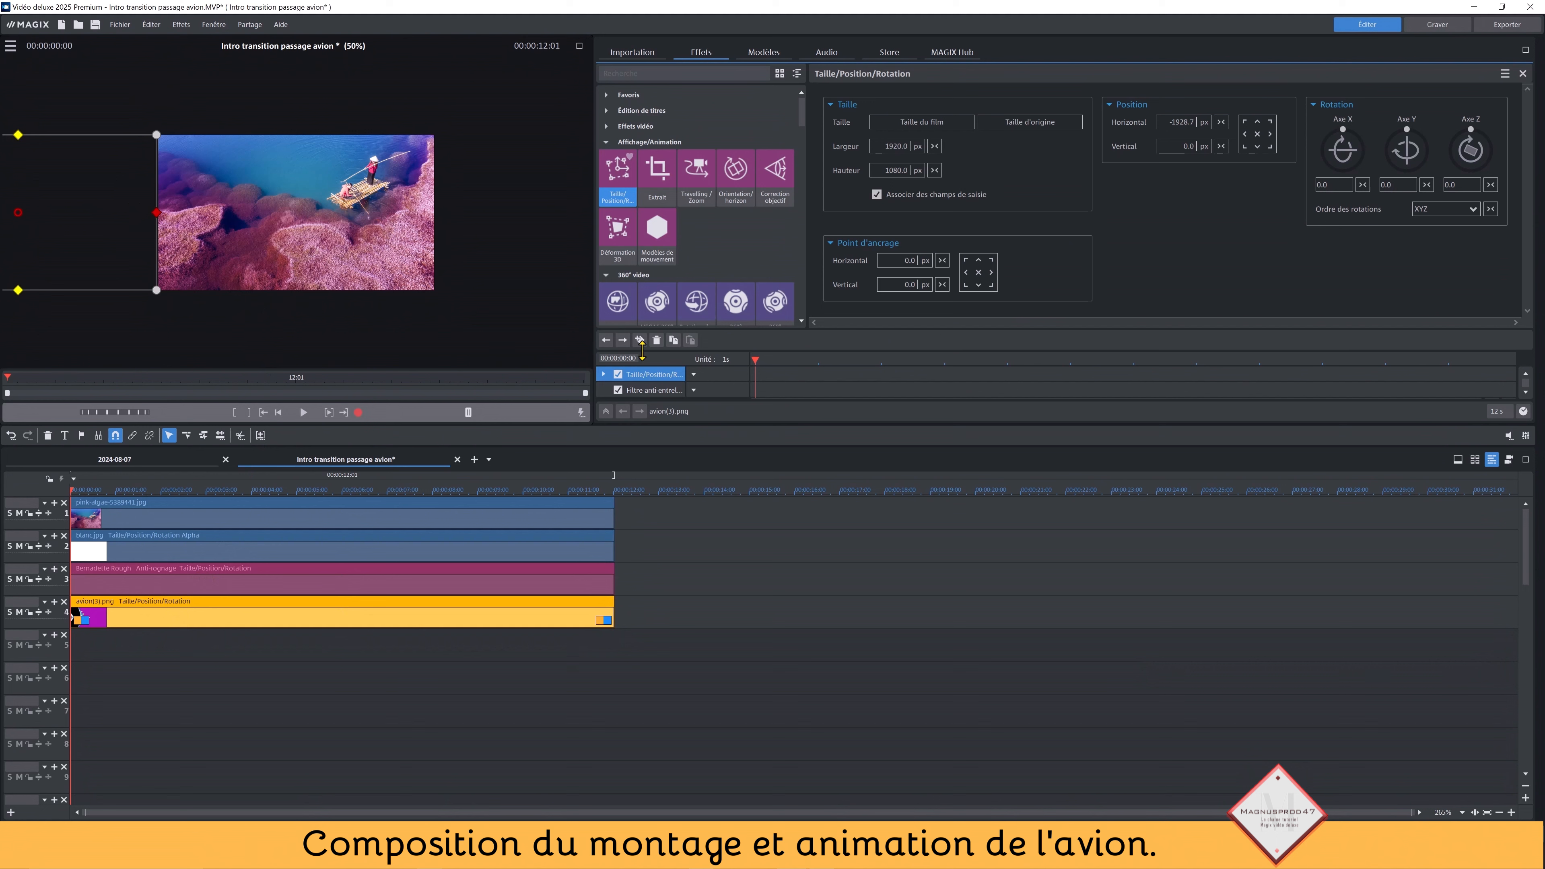
{"action": "left_click", "coordinate": [640, 340]}
At 4 seconds, recentre the plane image horizontally and enlarge its width to 4000 px.
{"action": "left_click", "coordinate": [251, 494]}
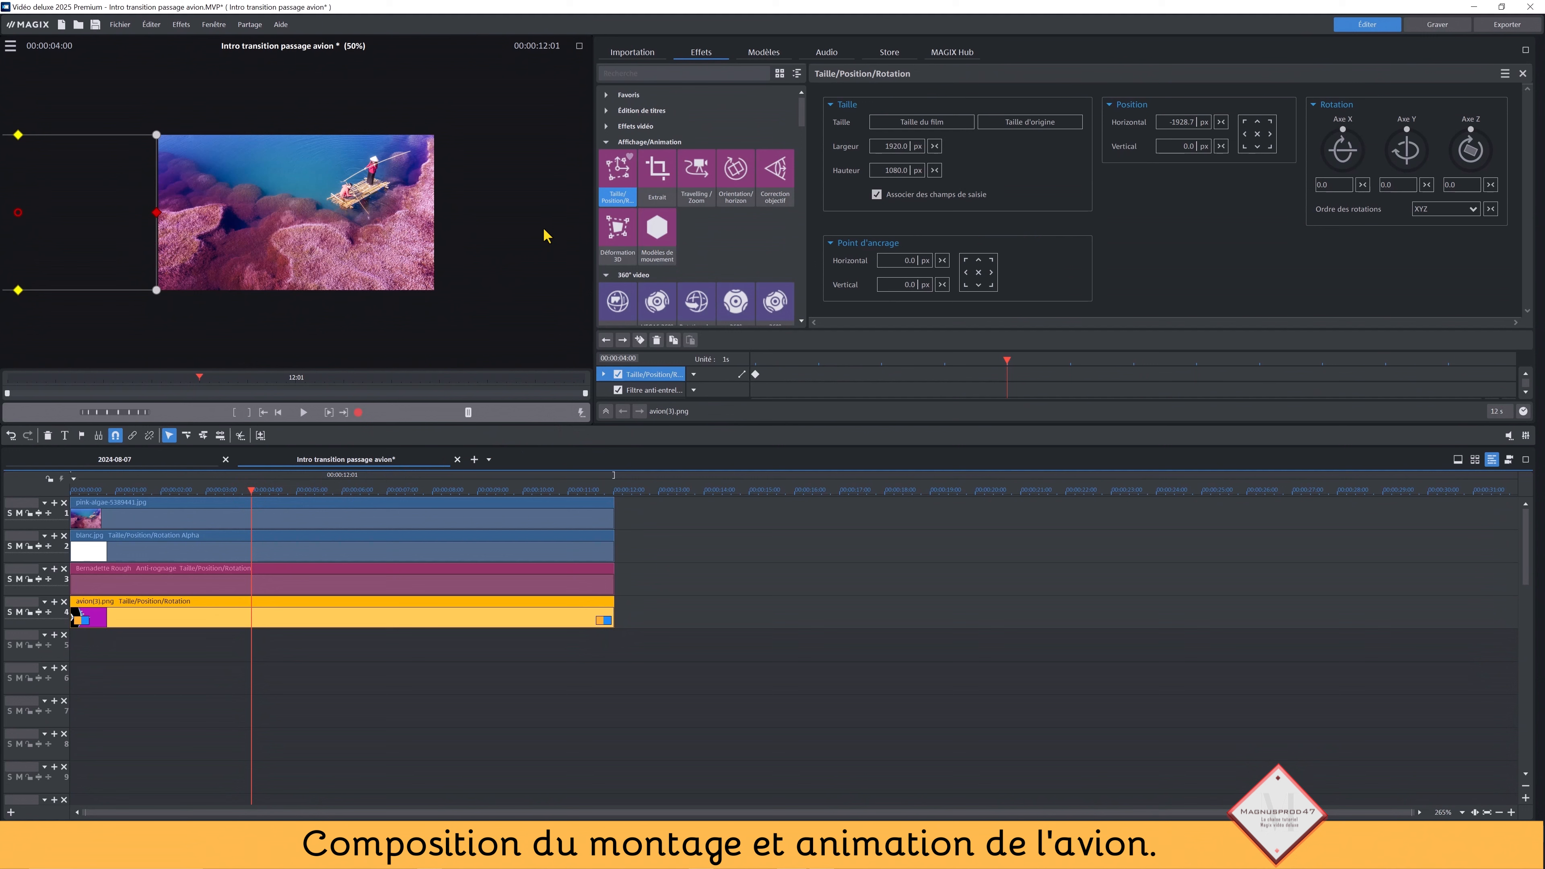
{"action": "left_click", "coordinate": [1258, 139]}
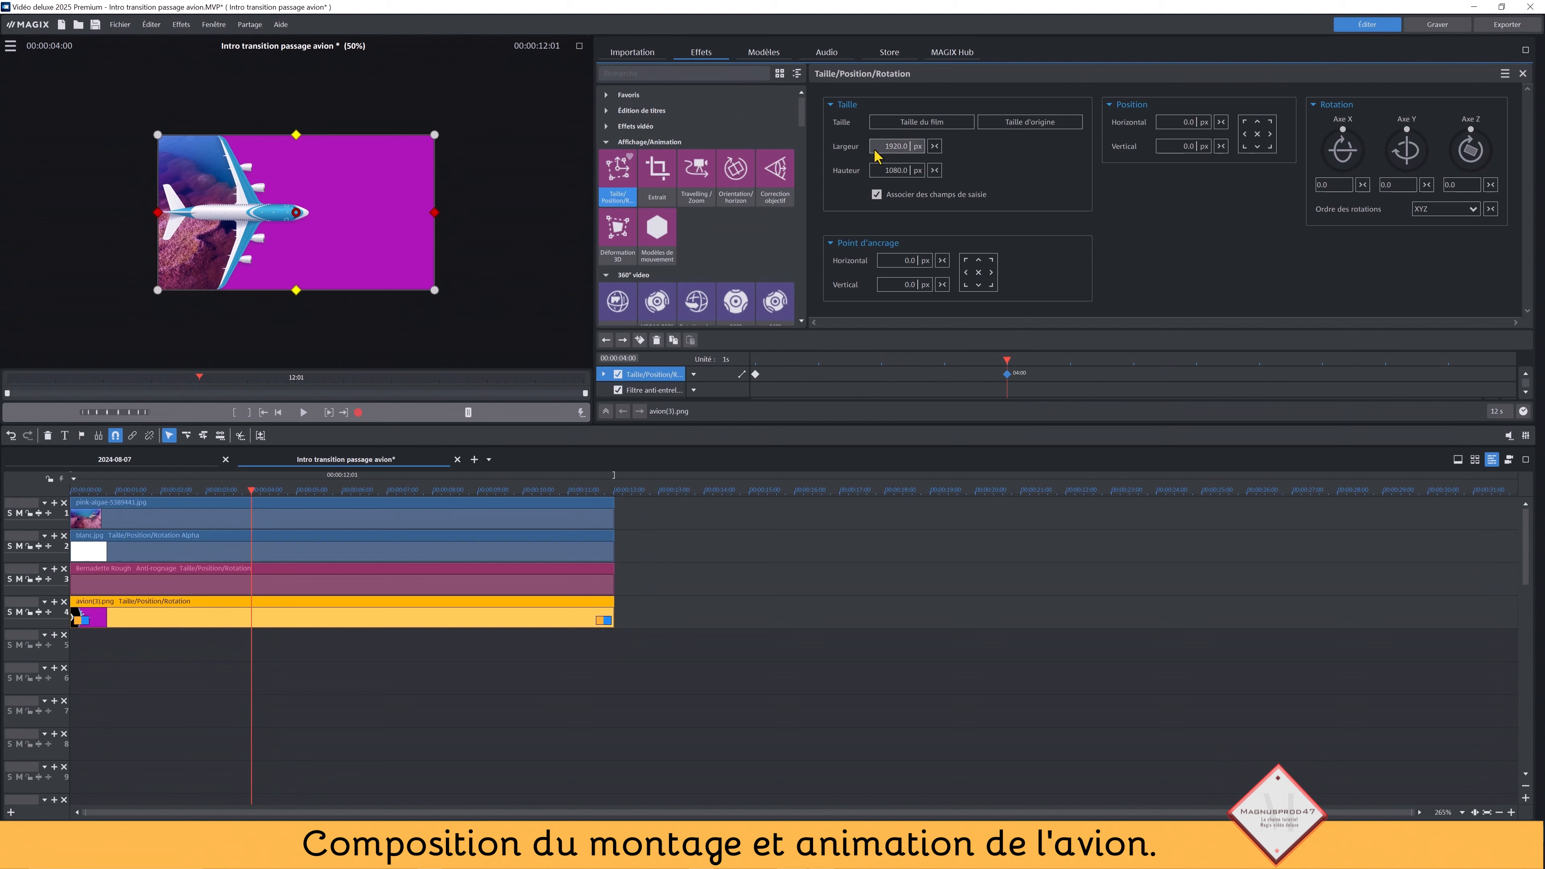
{"action": "left_click_drag", "start_coordinate": [877, 150], "coordinate": [914, 152]}
{"action": "key", "text": "Return"}
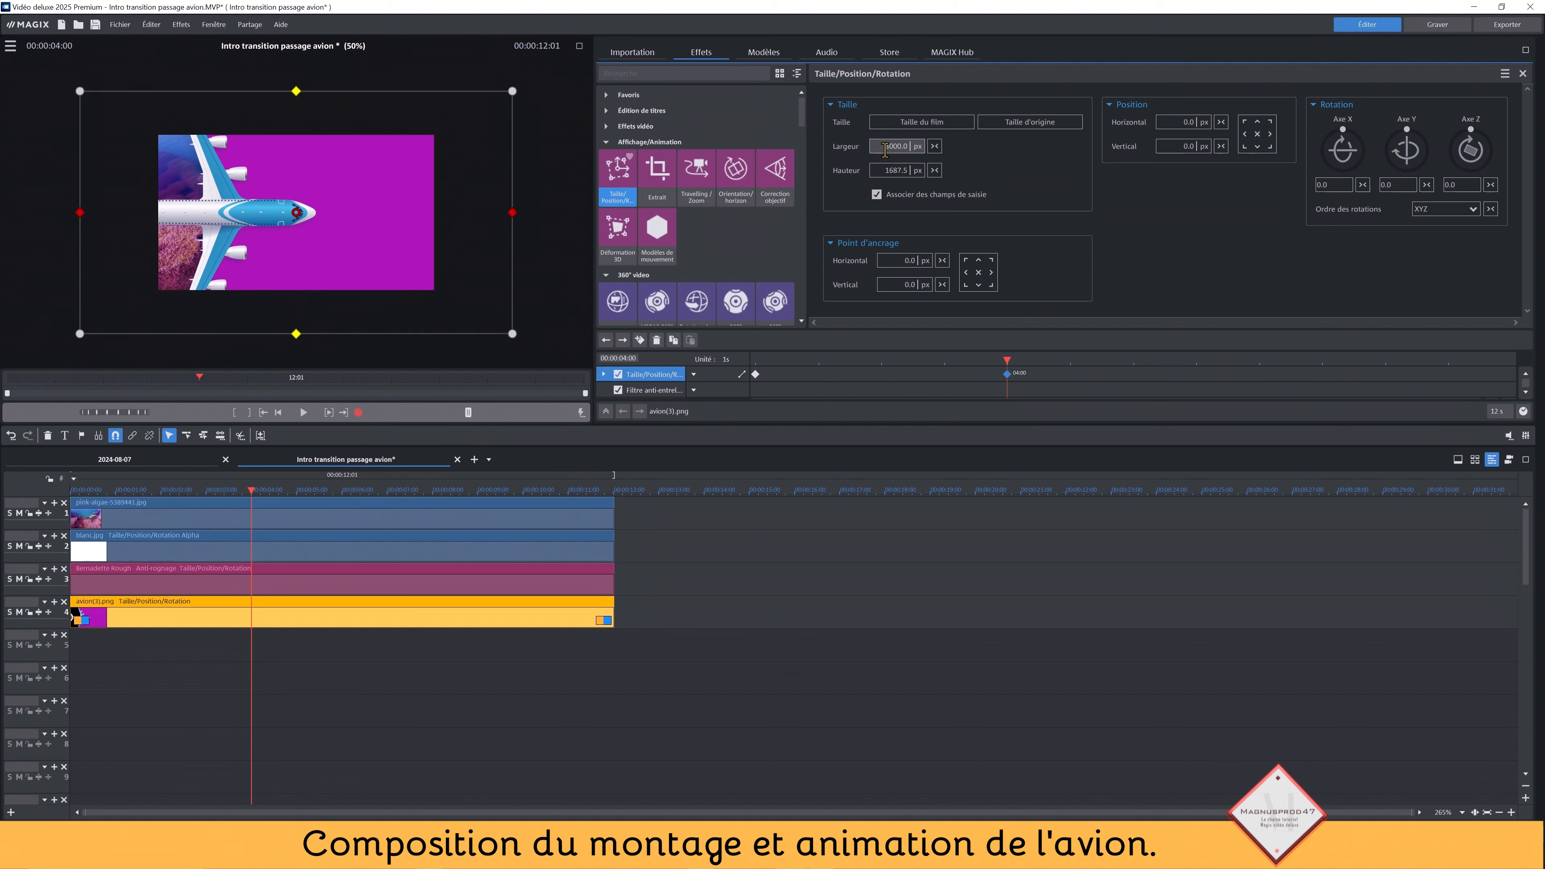
{"action": "left_click_drag", "start_coordinate": [885, 149], "coordinate": [916, 153]}
{"action": "key", "text": "Return"}
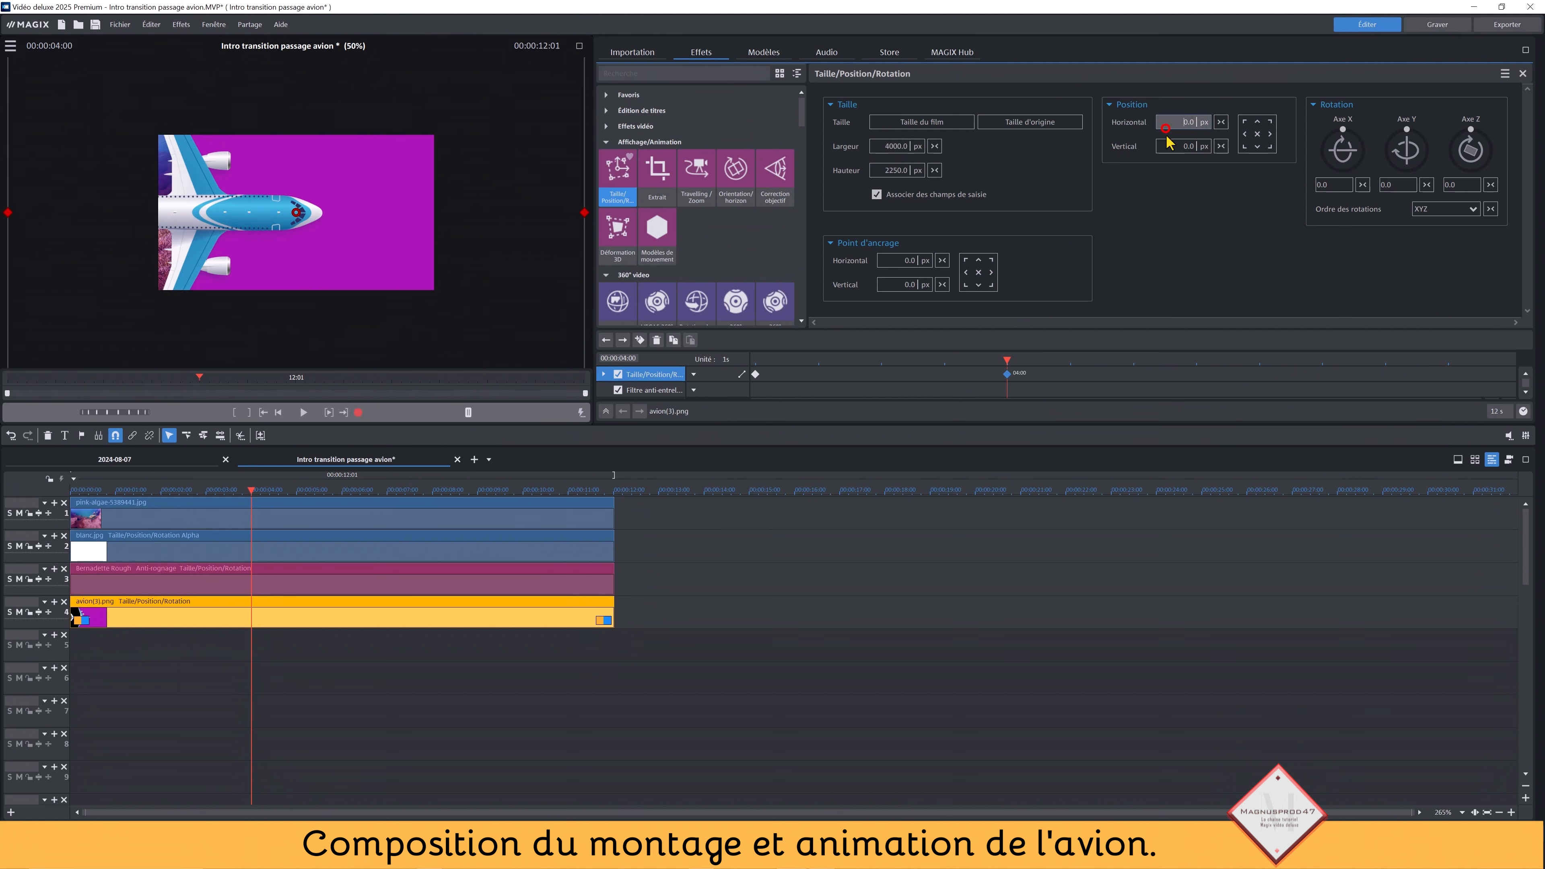
Enlarge the plane image's width to 5000 px and shift its horizontal position to -1441.3 px at 4 seconds.
{"action": "left_click_drag", "start_coordinate": [1164, 125], "coordinate": [1077, 768]}
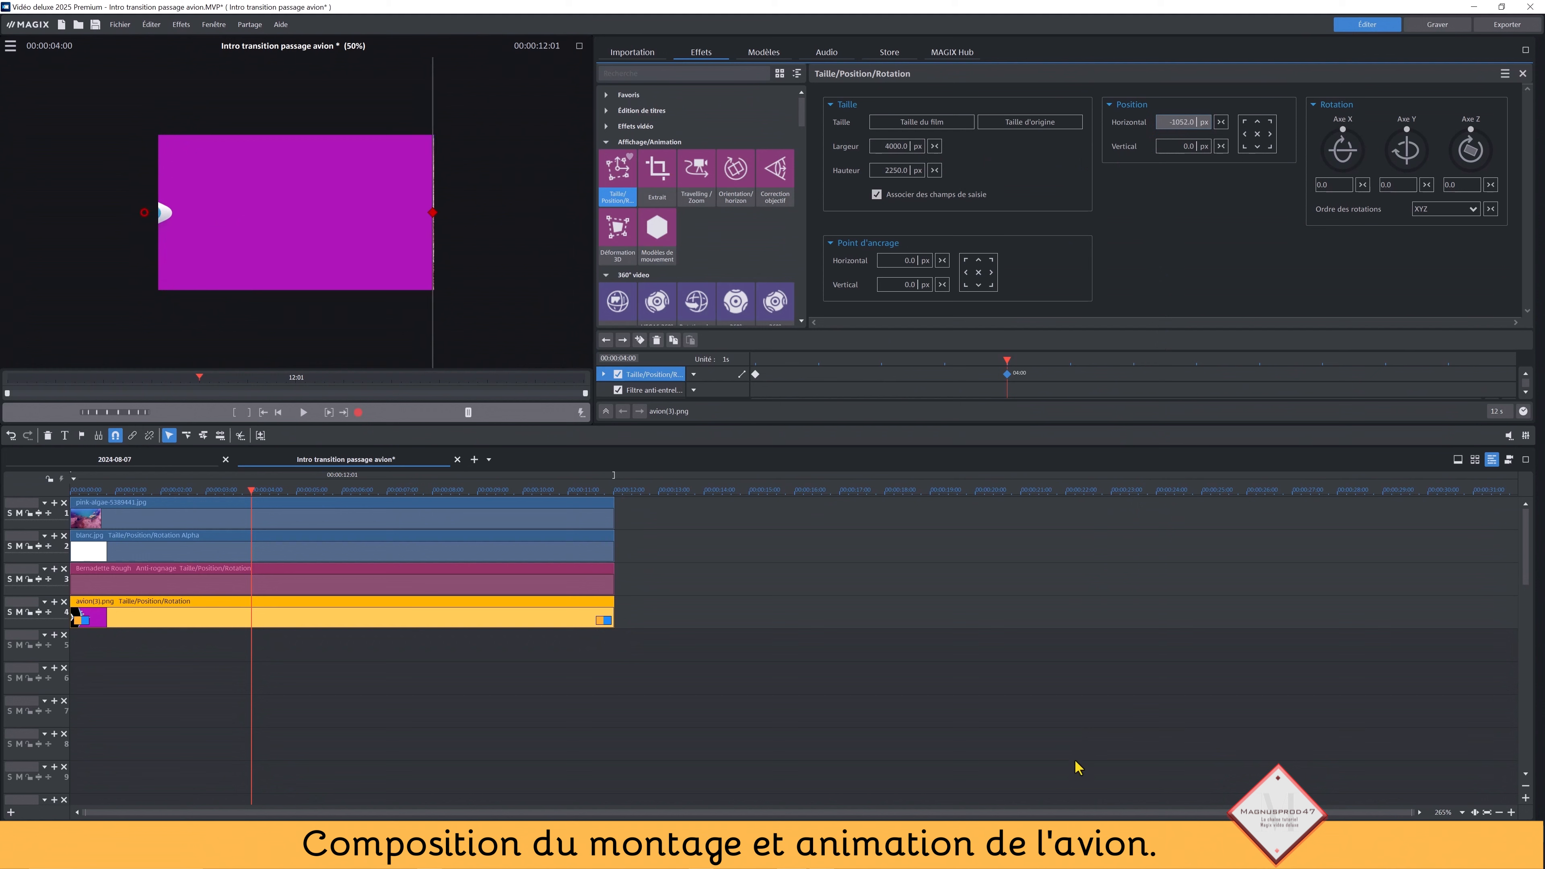
{"action": "left_click_drag", "start_coordinate": [885, 148], "coordinate": [899, 146]}
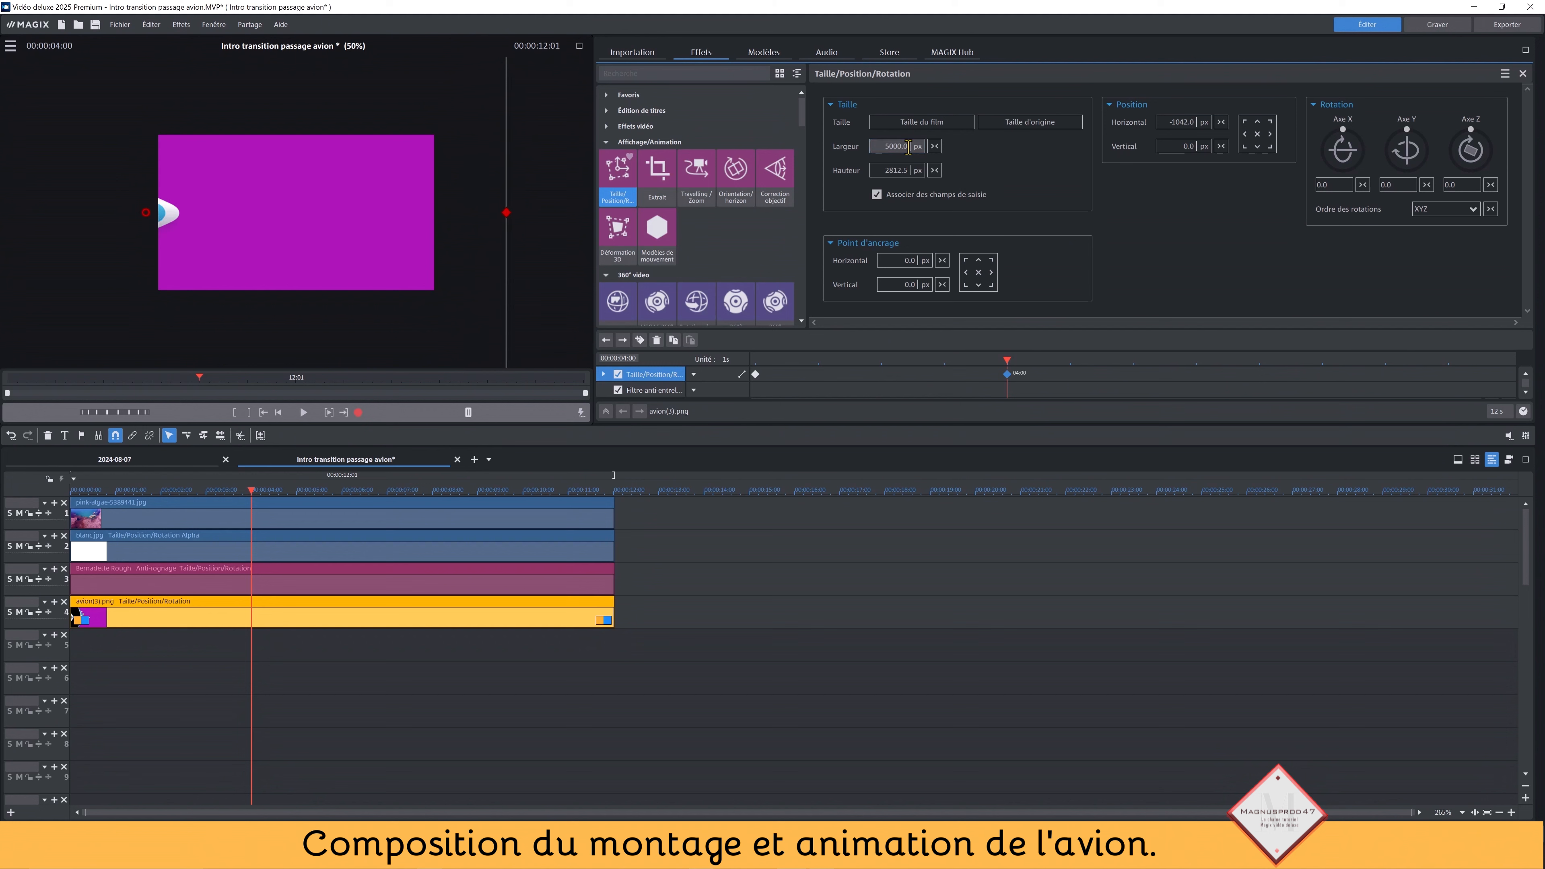
{"action": "key", "text": "Return"}
{"action": "left_click", "coordinate": [1183, 125]}
{"action": "left_click_drag", "start_coordinate": [1185, 152], "coordinate": [1148, 380]}
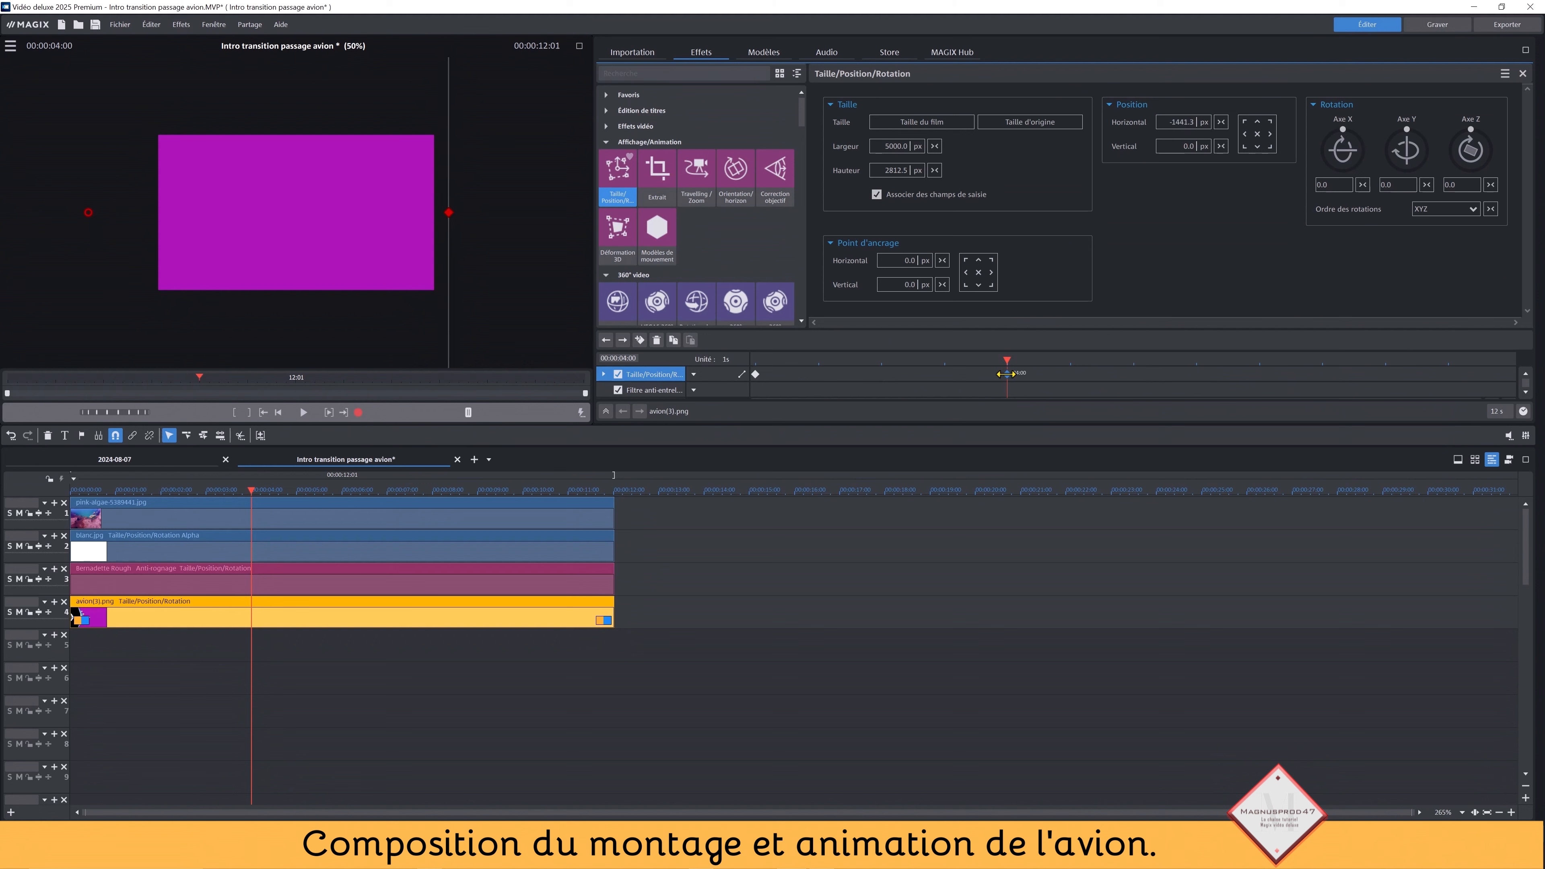
Delete the plane clip's starting keyframe and move the 5000 px keyframe to the clip's beginning instead.
{"action": "left_click_drag", "start_coordinate": [1004, 375], "coordinate": [824, 382]}
{"action": "left_click", "coordinate": [758, 375]}
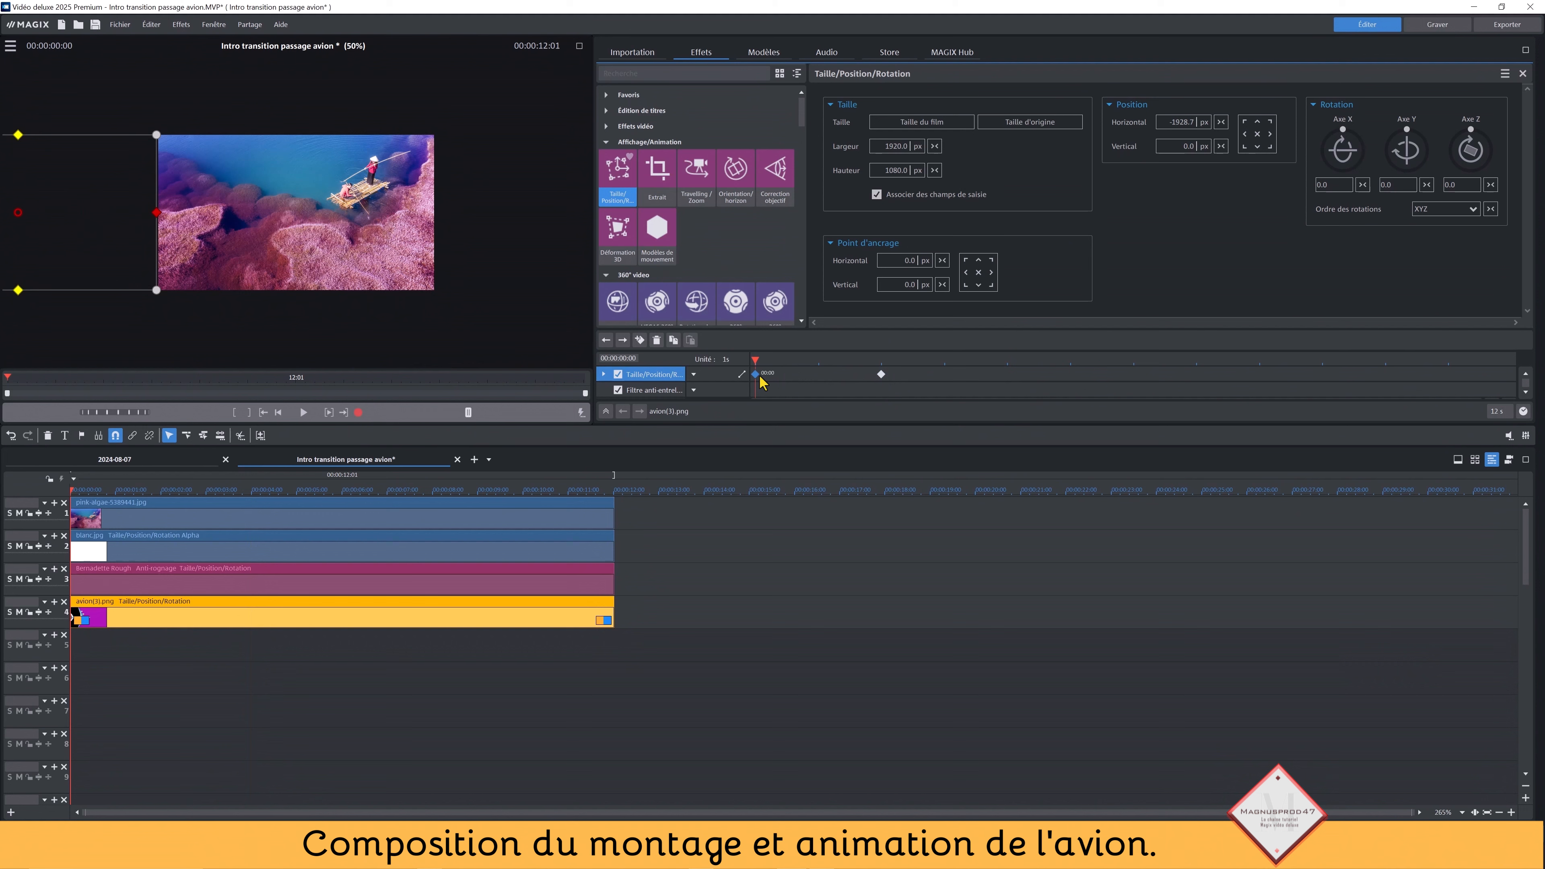
{"action": "key", "text": "Delete"}
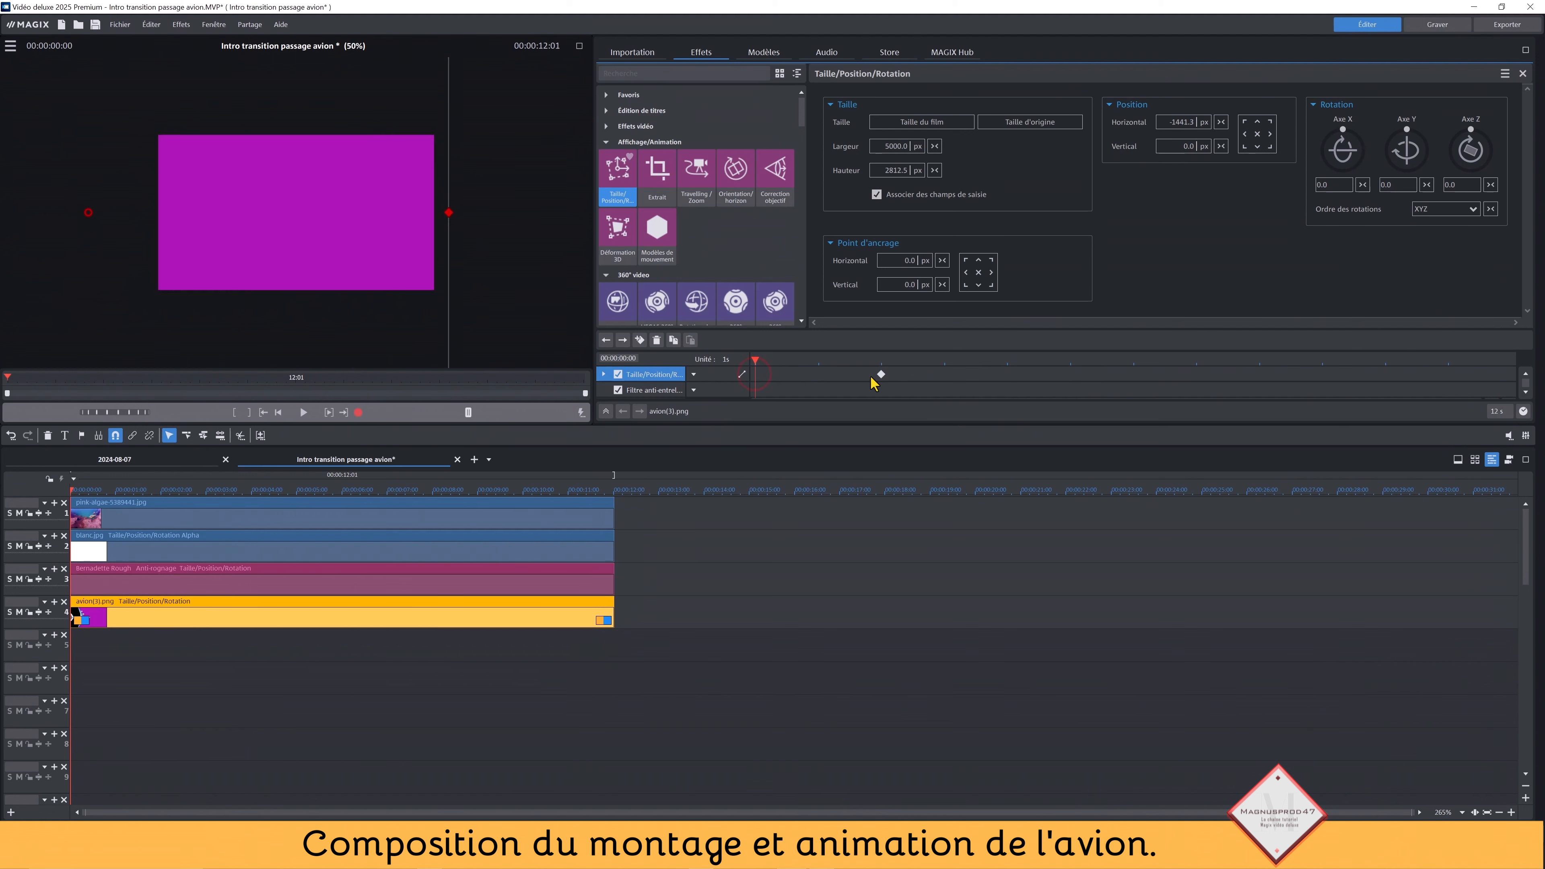
{"action": "left_click_drag", "start_coordinate": [881, 375], "coordinate": [751, 383]}
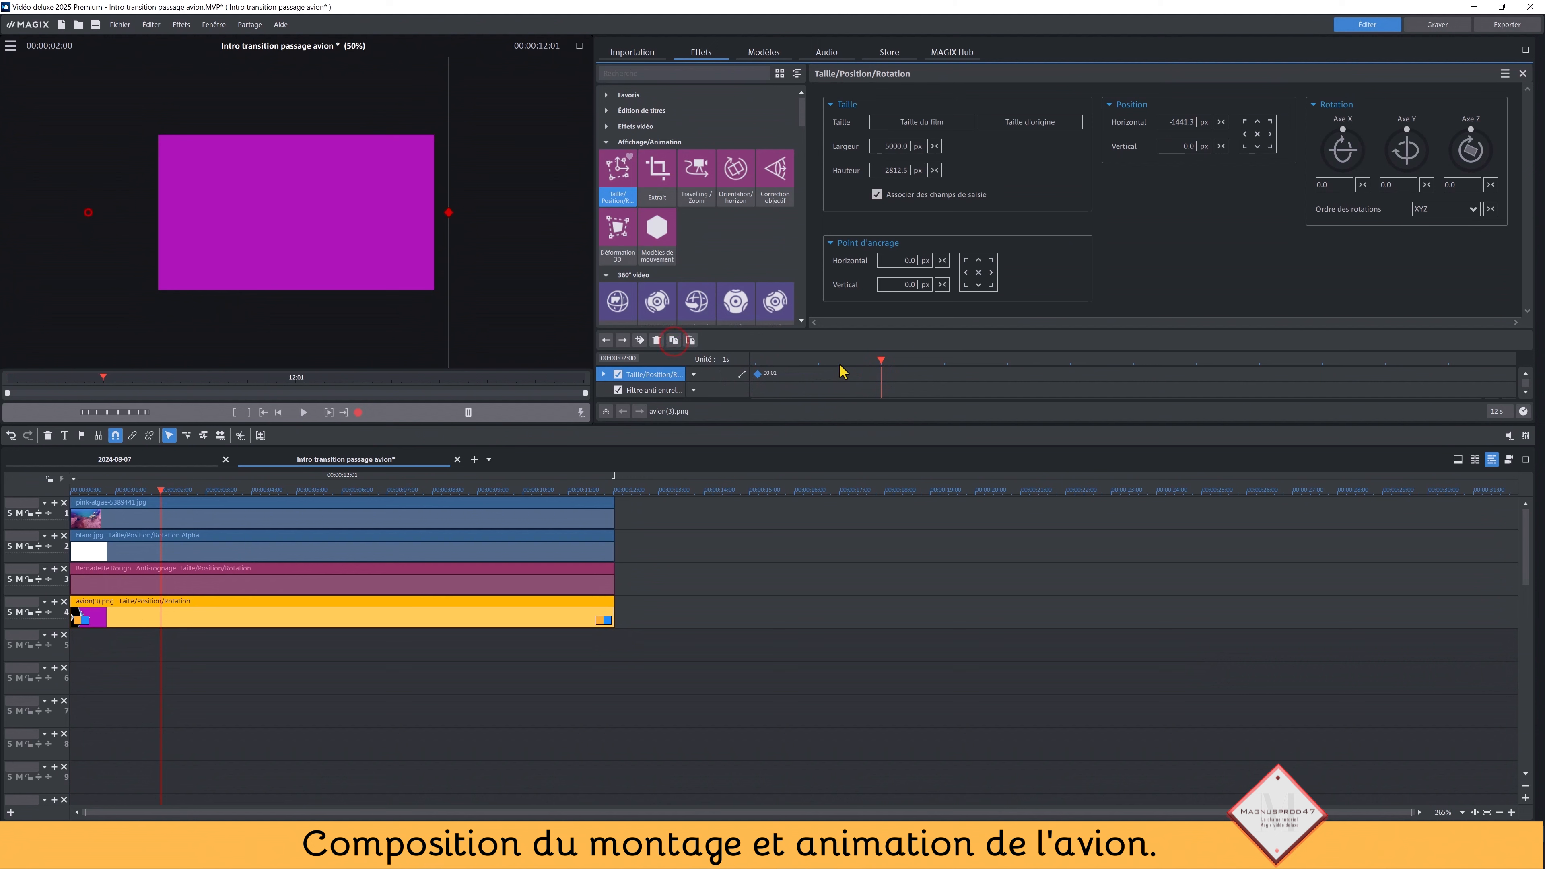
Paste a copy of the plane's starting keyframe at 2 seconds and return the playhead to 0 seconds.
{"action": "left_click", "coordinate": [691, 341]}
{"action": "left_click", "coordinate": [879, 361]}
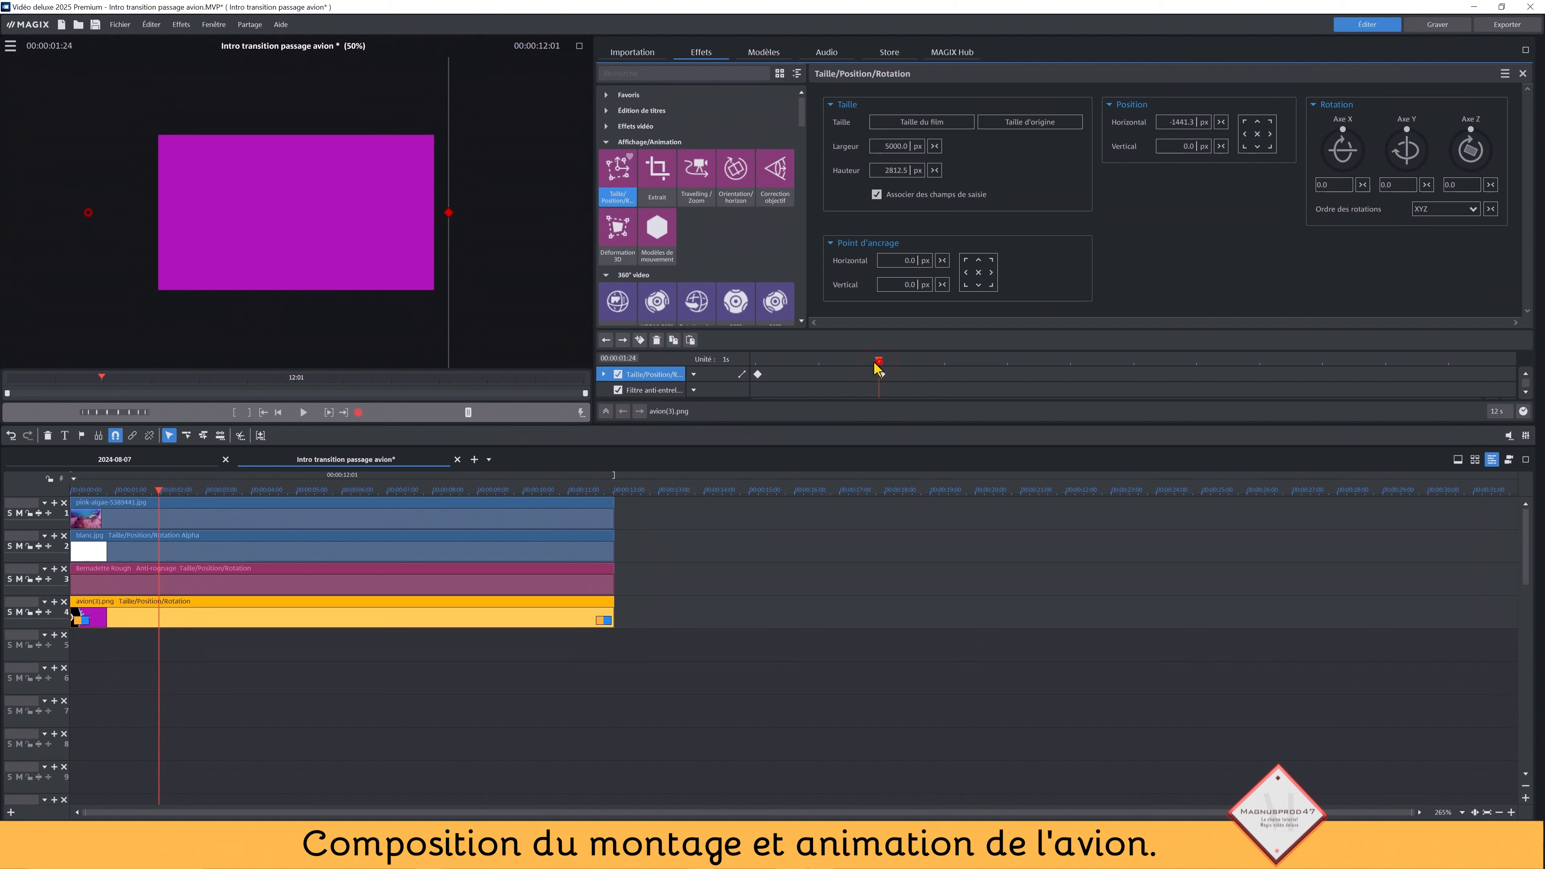
{"action": "left_click_drag", "start_coordinate": [879, 361], "coordinate": [744, 363]}
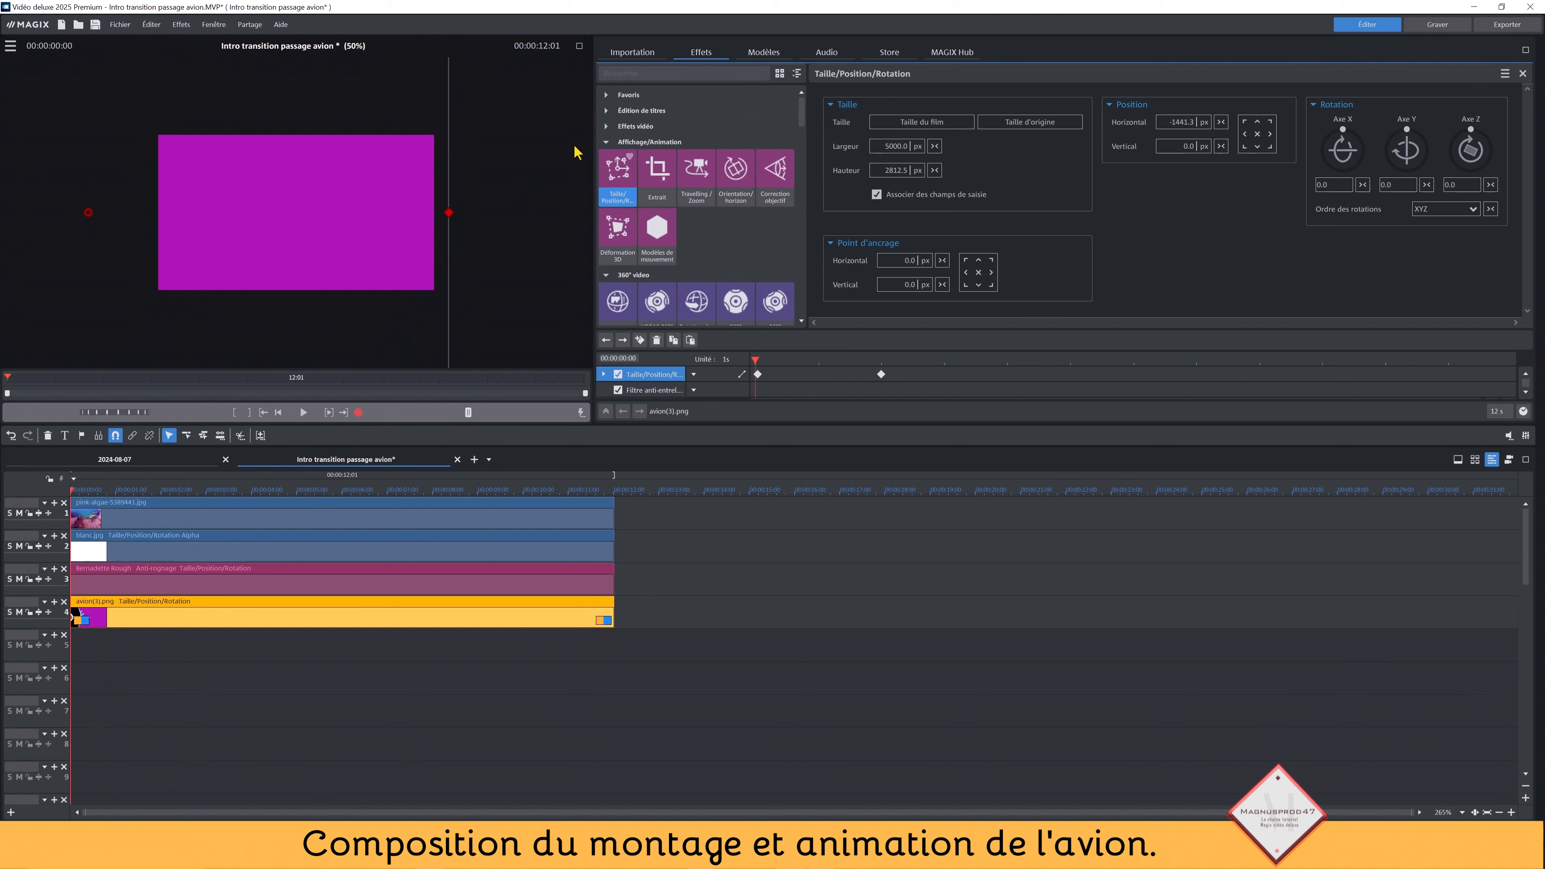
Add the pinned Polaroid image from the elements folder to track 5 at 0 seconds for the full film length, and set the preview zoom to 100 %.
{"action": "left_click", "coordinate": [637, 53]}
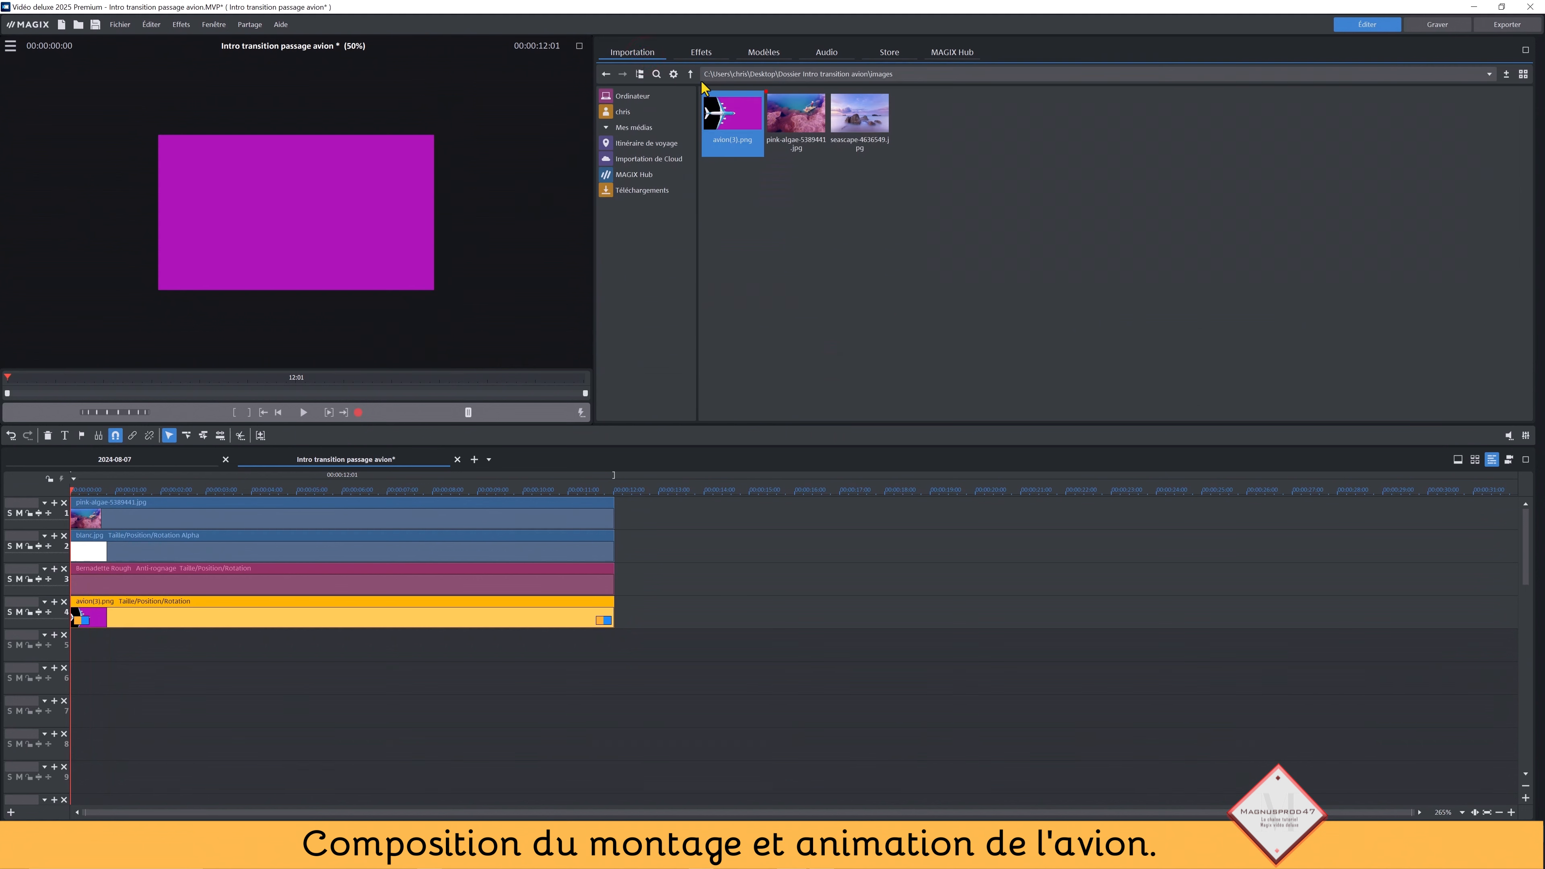
{"action": "left_click", "coordinate": [690, 74]}
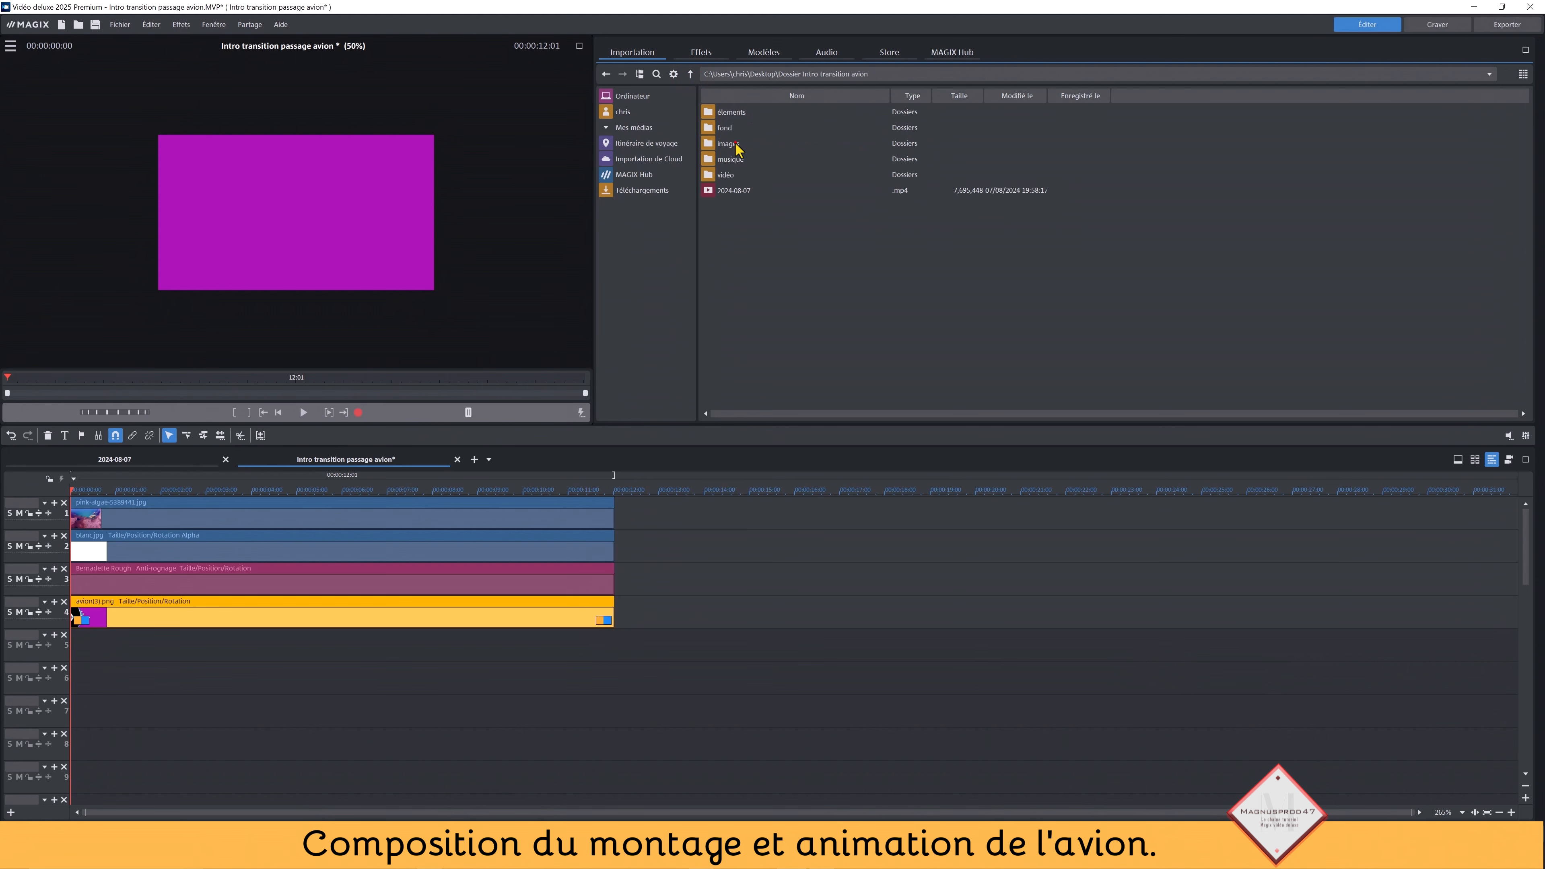
{"action": "double_click", "coordinate": [733, 112]}
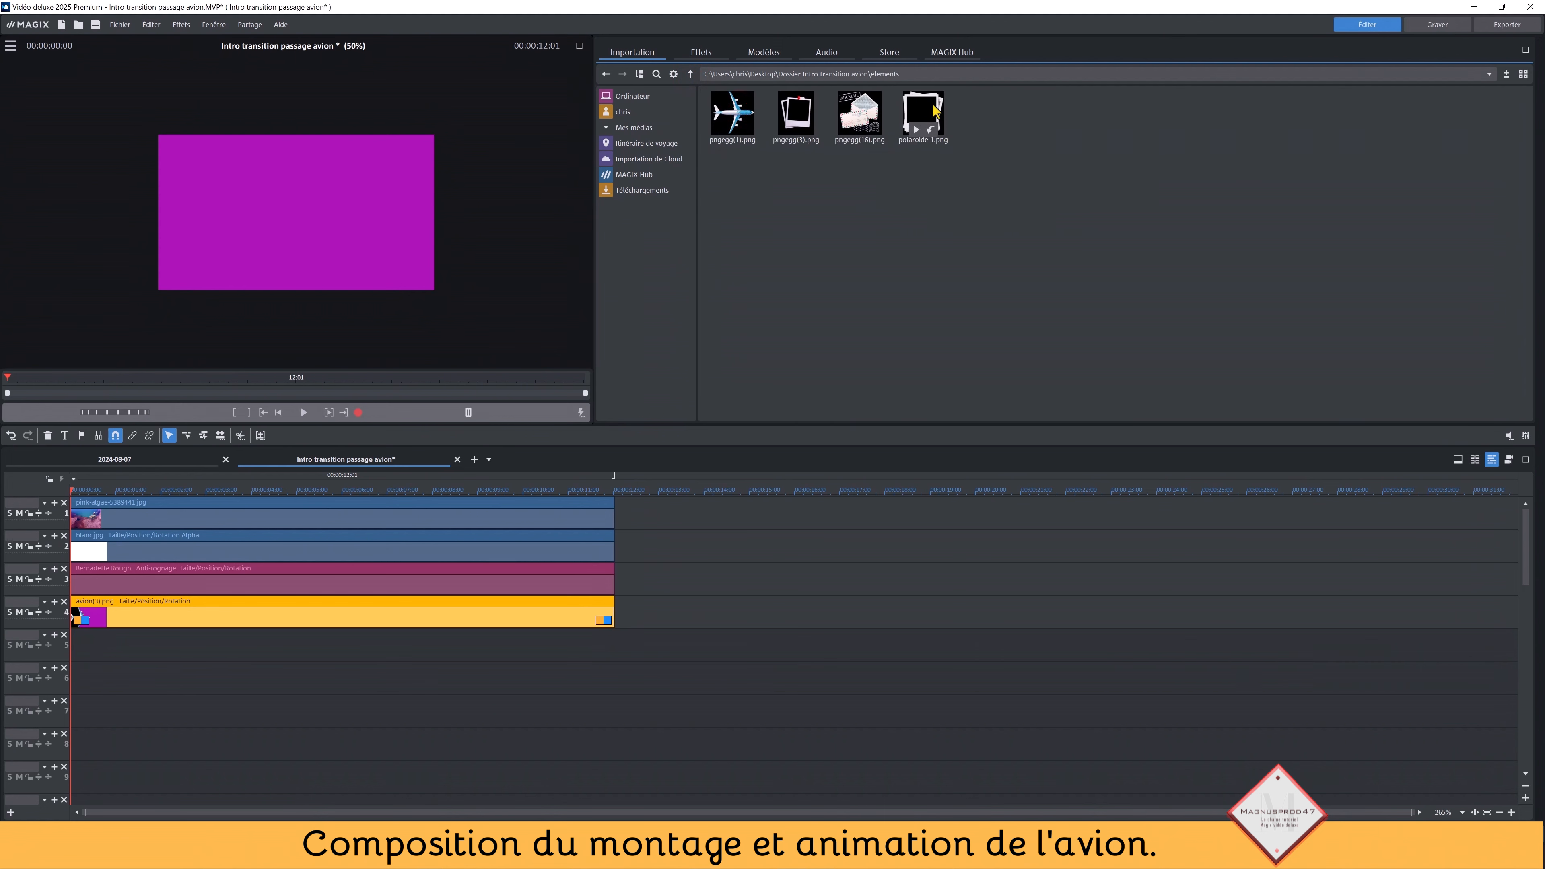
{"action": "left_click_drag", "start_coordinate": [802, 112], "coordinate": [71, 642]}
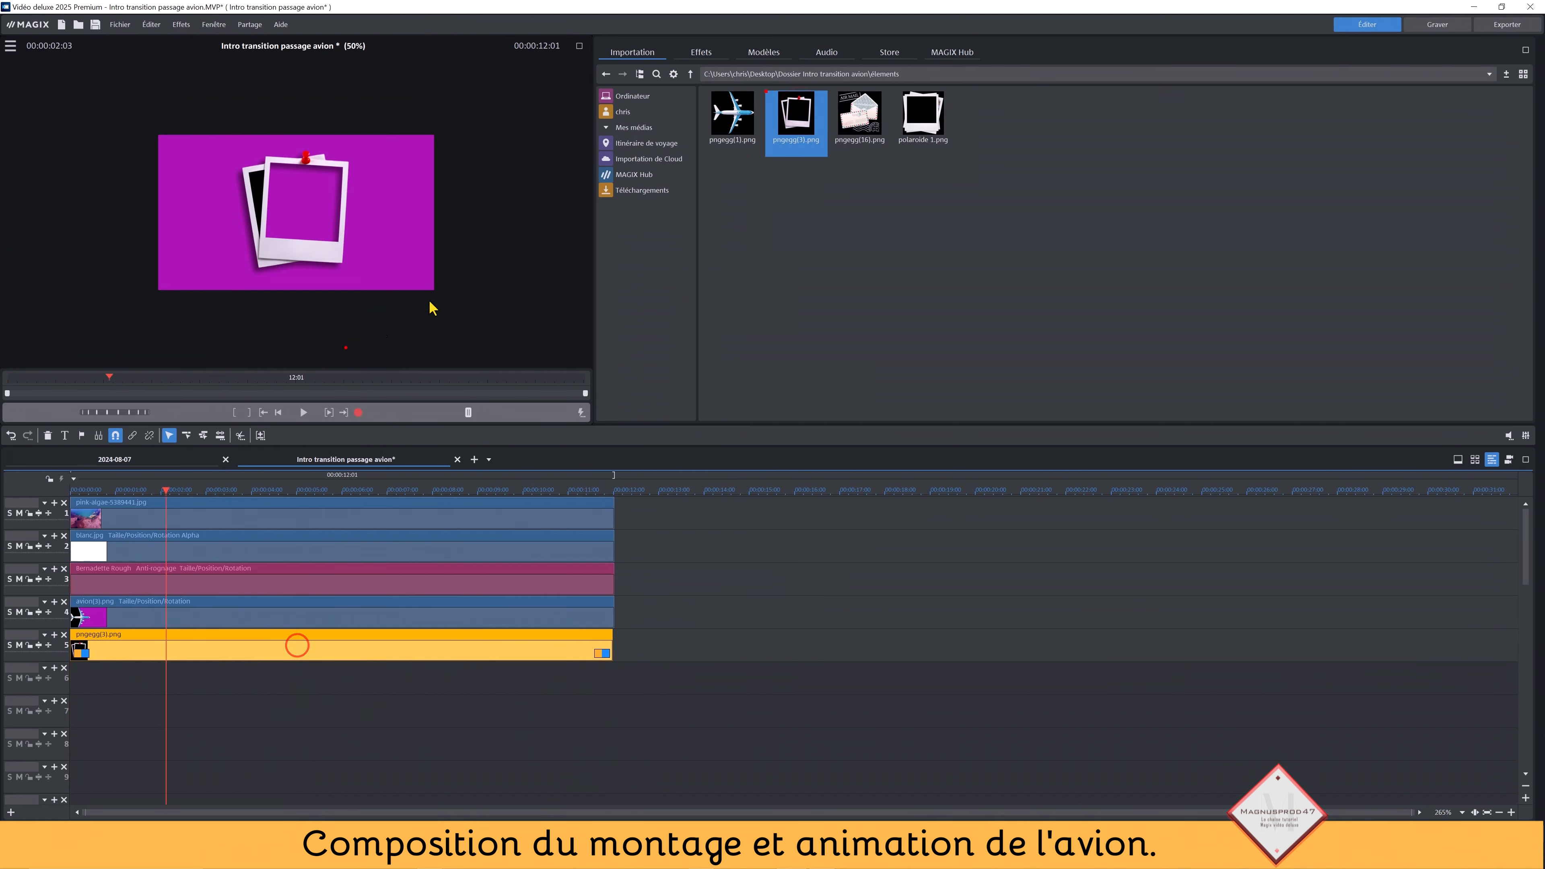
{"action": "left_click", "coordinate": [15, 46]}
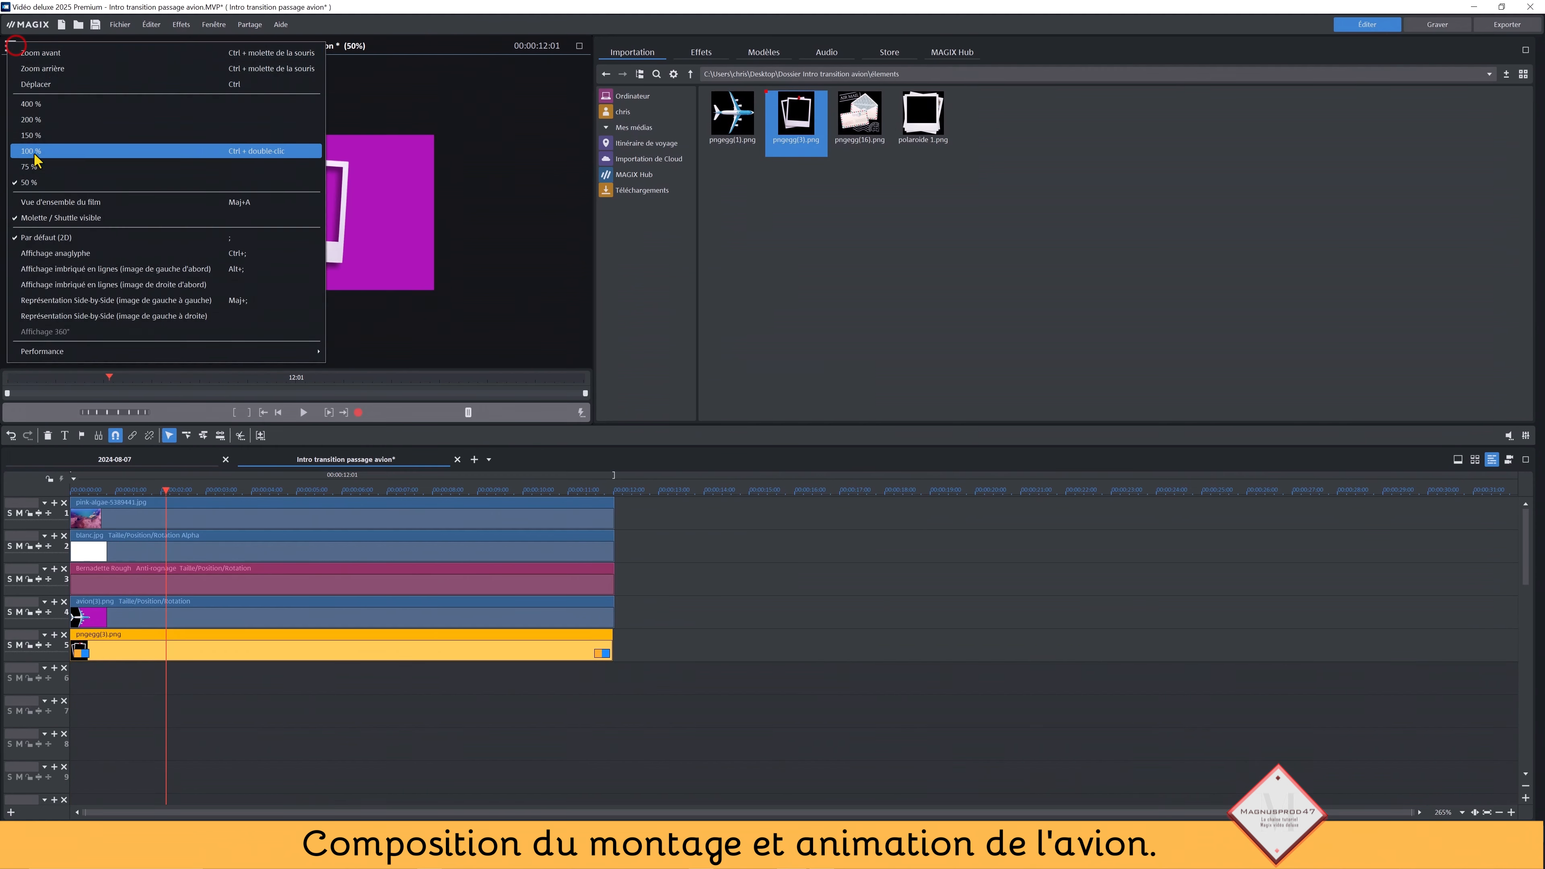
{"action": "left_click", "coordinate": [34, 147]}
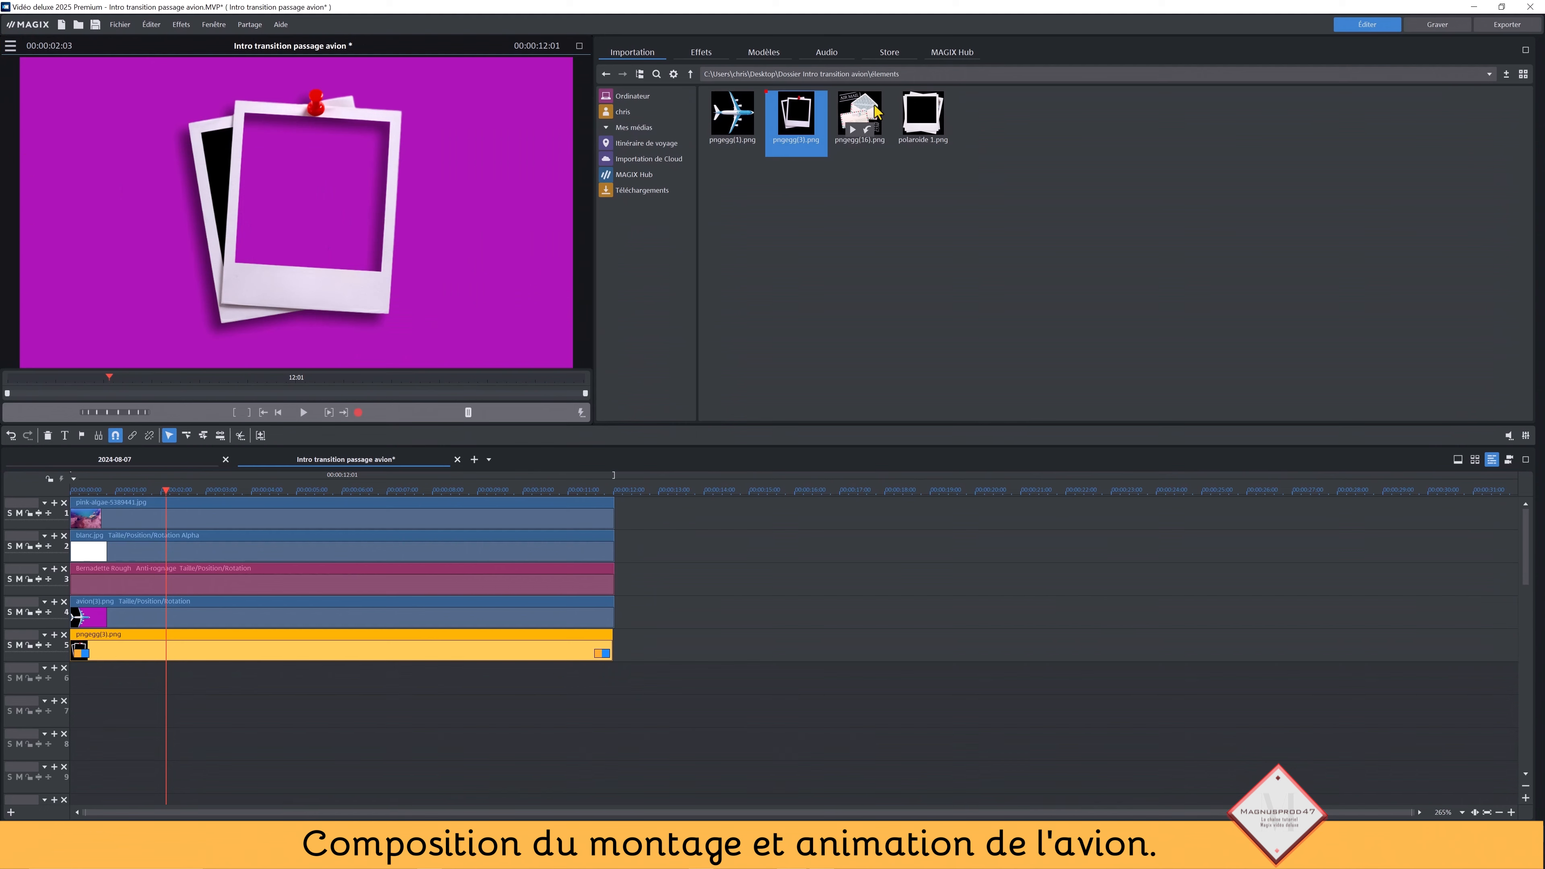
Add the Air Mail envelope image on track 5 for the full film length, with the pinned Polaroid clip moved to track 7 above it.
{"action": "left_click_drag", "start_coordinate": [876, 111], "coordinate": [127, 688]}
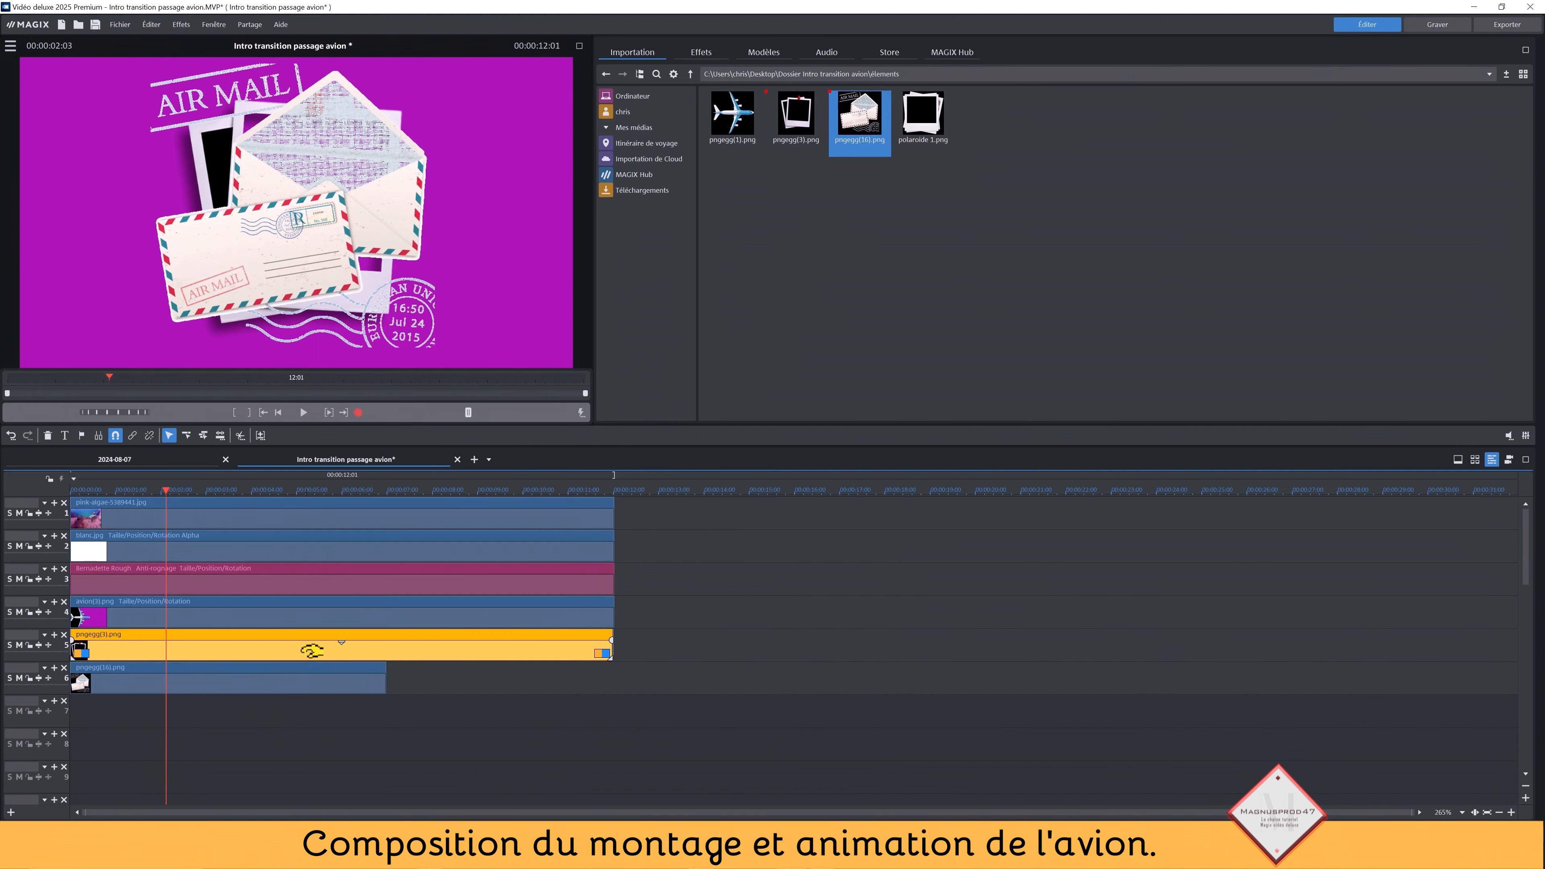
{"action": "left_click_drag", "start_coordinate": [313, 651], "coordinate": [237, 649]}
{"action": "left_click_drag", "start_coordinate": [385, 652], "coordinate": [611, 649]}
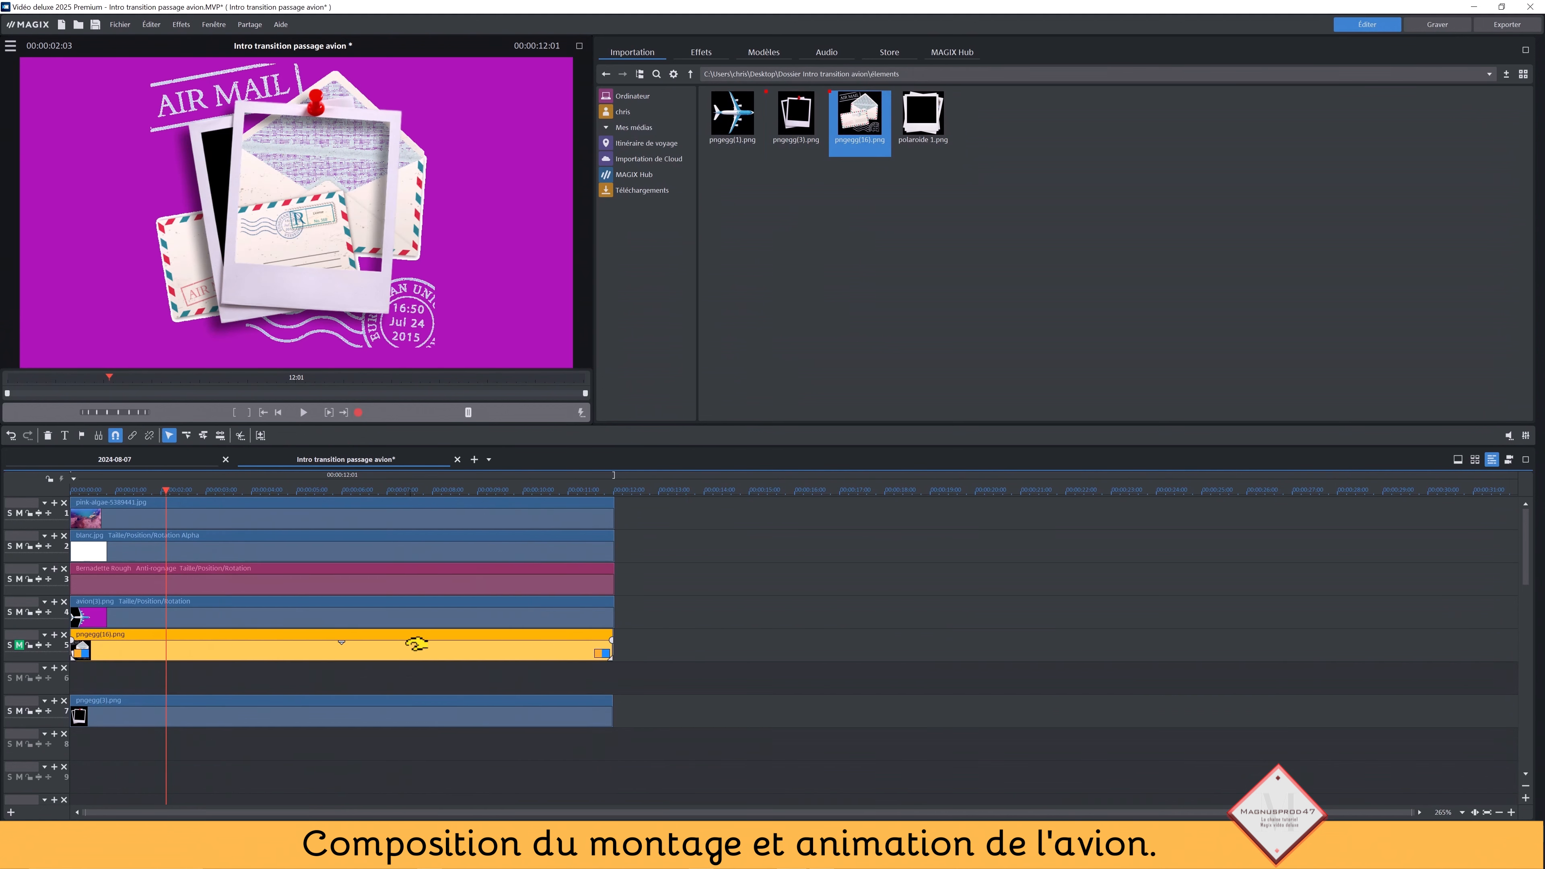
Apply Taille/Position/Rotation to the envelope clip, enlarge it to about 1445 px wide and shift it to about 336.5, -26.5 px.
{"action": "left_click", "coordinate": [698, 52]}
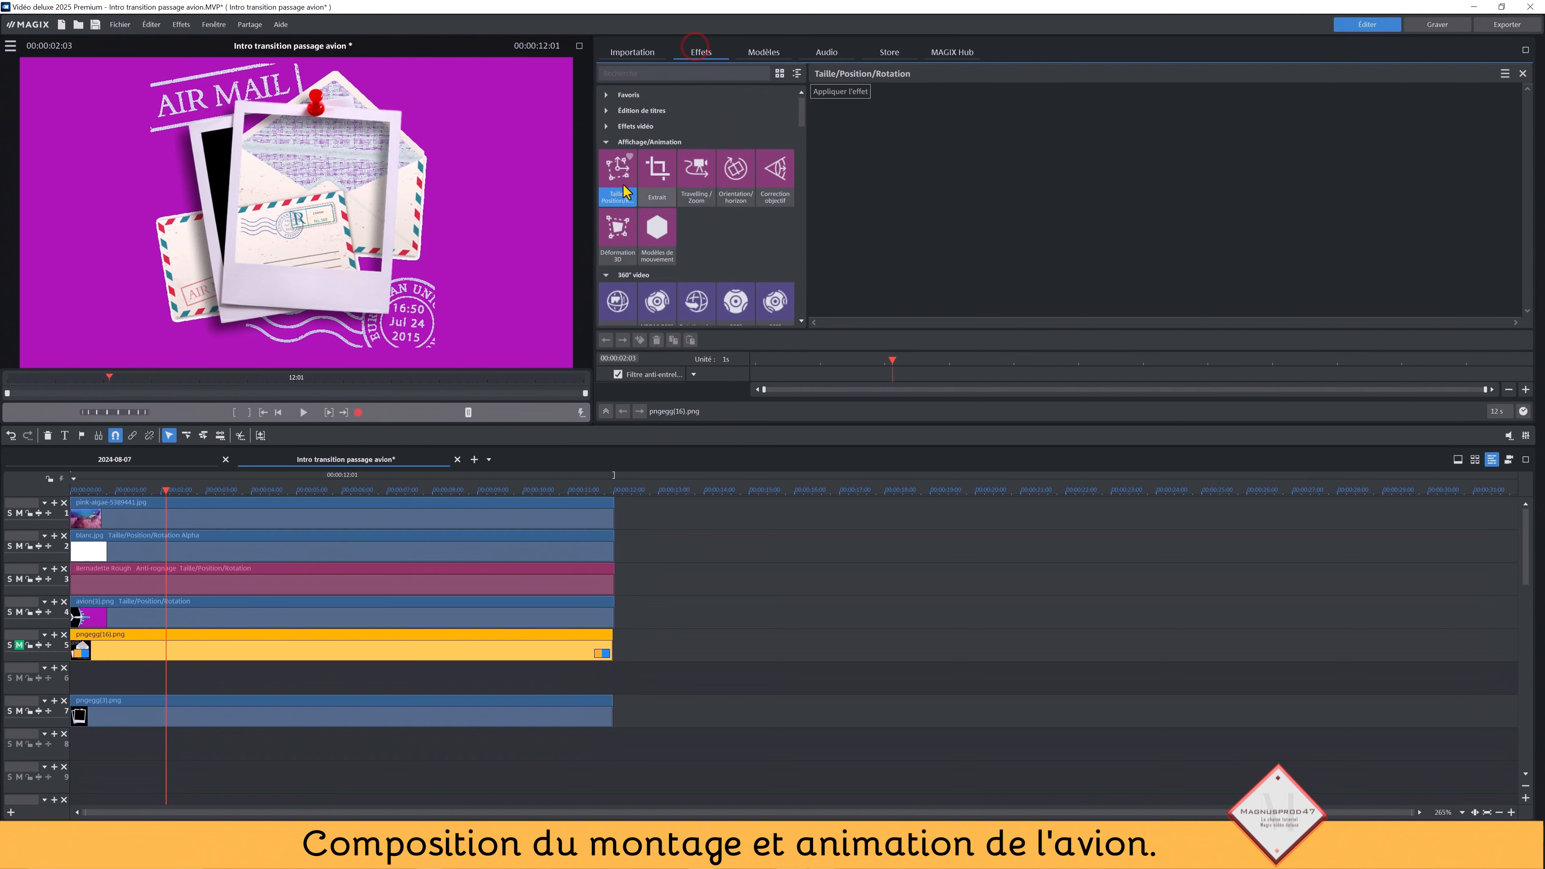
{"action": "left_click", "coordinate": [825, 91]}
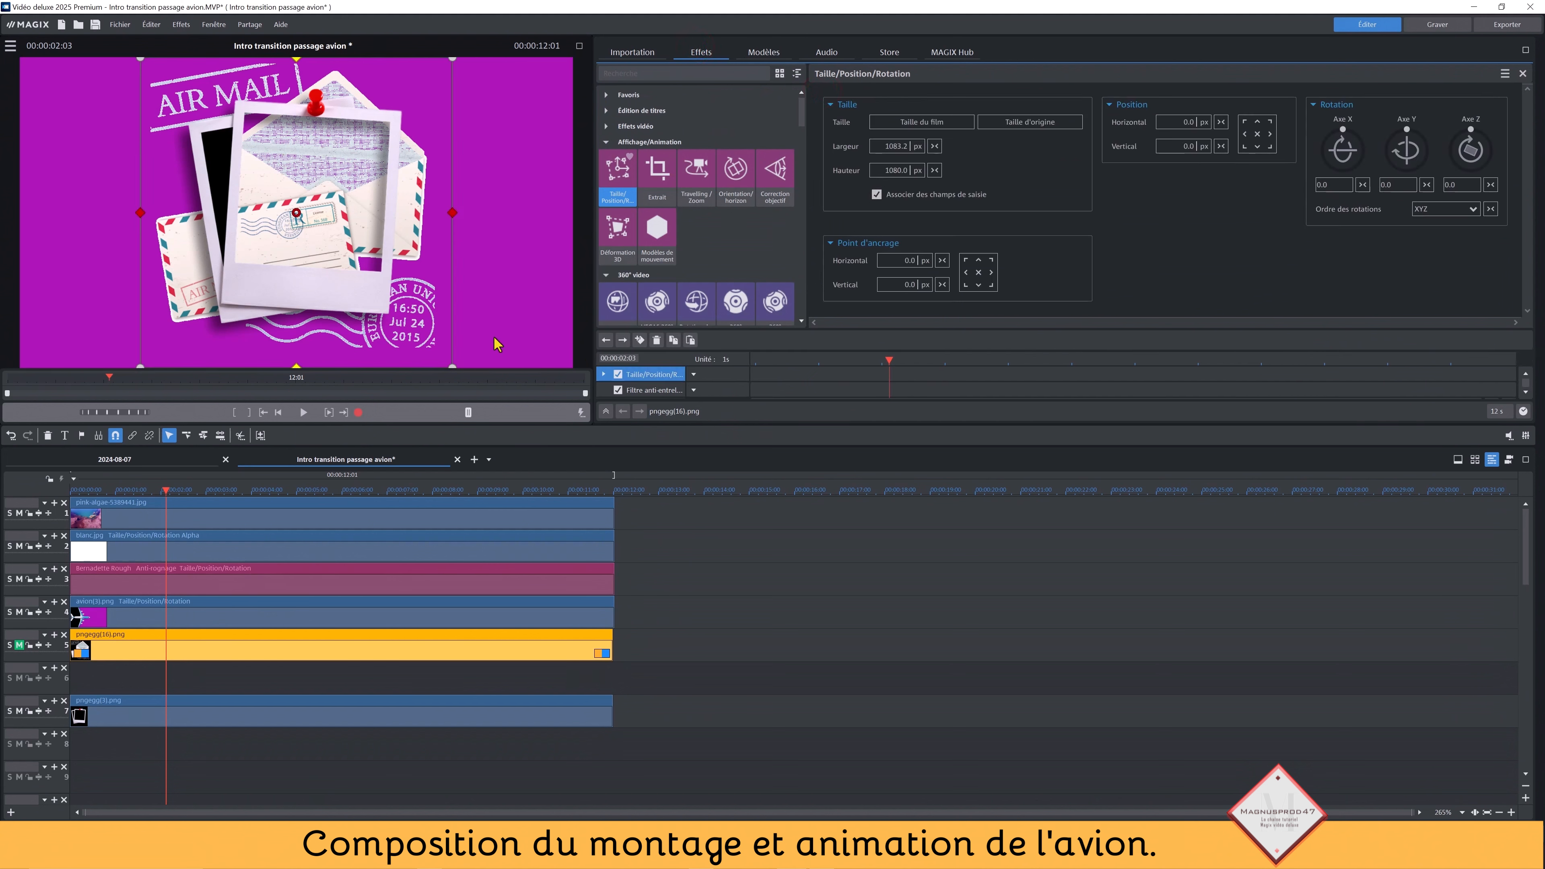
{"action": "left_click_drag", "start_coordinate": [902, 143], "coordinate": [907, 60]}
{"action": "left_click_drag", "start_coordinate": [499, 185], "coordinate": [595, 192]}
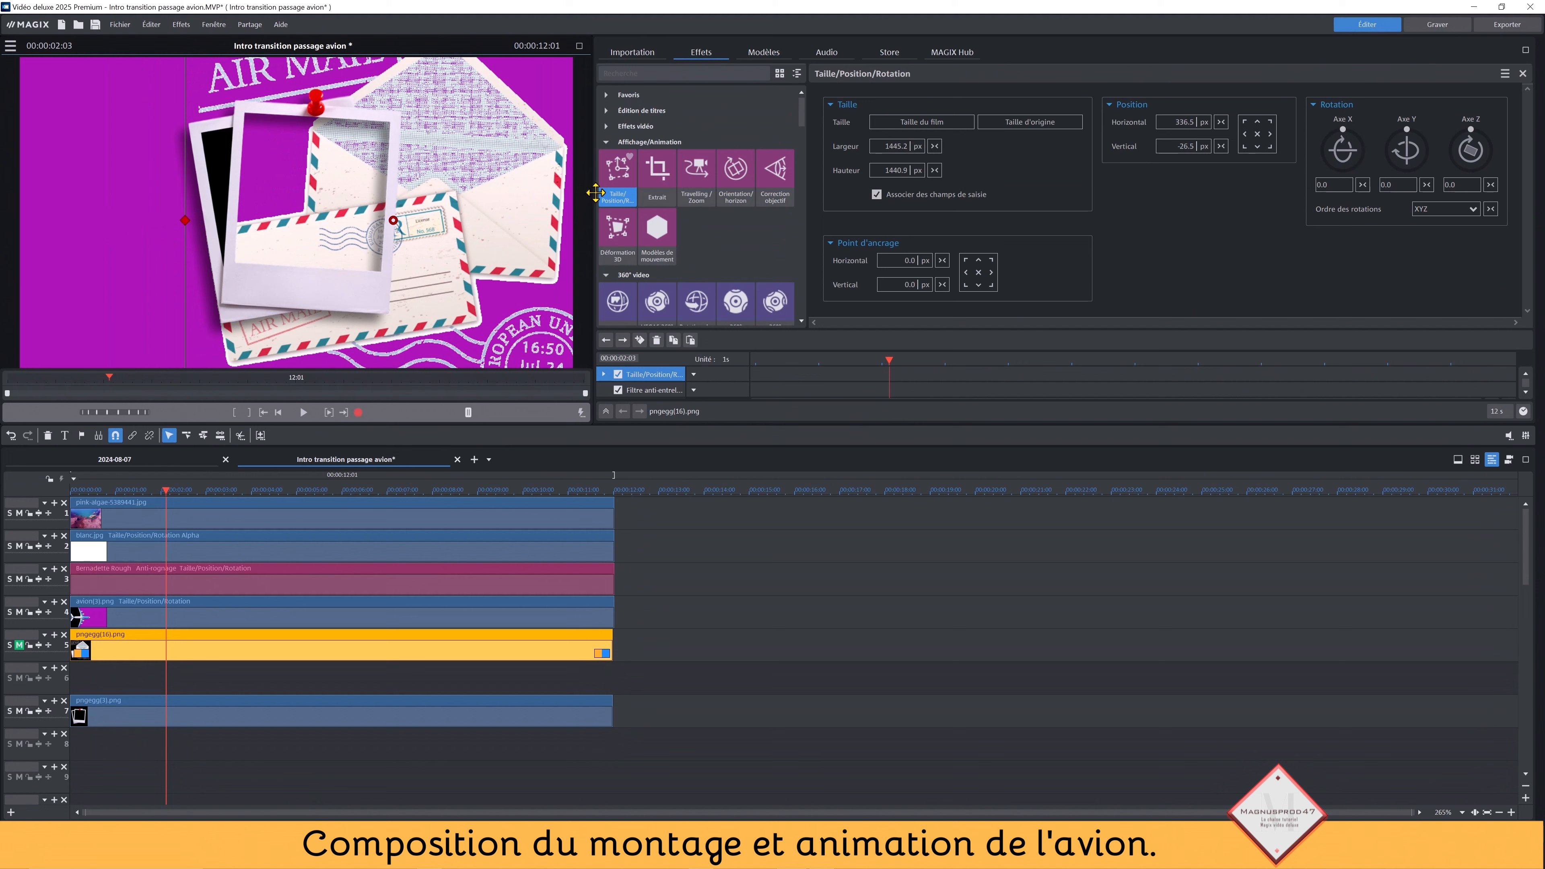
Apply Taille/Position/Rotation to the pinned Polaroid, shrink it to about 513 px wide and place it at about 290, 119 px over the envelope.
{"action": "left_click", "coordinate": [149, 710]}
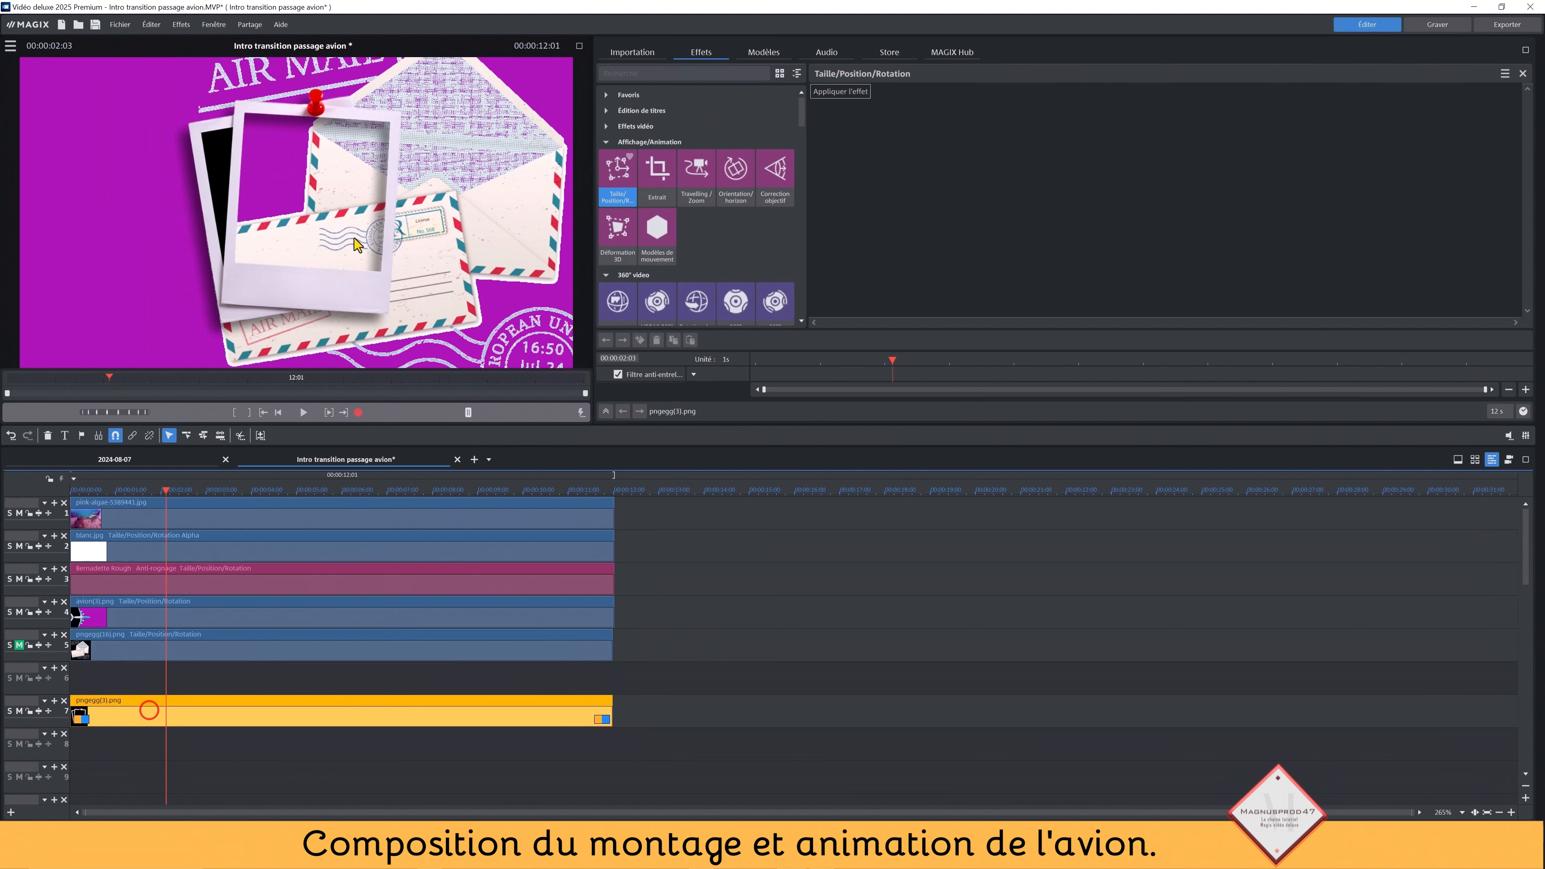
{"action": "left_click", "coordinate": [840, 91]}
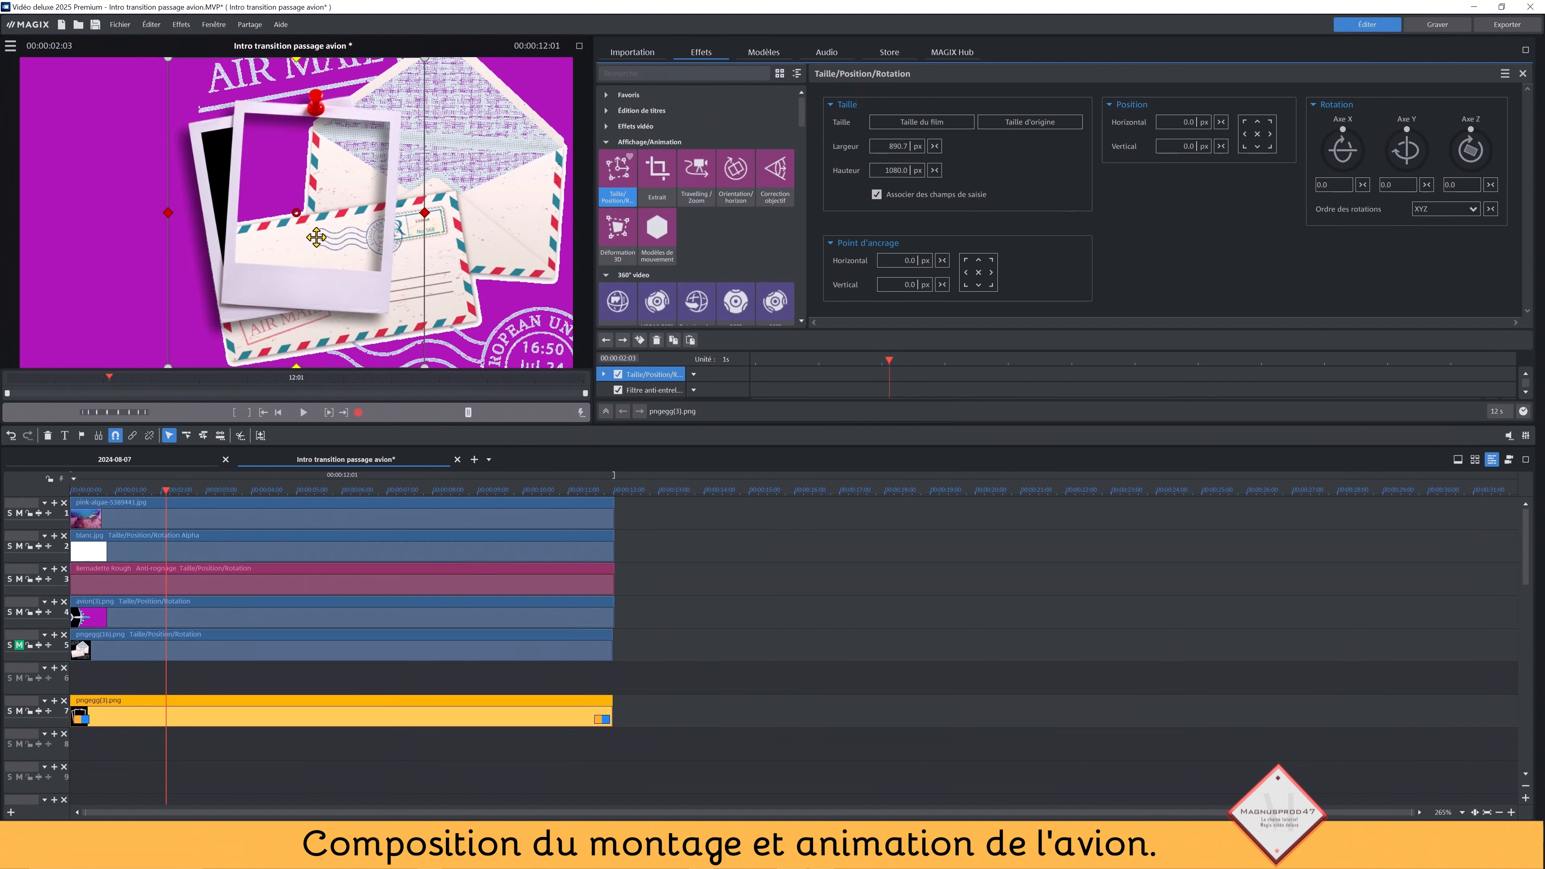
{"action": "left_click_drag", "start_coordinate": [316, 238], "coordinate": [467, 218]}
{"action": "left_click_drag", "start_coordinate": [573, 349], "coordinate": [511, 285]}
{"action": "left_click_drag", "start_coordinate": [504, 207], "coordinate": [552, 225]}
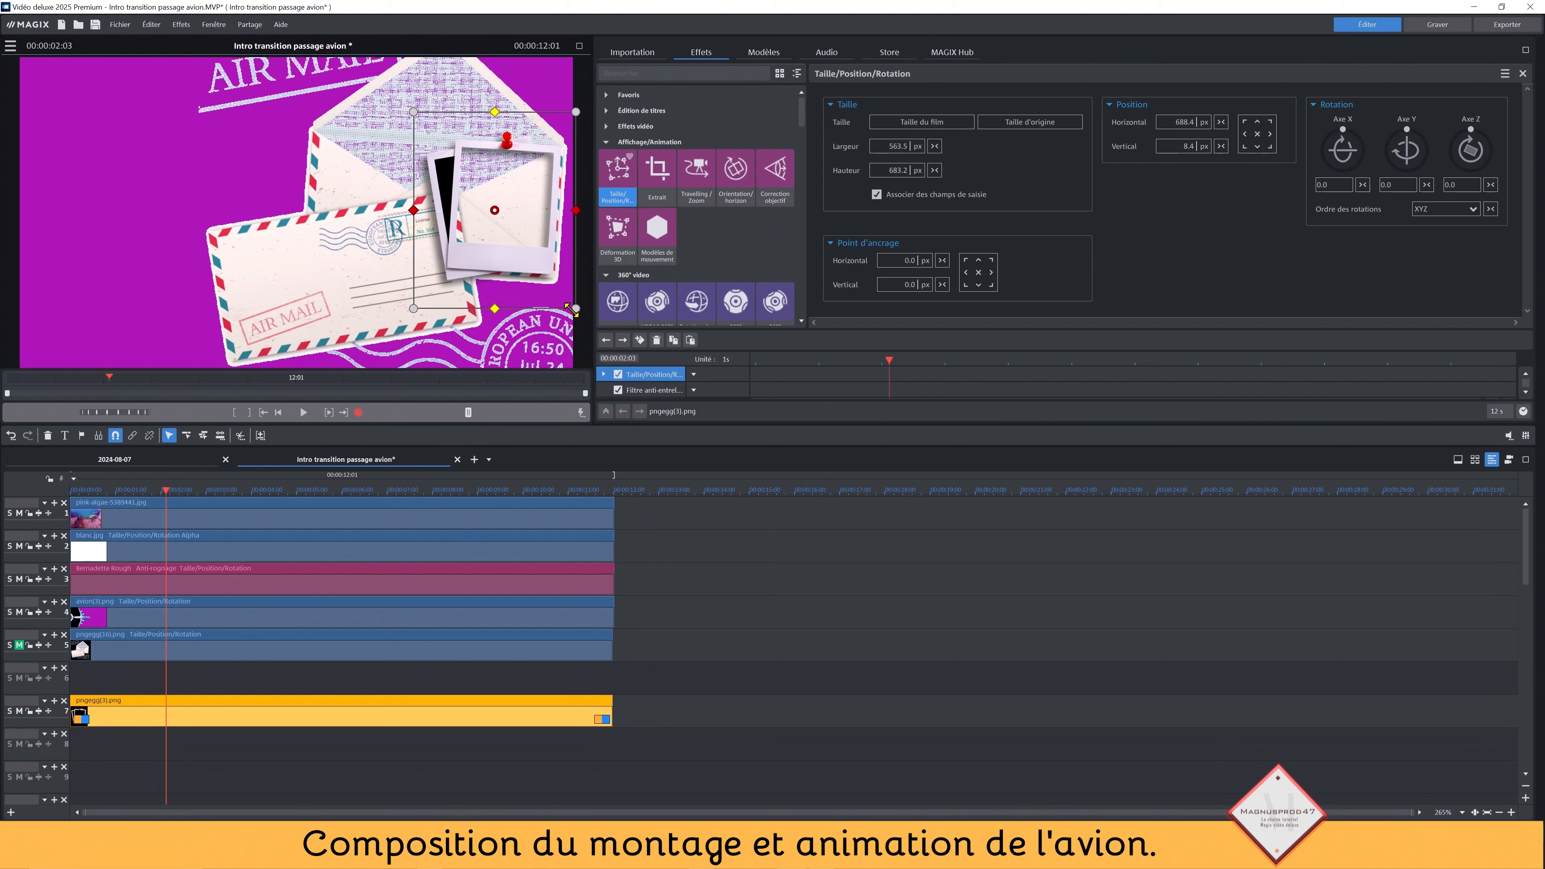
{"action": "left_click_drag", "start_coordinate": [572, 309], "coordinate": [568, 300]}
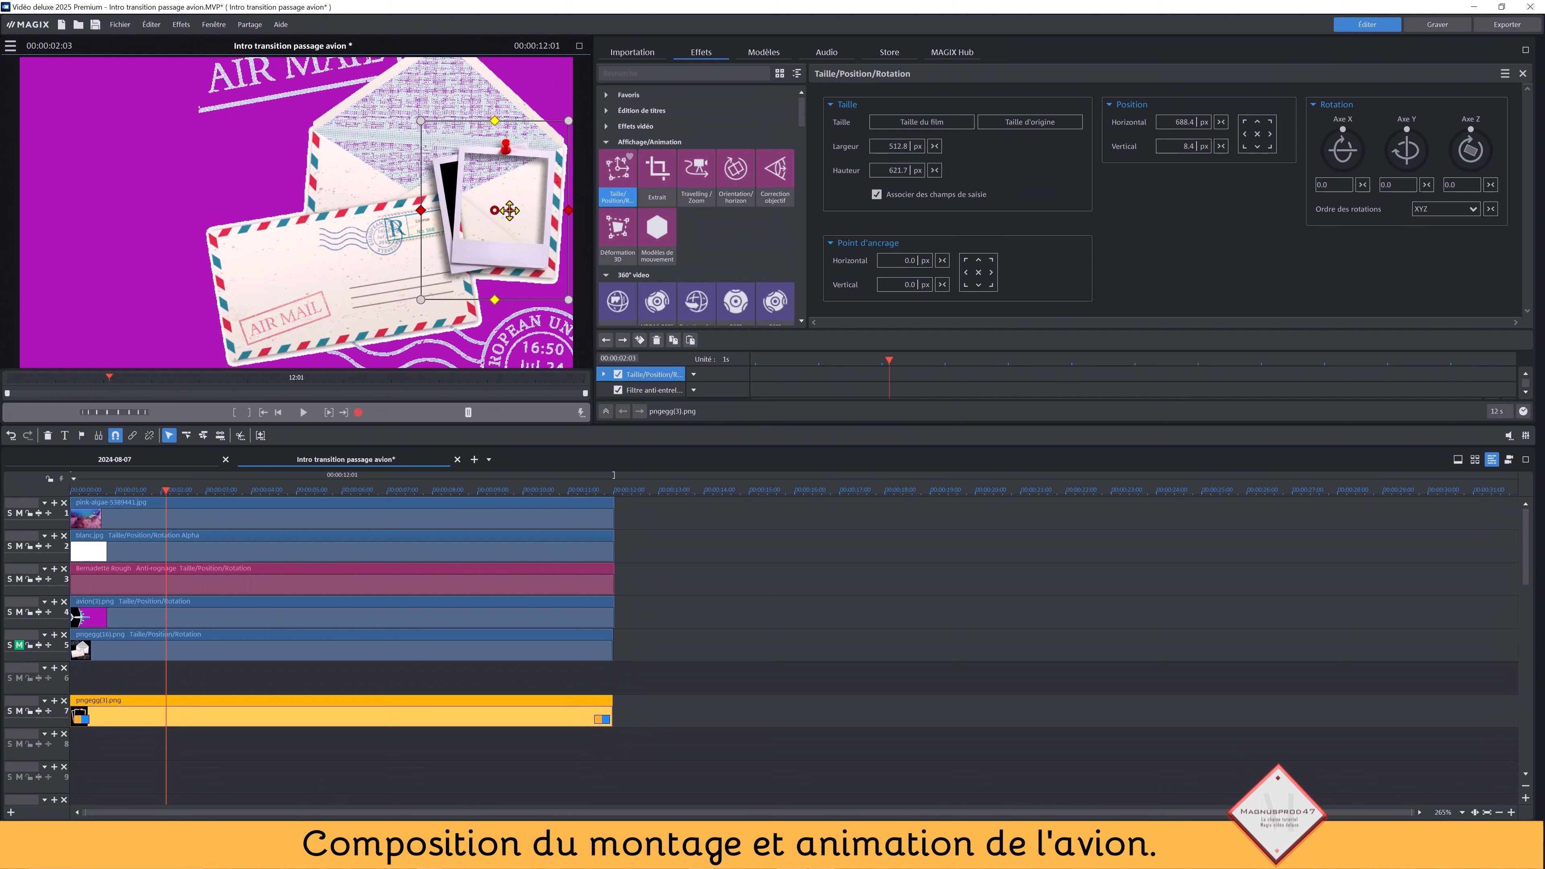
{"action": "left_click_drag", "start_coordinate": [510, 211], "coordinate": [394, 178]}
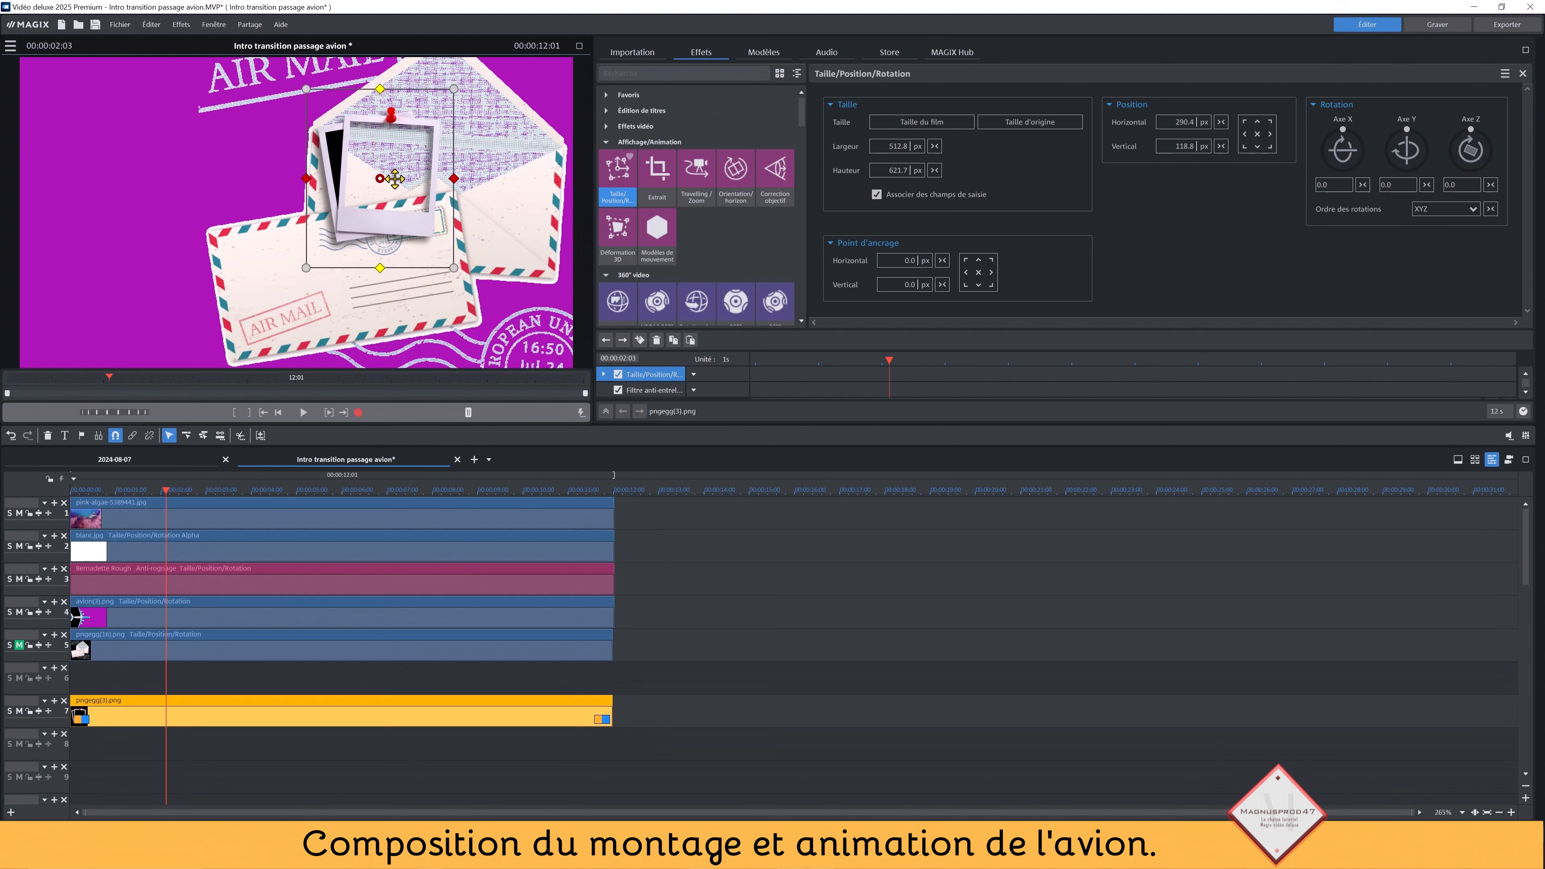
Add polaroide 1.png to track 9 at 0 seconds and extend the clip to the end of the film.
{"action": "left_click", "coordinate": [632, 51]}
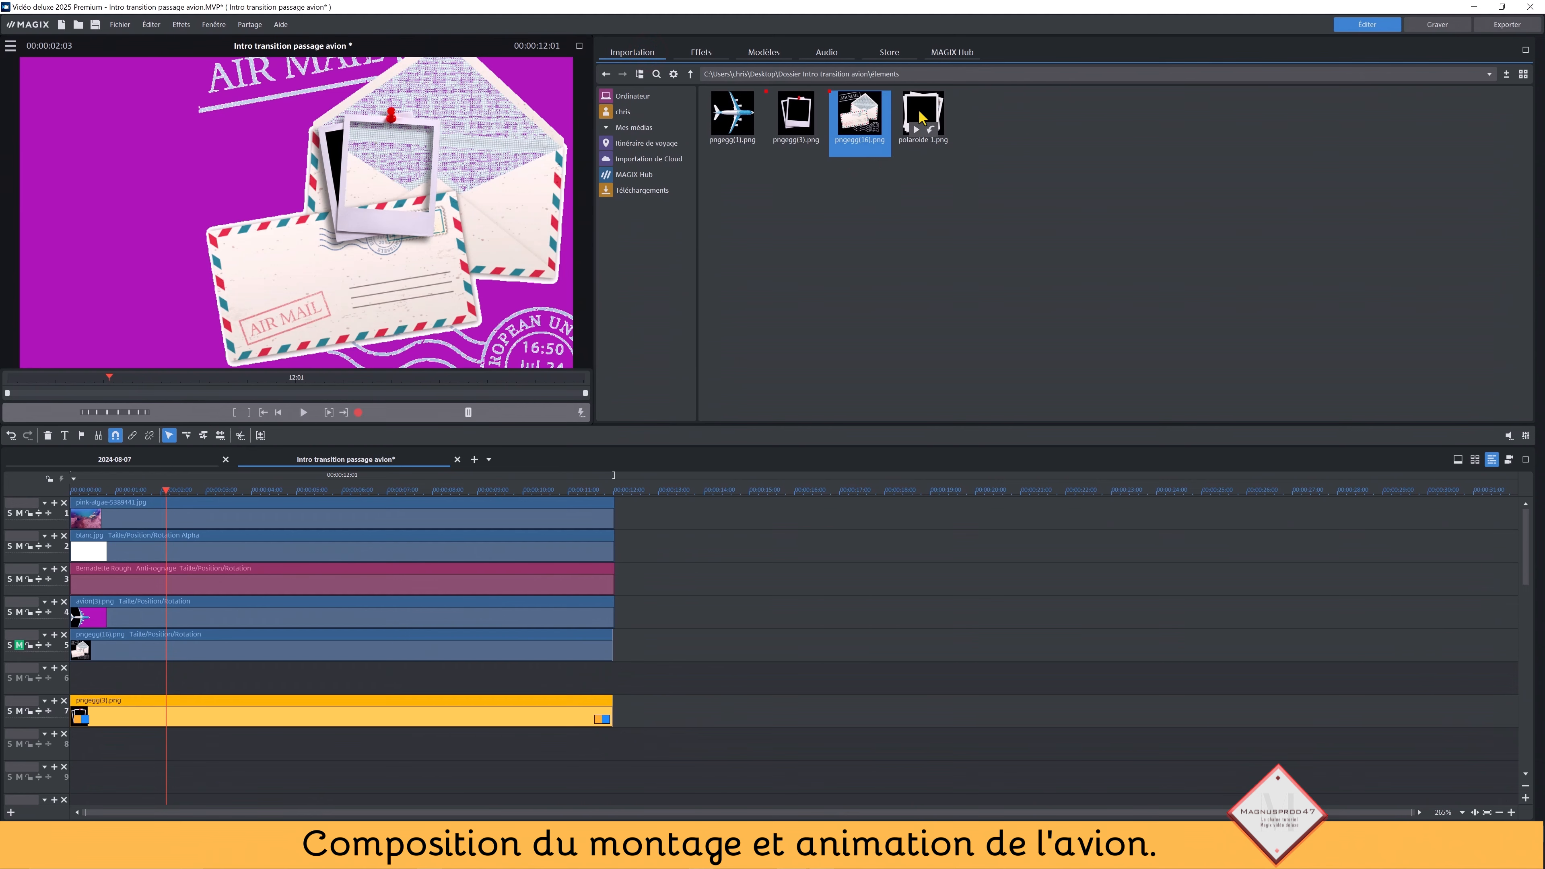
{"action": "left_click_drag", "start_coordinate": [922, 117], "coordinate": [134, 784]}
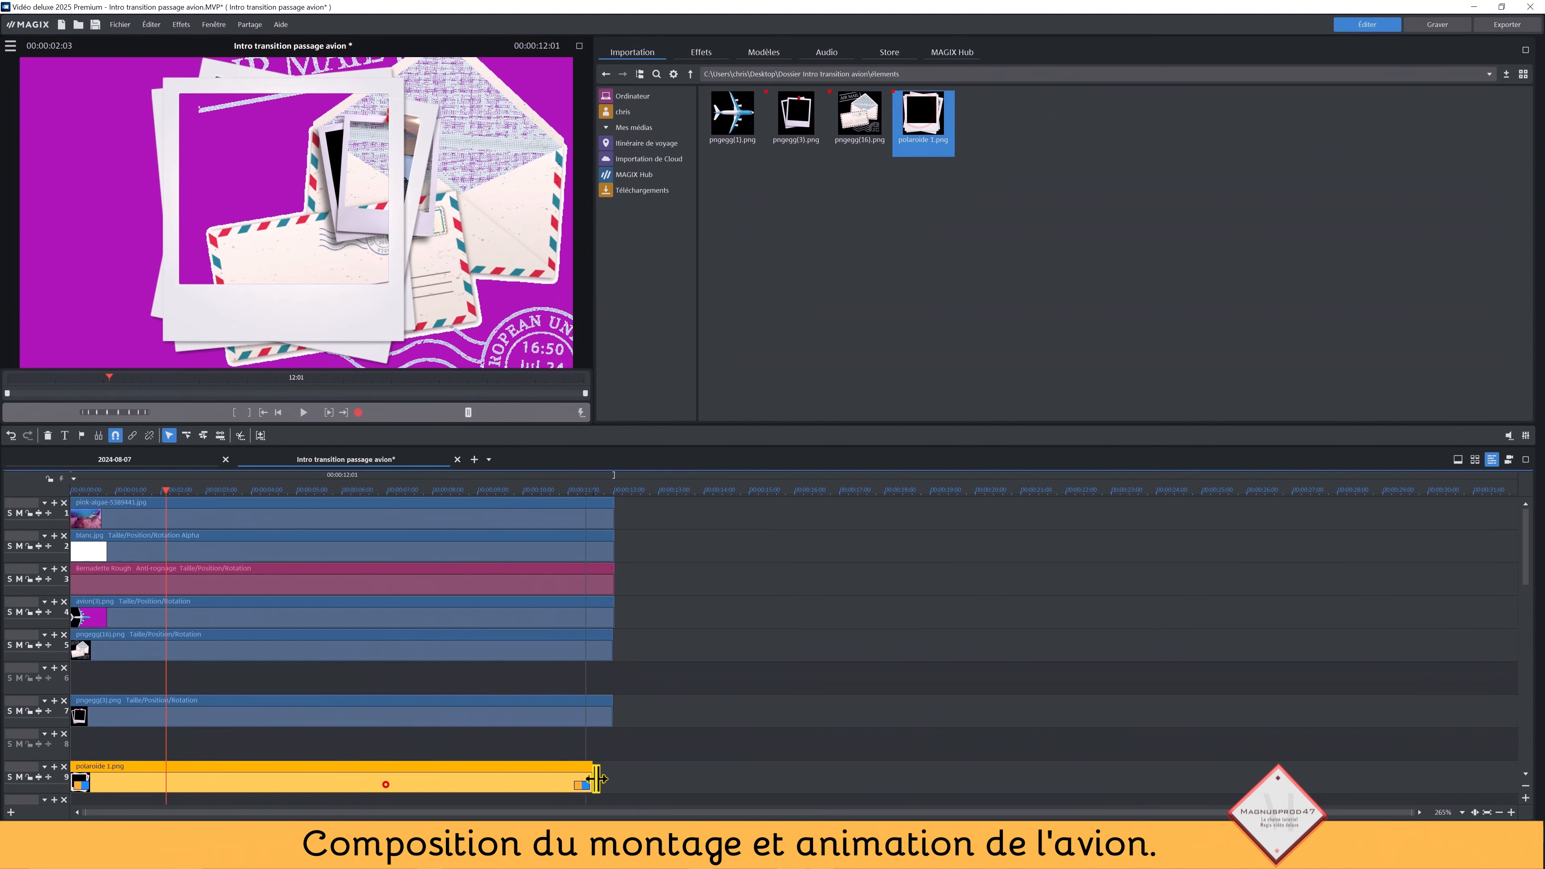
{"action": "left_click_drag", "start_coordinate": [597, 779], "coordinate": [615, 780]}
Copy the pinned Polaroid's video effects onto polaroide 1.png, and size that frame to 450 px wide at about 641, 102 px.
{"action": "right_click", "coordinate": [253, 718]}
{"action": "left_click", "coordinate": [344, 595]}
{"action": "left_click", "coordinate": [545, 637]}
{"action": "left_click", "coordinate": [800, 469]}
{"action": "right_click", "coordinate": [469, 787]}
{"action": "left_click", "coordinate": [558, 659]}
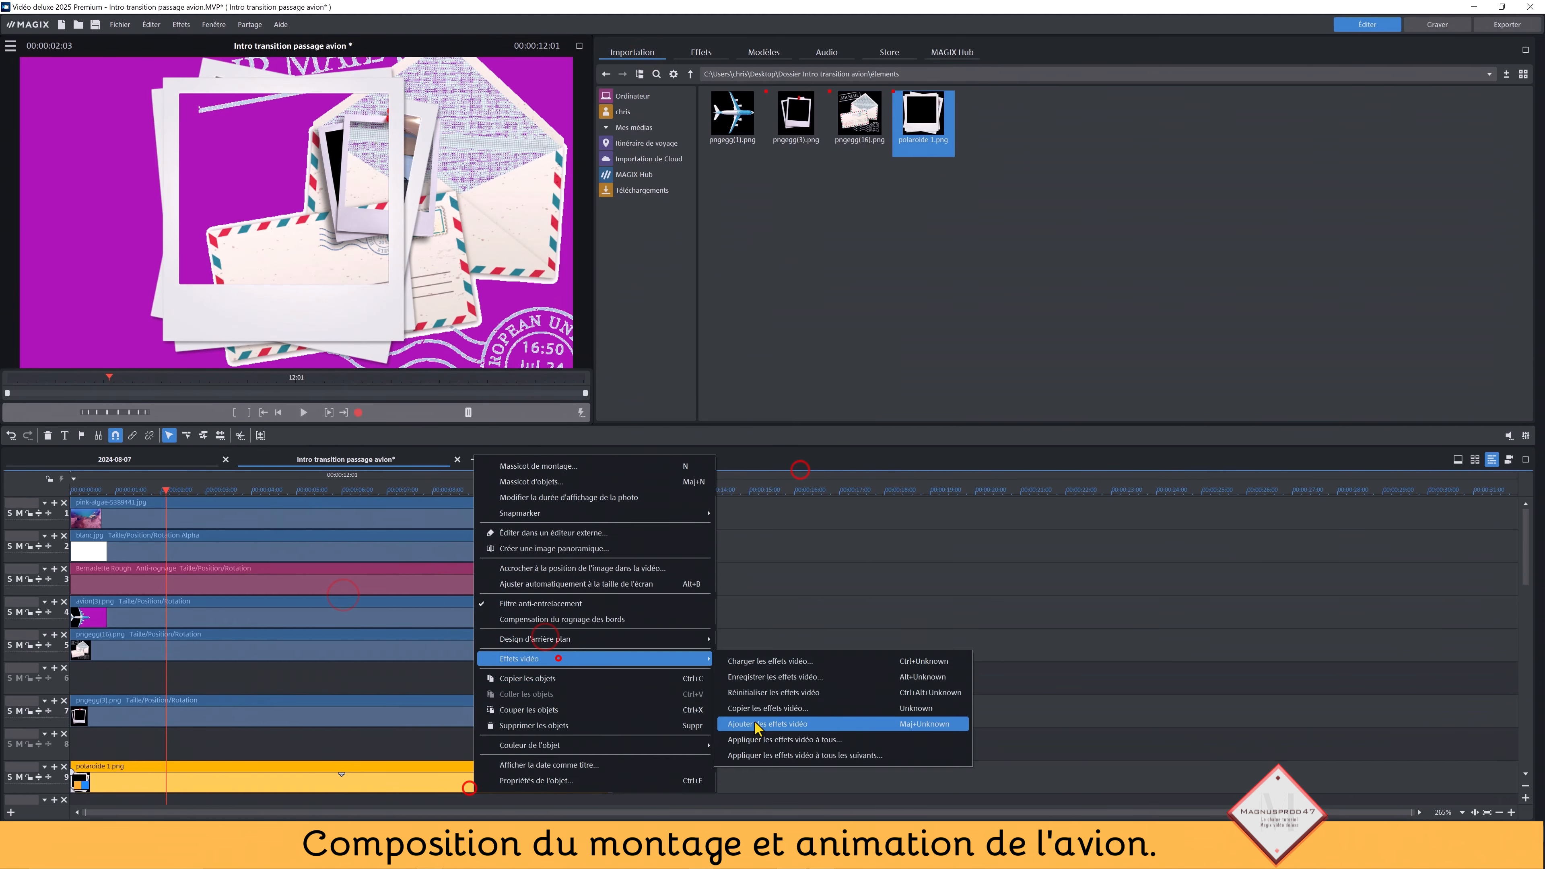
{"action": "left_click", "coordinate": [757, 723]}
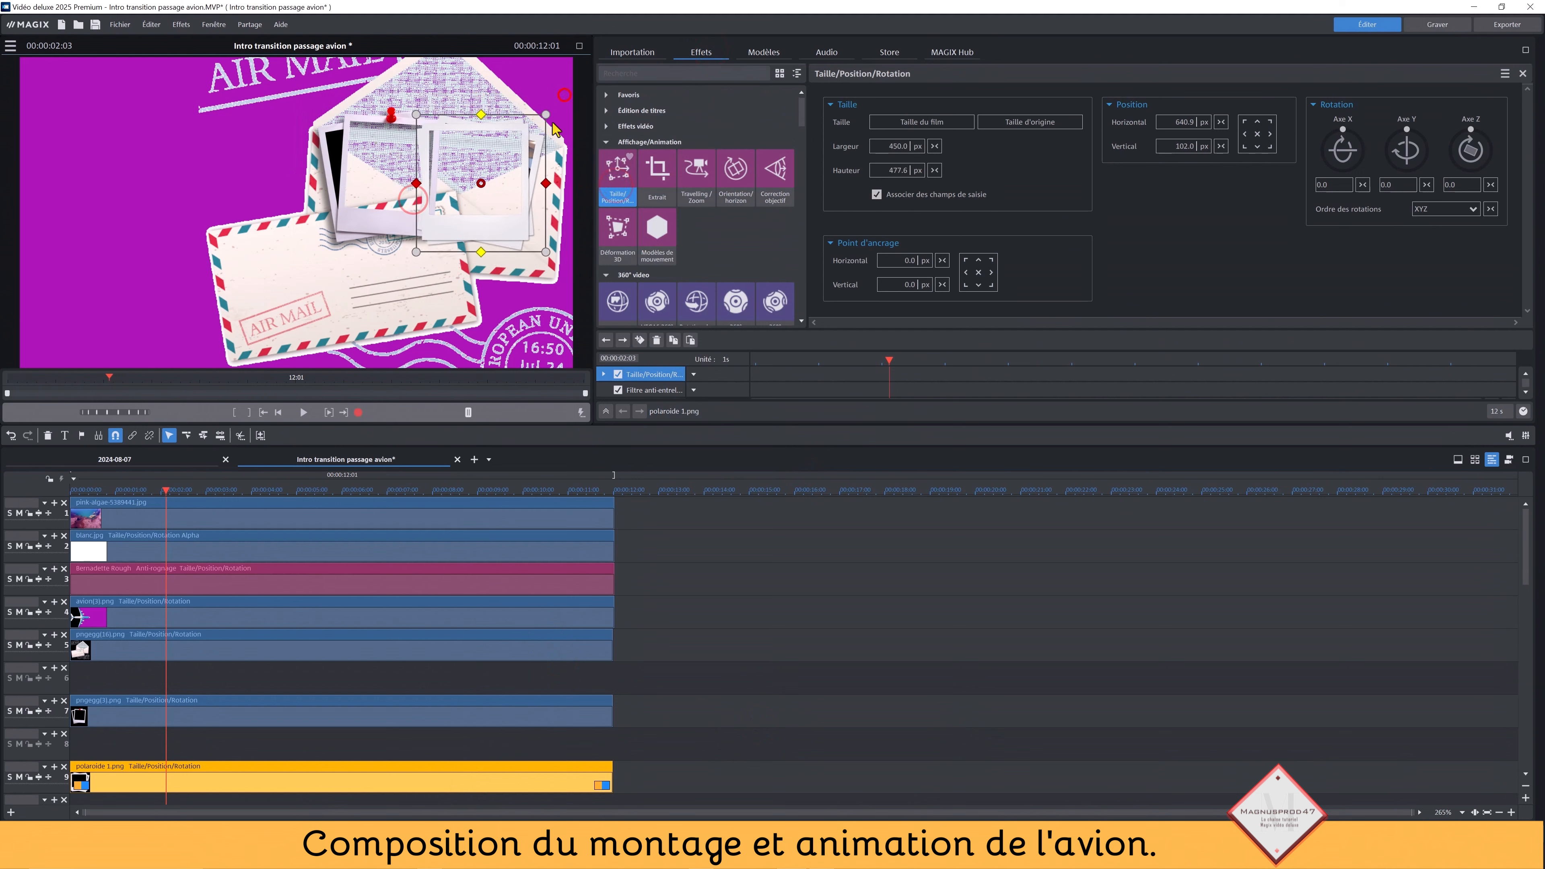
Tilt the polaroide 1.png frame counter-clockwise around the Z axis, and tilt the pinned Polaroid clockwise at a slightly lower position.
{"action": "left_click_drag", "start_coordinate": [1406, 129], "coordinate": [1348, 131]}
{"action": "left_click", "coordinate": [1423, 184]}
{"action": "left_click", "coordinate": [1363, 185]}
{"action": "left_click_drag", "start_coordinate": [1471, 129], "coordinate": [1473, 130]}
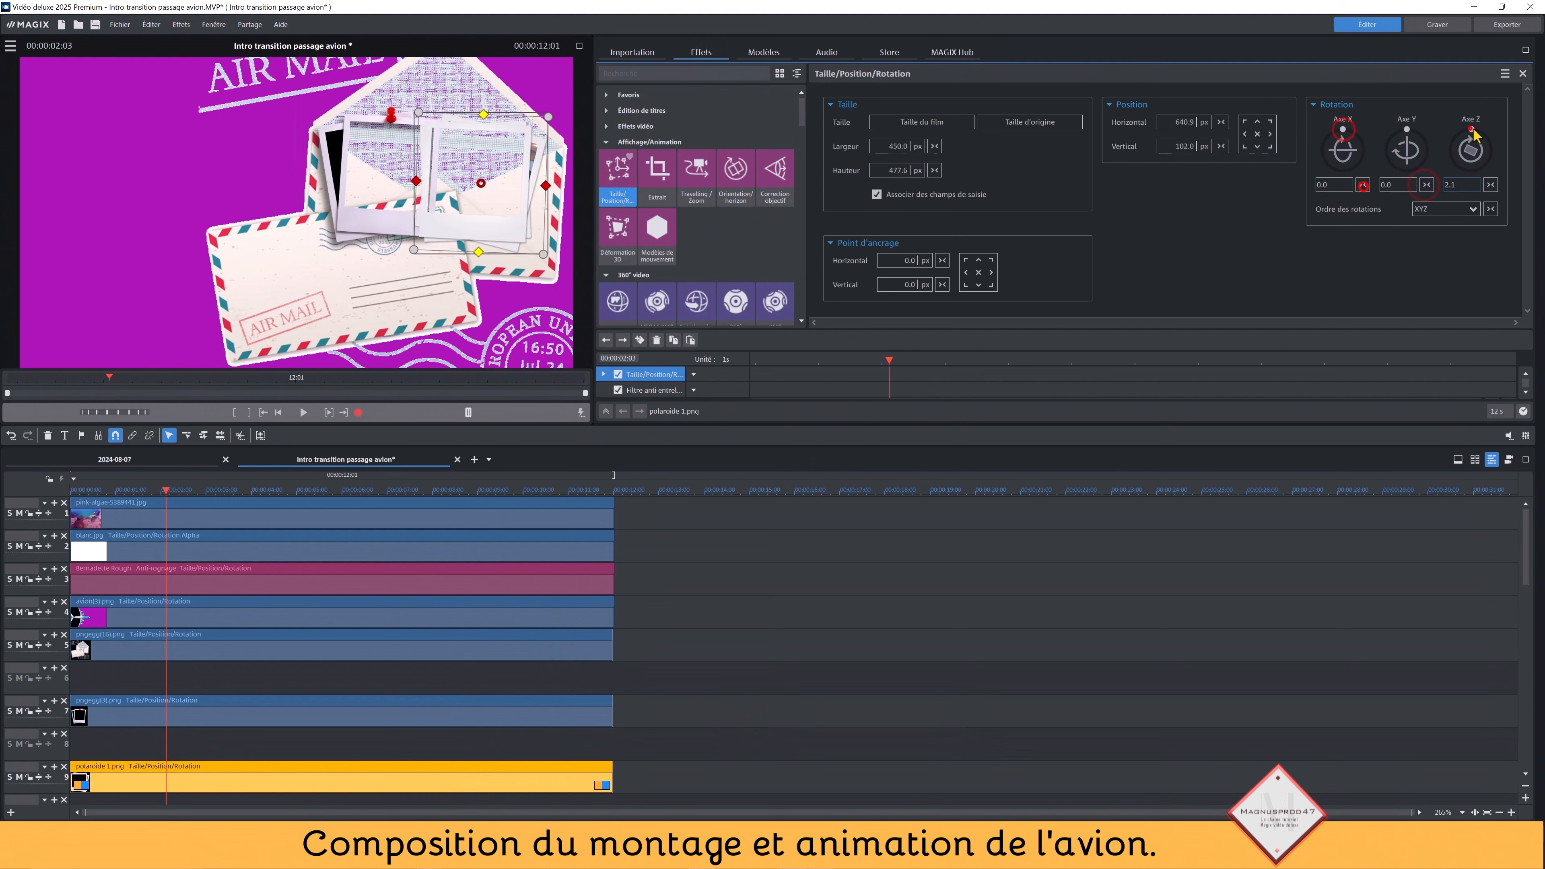
{"action": "left_click", "coordinate": [333, 720]}
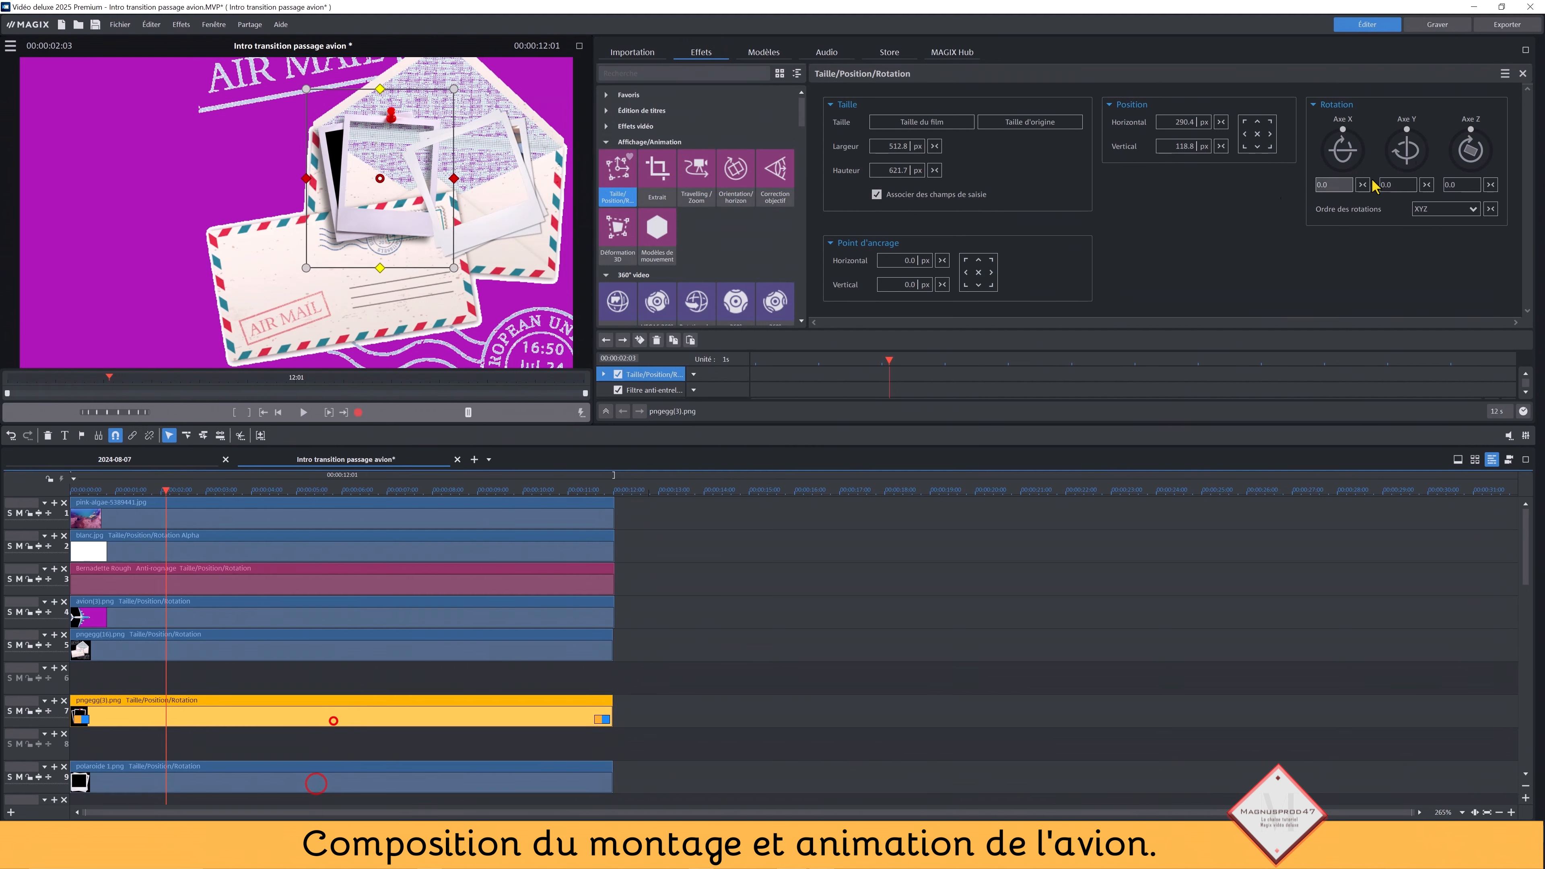
{"action": "left_click", "coordinate": [934, 631]}
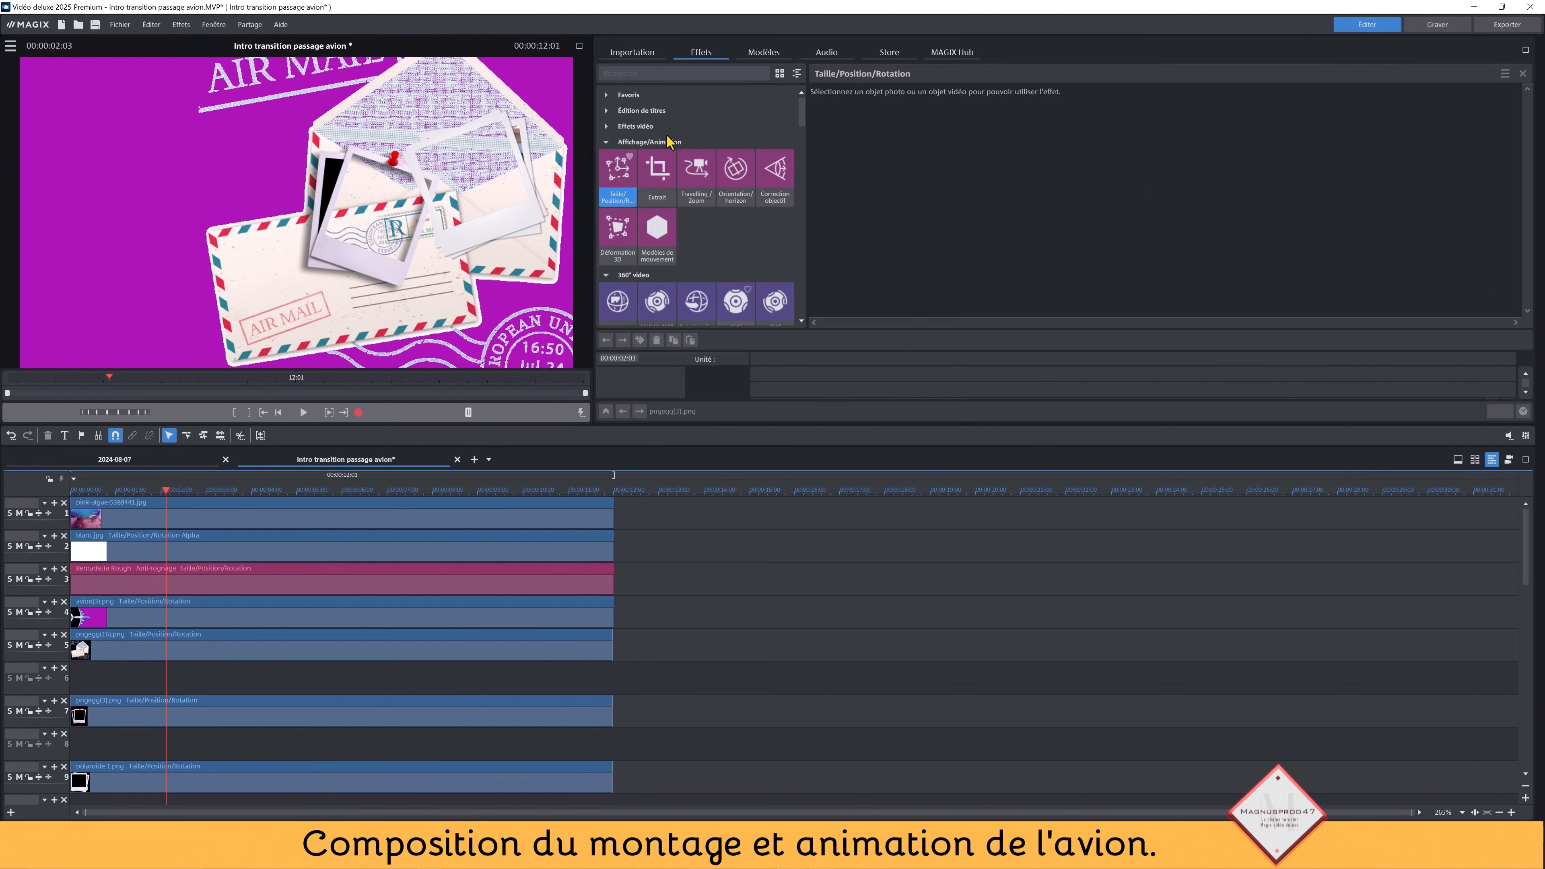
Add seascape-4636549.jpg from the images folder to track 6 at 0 seconds and extend it to the end of the film.
{"action": "left_click", "coordinate": [632, 51]}
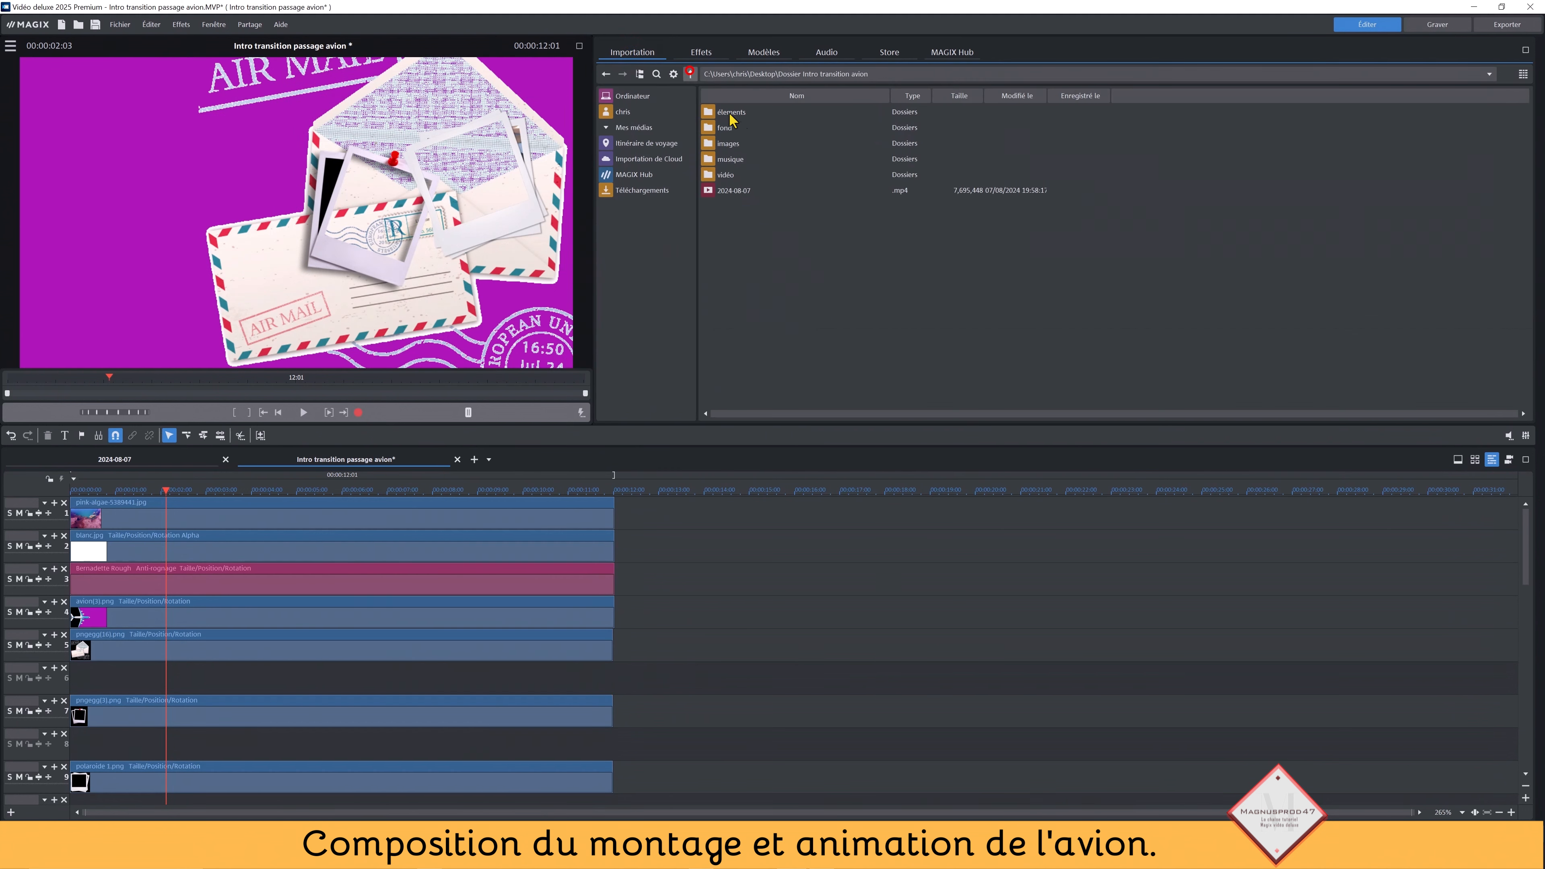
{"action": "left_click", "coordinate": [718, 144]}
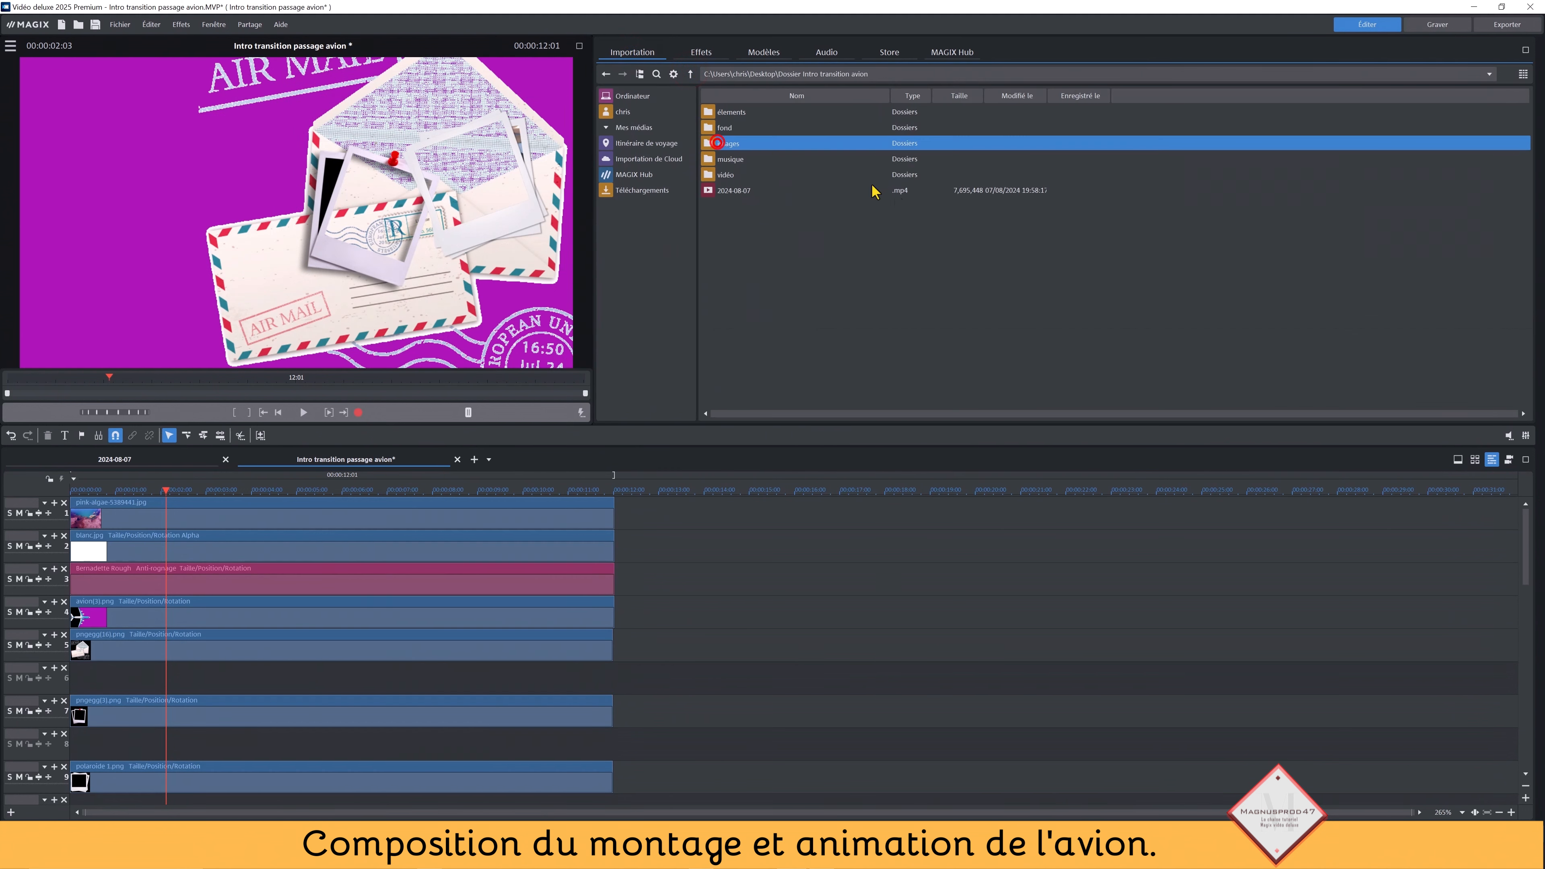
{"action": "double_click", "coordinate": [741, 148]}
{"action": "left_click_drag", "start_coordinate": [860, 115], "coordinate": [117, 698]}
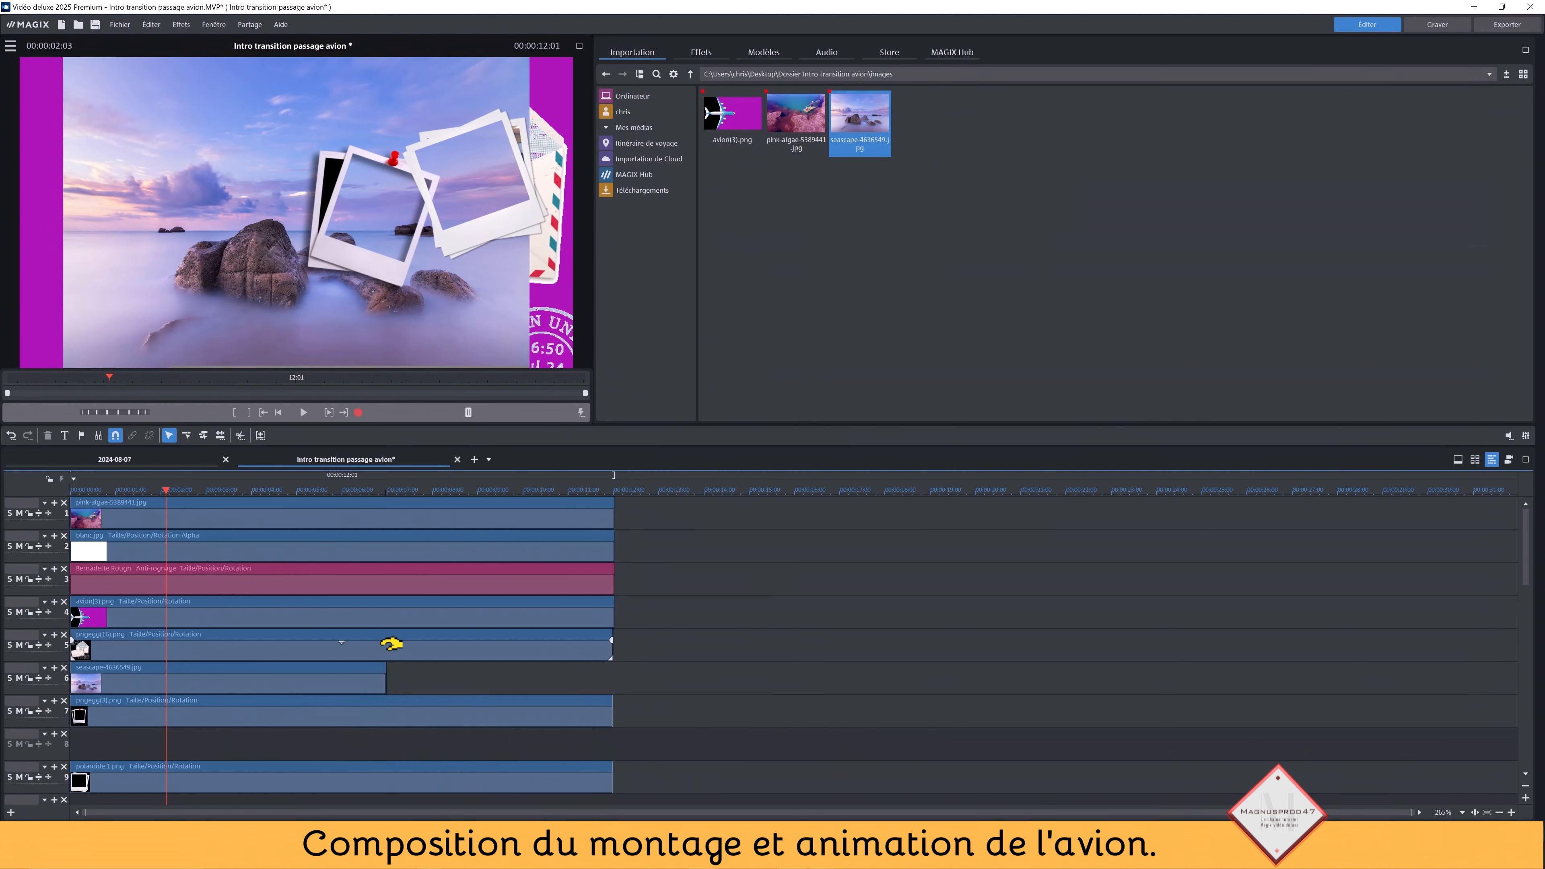
{"action": "left_click_drag", "start_coordinate": [384, 680], "coordinate": [608, 679]}
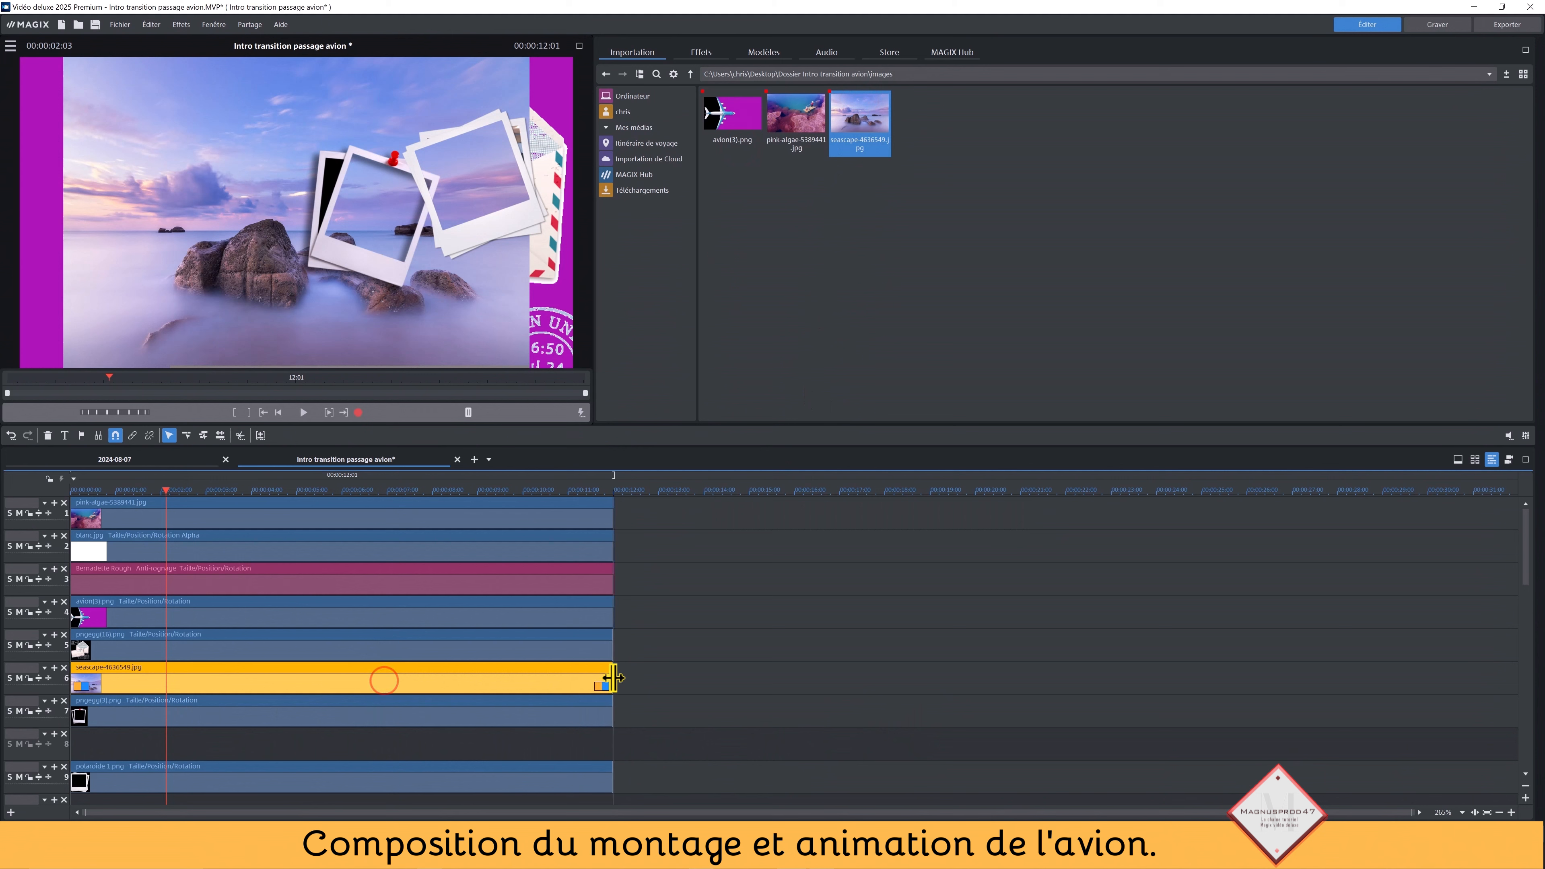
Apply Taille/Position/Rotation to the seascape image, shrink it to about 350 px wide and place it at about 278, 13 px over the pinned Polaroid.
{"action": "left_click", "coordinate": [699, 52]}
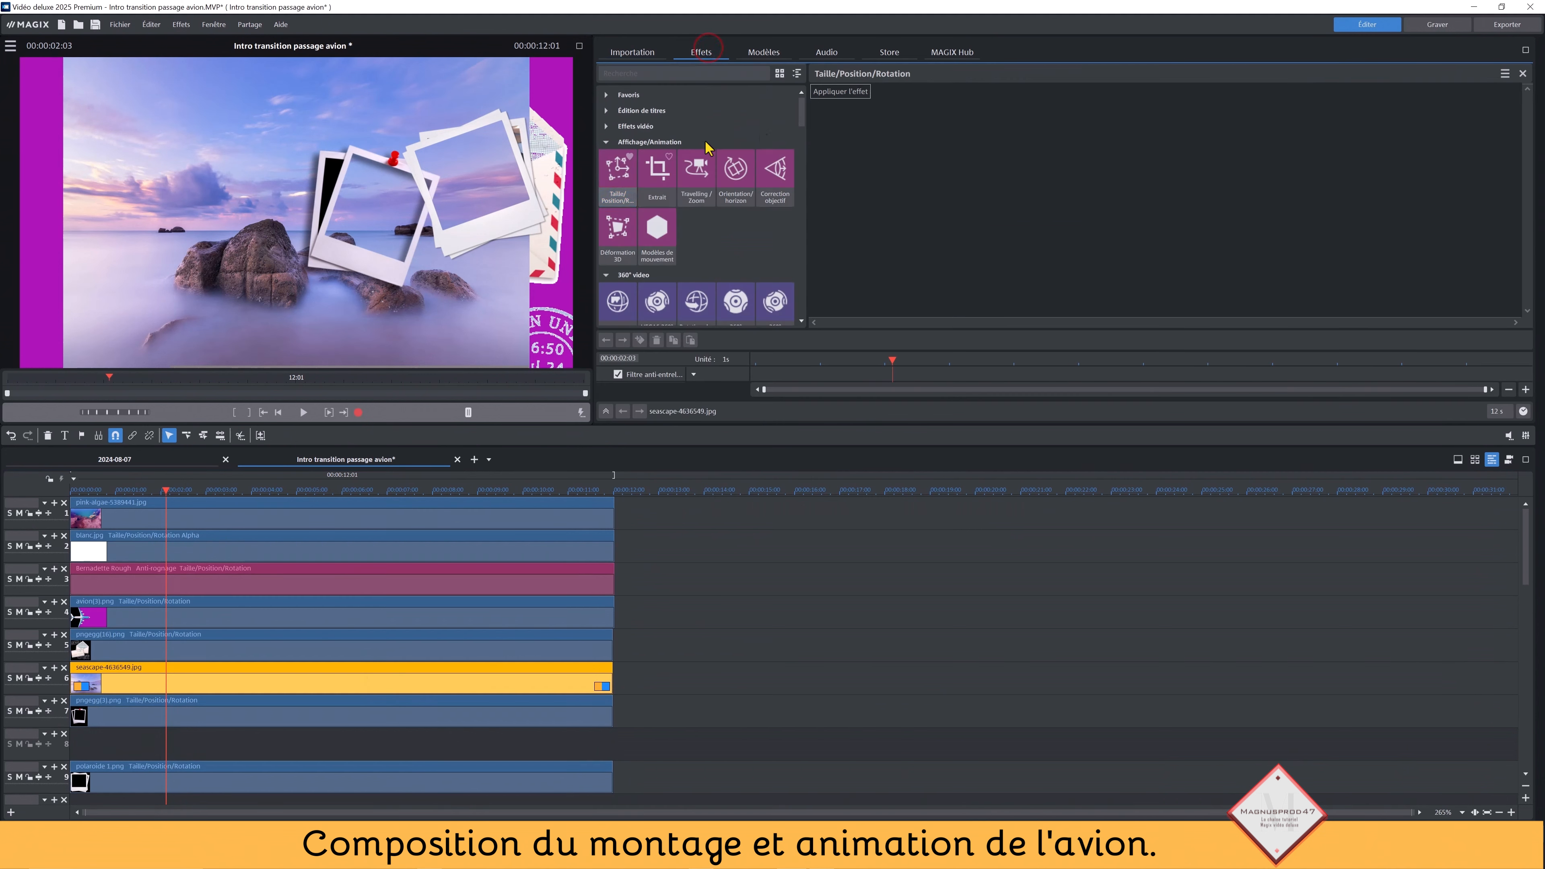
{"action": "left_click", "coordinate": [854, 91]}
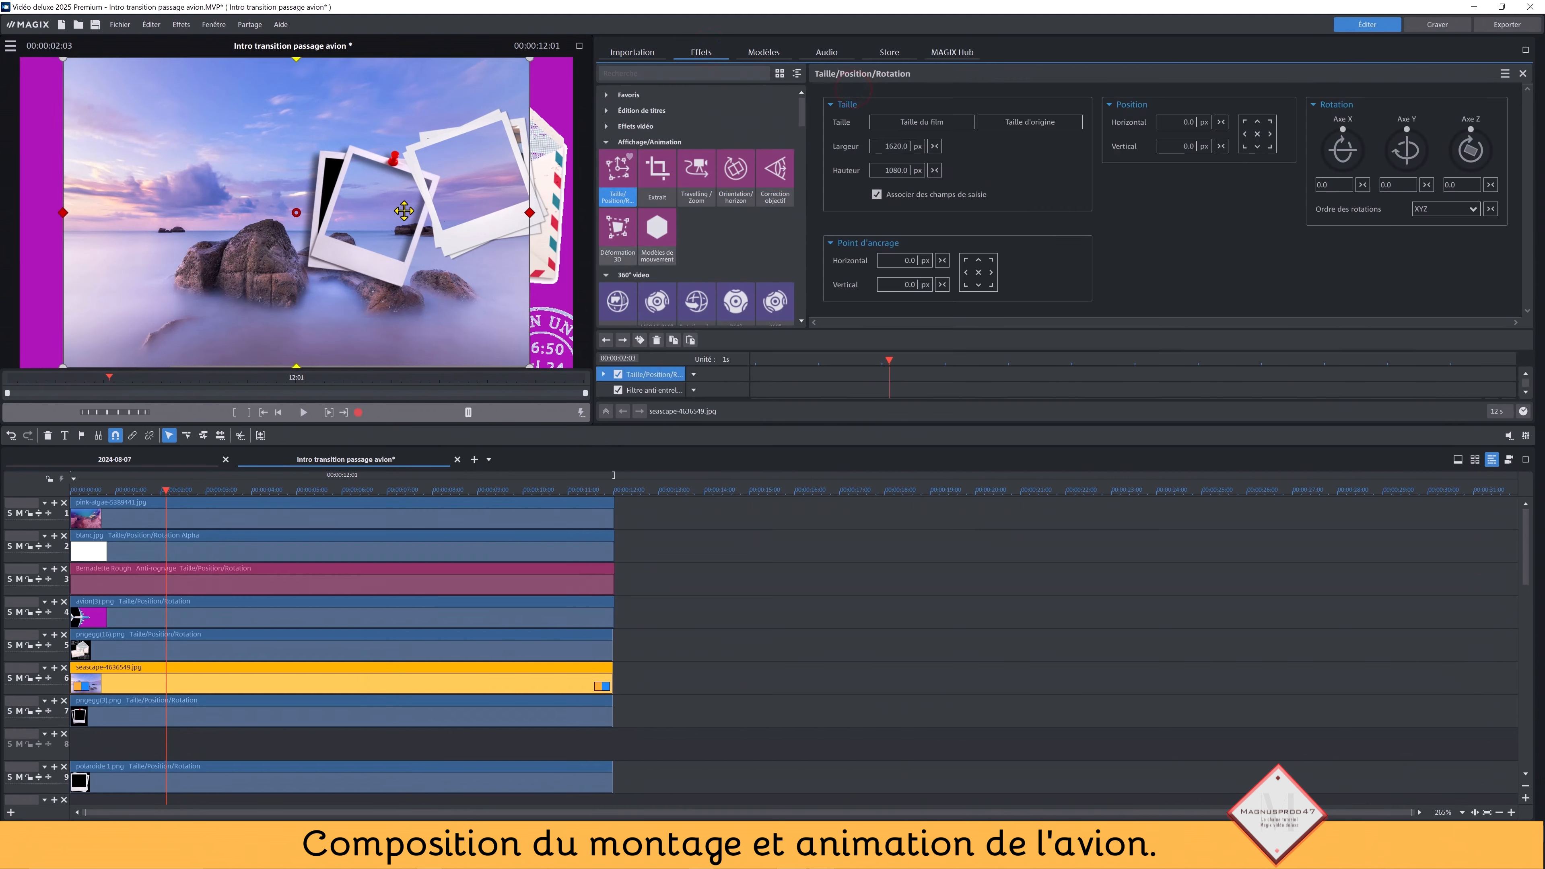
{"action": "left_click_drag", "start_coordinate": [63, 56], "coordinate": [368, 216]}
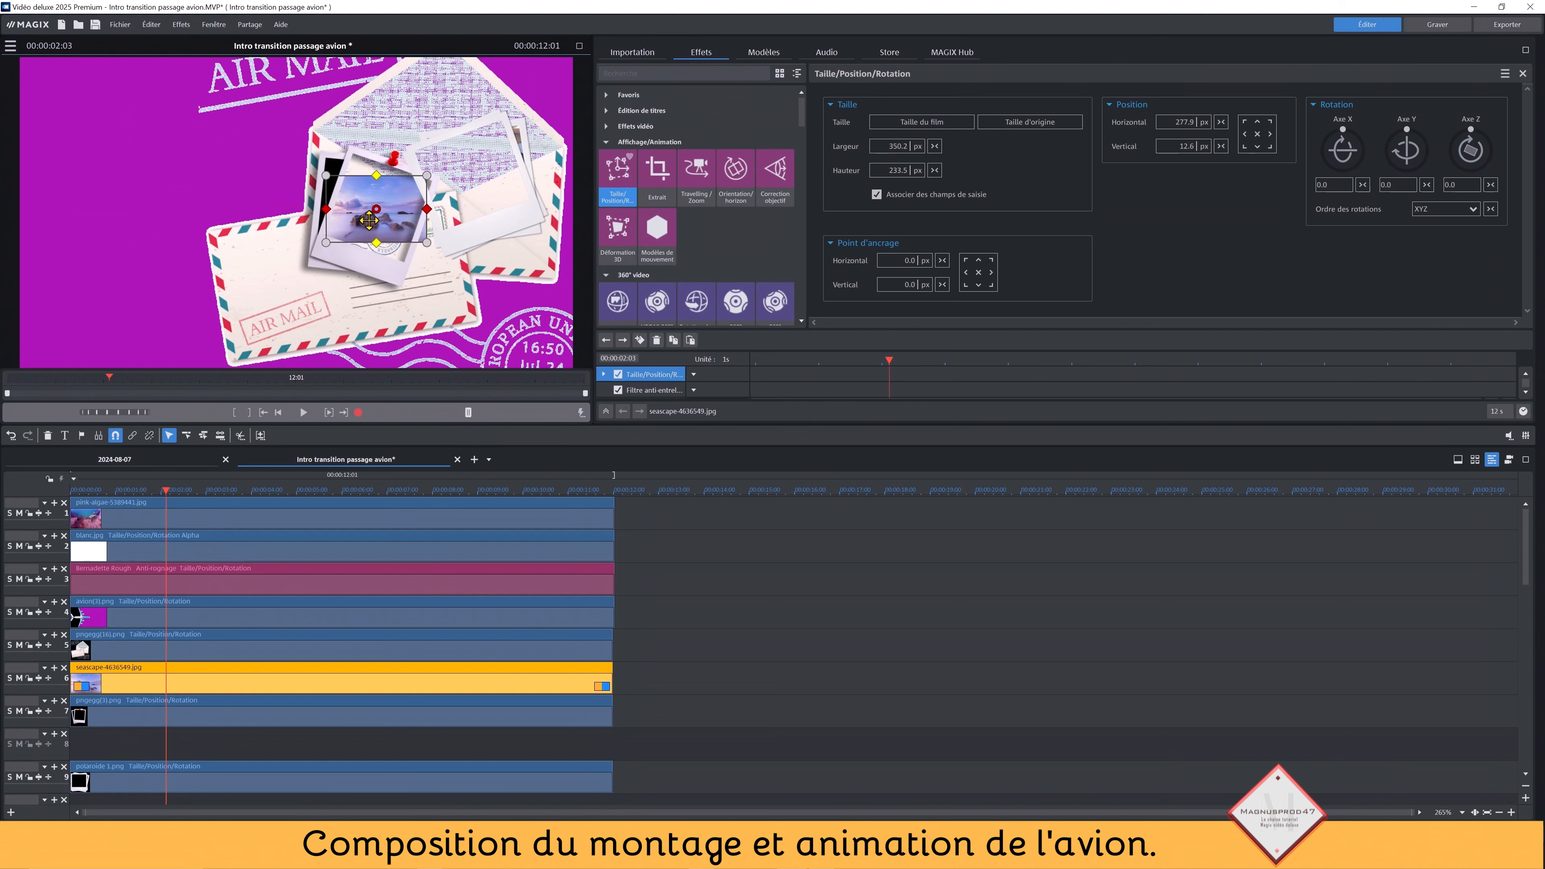
Apply Déformation 3D to the seascape image and pull its two upper corners and lower-left corner onto the pinned Polaroid's tilted opening.
{"action": "left_click", "coordinate": [624, 236]}
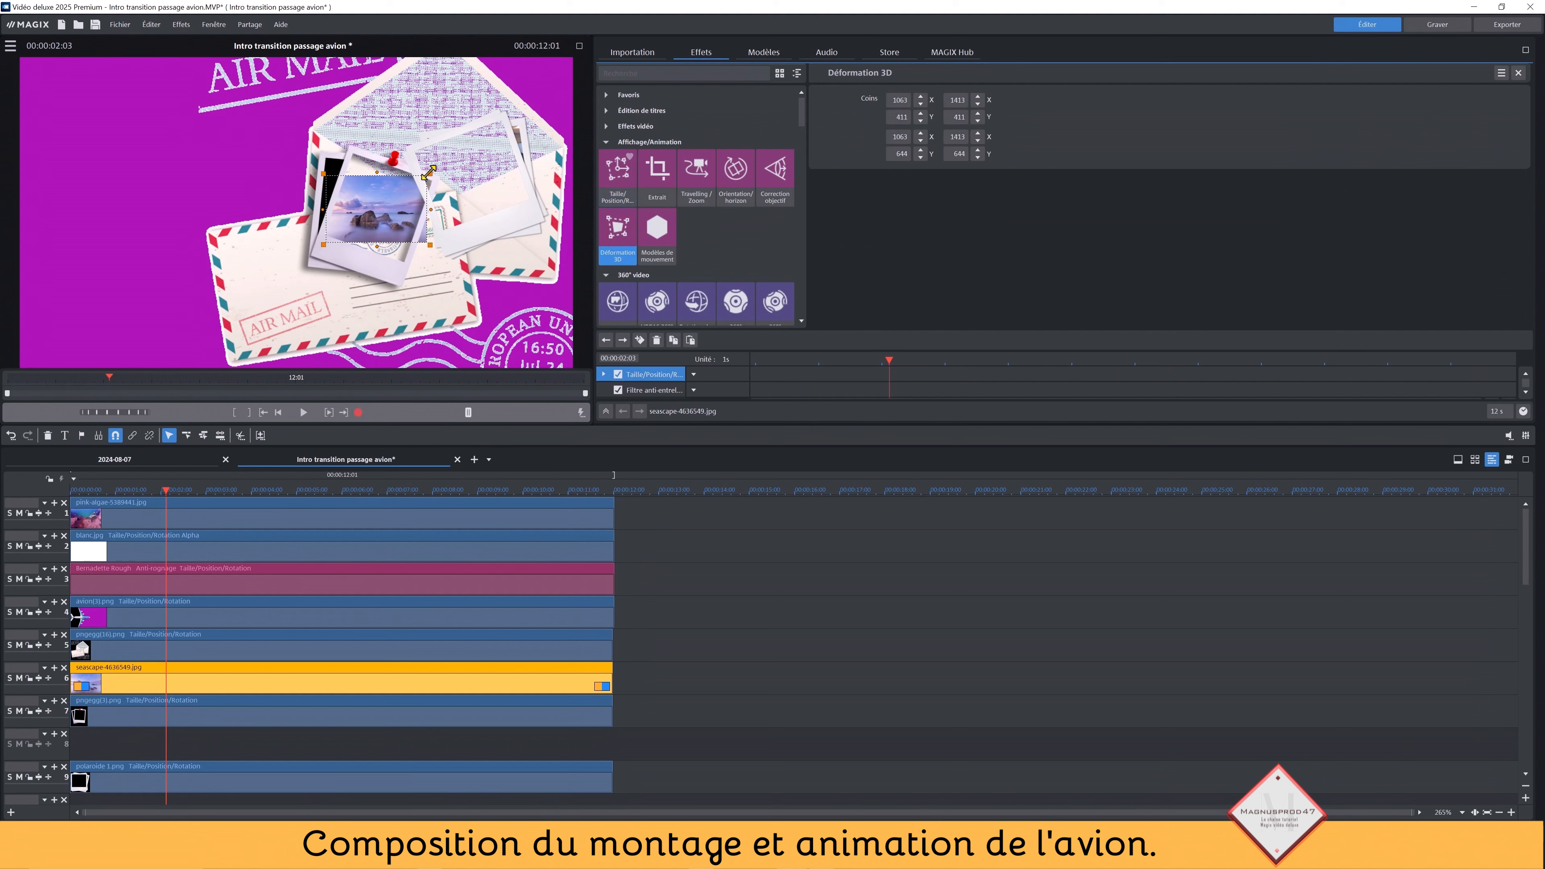
{"action": "left_click_drag", "start_coordinate": [429, 172], "coordinate": [436, 178]}
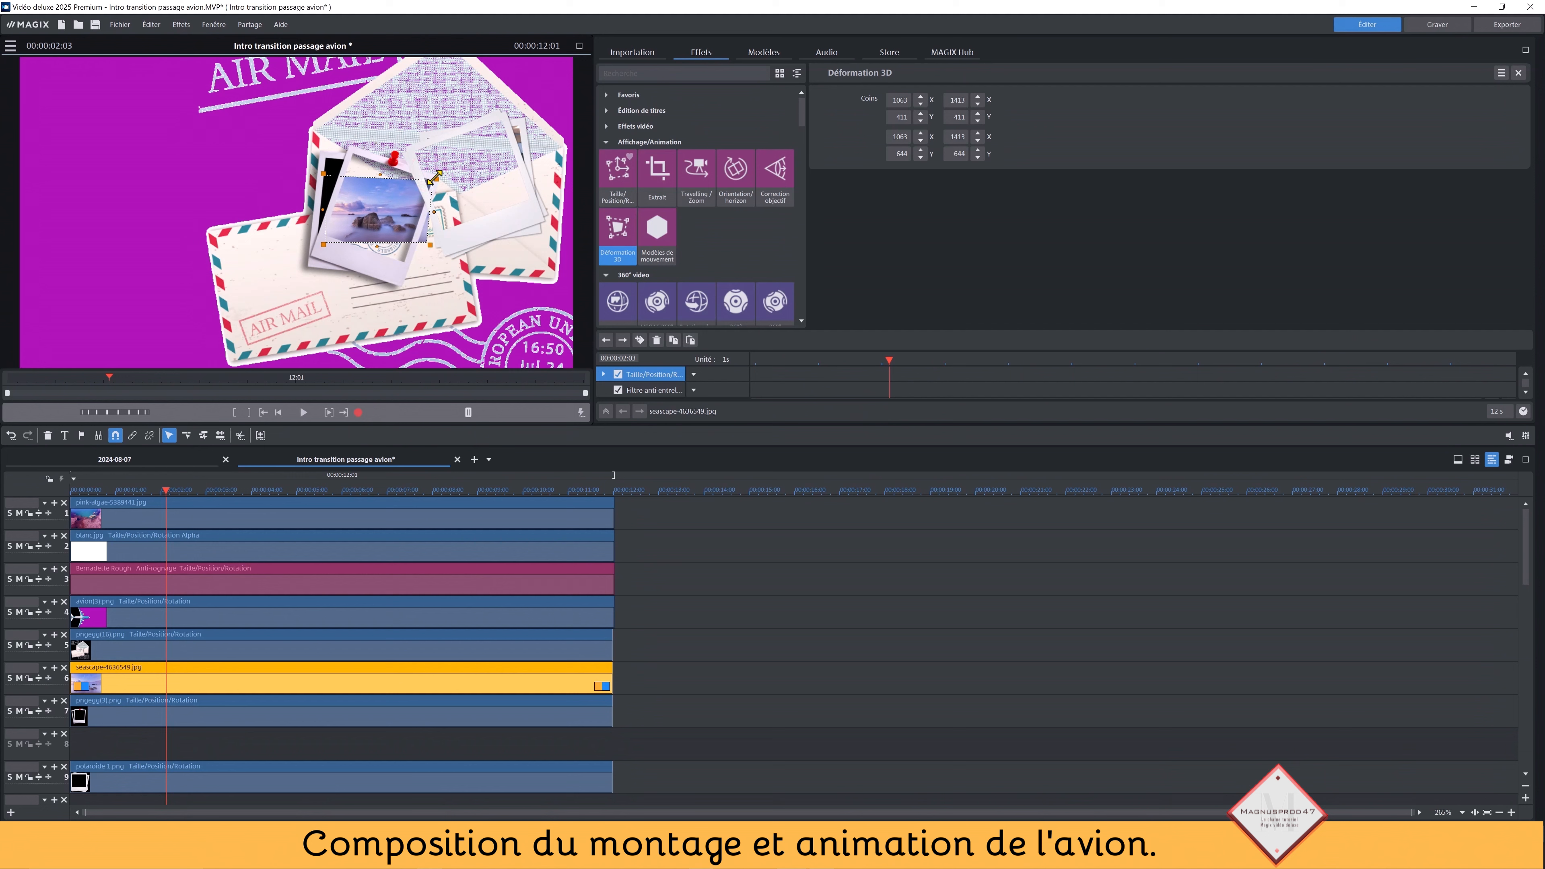
{"action": "left_click_drag", "start_coordinate": [337, 162], "coordinate": [352, 149]}
{"action": "left_click_drag", "start_coordinate": [333, 247], "coordinate": [318, 239]}
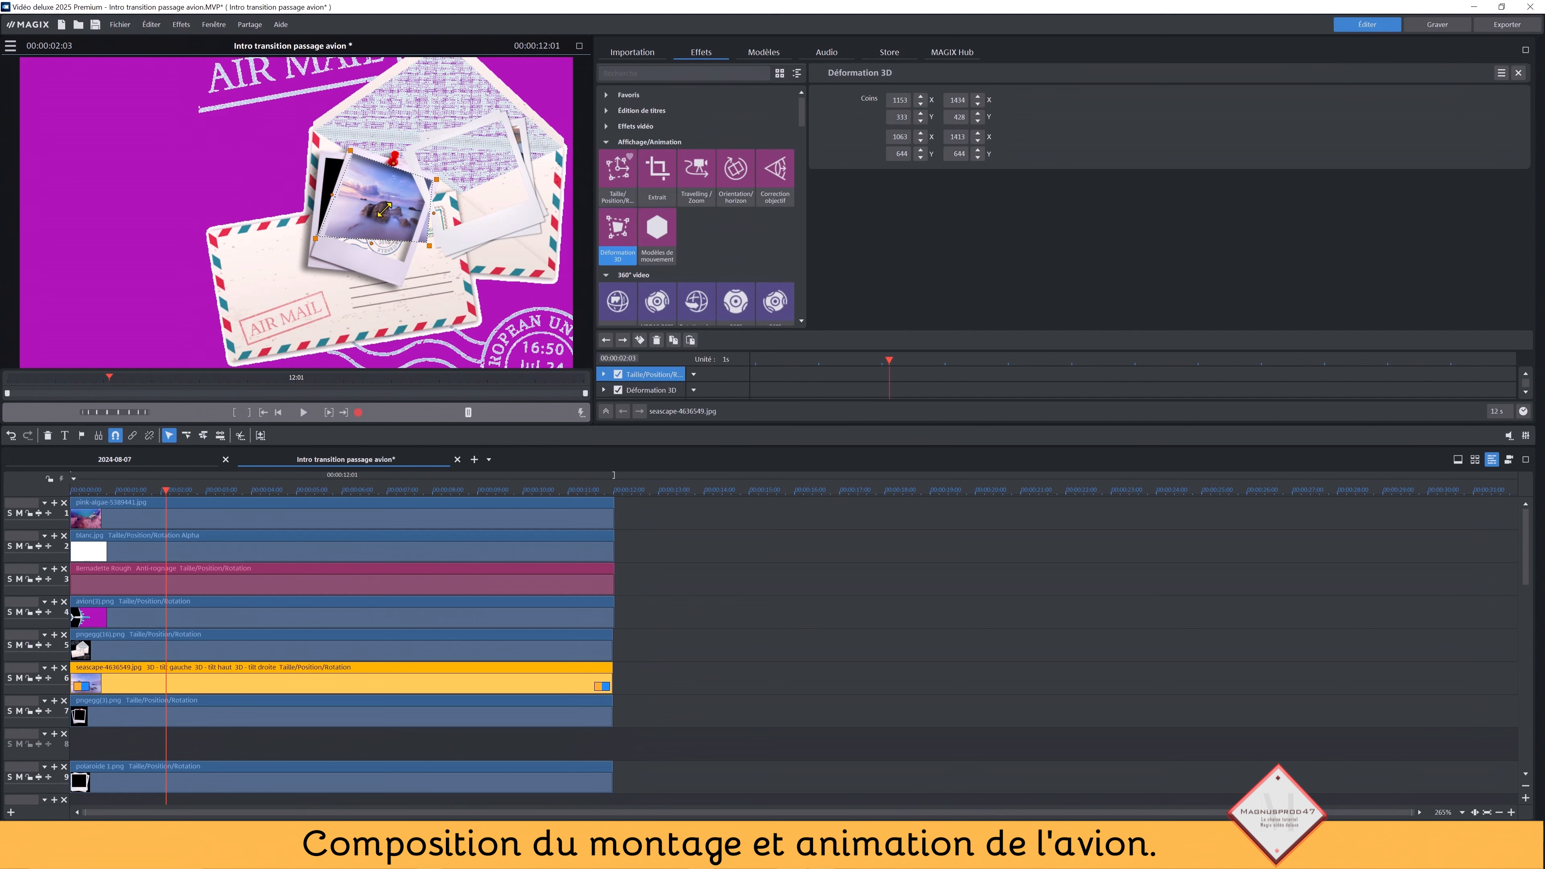
Fit the seascape's lower-right corner to the pinned Polaroid's opening and fine-tune its two upper corners.
{"action": "left_click", "coordinate": [10, 46]}
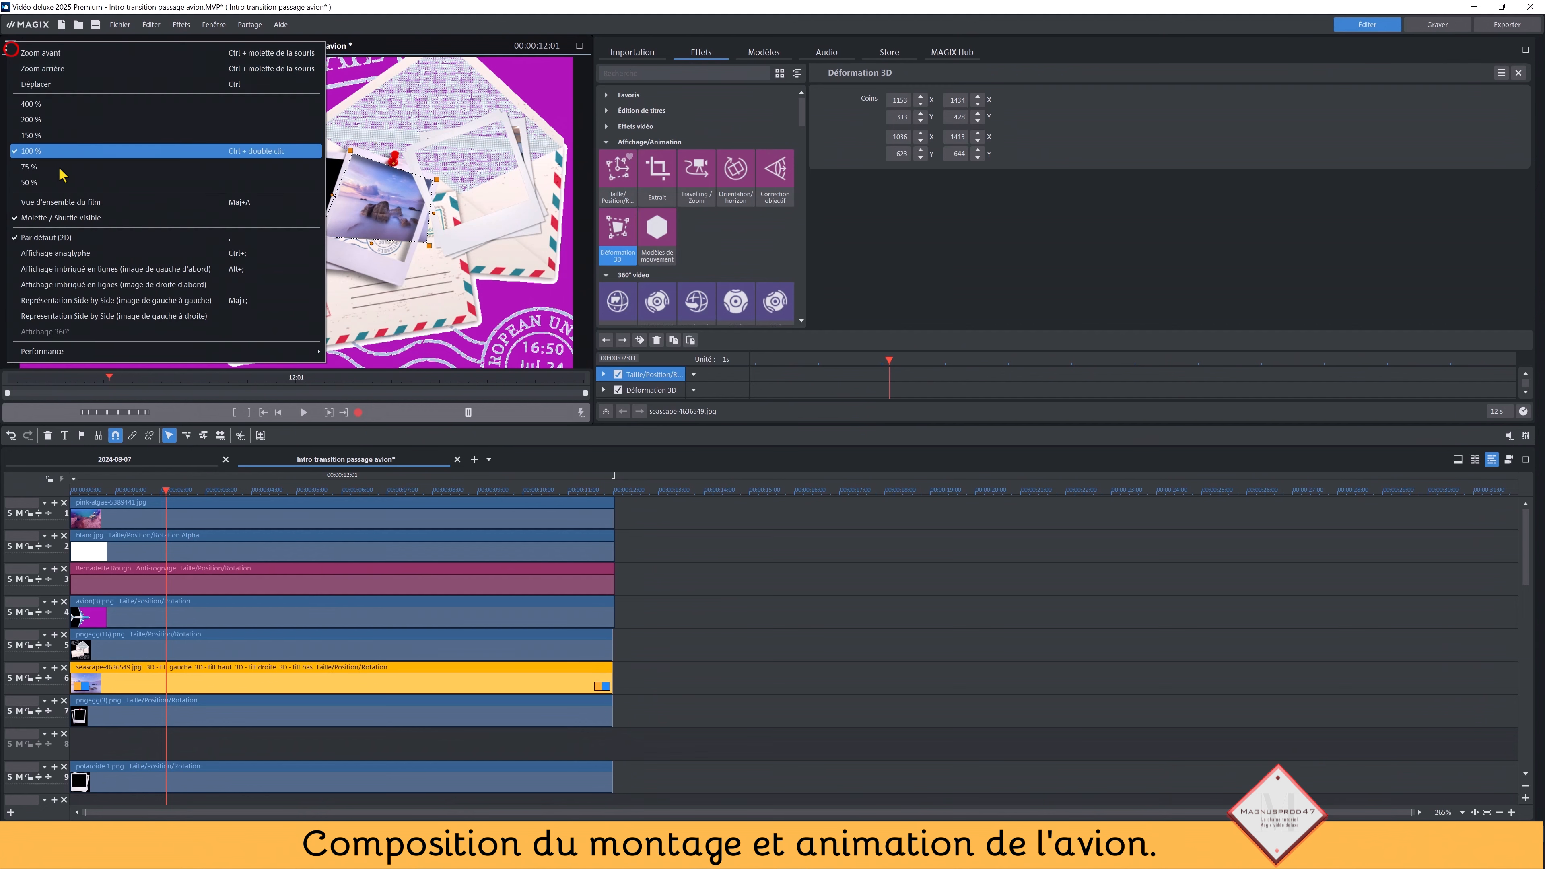
{"action": "left_click", "coordinate": [53, 137]}
{"action": "left_click", "coordinate": [579, 47]}
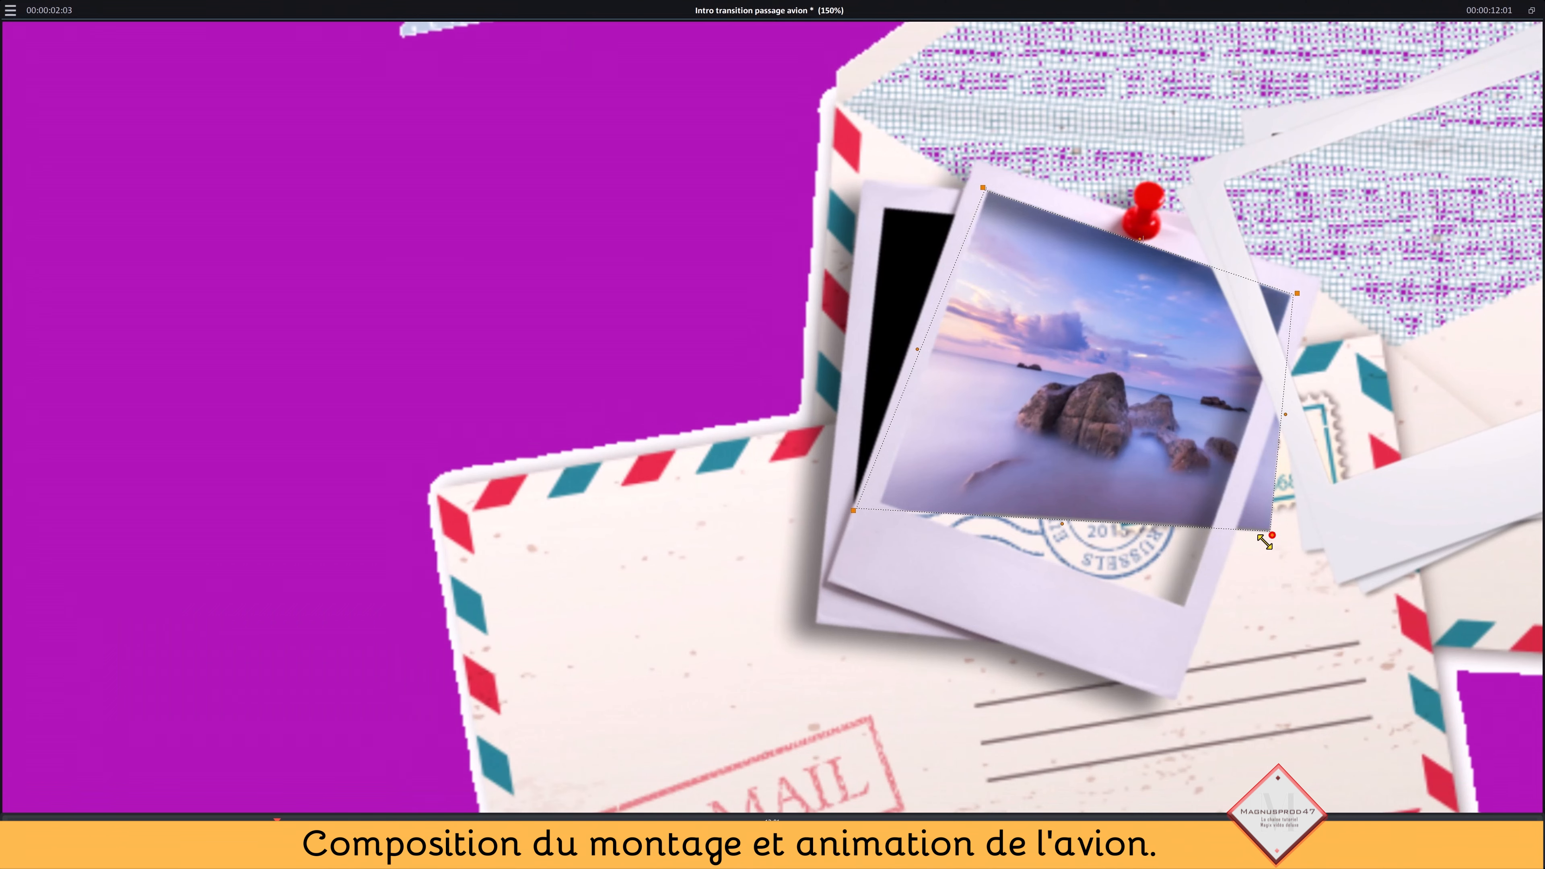
{"action": "left_click_drag", "start_coordinate": [1272, 535], "coordinate": [1190, 620]}
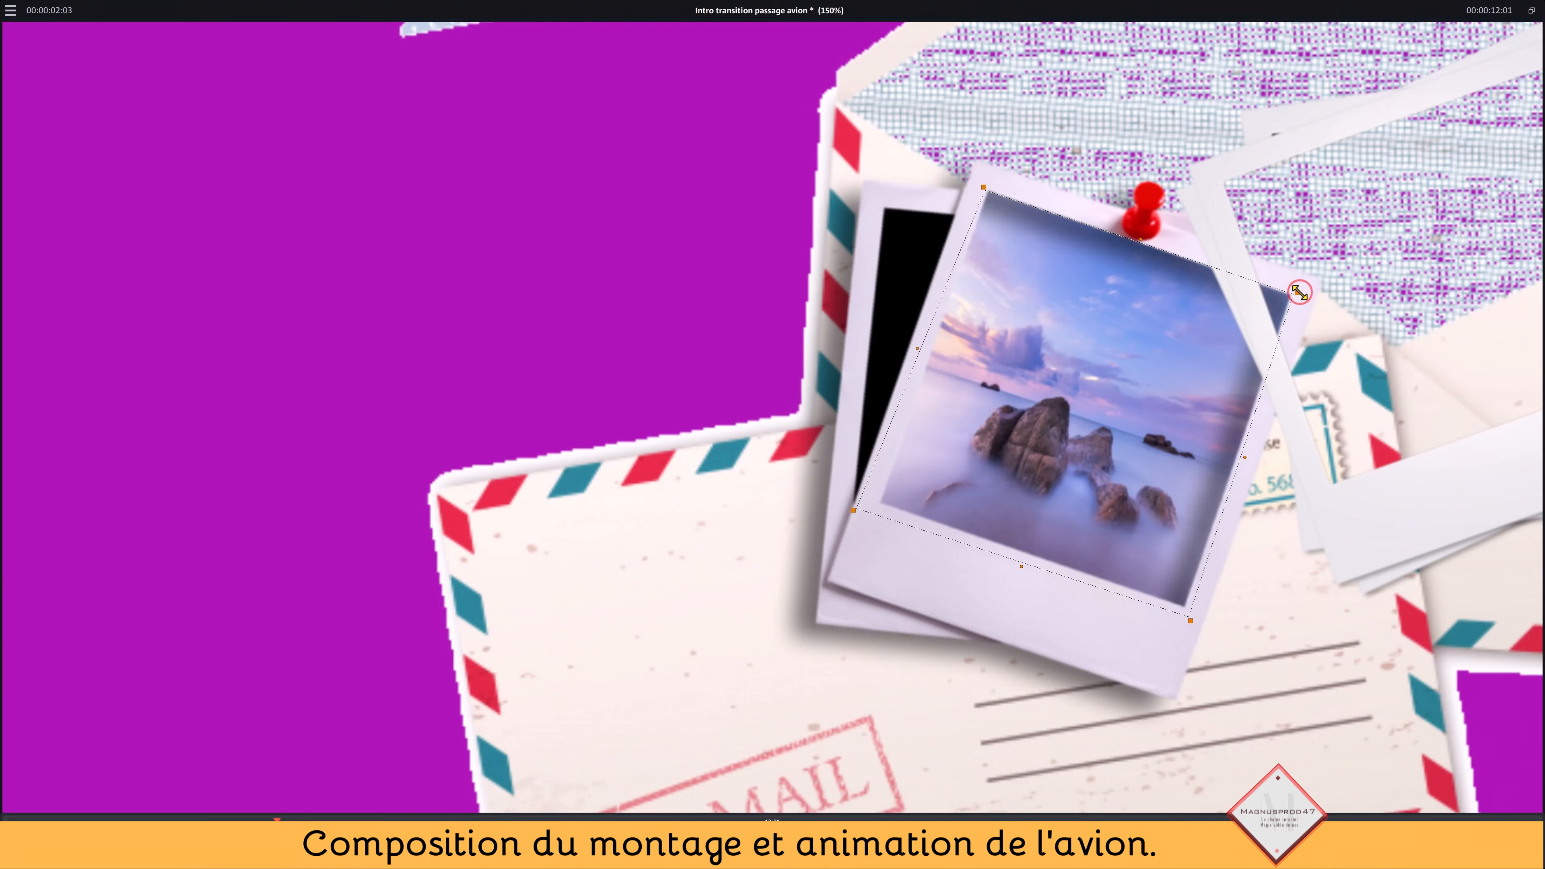
{"action": "left_click_drag", "start_coordinate": [988, 189], "coordinate": [983, 184]}
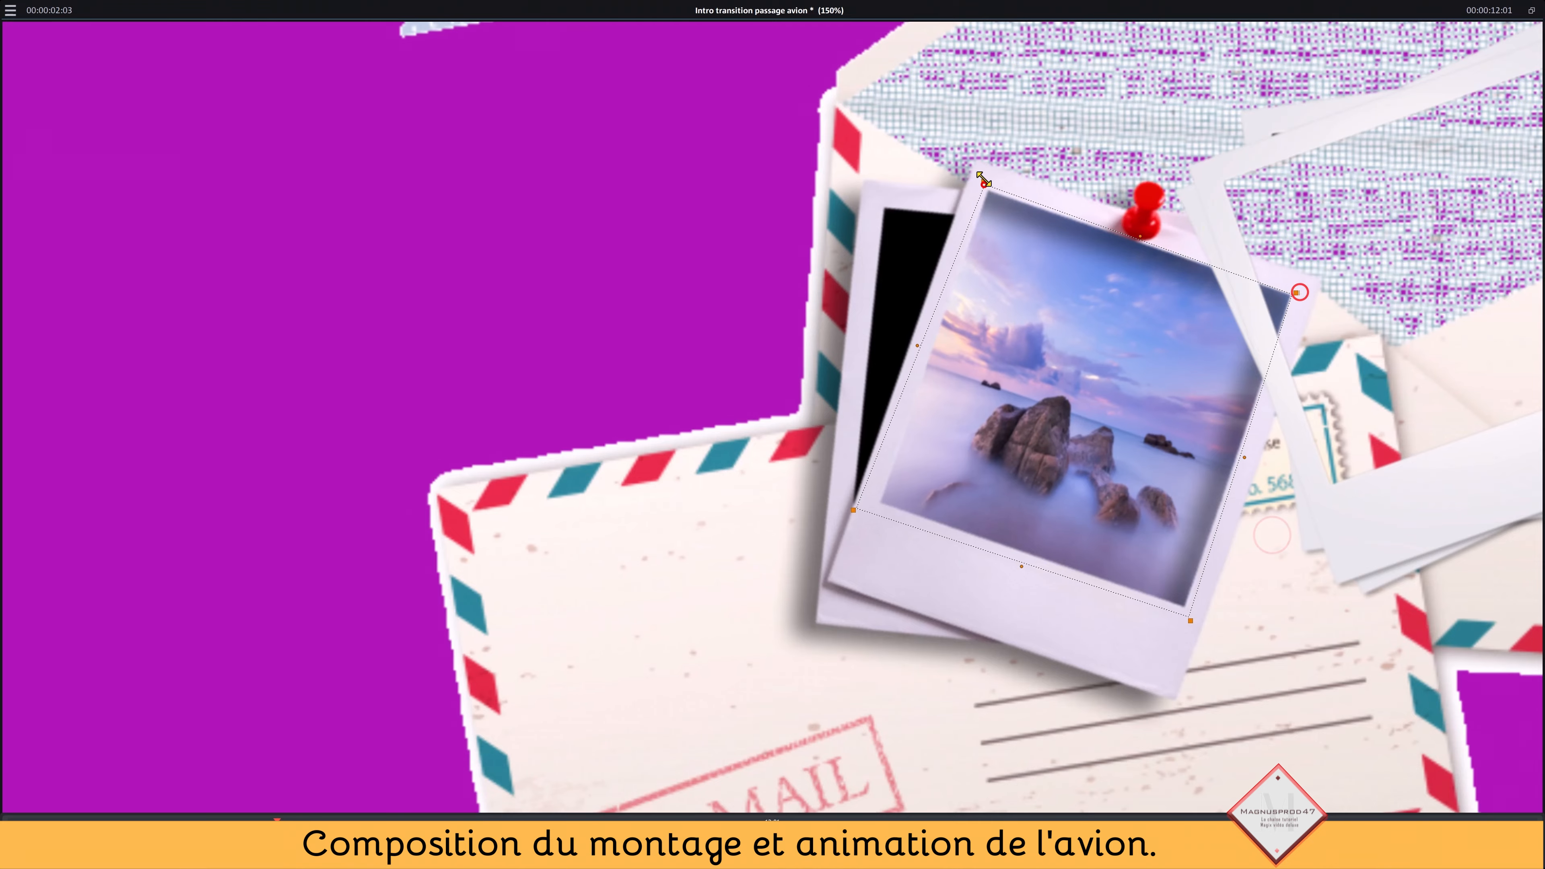
{"action": "left_click_drag", "start_coordinate": [1296, 294], "coordinate": [1299, 292]}
{"action": "left_click", "coordinate": [1530, 11]}
{"action": "left_click", "coordinate": [745, 647]}
Add 41897-431406779.mp4 to track 8 at 0 seconds, adjust the film settings to it, and trim it to the end of the film.
{"action": "left_click", "coordinate": [652, 56]}
{"action": "left_click", "coordinate": [691, 75]}
{"action": "double_click", "coordinate": [722, 171]}
{"action": "left_click_drag", "start_coordinate": [743, 112], "coordinate": [91, 745]}
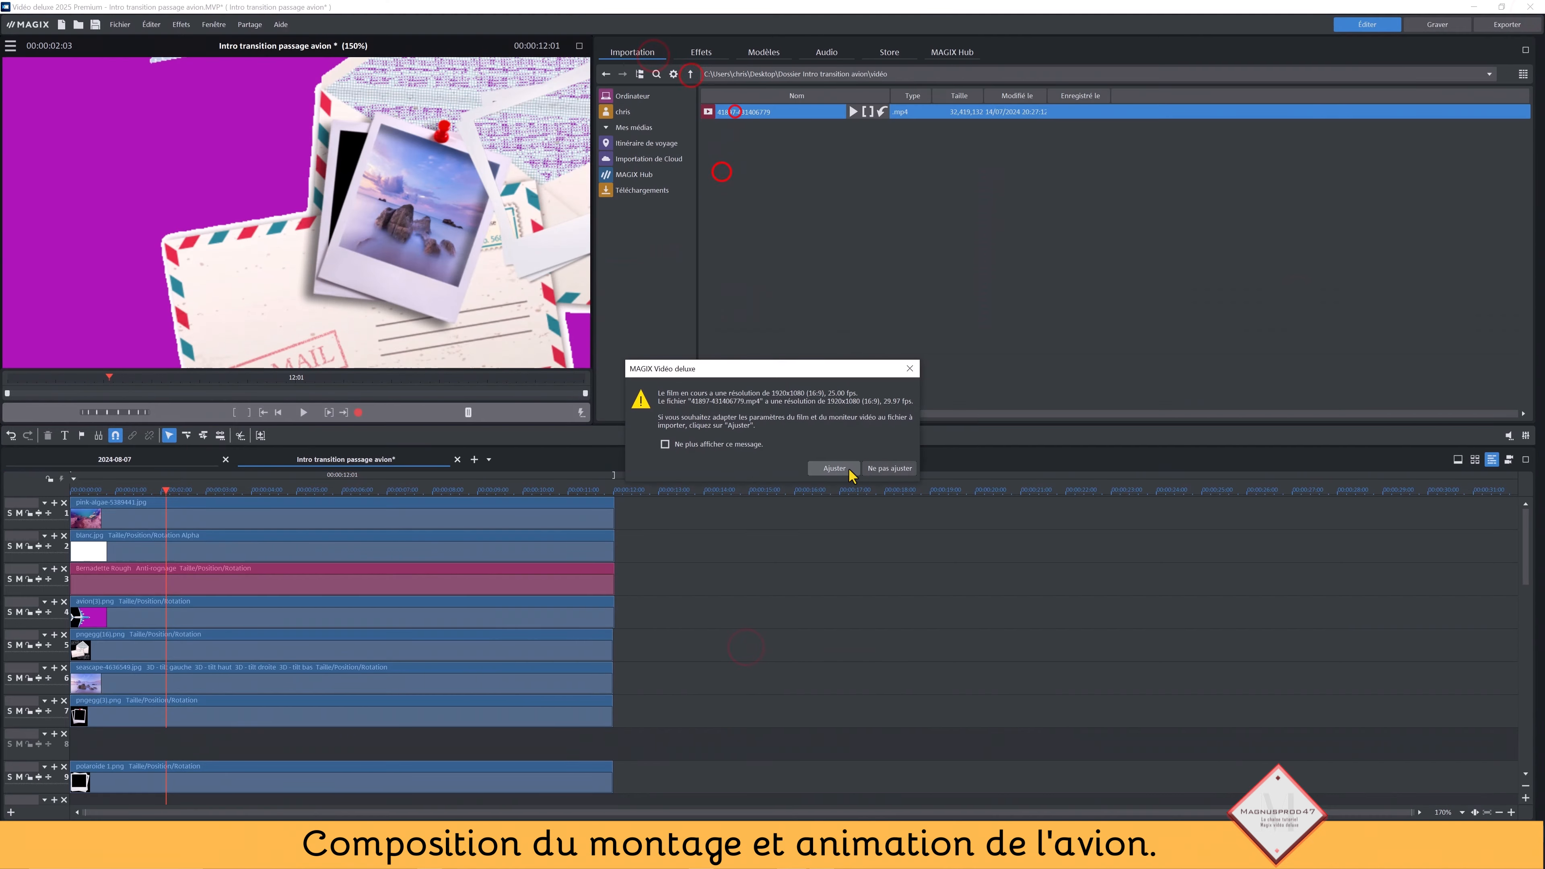
{"action": "left_click", "coordinate": [848, 469]}
{"action": "left_click_drag", "start_coordinate": [919, 762], "coordinate": [615, 771]}
Apply Taille/Position/Rotation to the palm beach video, shrink it to about 446 px wide and place it at about 608, 133 px.
{"action": "left_click", "coordinate": [700, 52]}
{"action": "left_click", "coordinate": [610, 174]}
{"action": "left_click", "coordinate": [837, 92]}
{"action": "left_click", "coordinate": [9, 43]}
{"action": "left_click", "coordinate": [35, 167]}
{"action": "left_click_drag", "start_coordinate": [73, 98], "coordinate": [240, 190]}
{"action": "left_click_drag", "start_coordinate": [303, 224], "coordinate": [445, 194]}
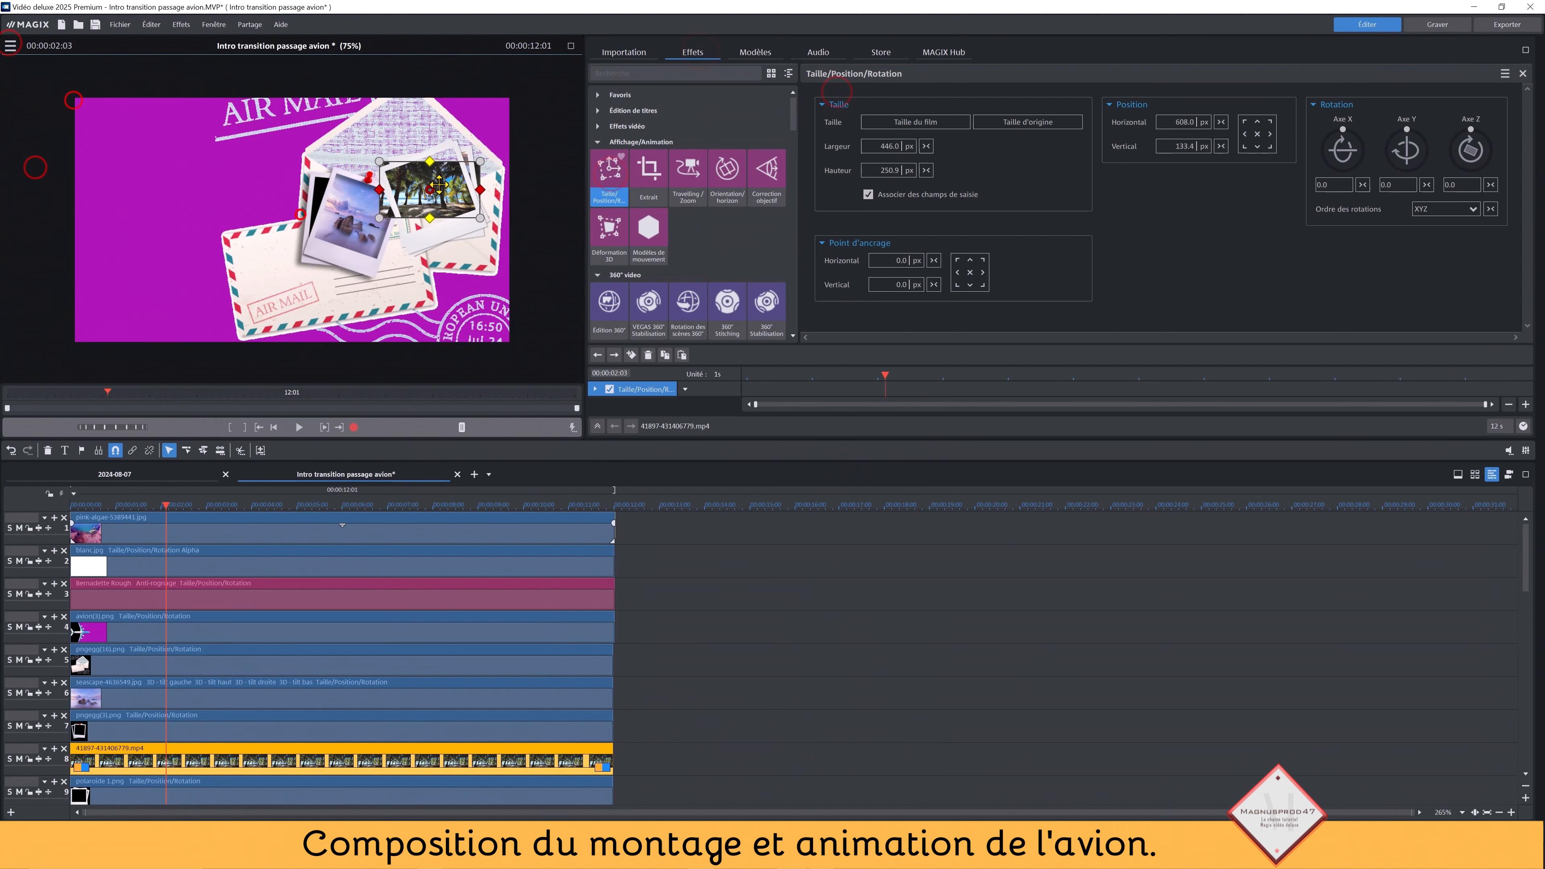
Apply Déformation 3D to the palm beach video and fit its four corners to the second Polaroid's tilted opening.
{"action": "left_click", "coordinate": [614, 245]}
{"action": "left_click", "coordinate": [570, 44]}
{"action": "left_click_drag", "start_coordinate": [988, 275], "coordinate": [994, 295]}
{"action": "left_click_drag", "start_coordinate": [1241, 274], "coordinate": [1163, 232]}
{"action": "left_click_drag", "start_coordinate": [987, 417], "coordinate": [1045, 457]}
{"action": "left_click_drag", "start_coordinate": [1238, 417], "coordinate": [1227, 396]}
{"action": "left_click_drag", "start_coordinate": [1045, 457], "coordinate": [1048, 458]}
{"action": "left_click", "coordinate": [1531, 11]}
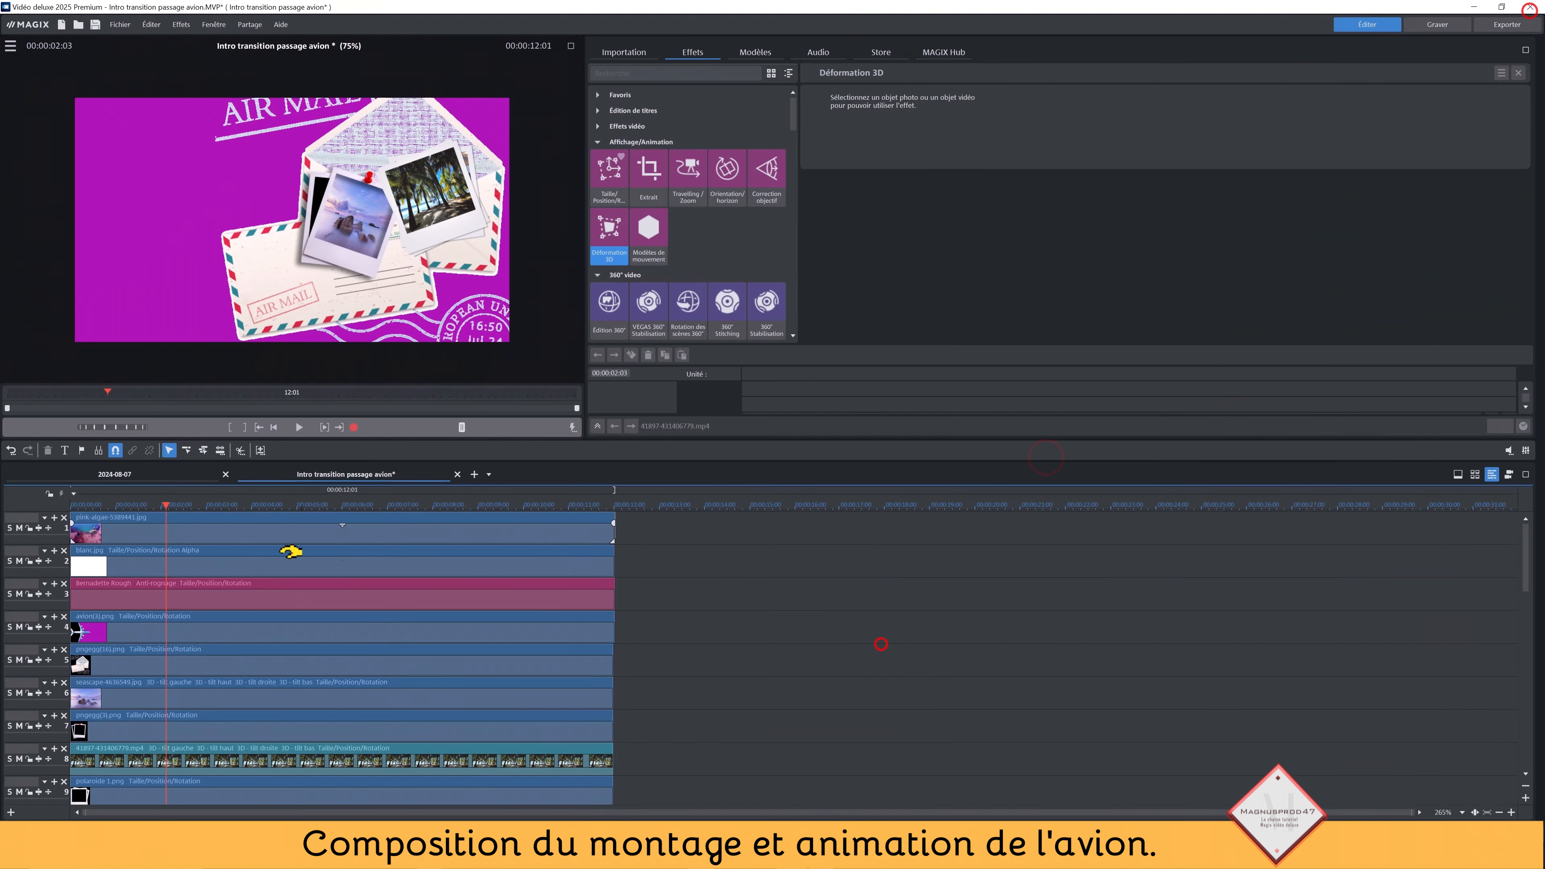
{"action": "left_click", "coordinate": [169, 667]}
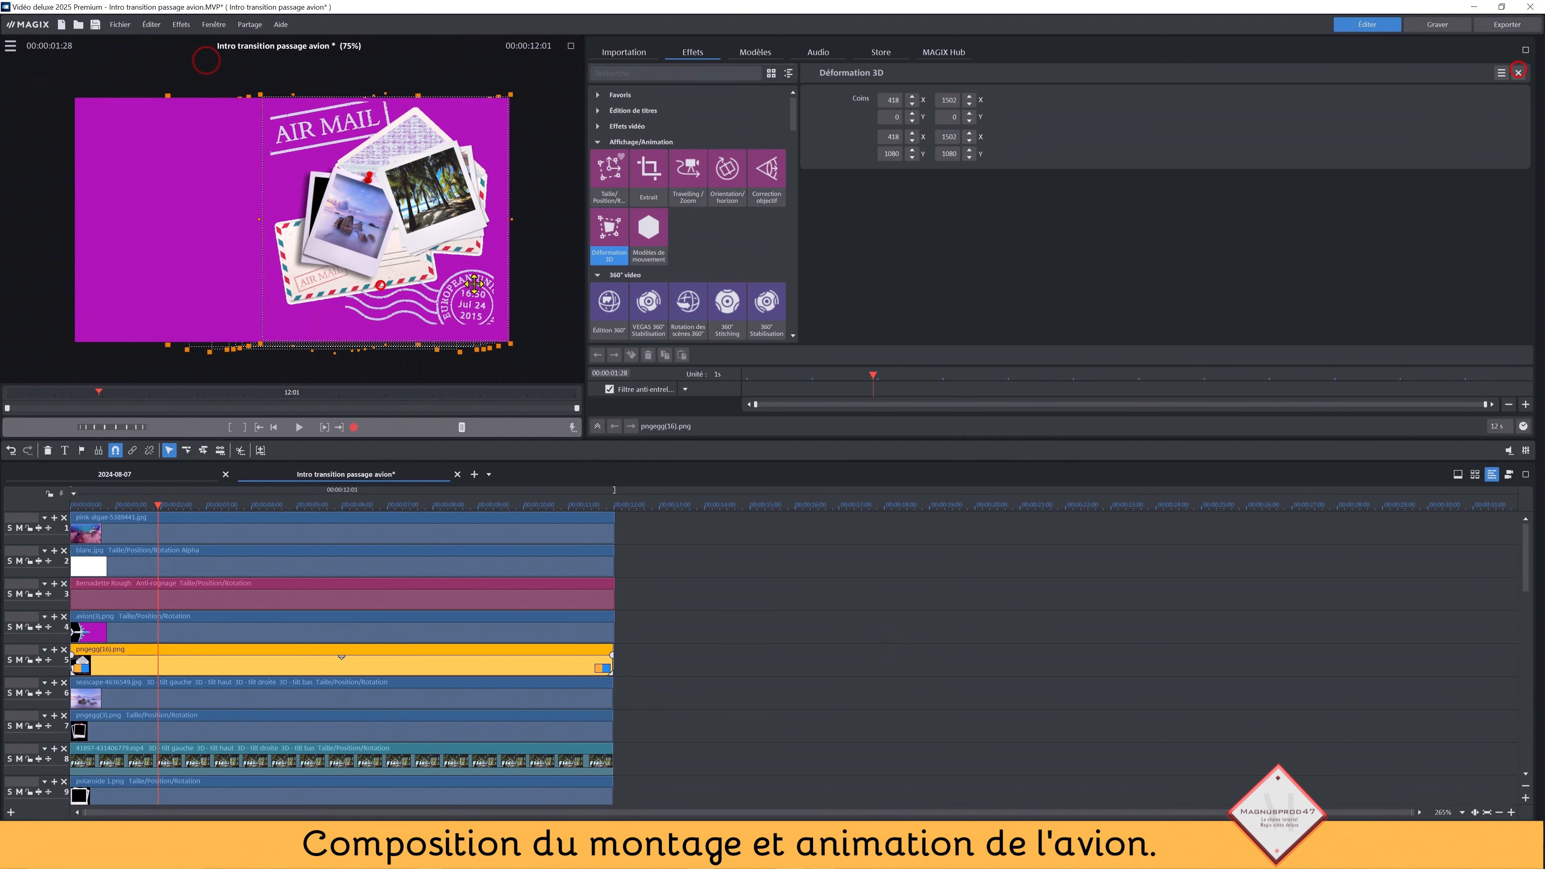
{"action": "left_click", "coordinate": [1518, 73]}
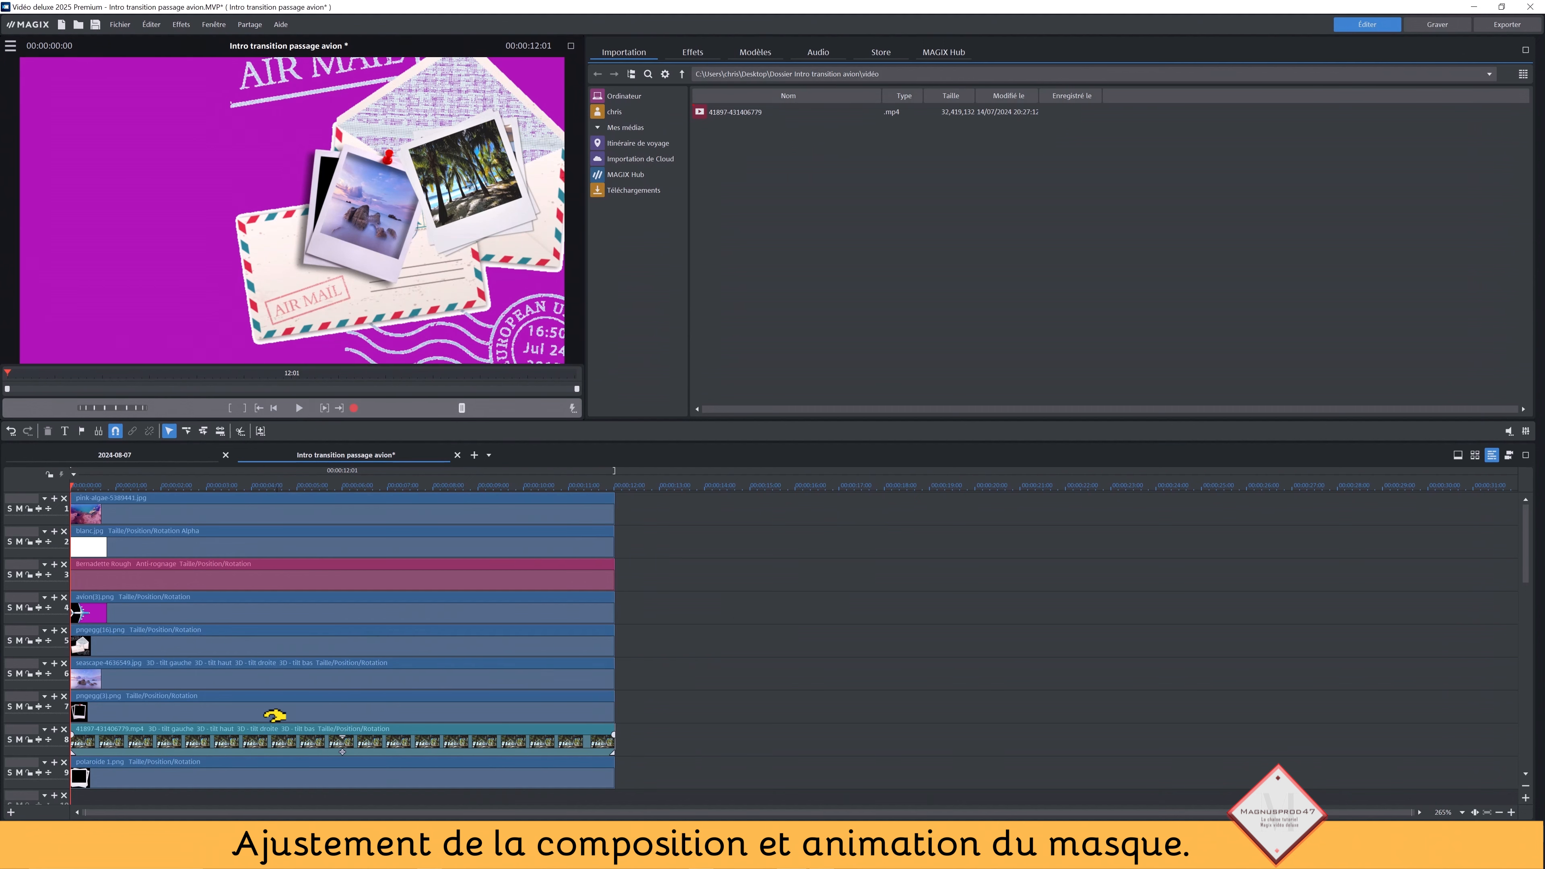
{"action": "left_click", "coordinate": [222, 653]}
{"action": "left_click", "coordinate": [221, 711]}
{"action": "left_click", "coordinate": [96, 512]}
{"action": "left_click", "coordinate": [72, 488]}
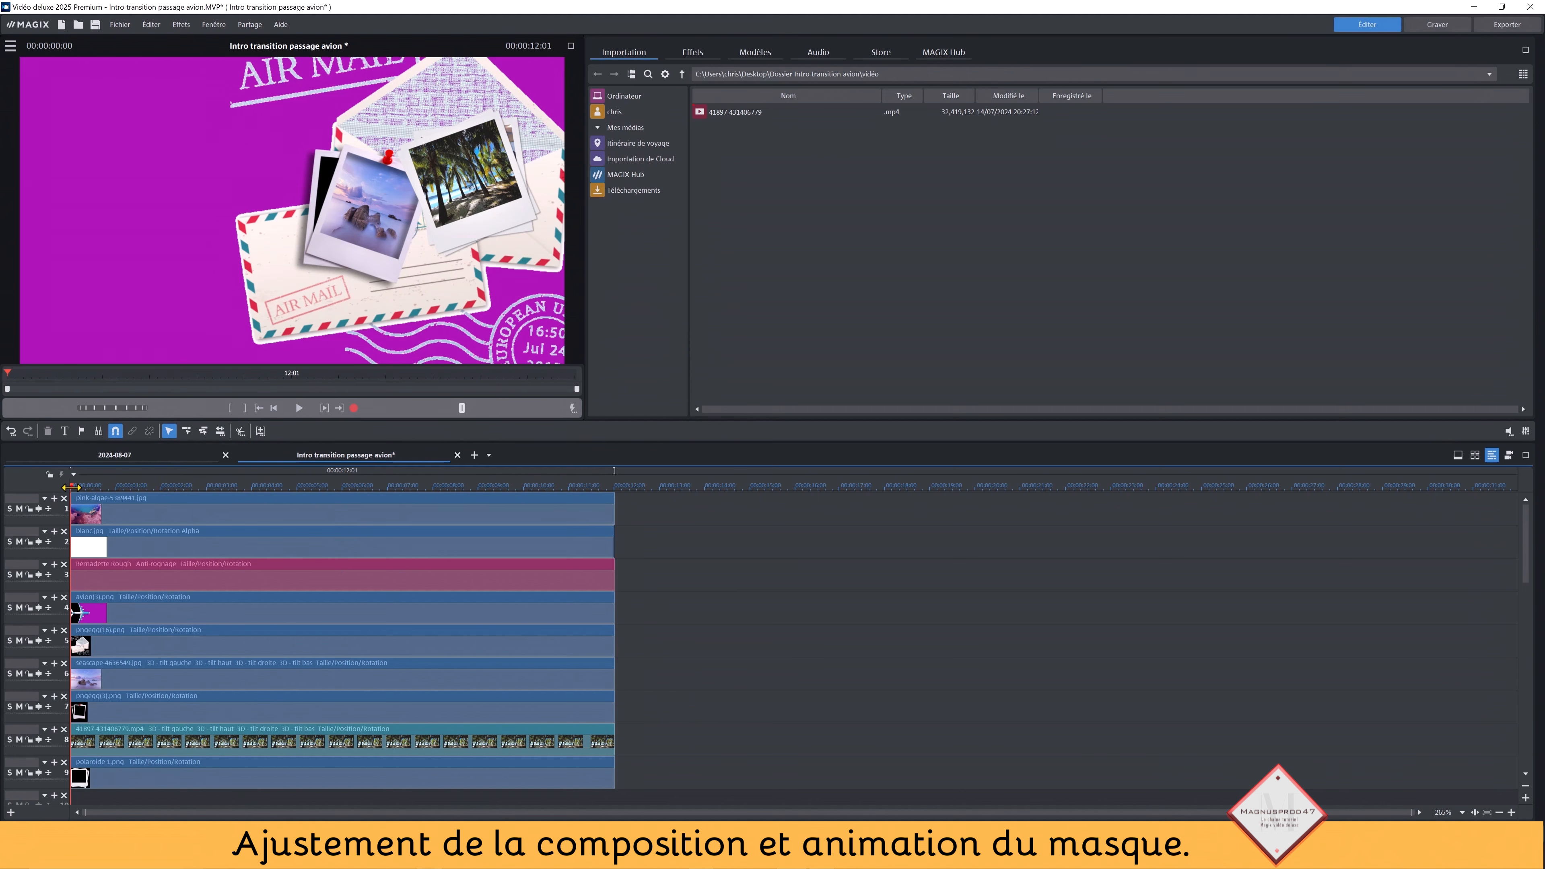
Cut the envelope, photo, video and Polaroid clips on tracks 5 to 9 at 00:00:04:24 and delete their right-hand parts.
{"action": "left_click_drag", "start_coordinate": [116, 485], "coordinate": [288, 498]}
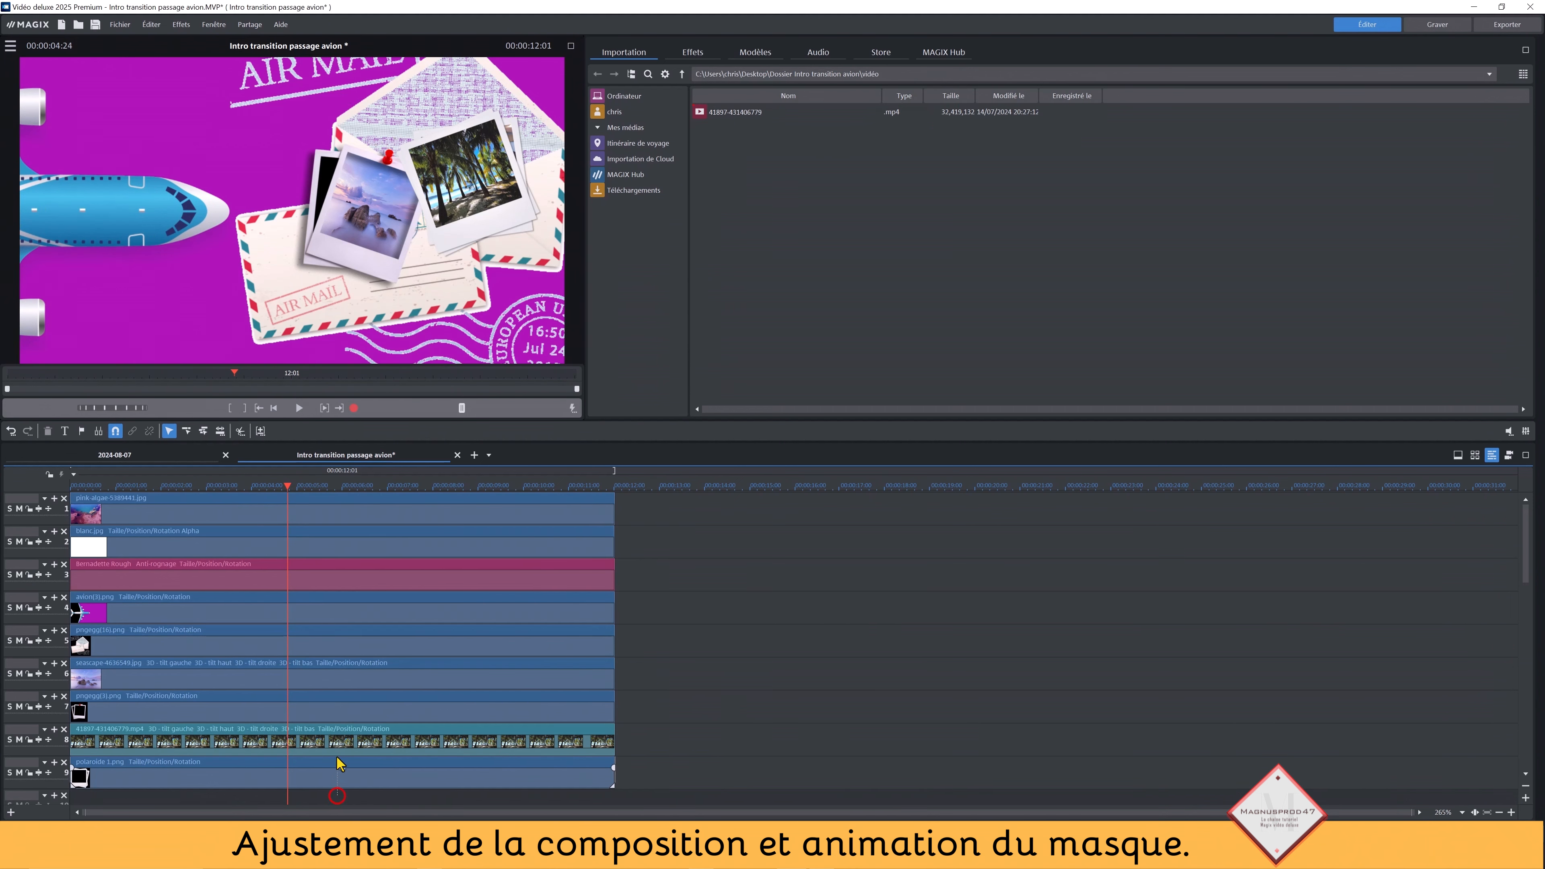
{"action": "left_click_drag", "start_coordinate": [339, 763], "coordinate": [343, 649]}
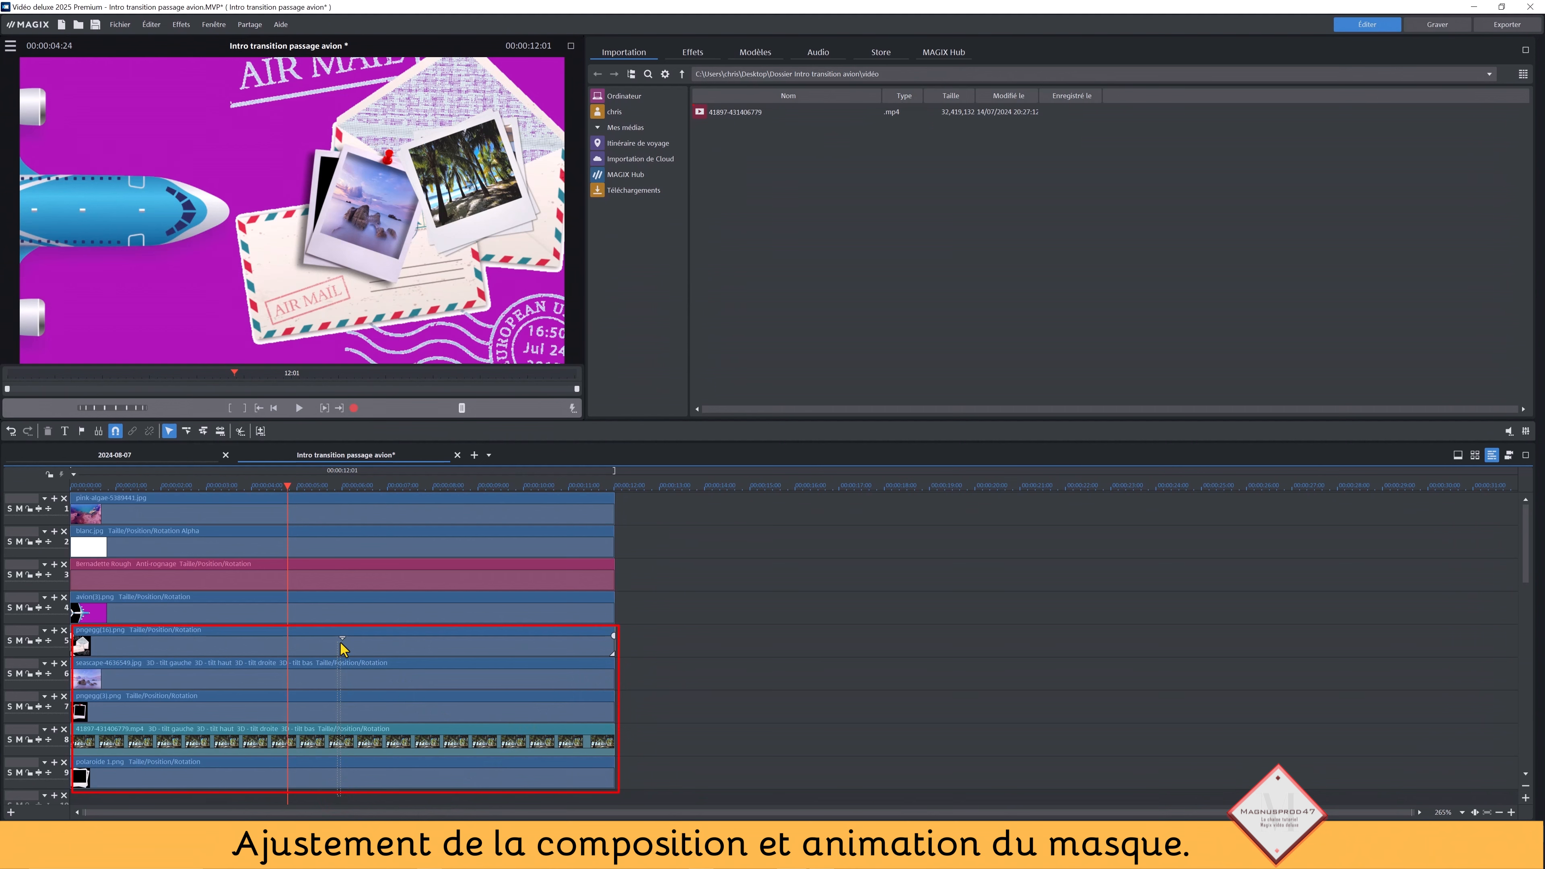
{"action": "left_click_drag", "start_coordinate": [342, 639], "coordinate": [342, 638]}
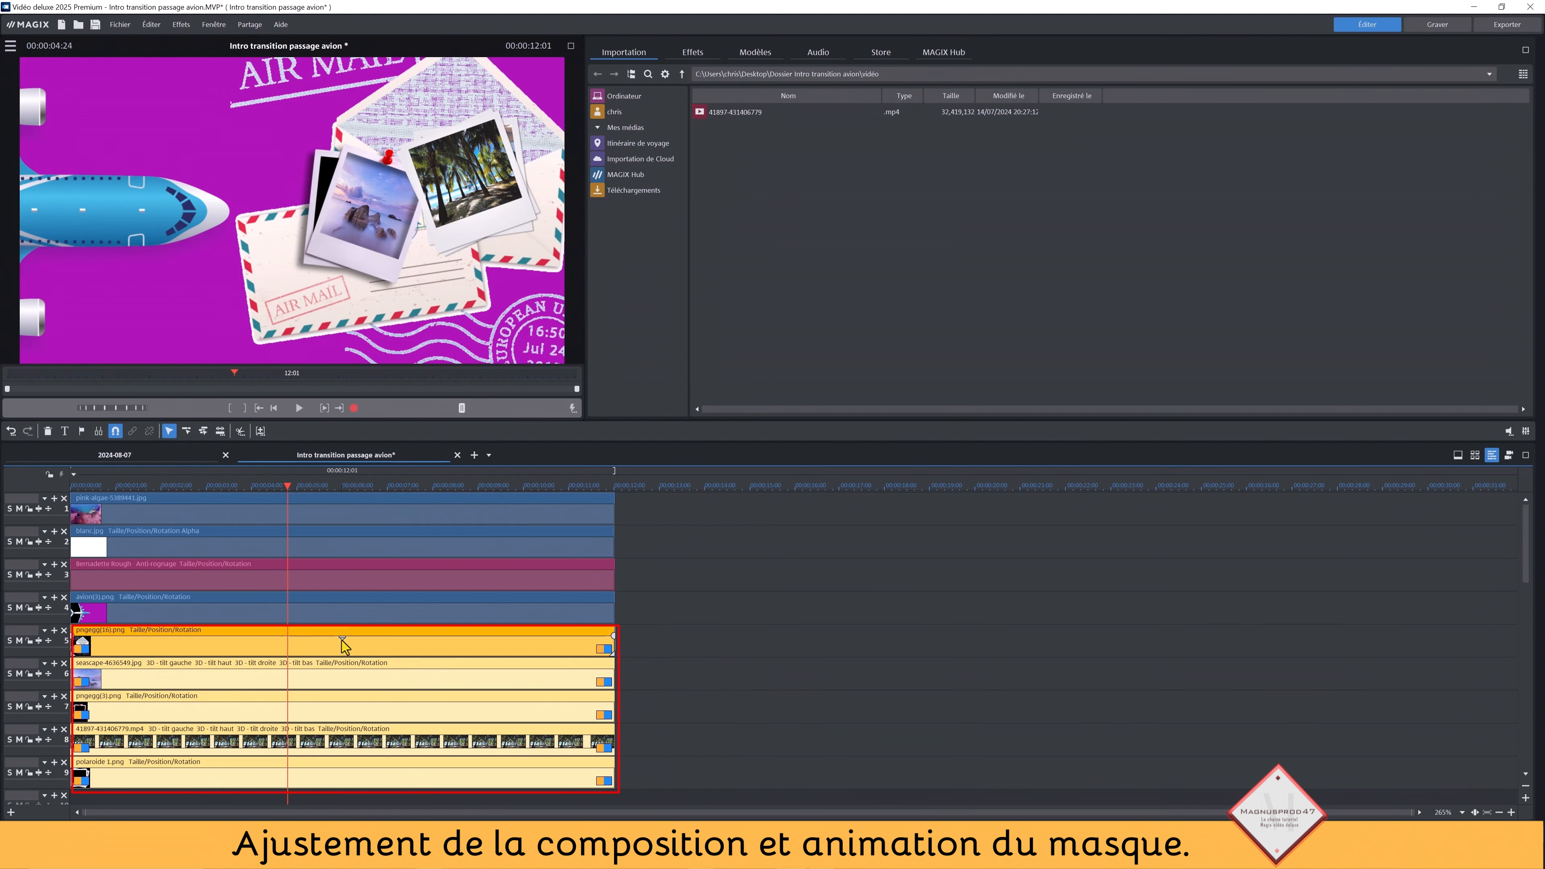
{"action": "key", "text": "t"}
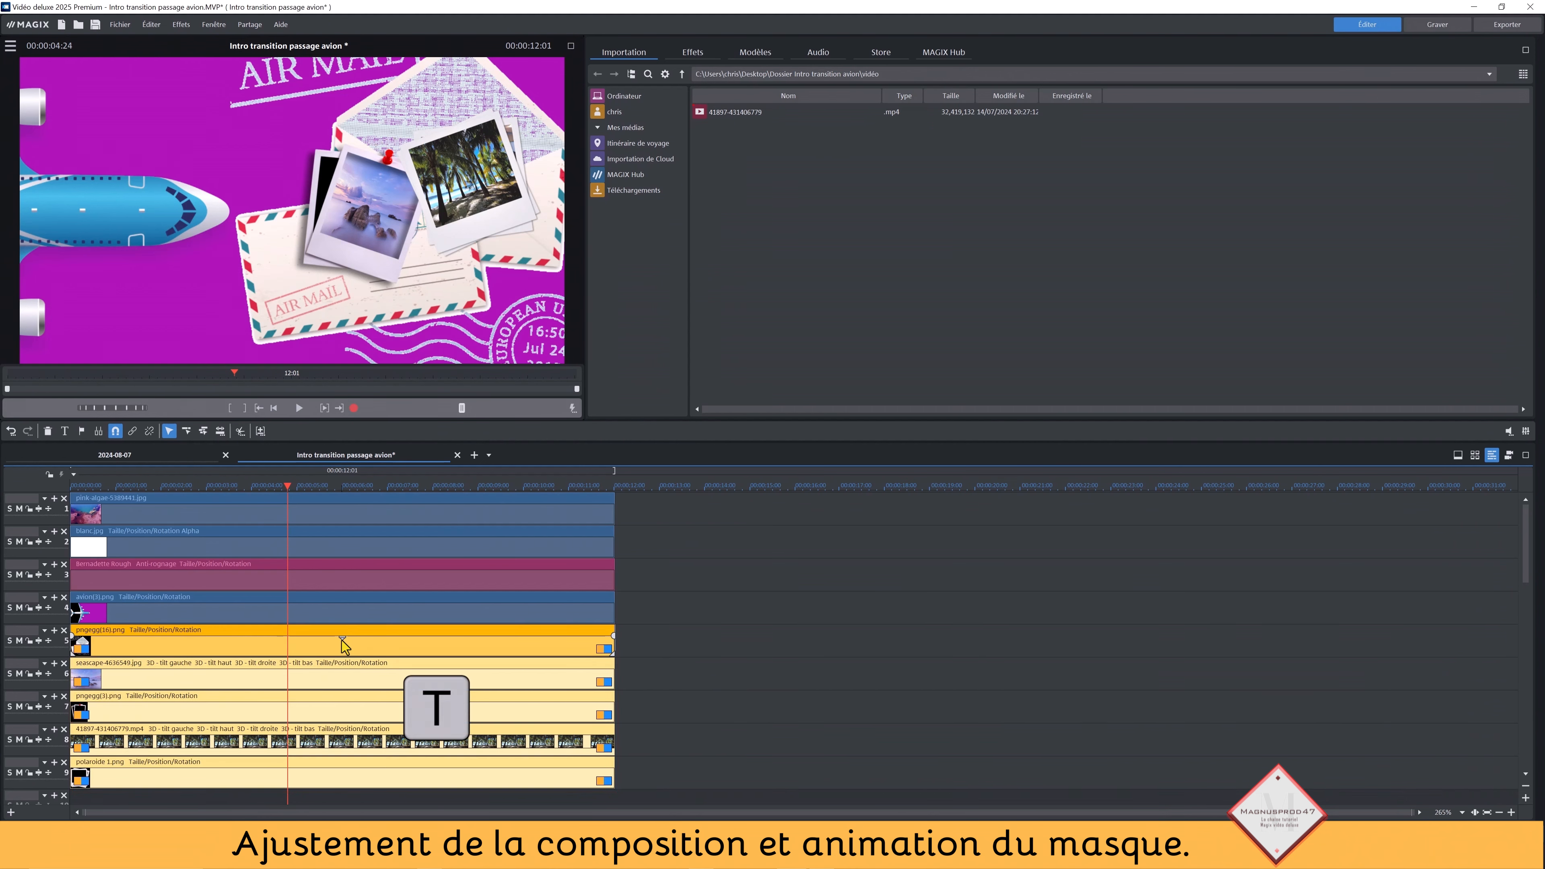
{"action": "key", "text": "Delete"}
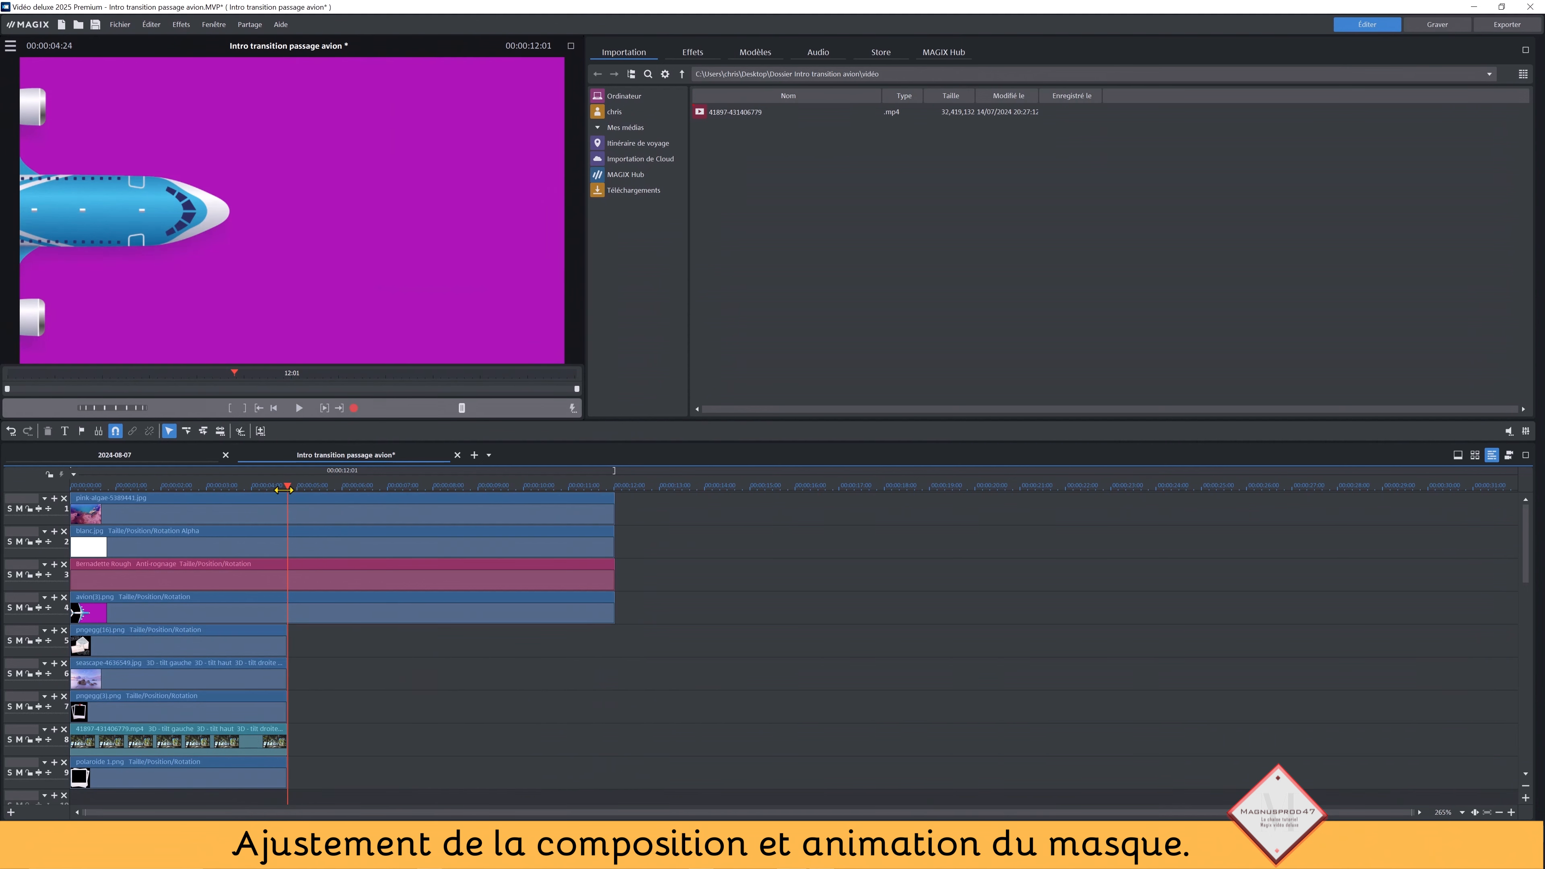
Add a fade-out to all the clips on tracks 5 to 9, starting at about 00:00:03:15.
{"action": "left_click_drag", "start_coordinate": [285, 489], "coordinate": [228, 473]}
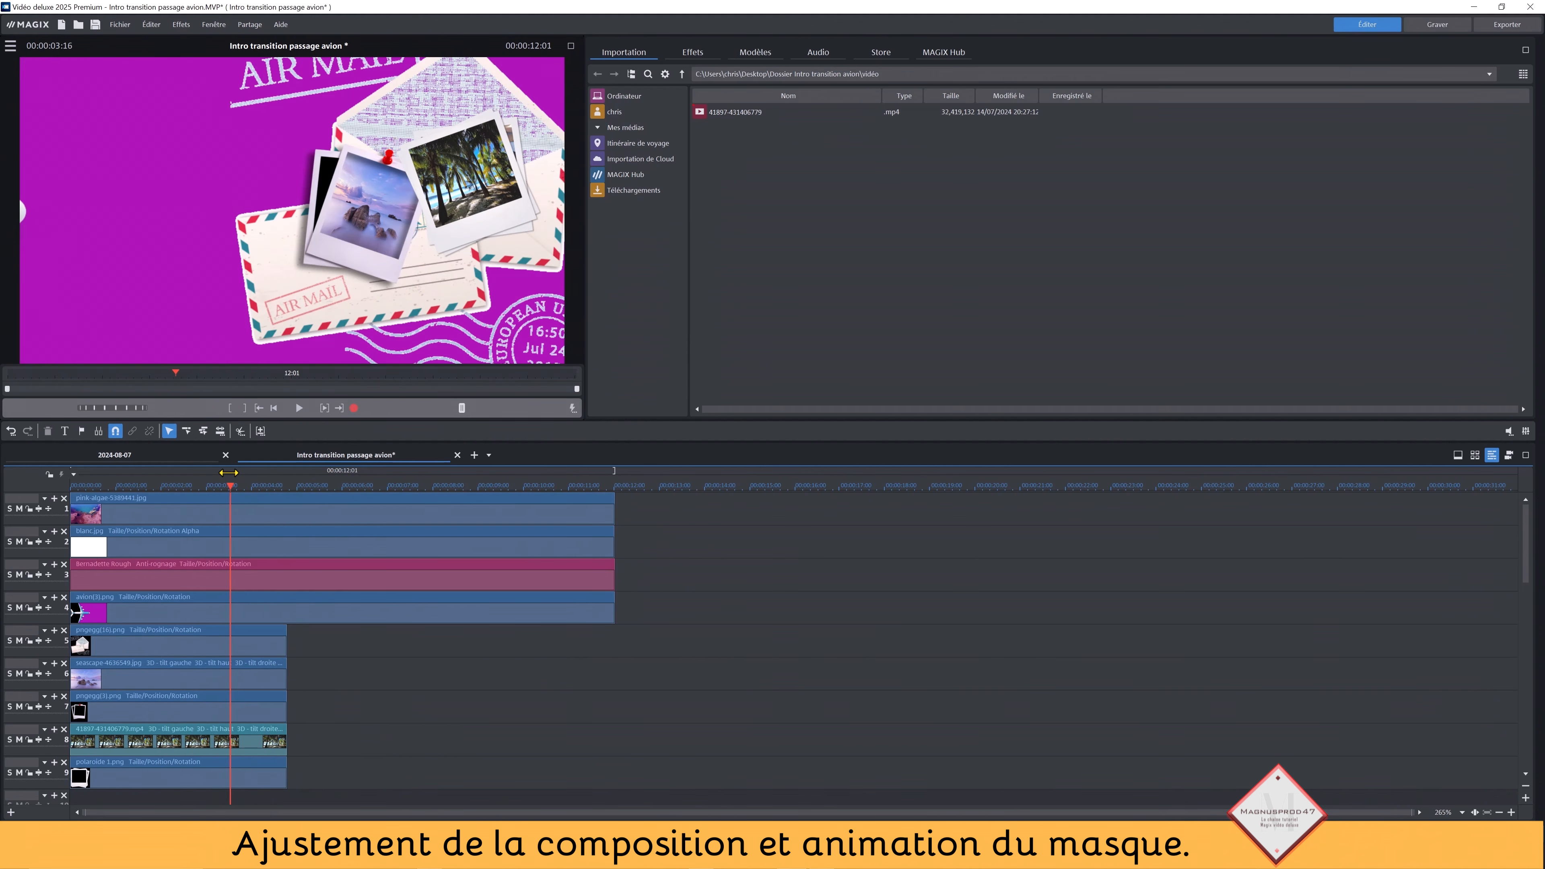
{"action": "left_click_drag", "start_coordinate": [296, 643], "coordinate": [284, 784]}
{"action": "left_click_drag", "start_coordinate": [285, 634], "coordinate": [226, 633]}
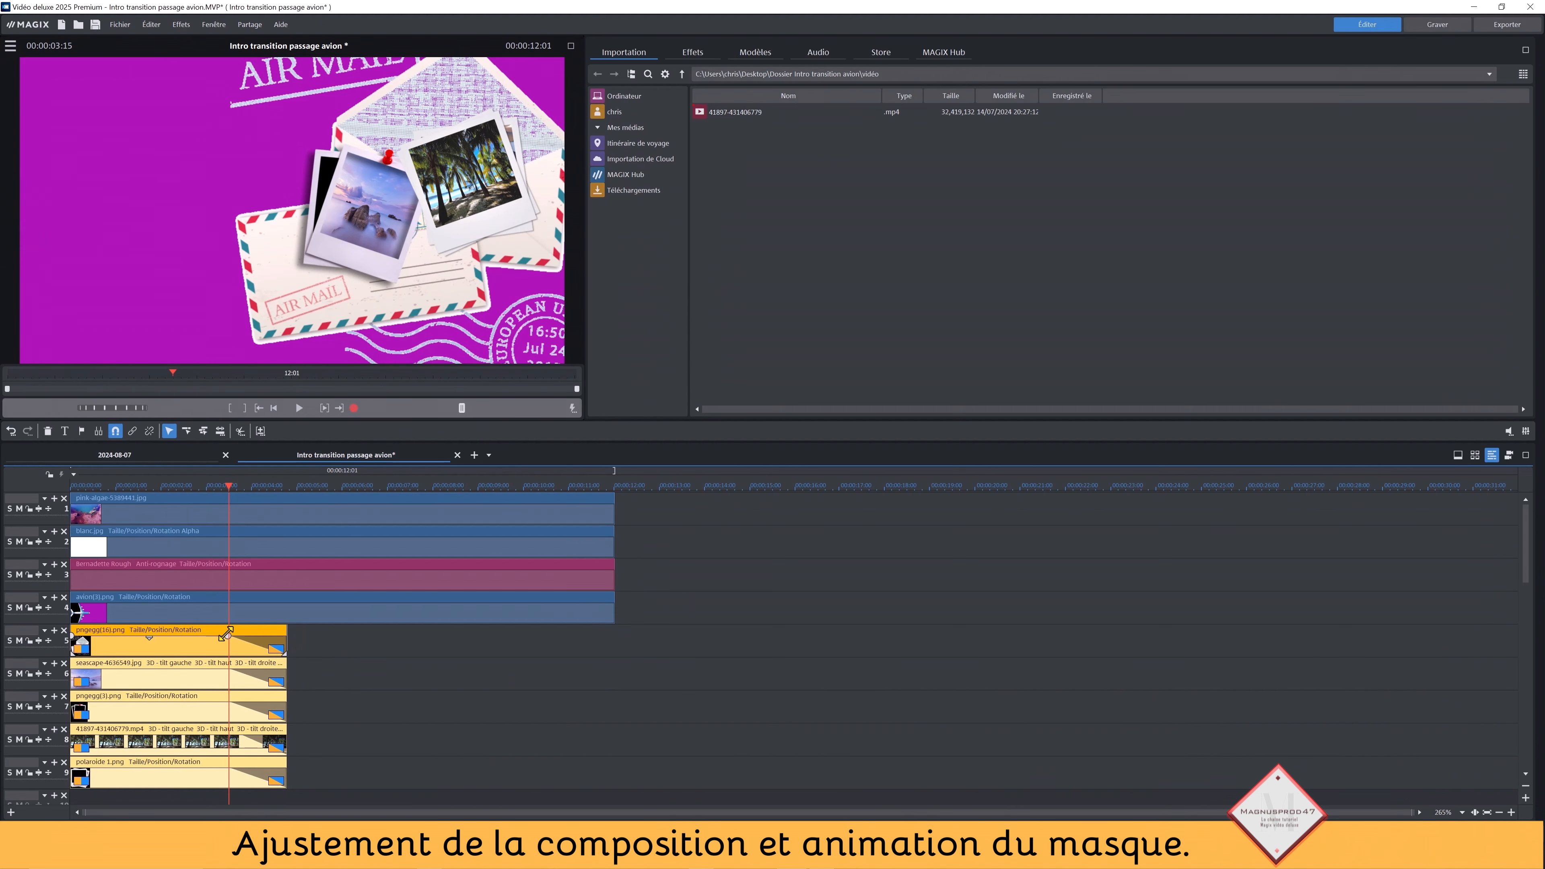
Play the film from the start to check the composition's fade-out as the plane flies across.
{"action": "left_click_drag", "start_coordinate": [229, 482], "coordinate": [92, 490]}
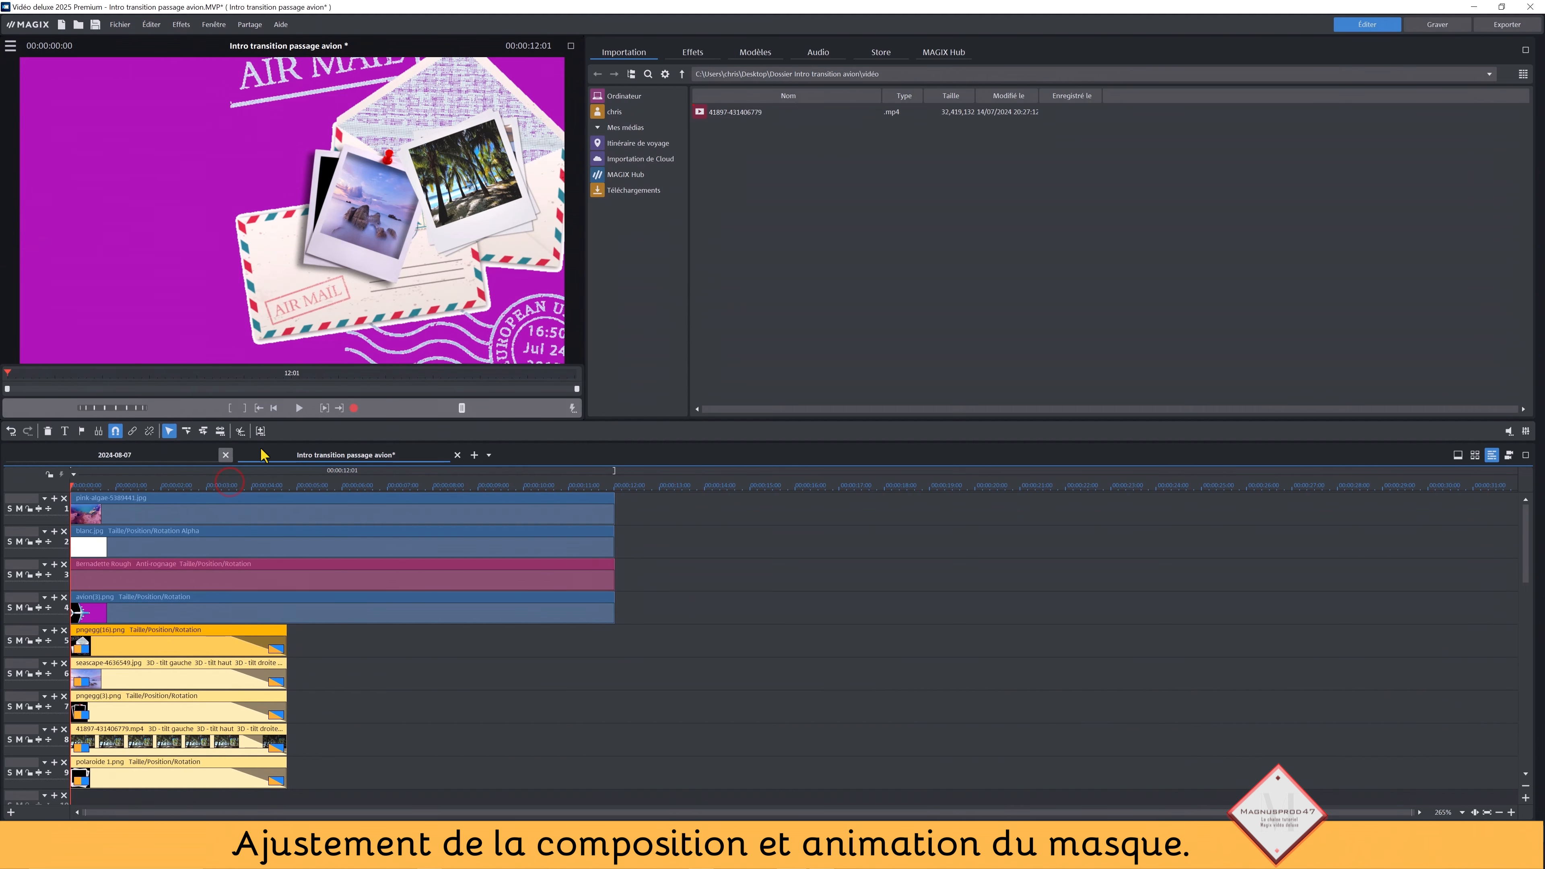
{"action": "left_click", "coordinate": [298, 407]}
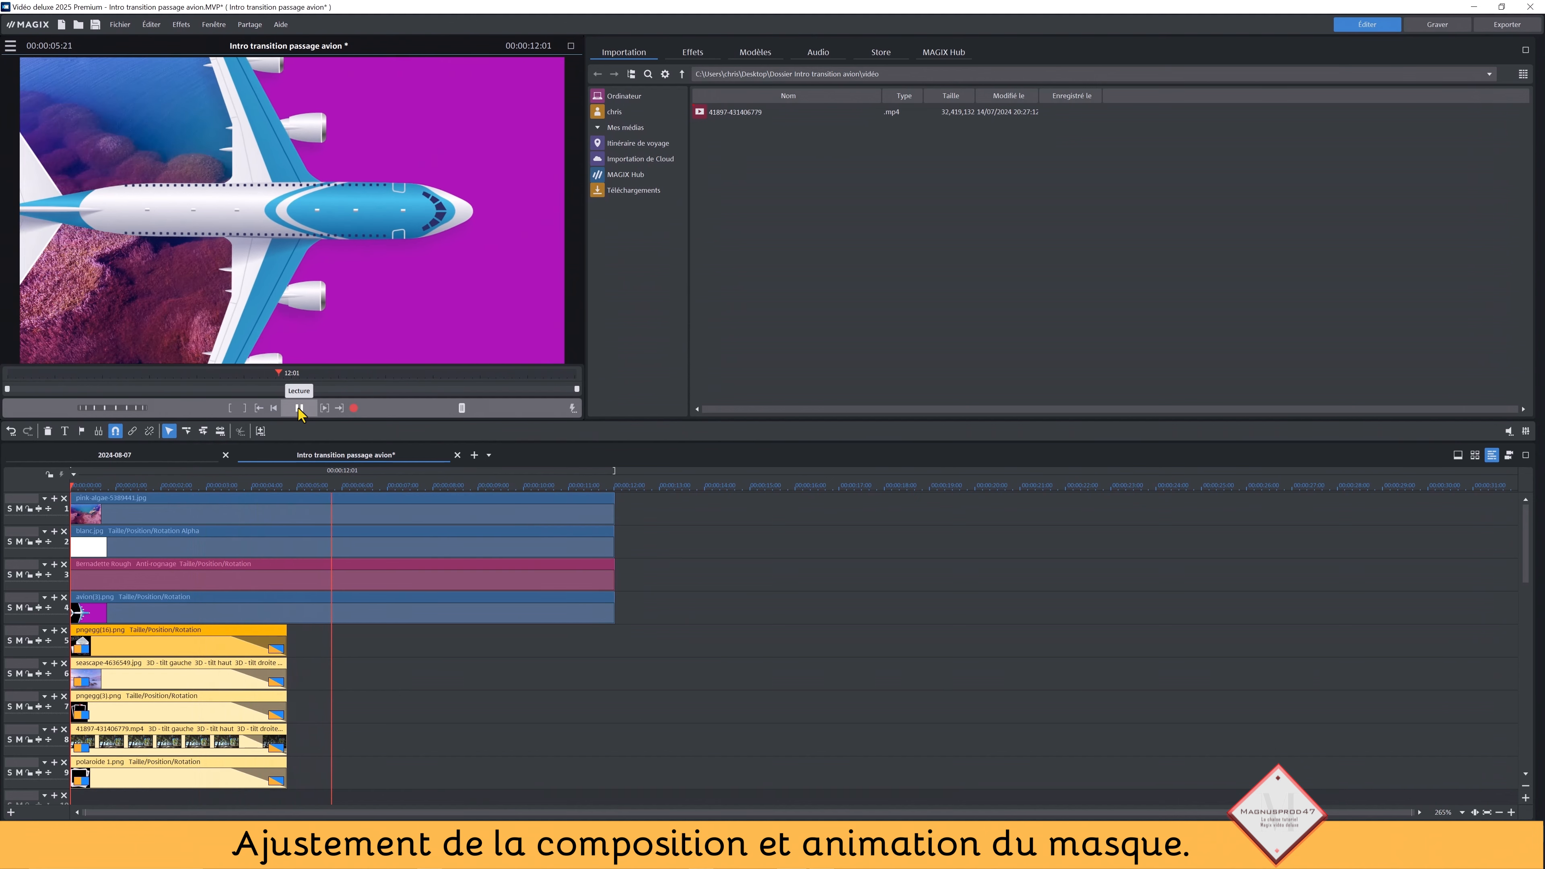
{"action": "left_click", "coordinate": [299, 408]}
Trim away the start of the blanc.jpg mask and the title clip on tracks 2 and 3 up to 00:00:05:01.
{"action": "left_click_drag", "start_coordinate": [351, 496], "coordinate": [298, 486]}
{"action": "left_click", "coordinate": [249, 545]}
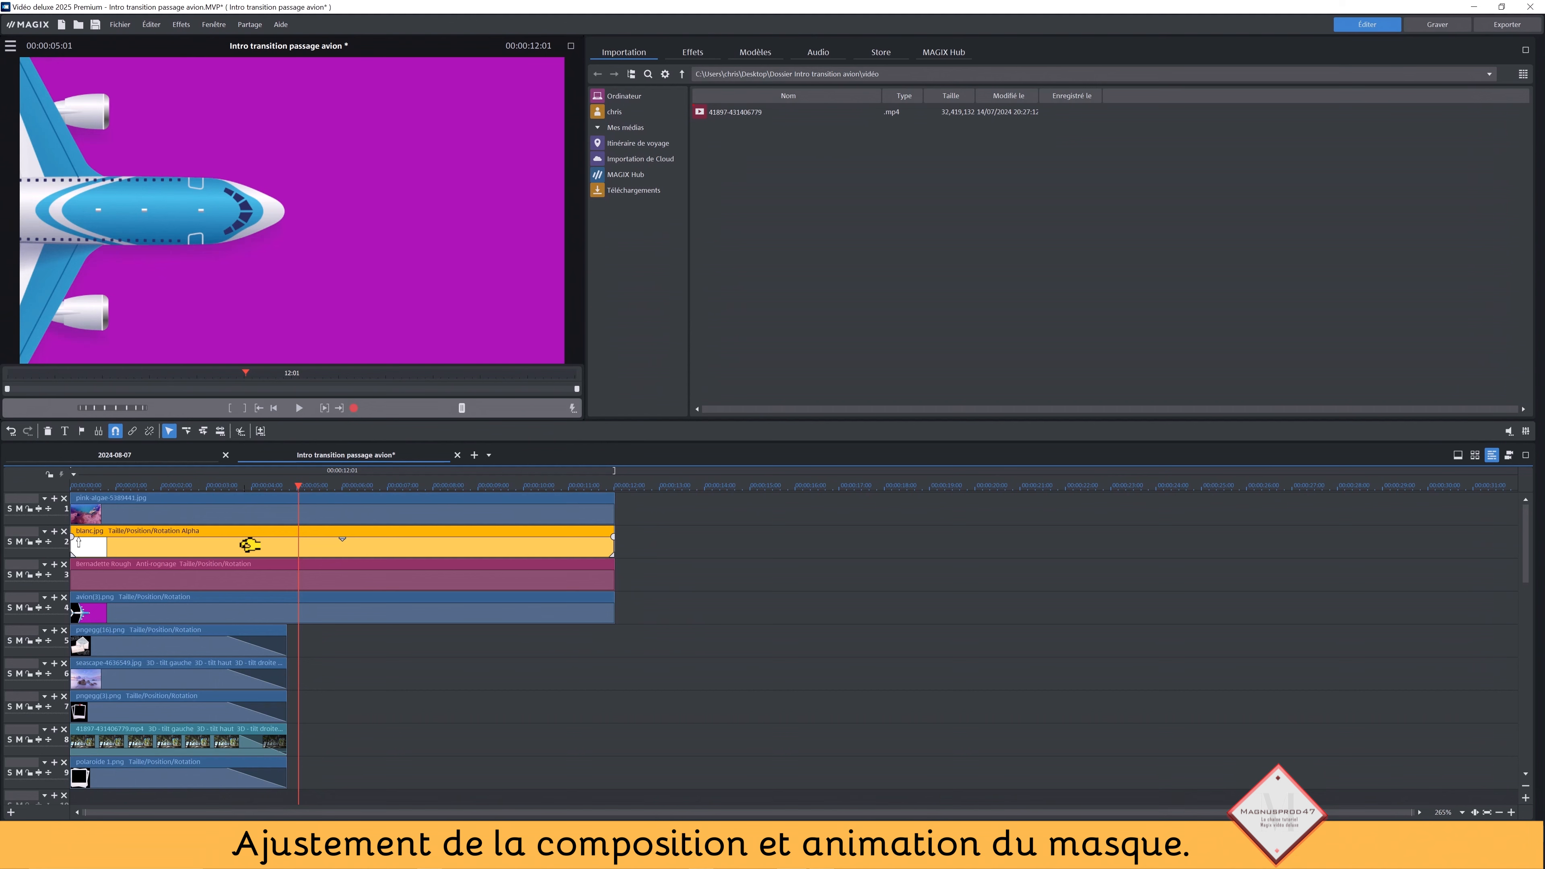
{"action": "left_click", "coordinate": [250, 572], "text": "shift"}
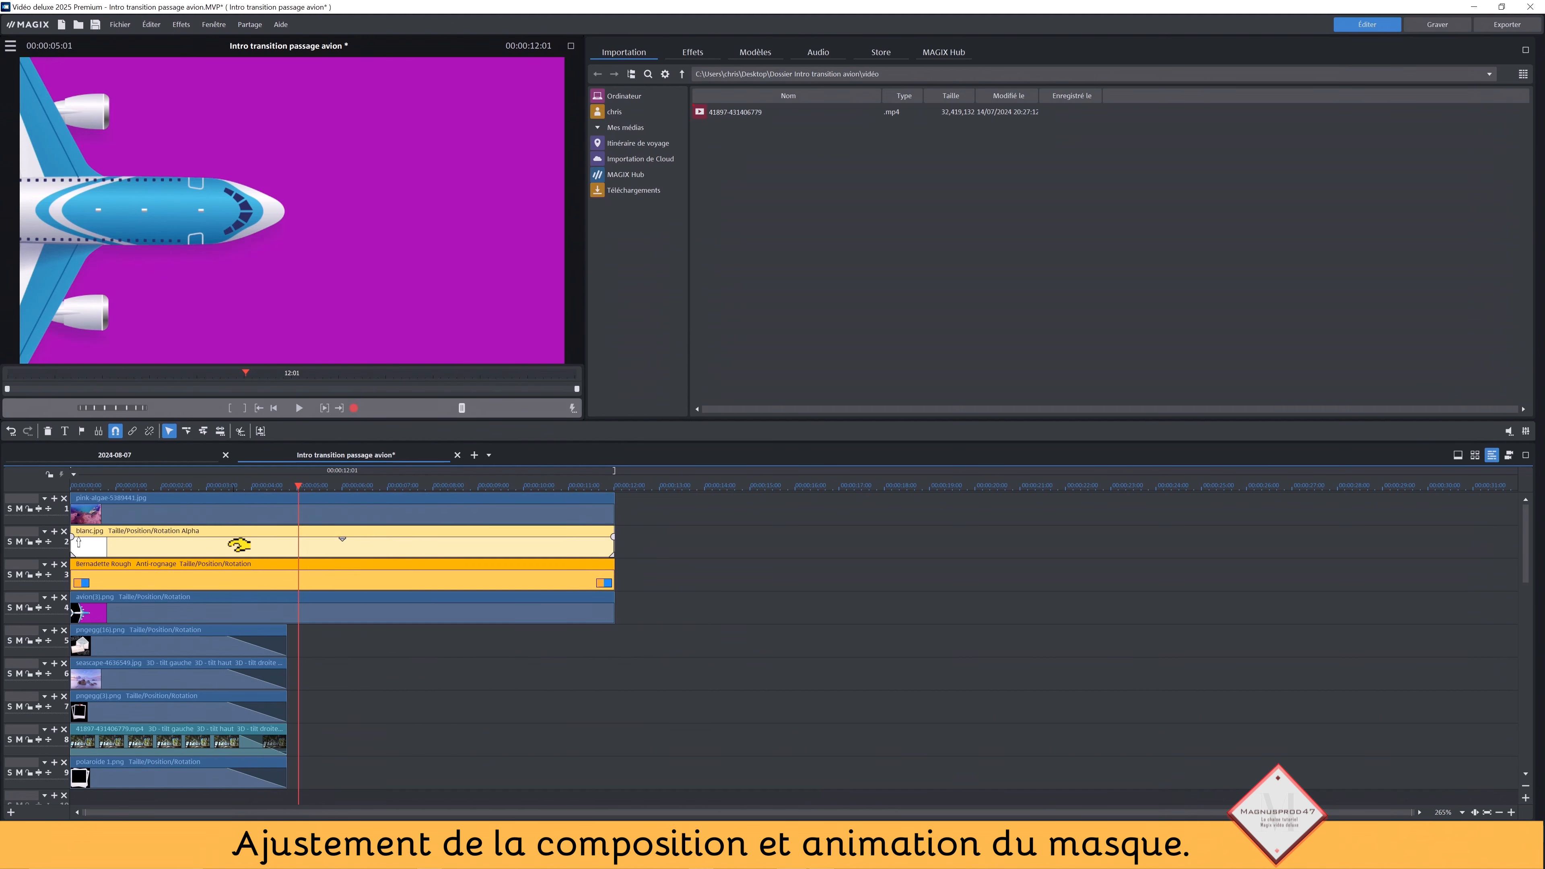
{"action": "key", "text": "z"}
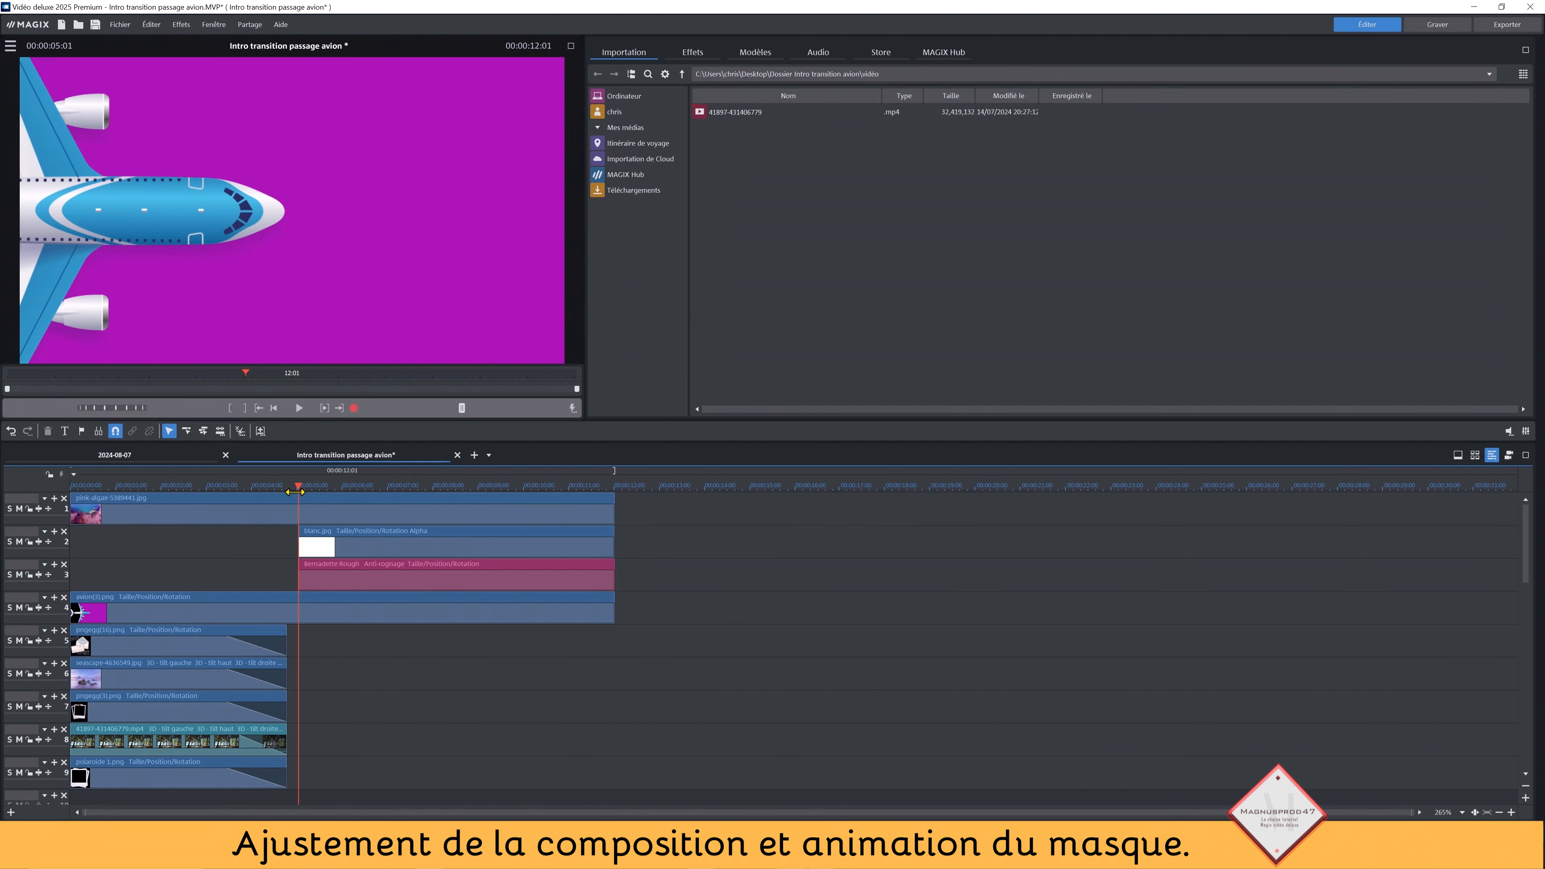
Set the blanc.jpg mask's horizontal position to about -598.7 px at 00:00:06:05 under the plane.
{"action": "left_click", "coordinate": [264, 487]}
{"action": "left_click_drag", "start_coordinate": [271, 494], "coordinate": [349, 502]}
{"action": "left_click", "coordinate": [344, 544]}
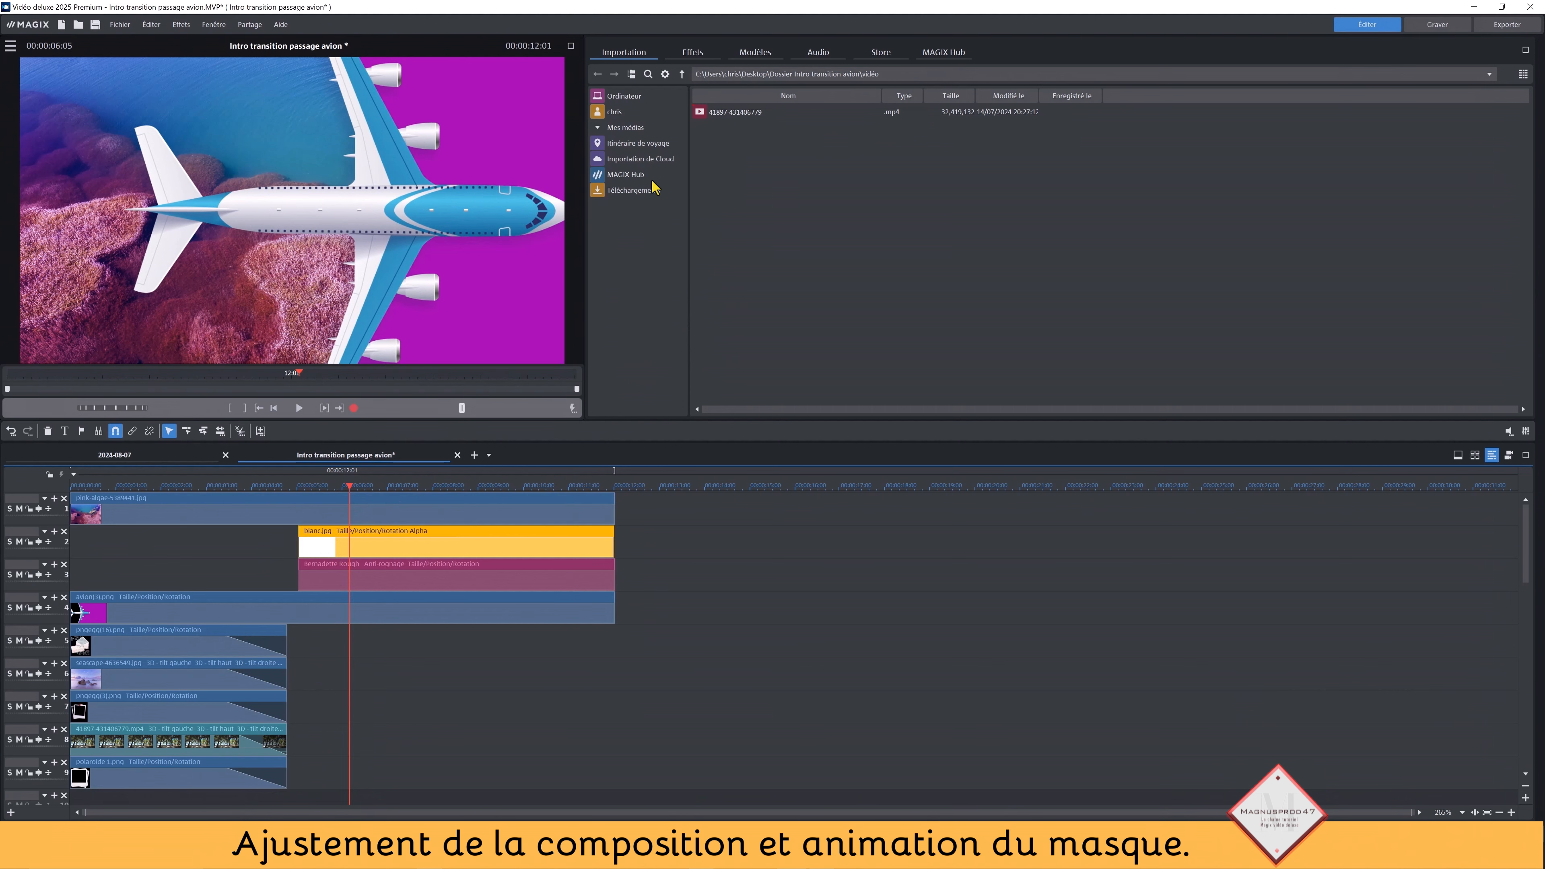
{"action": "left_click", "coordinate": [693, 53]}
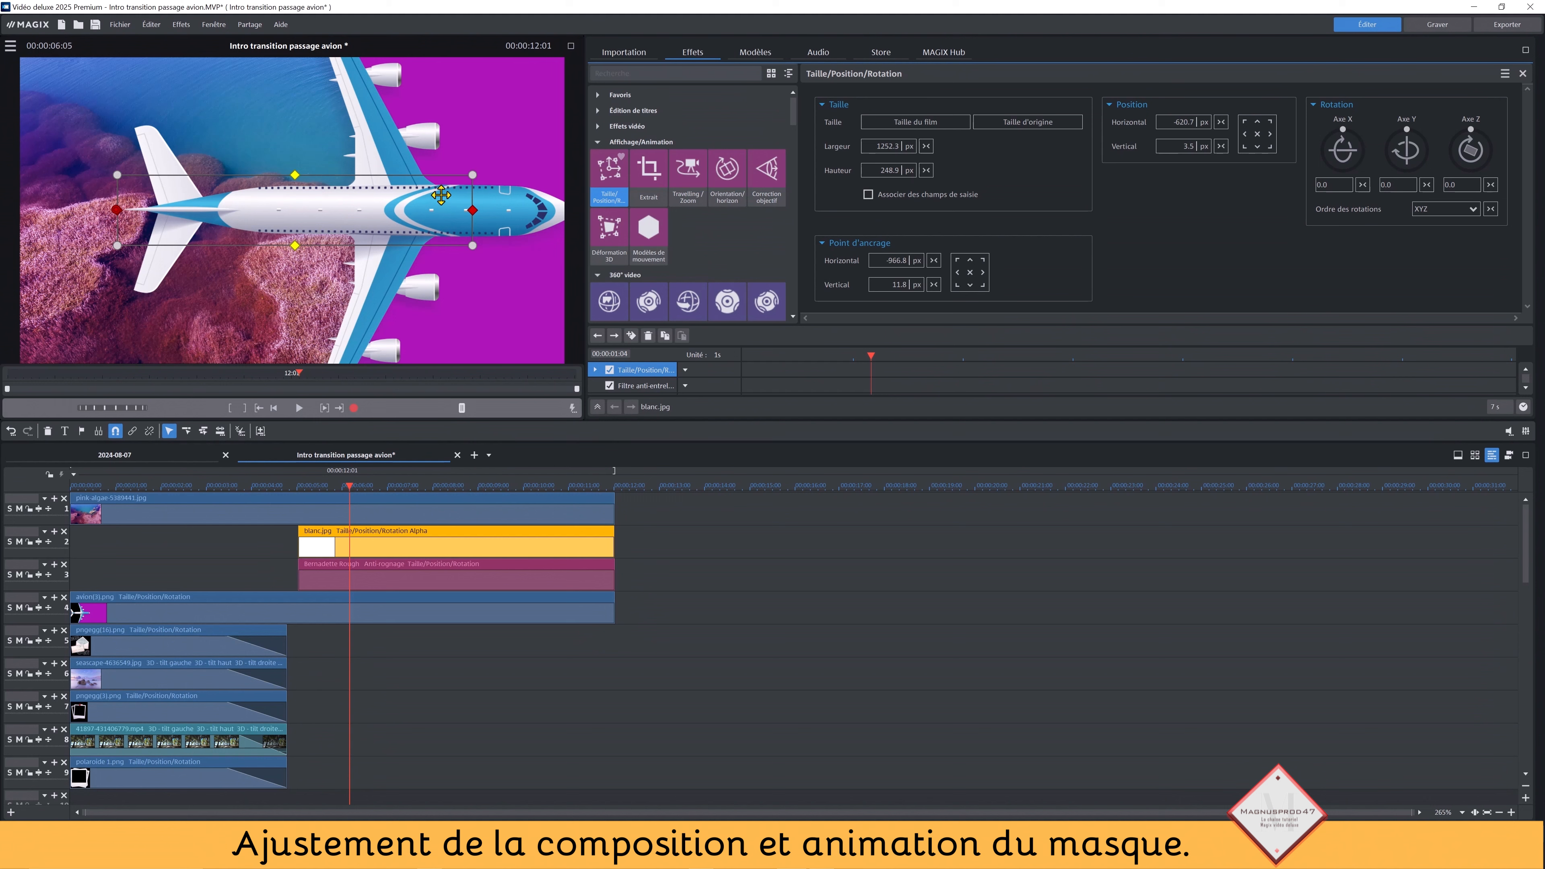
{"action": "left_click", "coordinate": [1179, 118]}
{"action": "mouse_move", "coordinate": [1179, 118]}
{"action": "left_mouse_down"}
{"action": "mouse_move", "coordinate": [1189, 48]}
{"action": "mouse_move", "coordinate": [1156, 109]}
{"action": "left_mouse_up"}
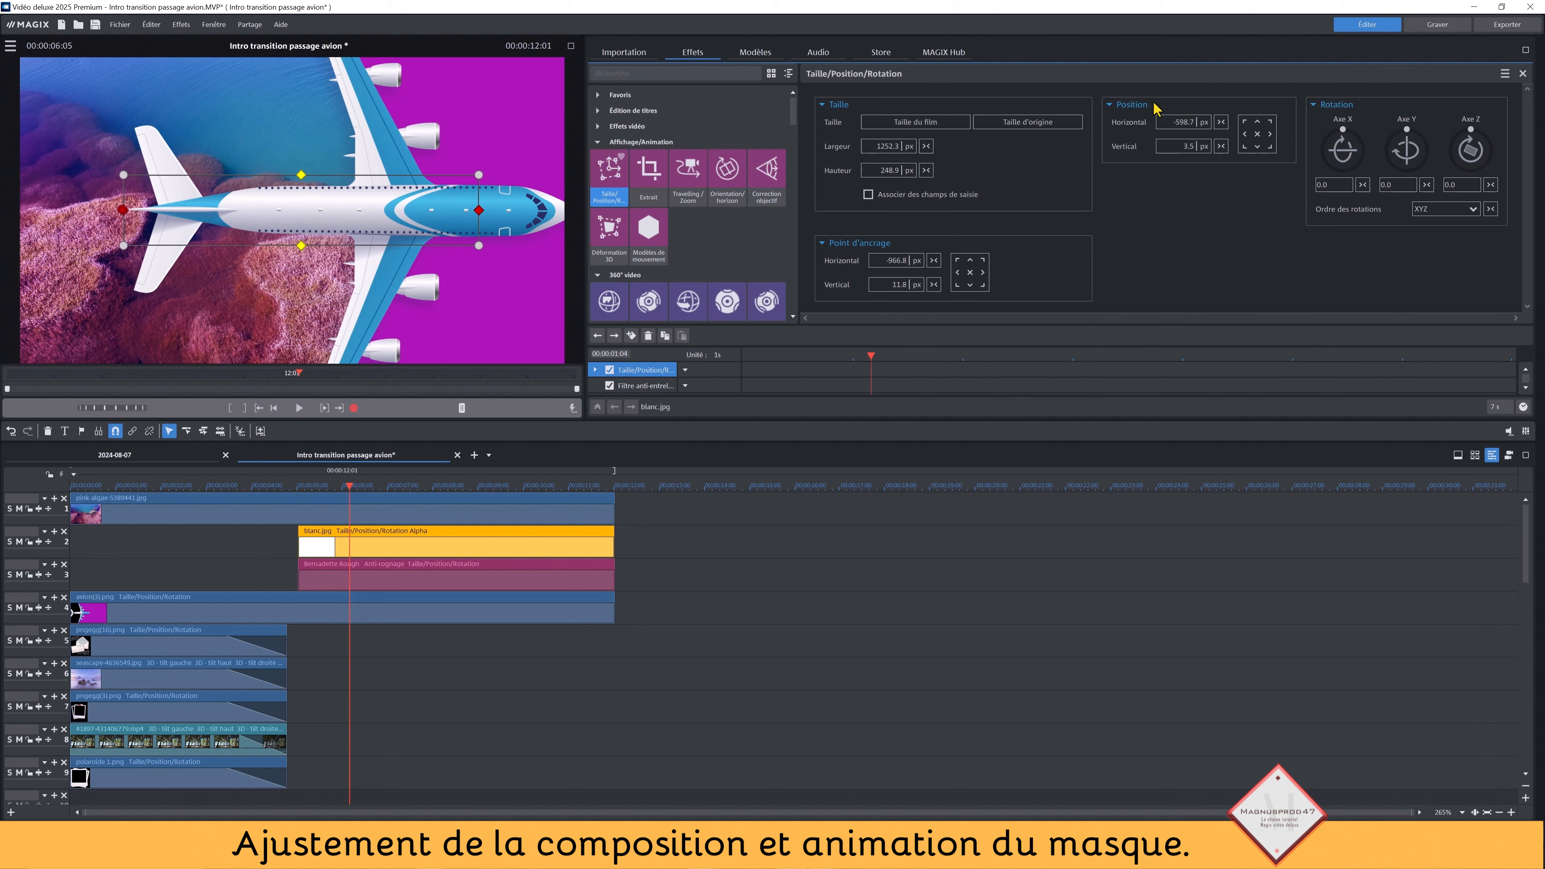
Apply the Formes video effect to the blanc.jpg mask on track 2.
{"action": "left_click", "coordinate": [460, 543]}
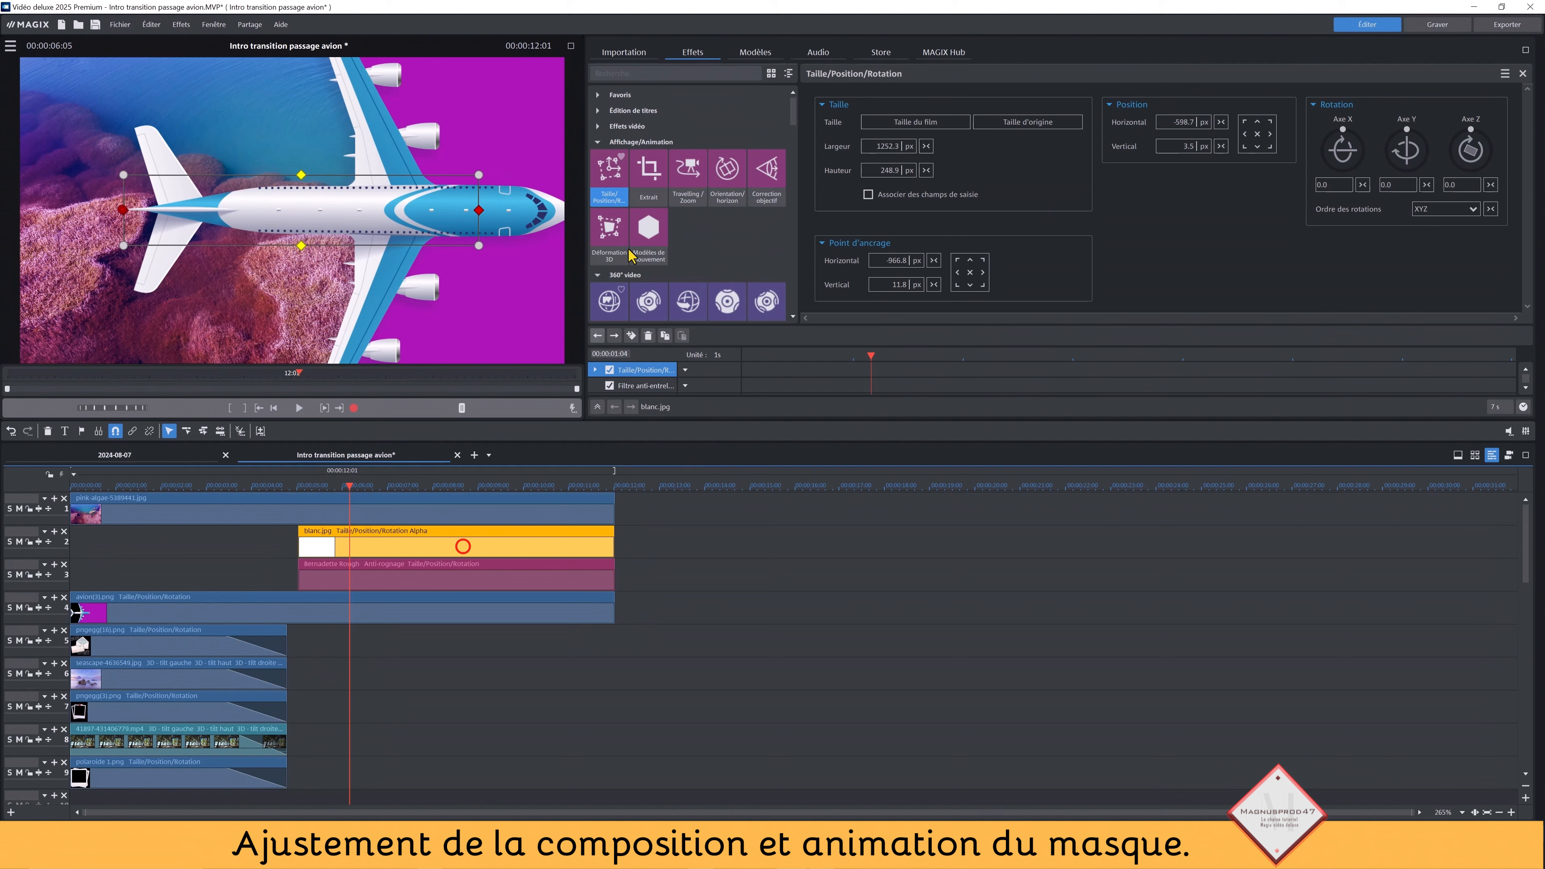
{"action": "left_click", "coordinate": [638, 128]}
{"action": "left_click", "coordinate": [648, 228]}
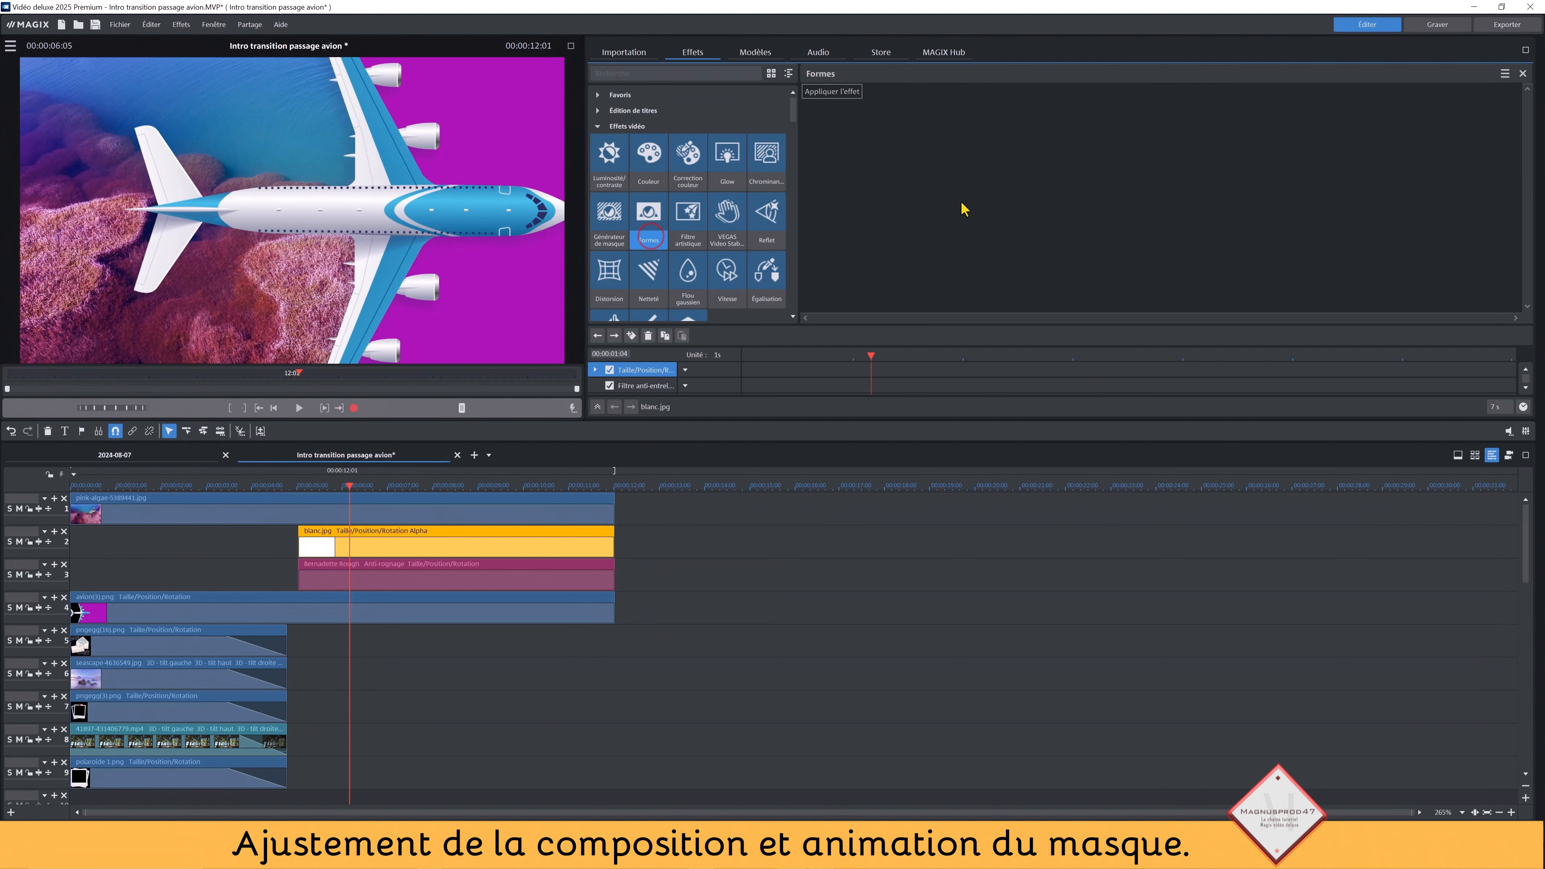
{"action": "left_click", "coordinate": [850, 92]}
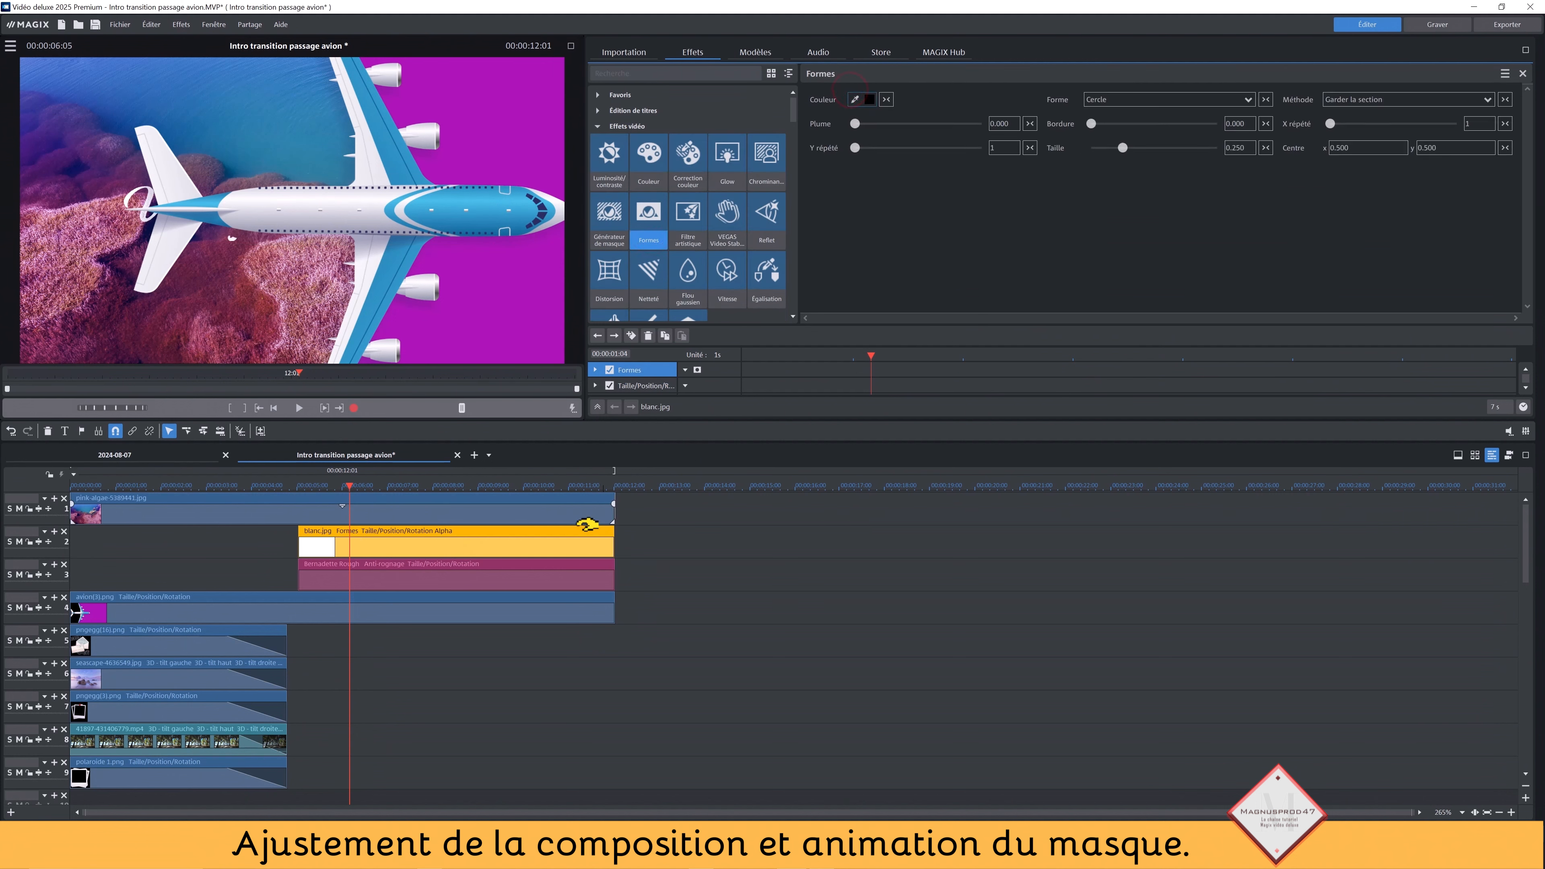
{"action": "left_click", "coordinate": [308, 543]}
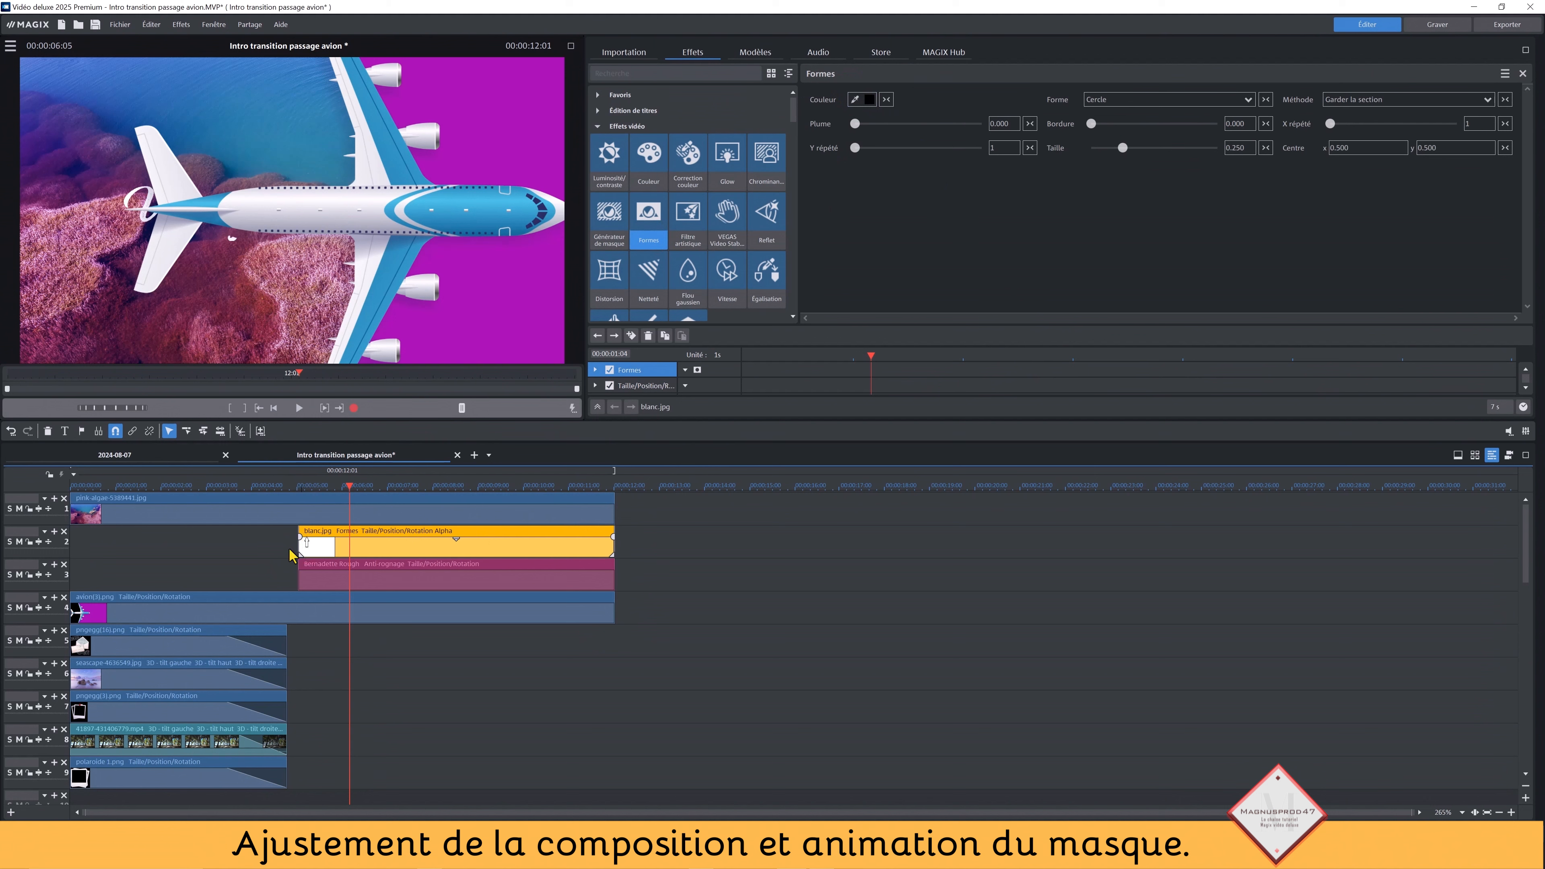
Mute the title on track 3 and set the mask circle's Taille to about 0.376 and Plume to about 0.362.
{"action": "left_click", "coordinate": [19, 575]}
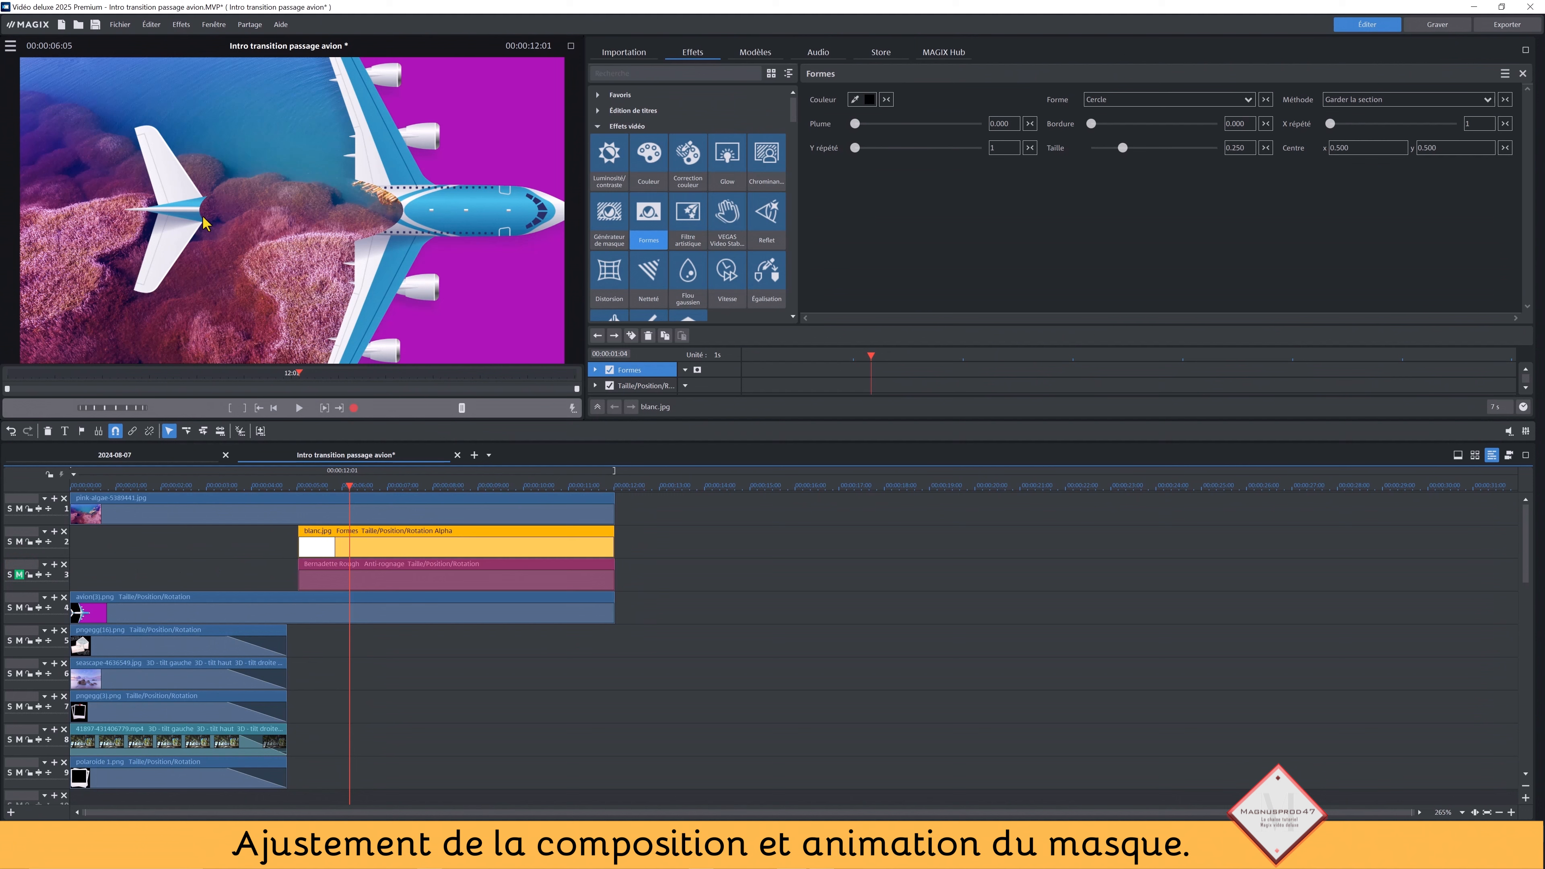
{"action": "left_click_drag", "start_coordinate": [1123, 148], "coordinate": [1138, 148]}
{"action": "left_click_drag", "start_coordinate": [856, 123], "coordinate": [882, 124]}
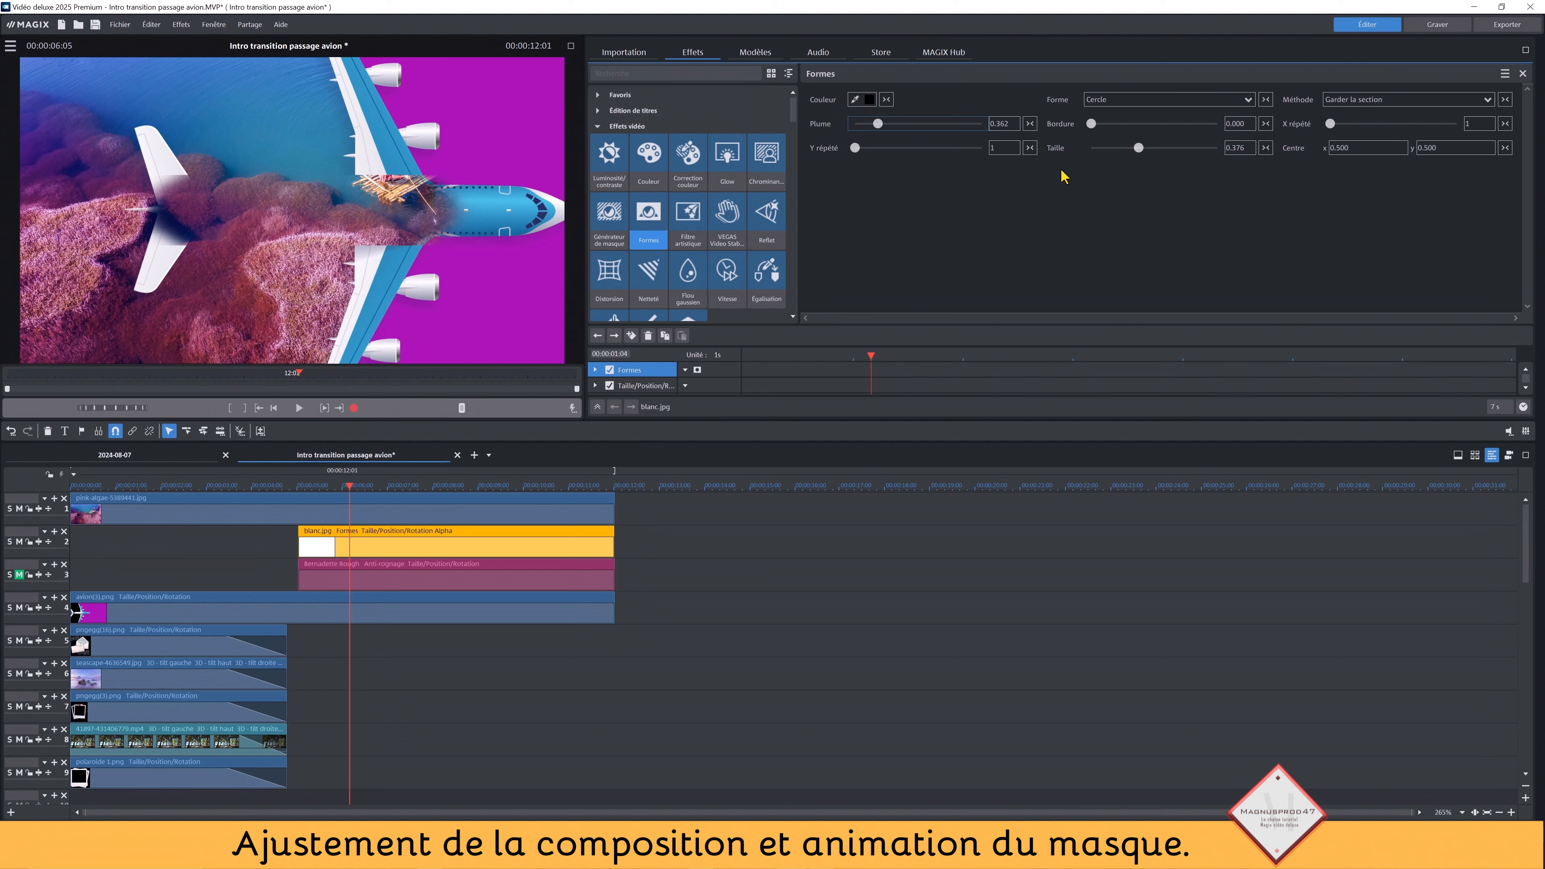
{"action": "left_click", "coordinate": [1141, 152]}
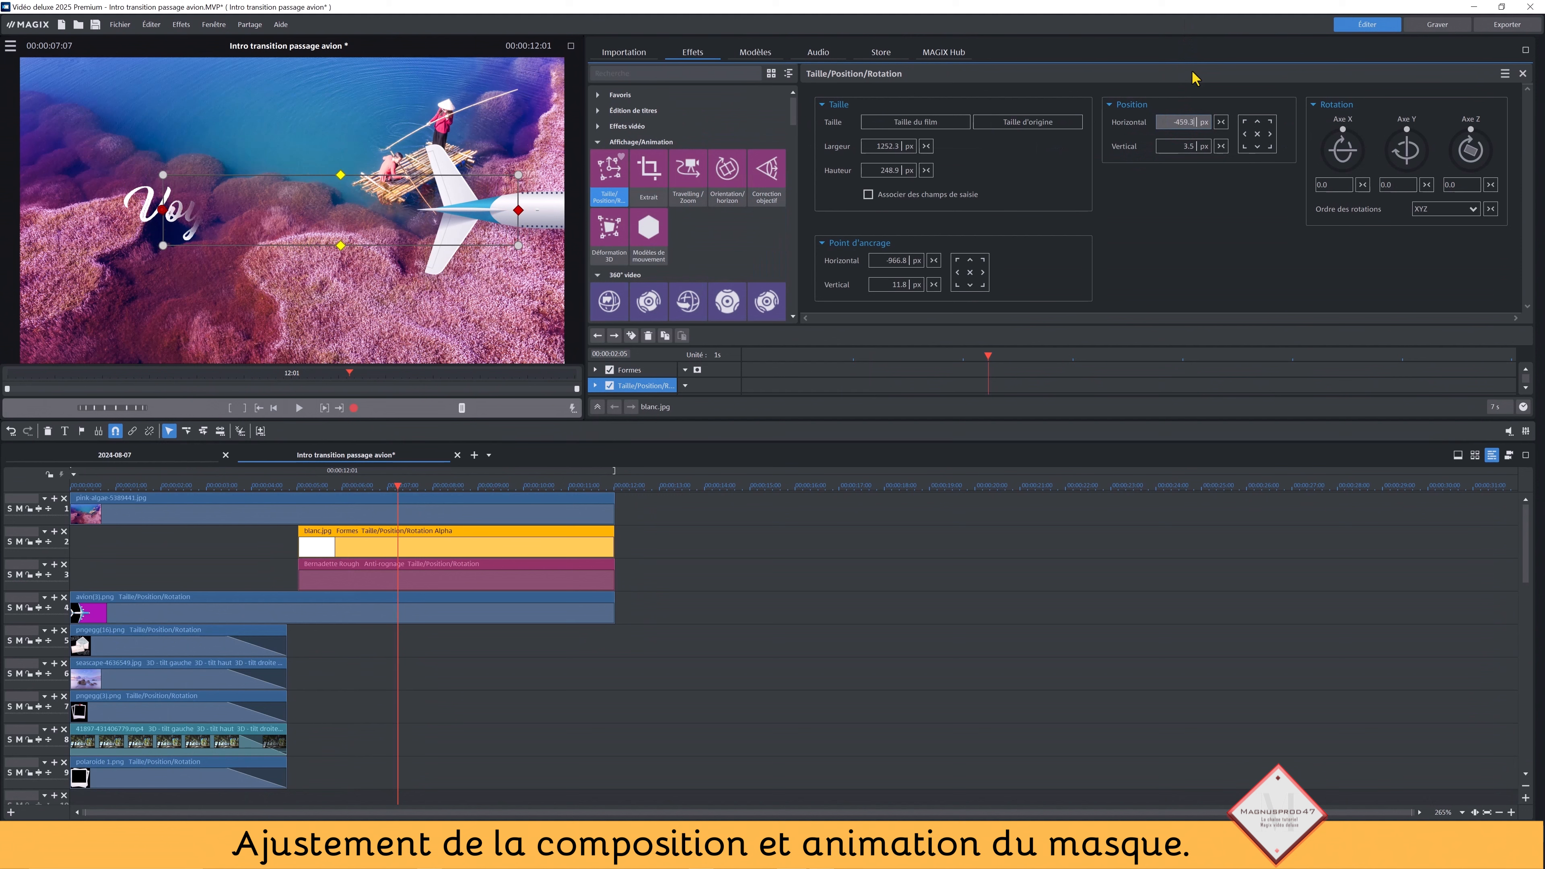
Add a Taille/Position/Rotation keyframe to the blanc.jpg mask at 00:00:06:02 with its horizontal position at about -660 px.
{"action": "left_click_drag", "start_coordinate": [1192, 71], "coordinate": [1211, 200]}
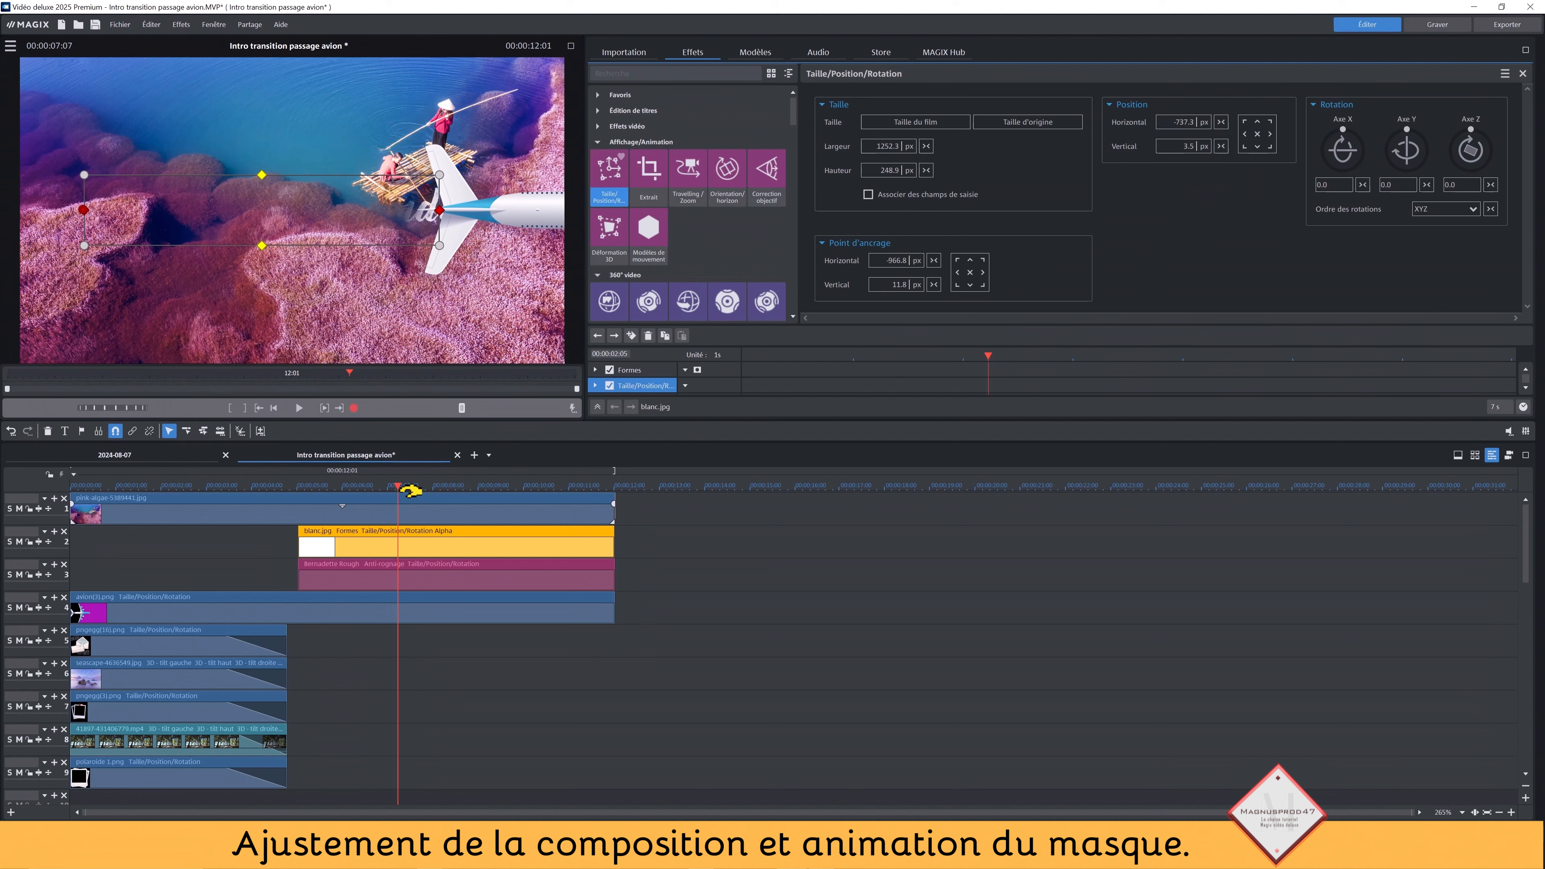
{"action": "left_click_drag", "start_coordinate": [397, 484], "coordinate": [343, 489]}
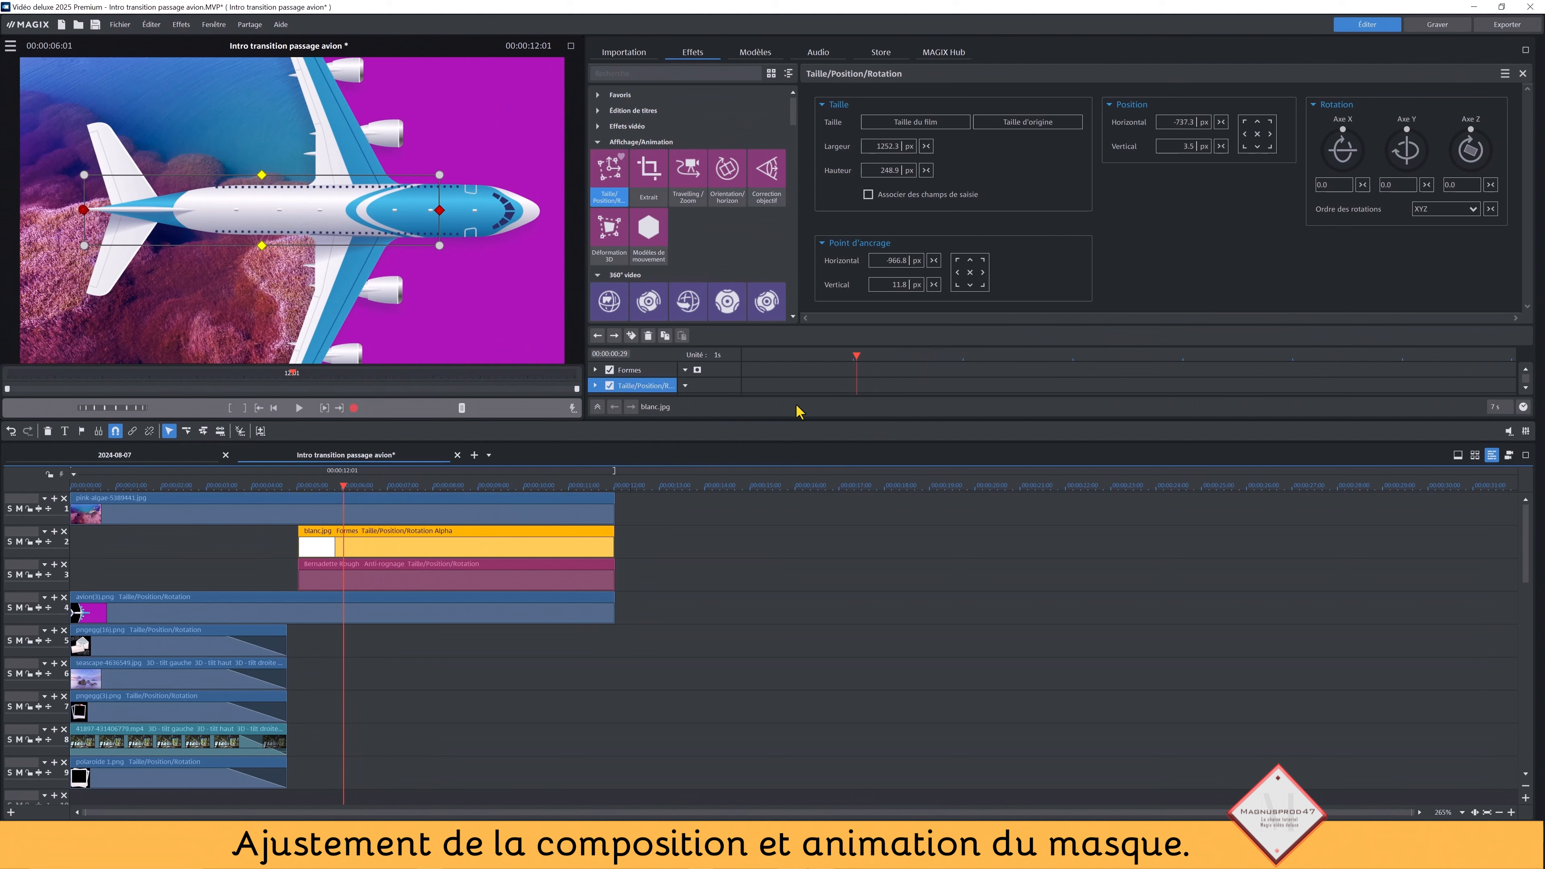
{"action": "left_click_drag", "start_coordinate": [747, 365], "coordinate": [856, 371]}
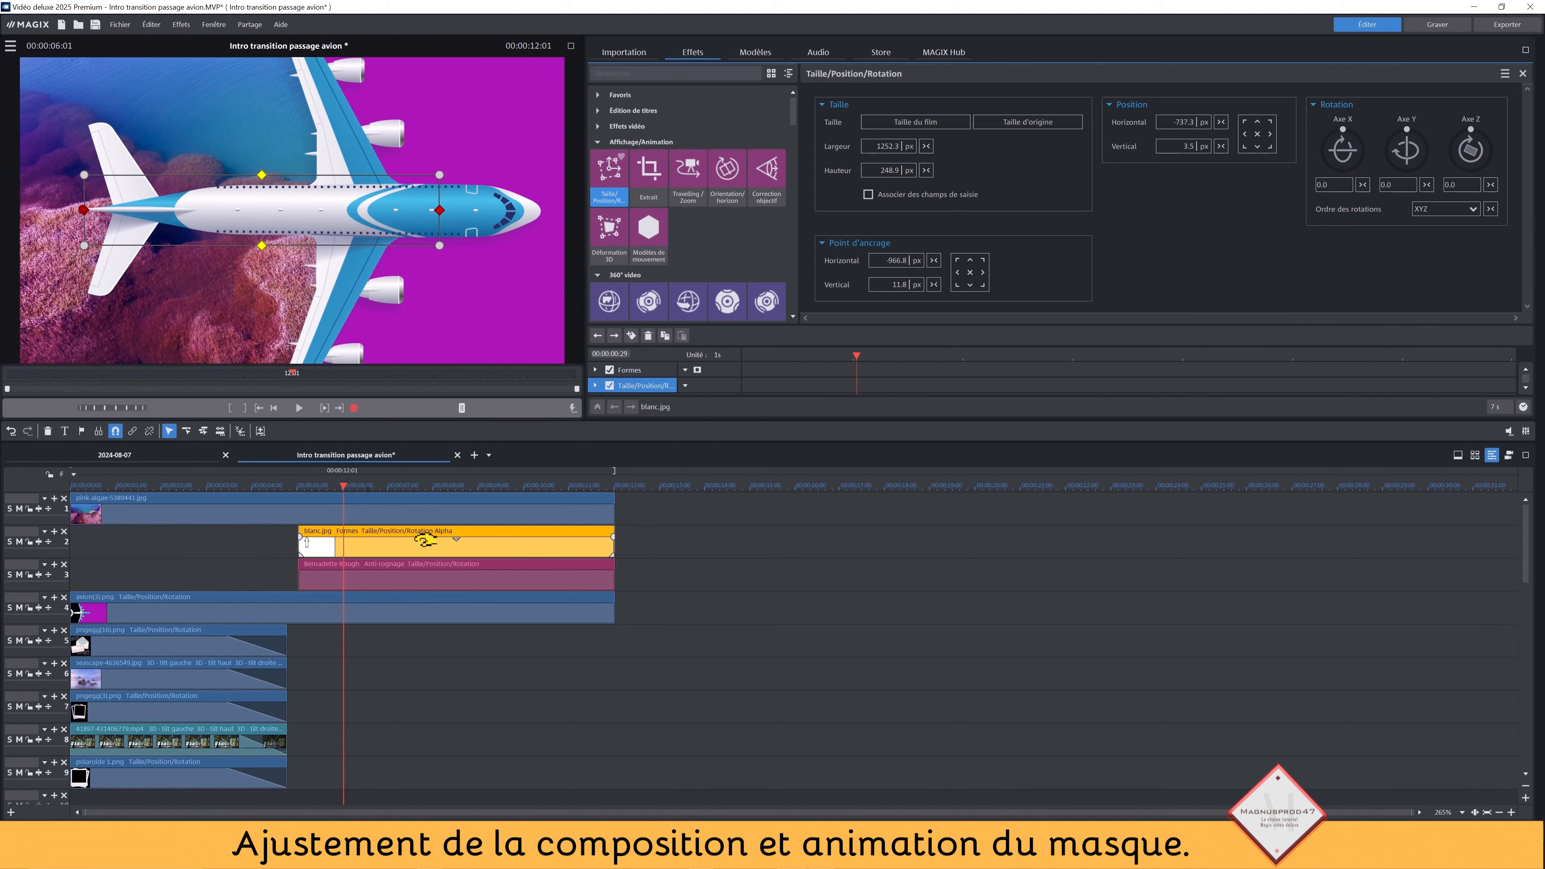
{"action": "left_click", "coordinate": [419, 539]}
{"action": "left_click_drag", "start_coordinate": [861, 360], "coordinate": [866, 353]}
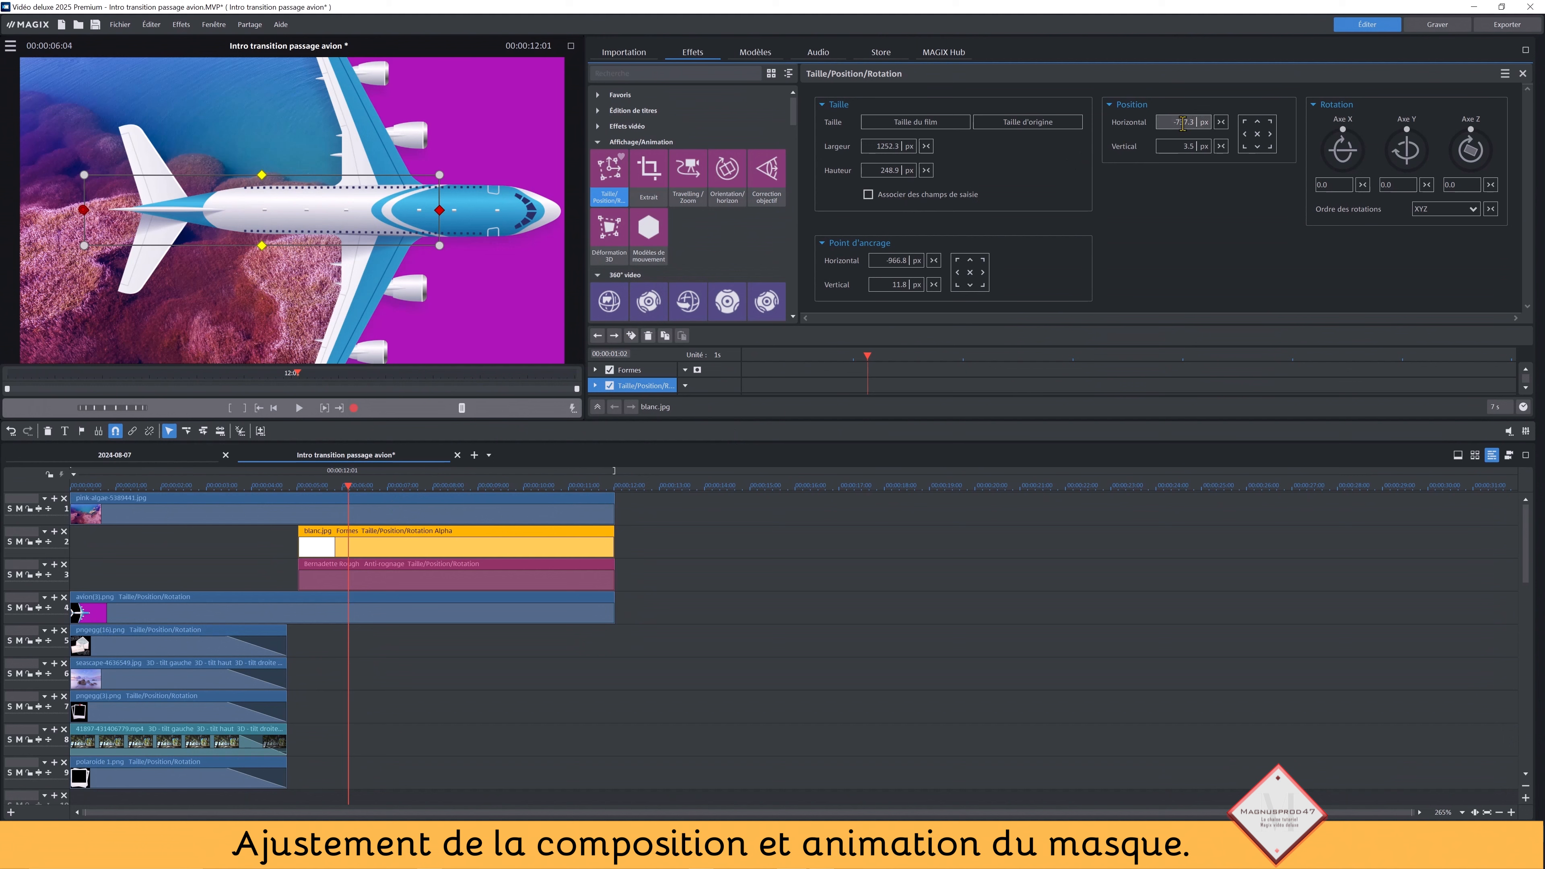
{"action": "left_click_drag", "start_coordinate": [1183, 120], "coordinate": [1191, 77]}
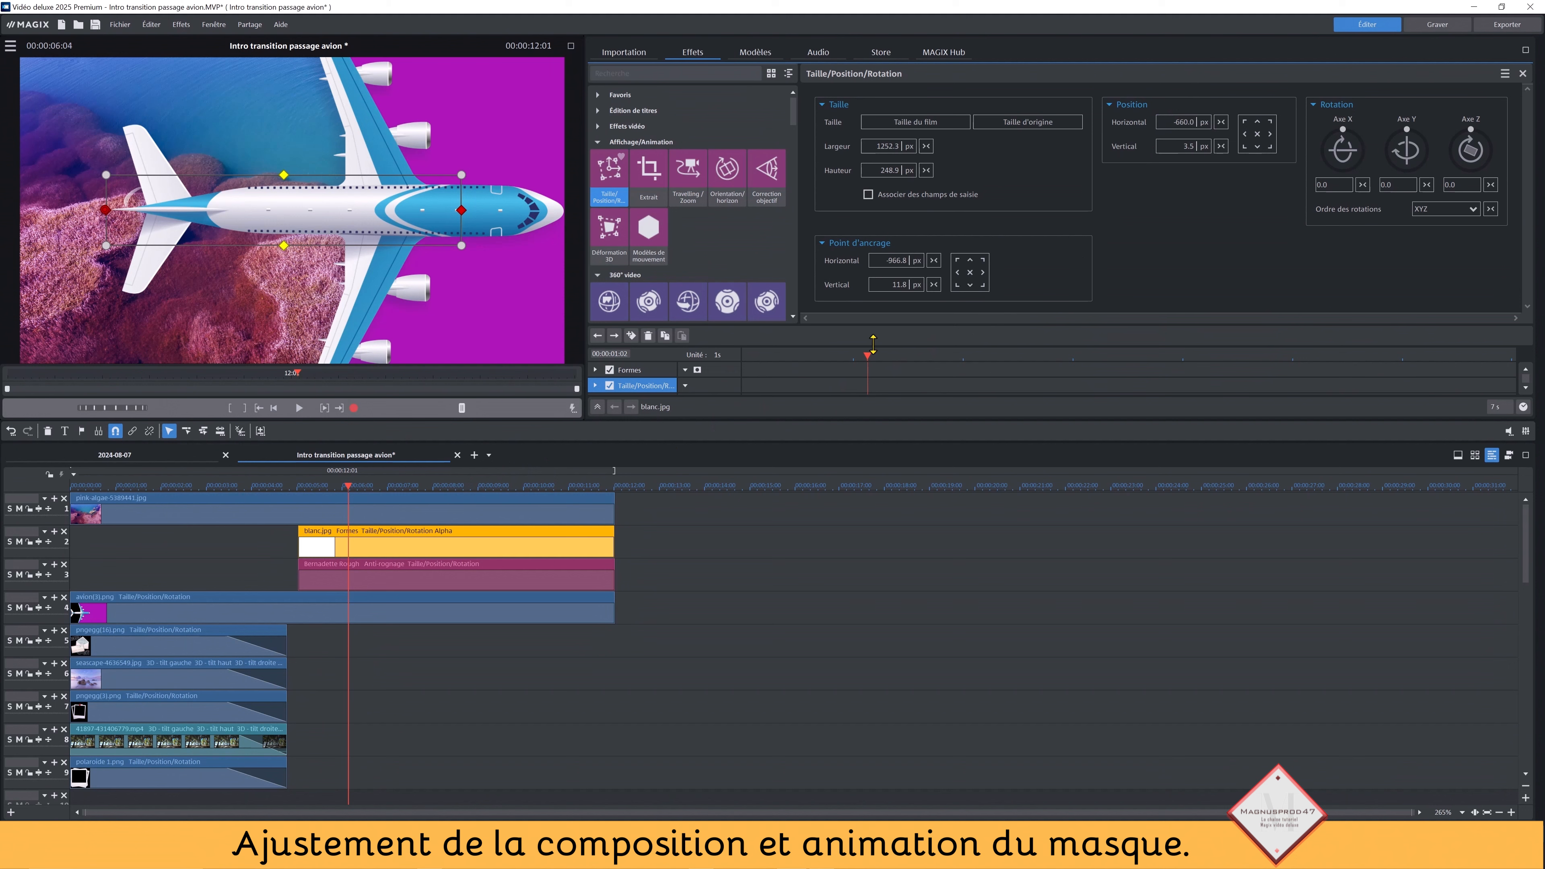
{"action": "left_click_drag", "start_coordinate": [866, 351], "coordinate": [859, 349]}
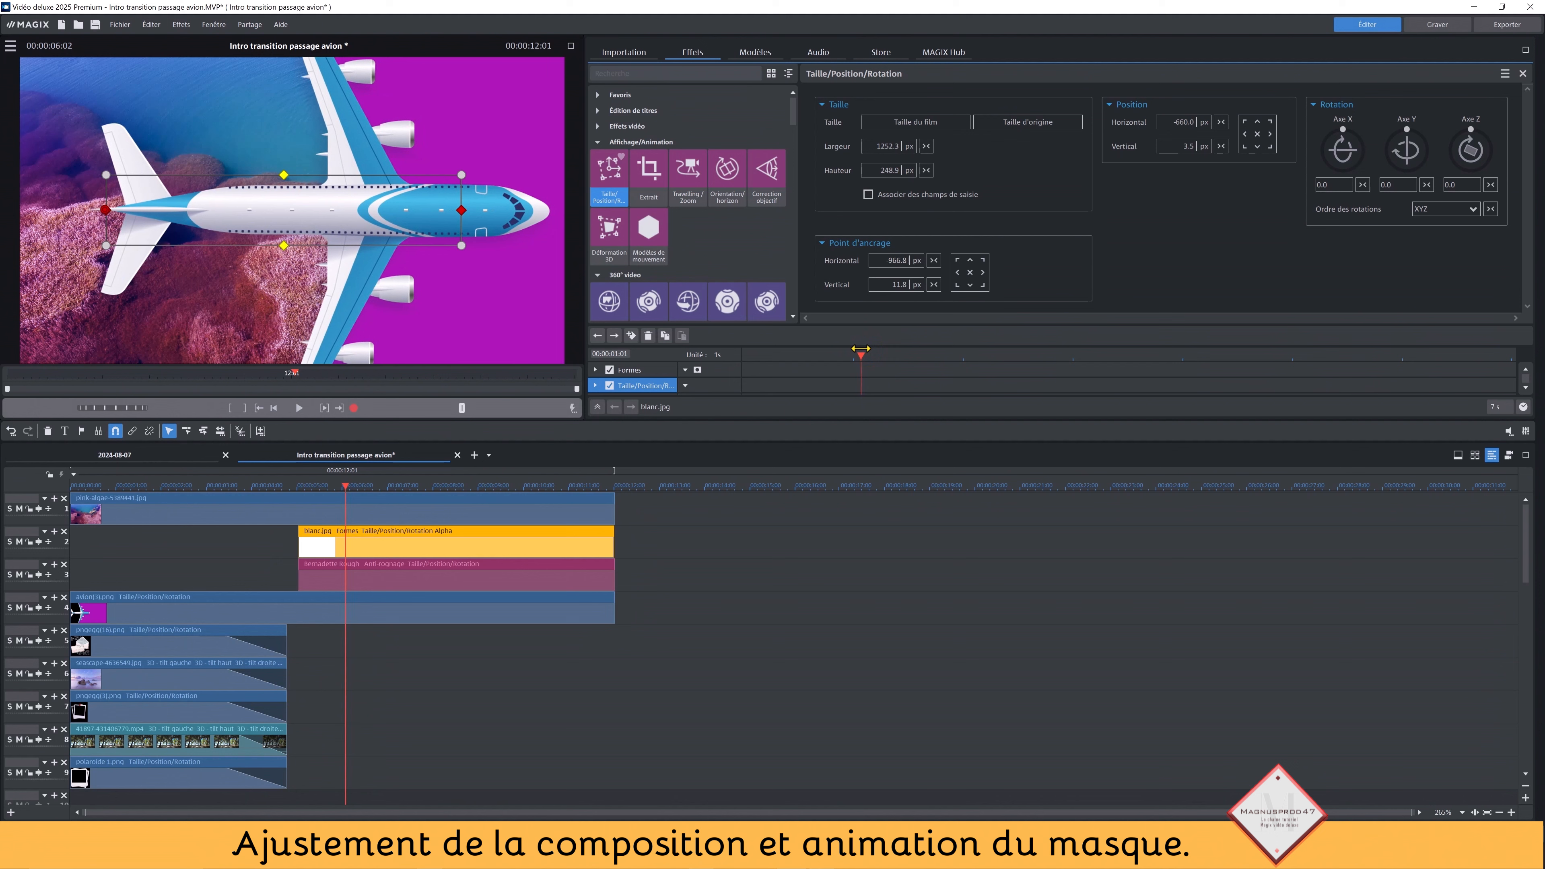
{"action": "left_click", "coordinate": [631, 335]}
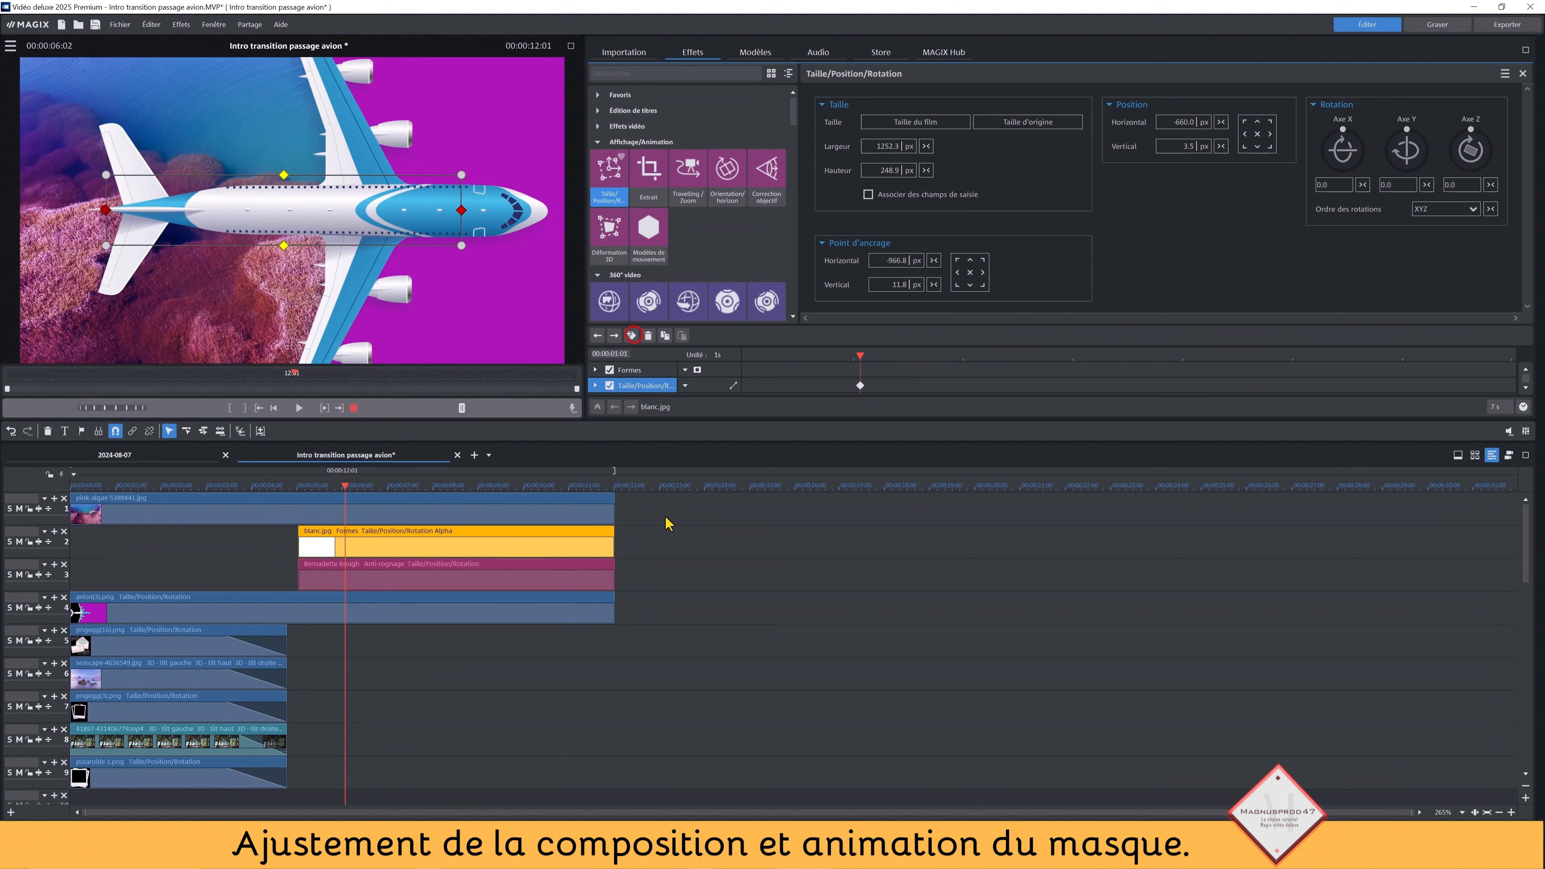
Keyframe the blanc.jpg mask's horizontal position to about 657.9 px at 00:00:08:13, past the end of the title.
{"action": "left_click_drag", "start_coordinate": [347, 490], "coordinate": [450, 506]}
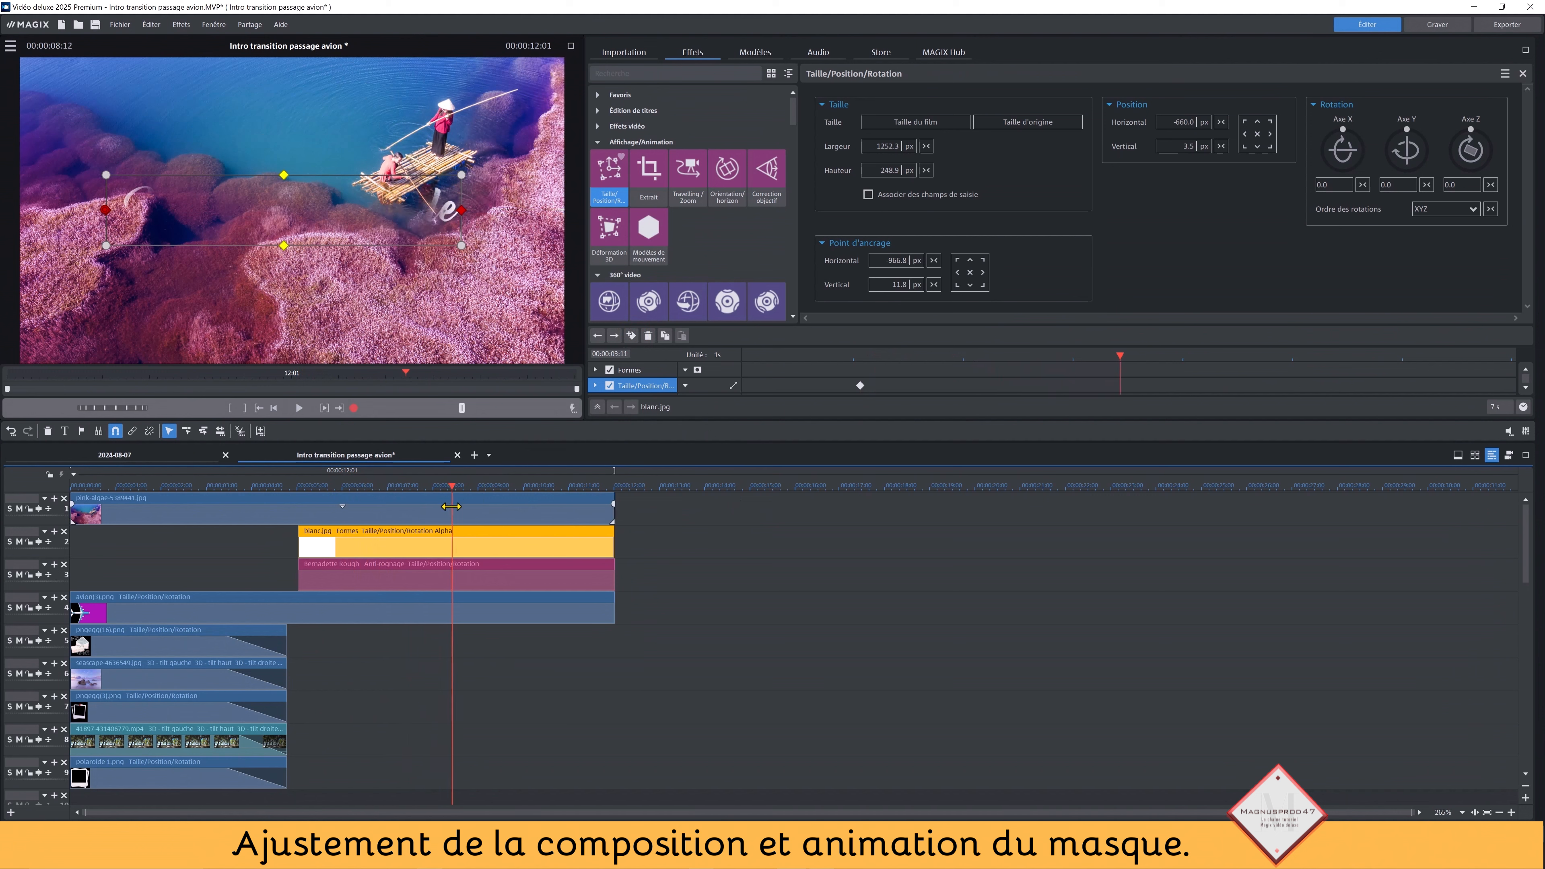
{"action": "left_click_drag", "start_coordinate": [1187, 119], "coordinate": [1210, 36]}
{"action": "left_click_drag", "start_coordinate": [1185, 122], "coordinate": [1229, 4]}
{"action": "left_click_drag", "start_coordinate": [1185, 121], "coordinate": [1211, 55]}
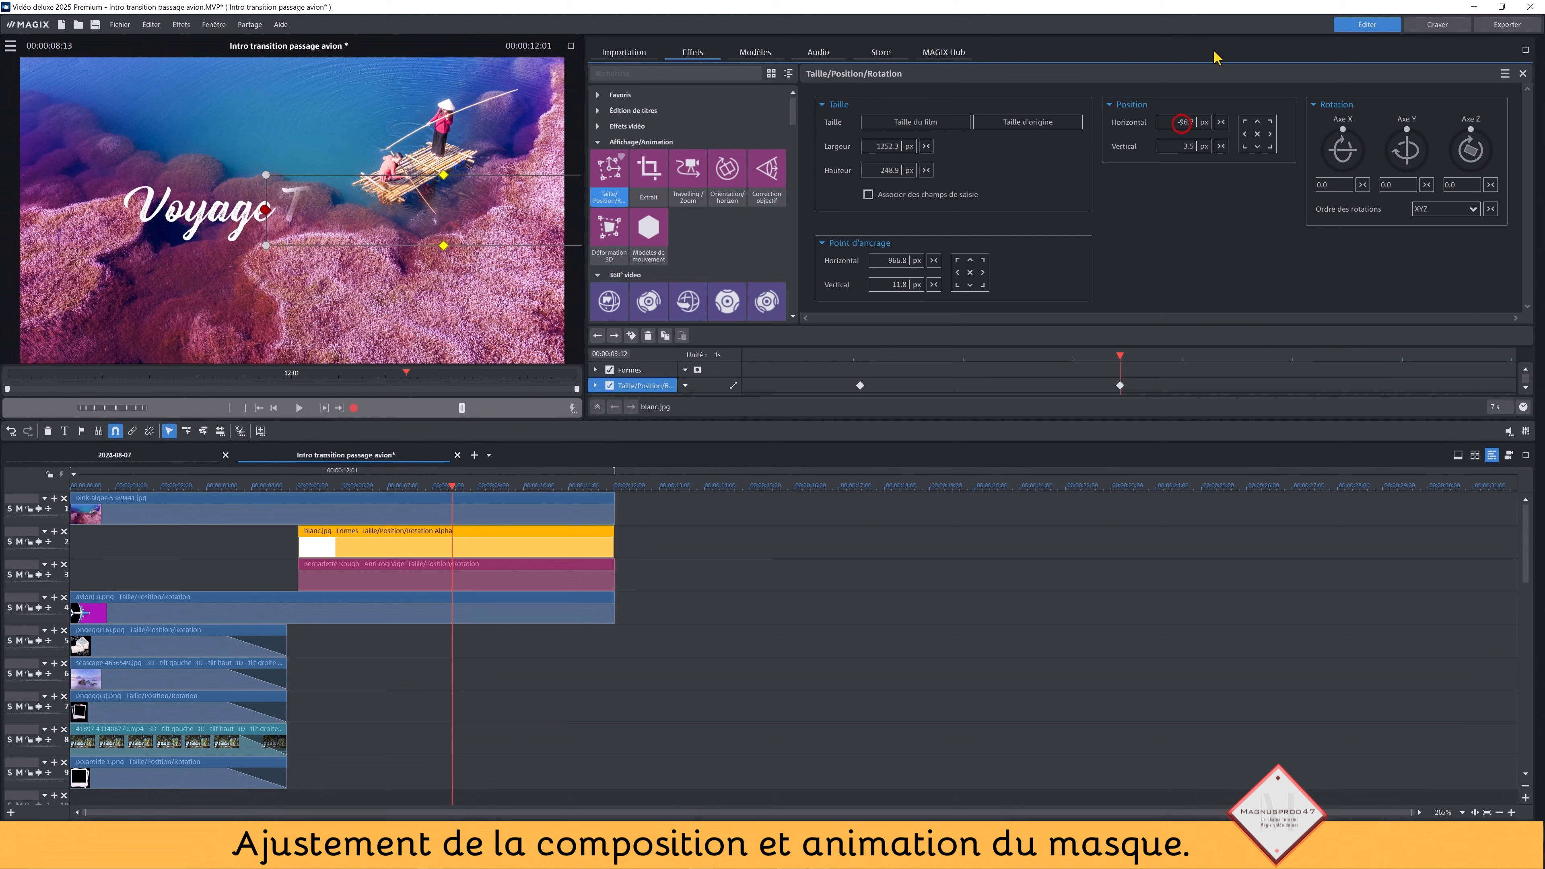
{"action": "left_click_drag", "start_coordinate": [1186, 122], "coordinate": [1230, 57]}
{"action": "left_click_drag", "start_coordinate": [1181, 118], "coordinate": [1198, 13]}
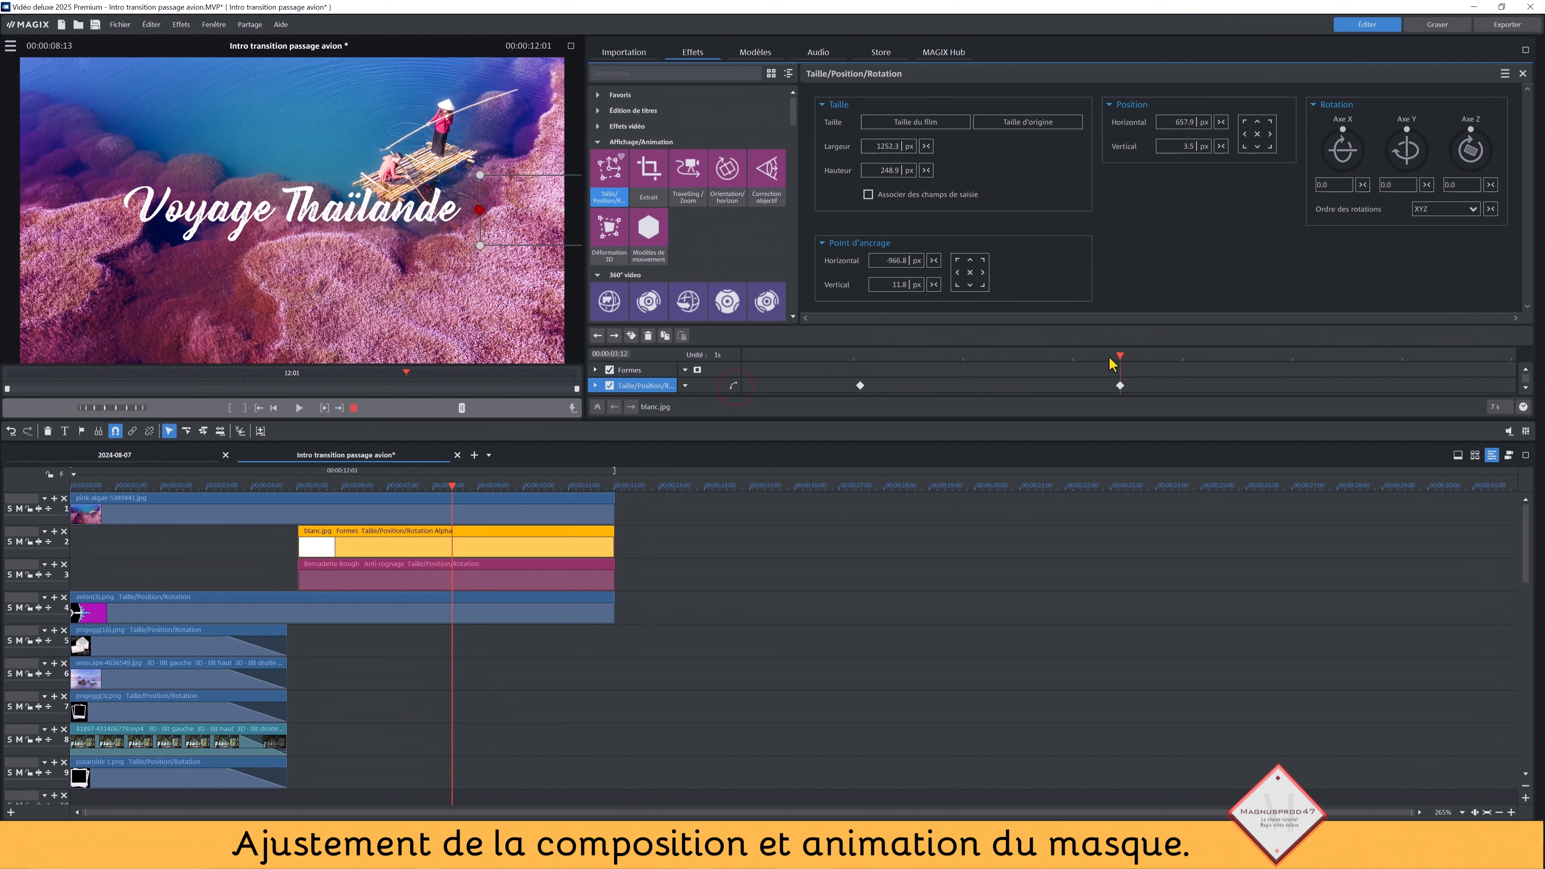
Play back the mask animation from 00:00:05:01 to check the title reveal against the plane's passage.
{"action": "left_click_drag", "start_coordinate": [1120, 364], "coordinate": [747, 359]}
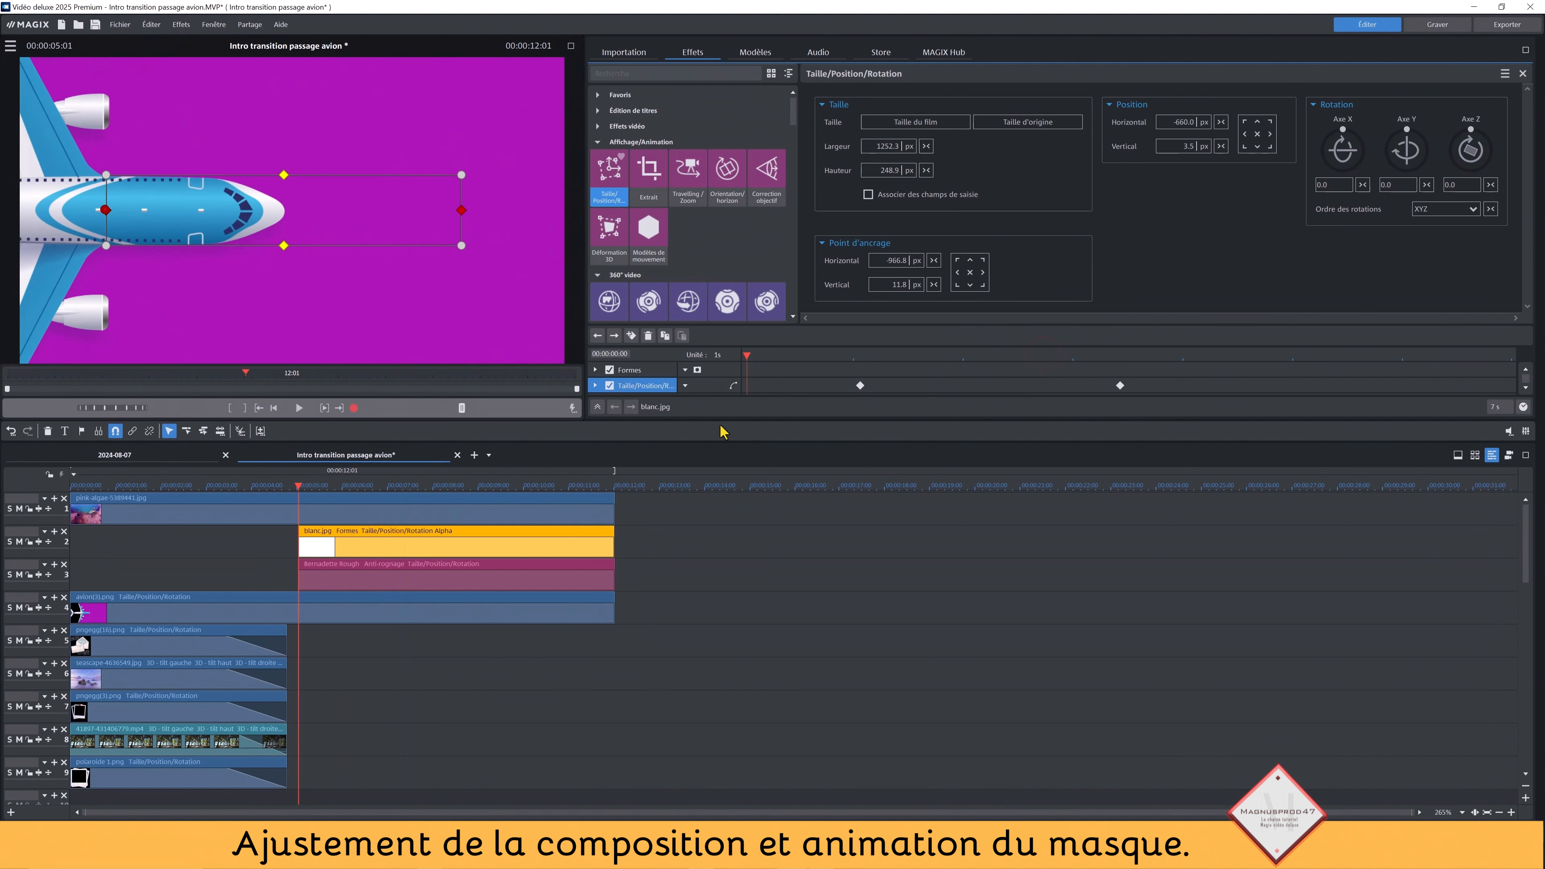
{"action": "left_click", "coordinate": [300, 412]}
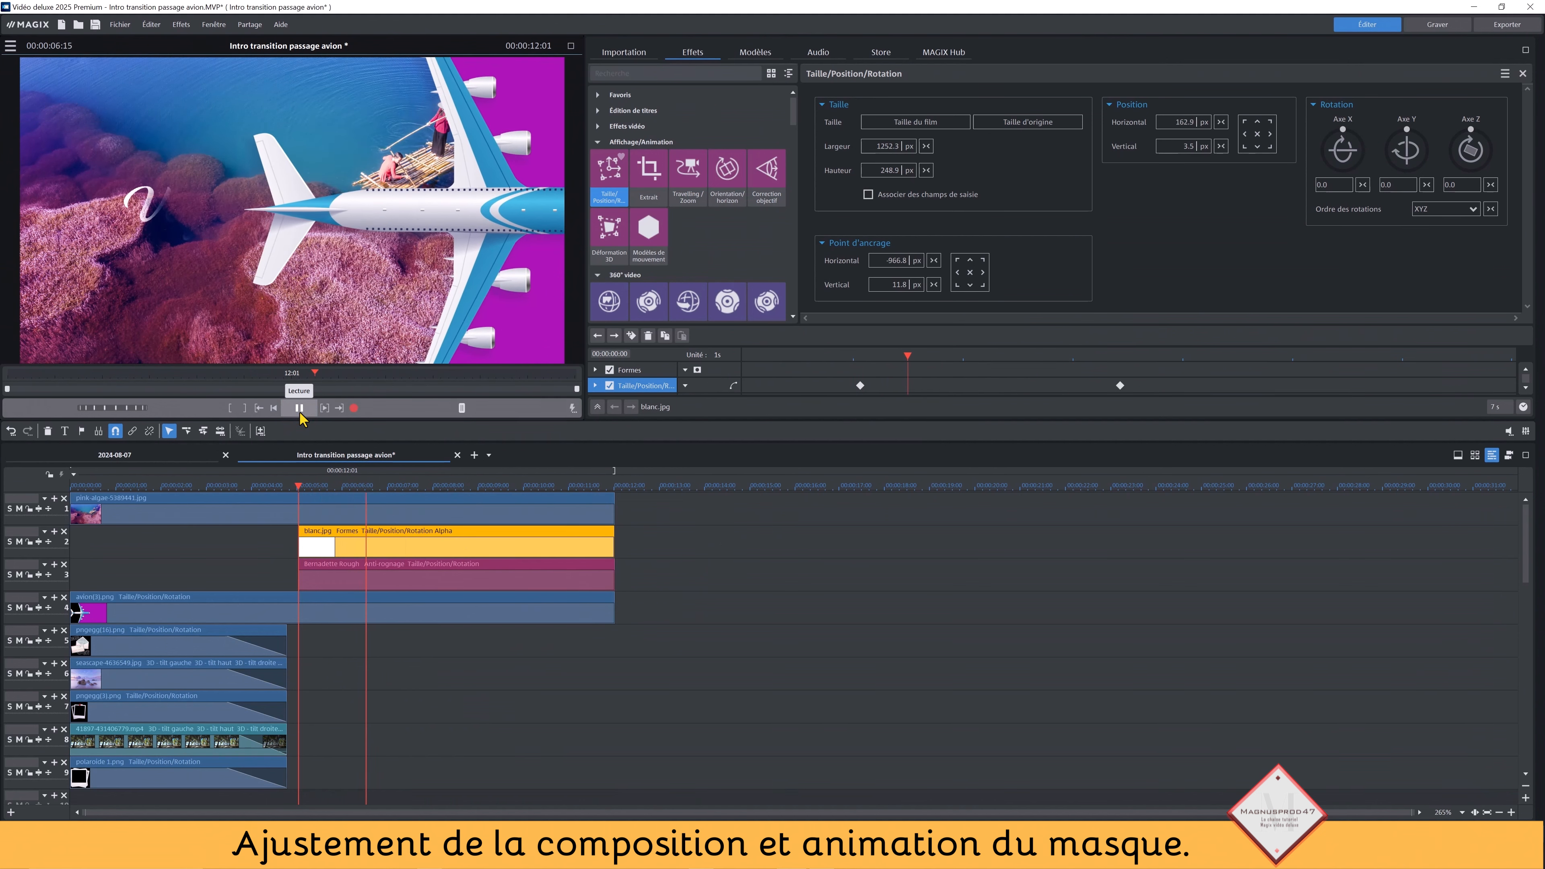
{"action": "left_click", "coordinate": [300, 411]}
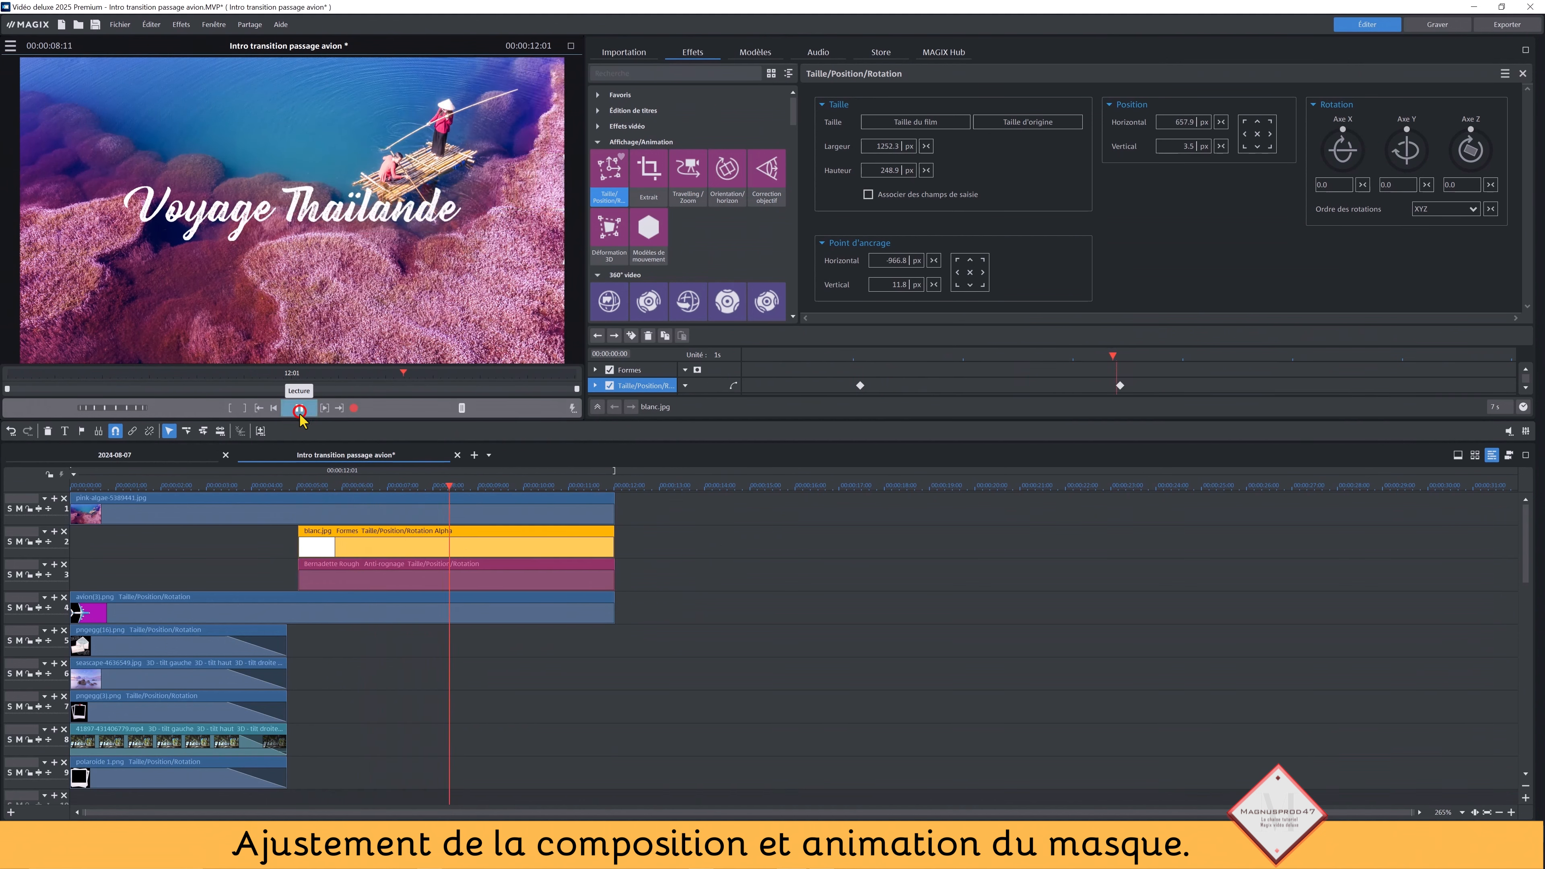
Move the mask's first position keyframe to 00:00:06:00 and set its horizontal position to about -707.3 px.
{"action": "left_click_drag", "start_coordinate": [448, 488], "coordinate": [357, 508]}
{"action": "left_click", "coordinate": [859, 385]}
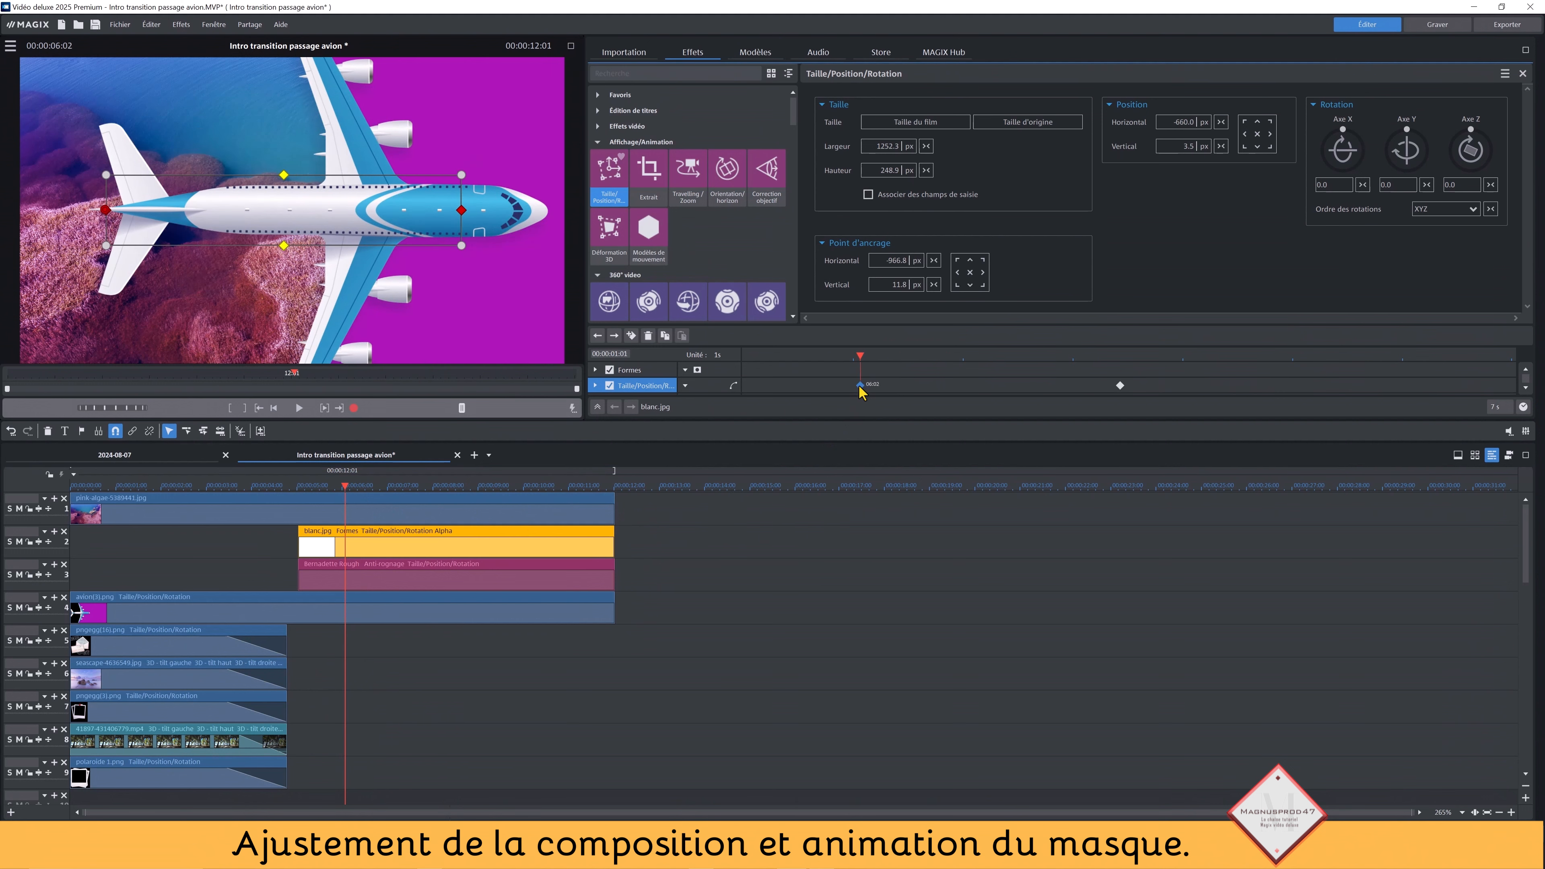
{"action": "left_click_drag", "start_coordinate": [860, 385], "coordinate": [853, 385]}
{"action": "mouse_move", "coordinate": [346, 487]}
{"action": "left_mouse_down"}
{"action": "mouse_move", "coordinate": [365, 487]}
{"action": "mouse_move", "coordinate": [353, 487]}
{"action": "left_mouse_up"}
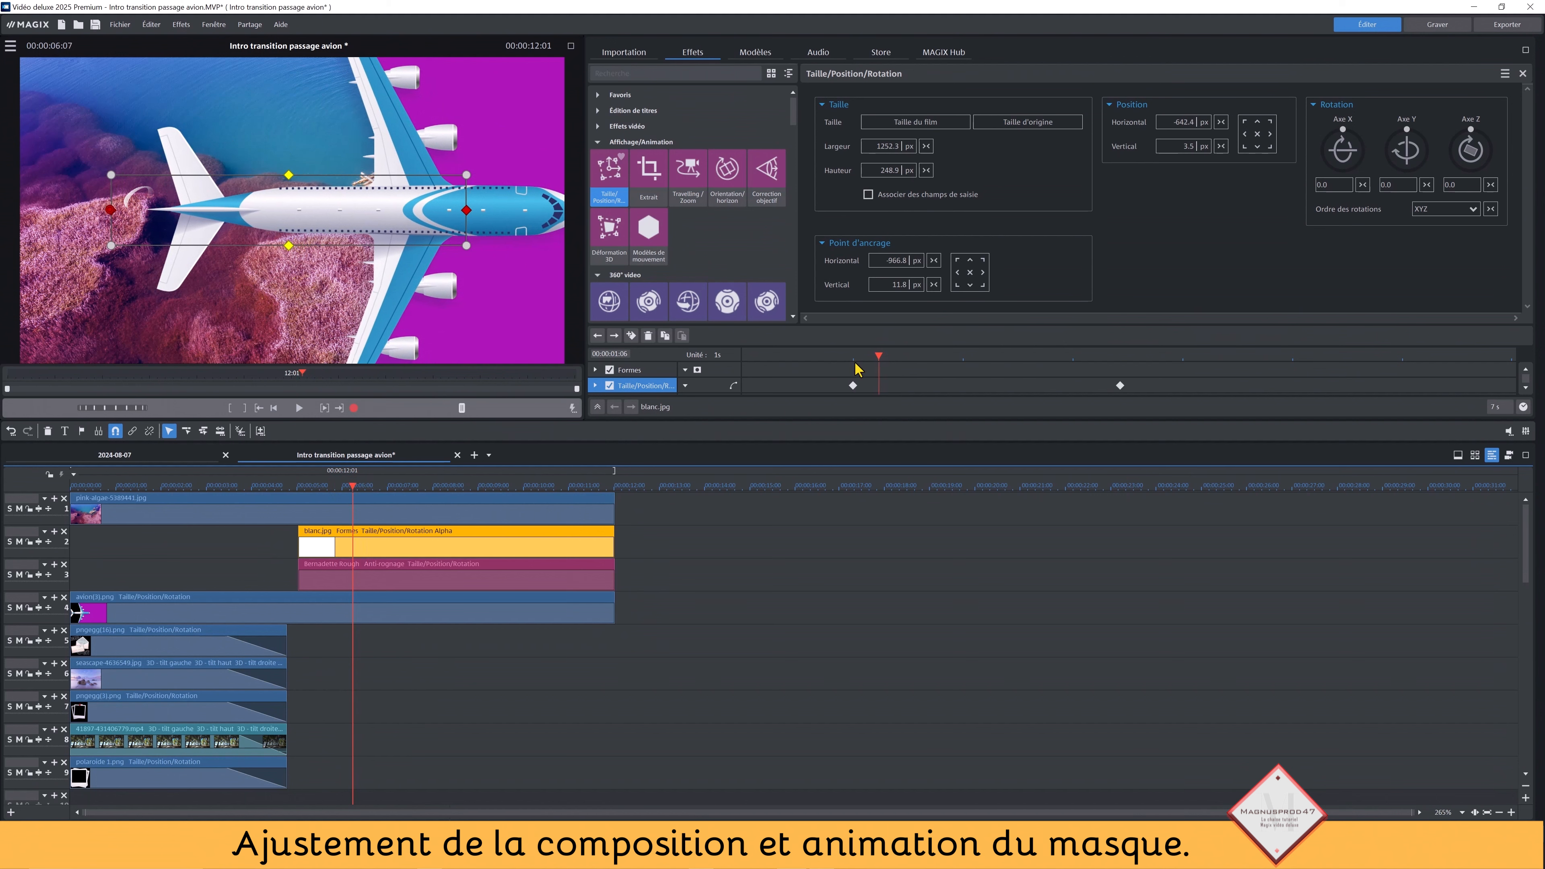
{"action": "left_click", "coordinate": [853, 385]}
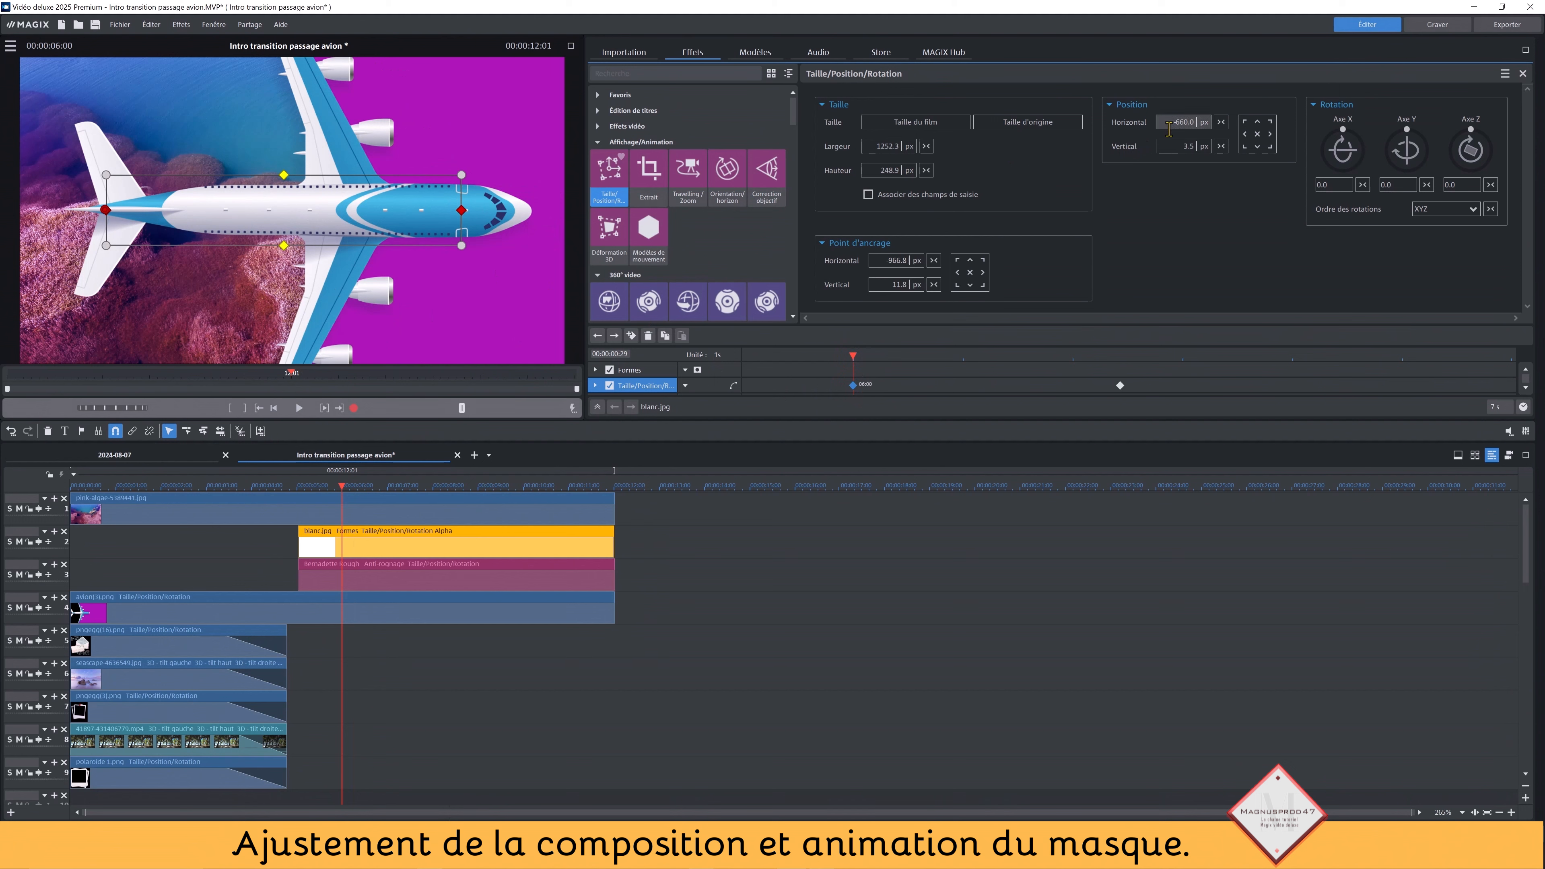
{"action": "left_click_drag", "start_coordinate": [1167, 123], "coordinate": [1169, 170]}
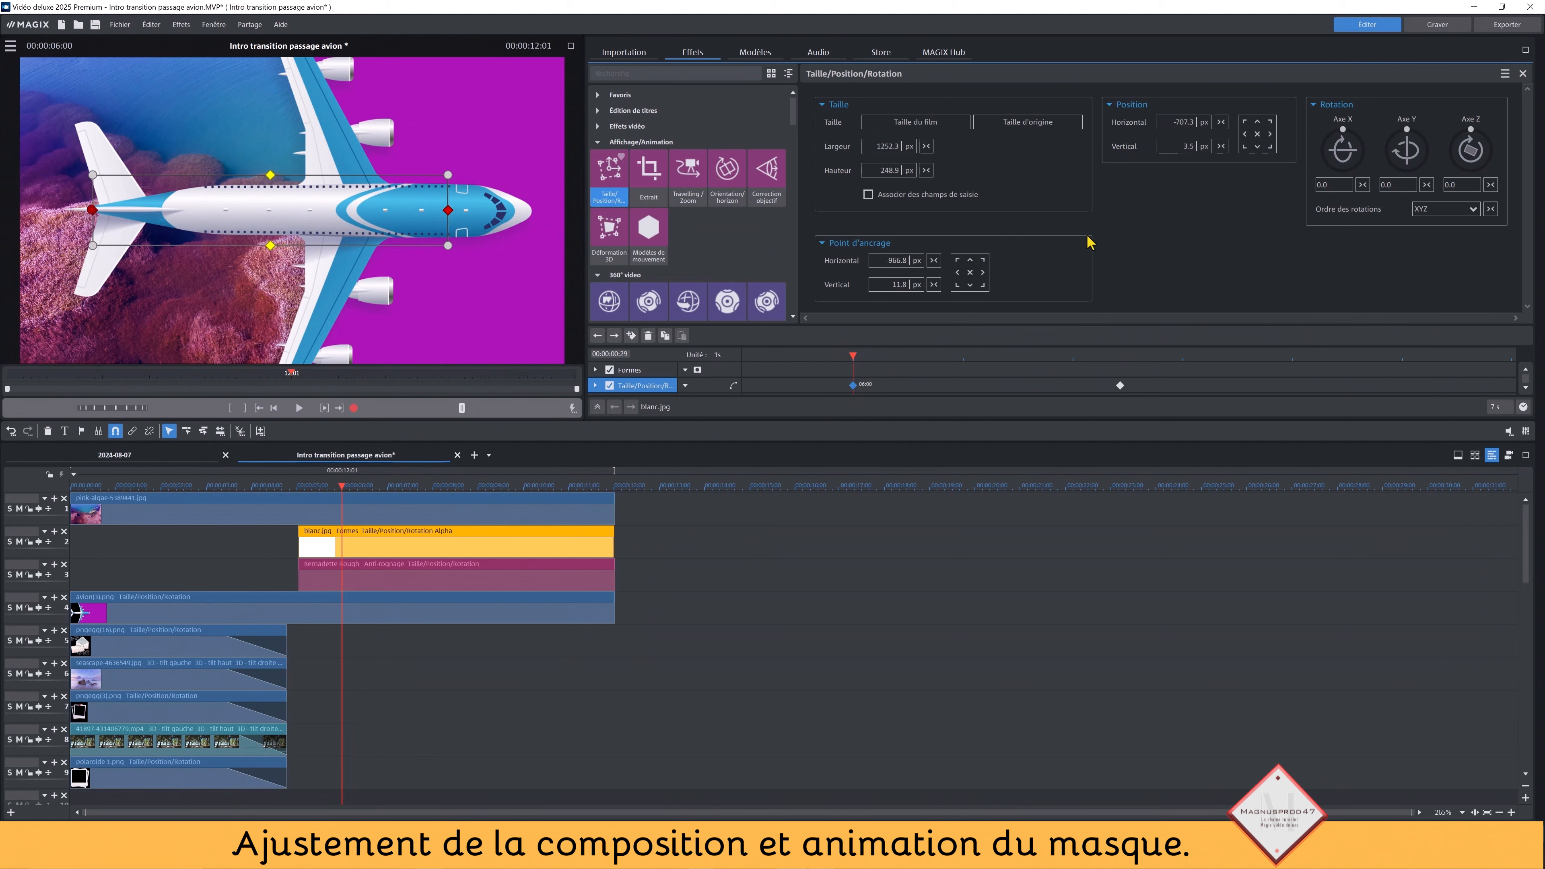
Move the mask's second position keyframe earlier to 00:00:07:09 and play the reveal from 00:00:05:01.
{"action": "left_click_drag", "start_coordinate": [365, 492], "coordinate": [400, 501]}
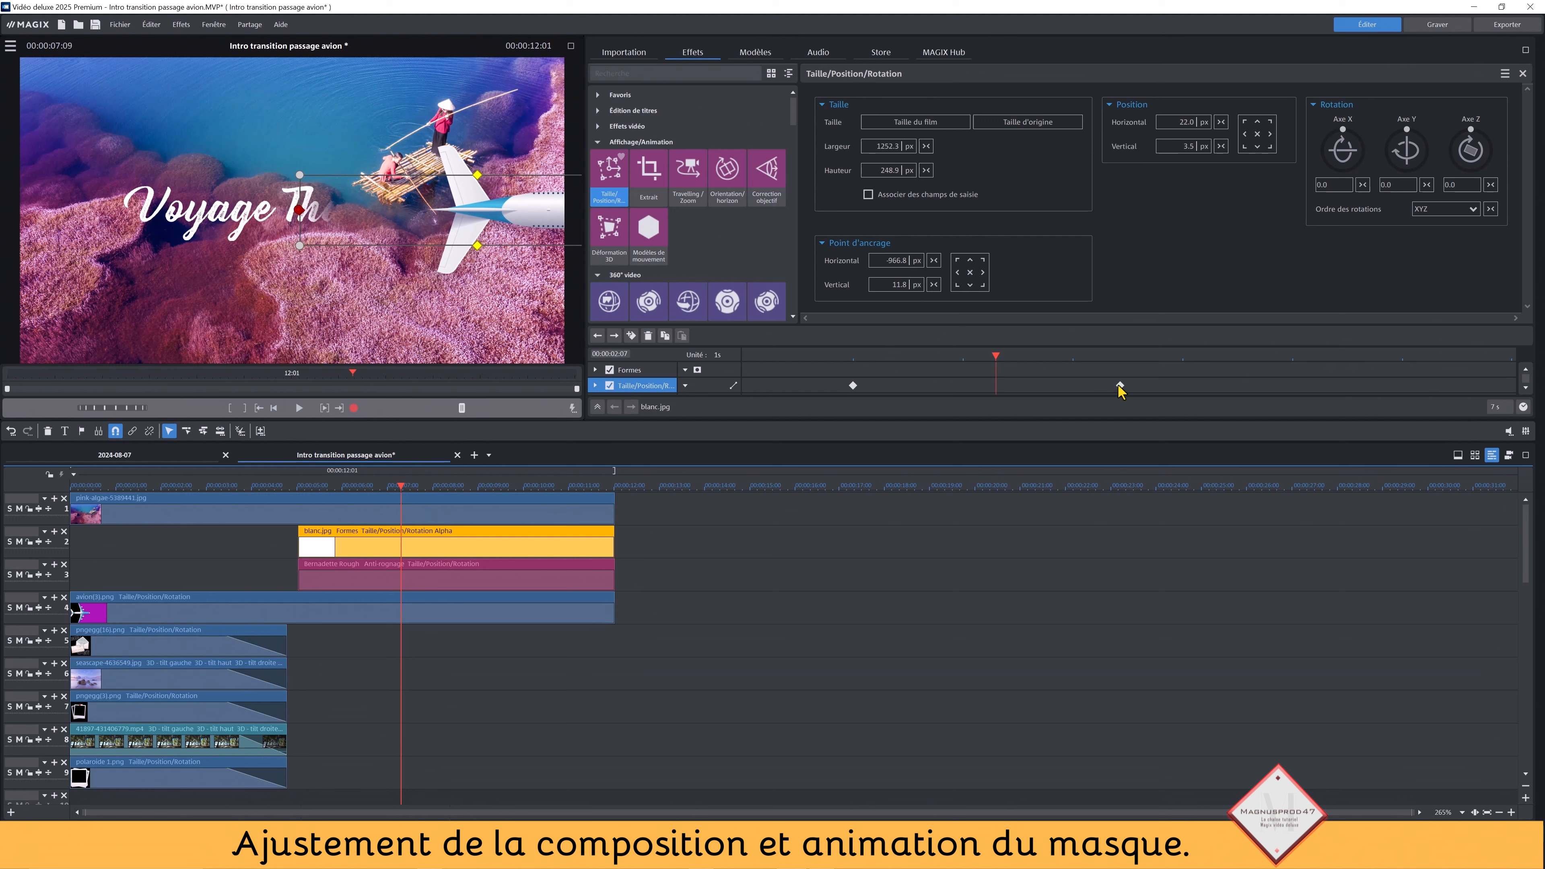
{"action": "left_click_drag", "start_coordinate": [1119, 385], "coordinate": [966, 387]}
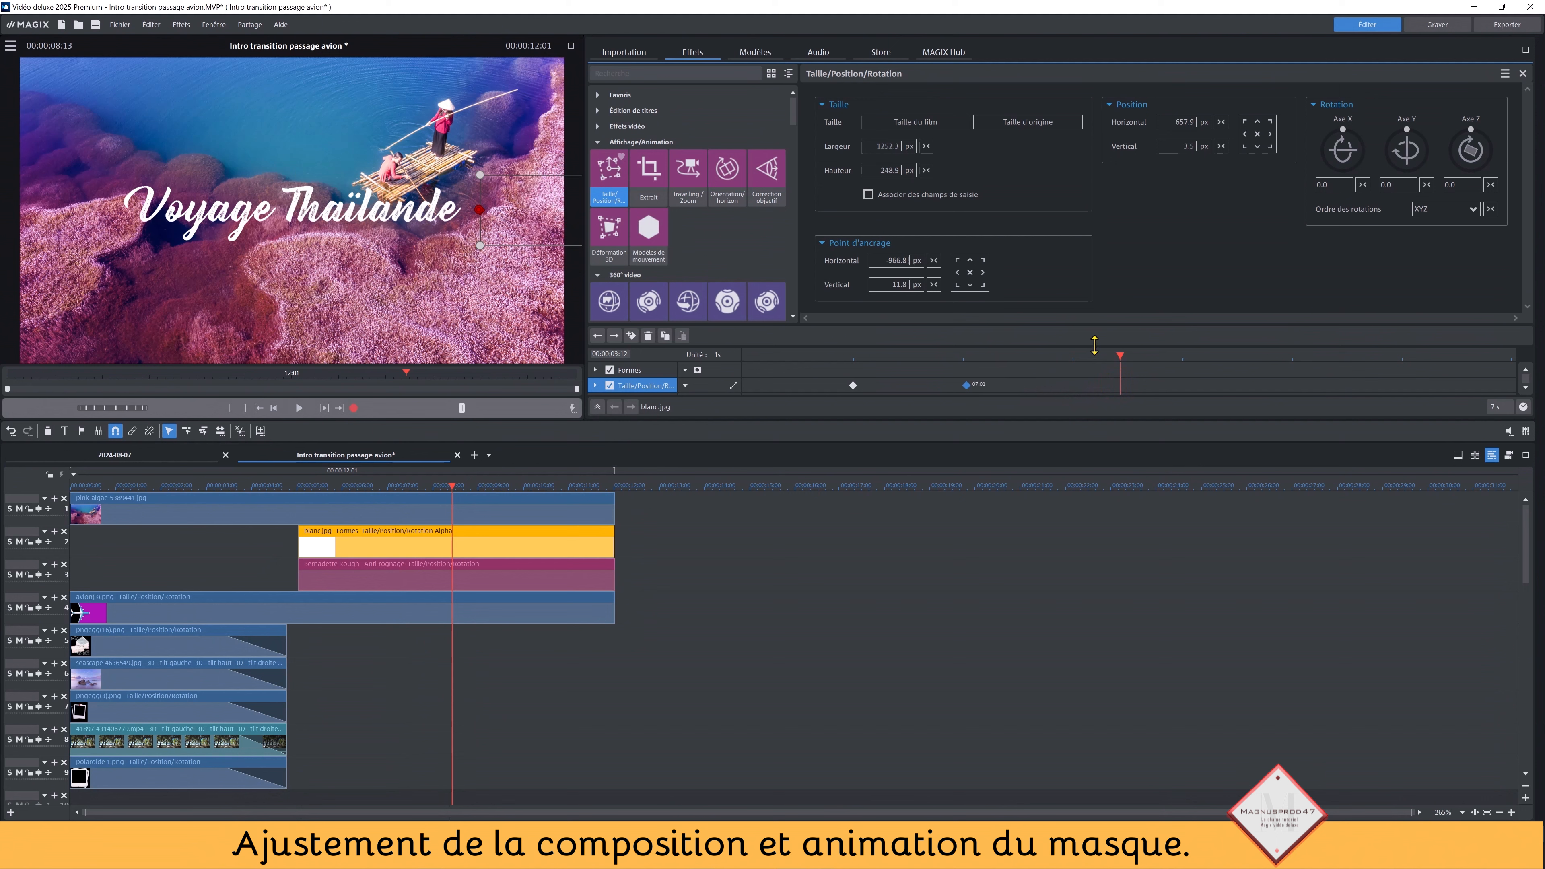
{"action": "mouse_move", "coordinate": [1119, 357]}
{"action": "left_mouse_down"}
{"action": "mouse_move", "coordinate": [815, 378]}
{"action": "mouse_move", "coordinate": [999, 394]}
{"action": "mouse_move", "coordinate": [967, 356]}
{"action": "mouse_move", "coordinate": [888, 366]}
{"action": "mouse_move", "coordinate": [1003, 392]}
{"action": "mouse_move", "coordinate": [722, 375]}
{"action": "left_mouse_up"}
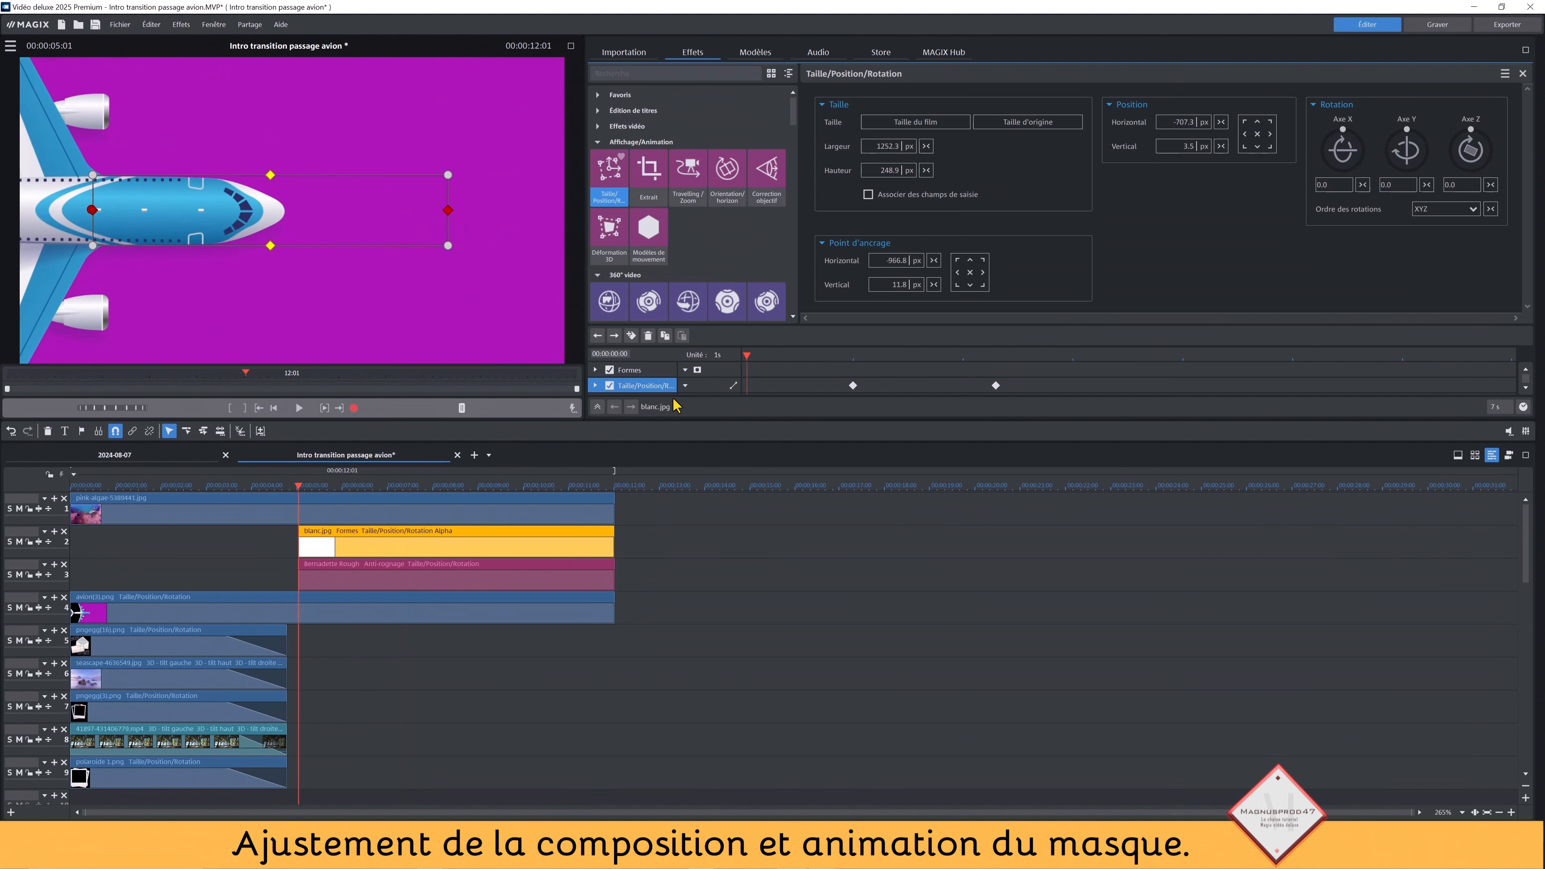
{"action": "left_click", "coordinate": [300, 409]}
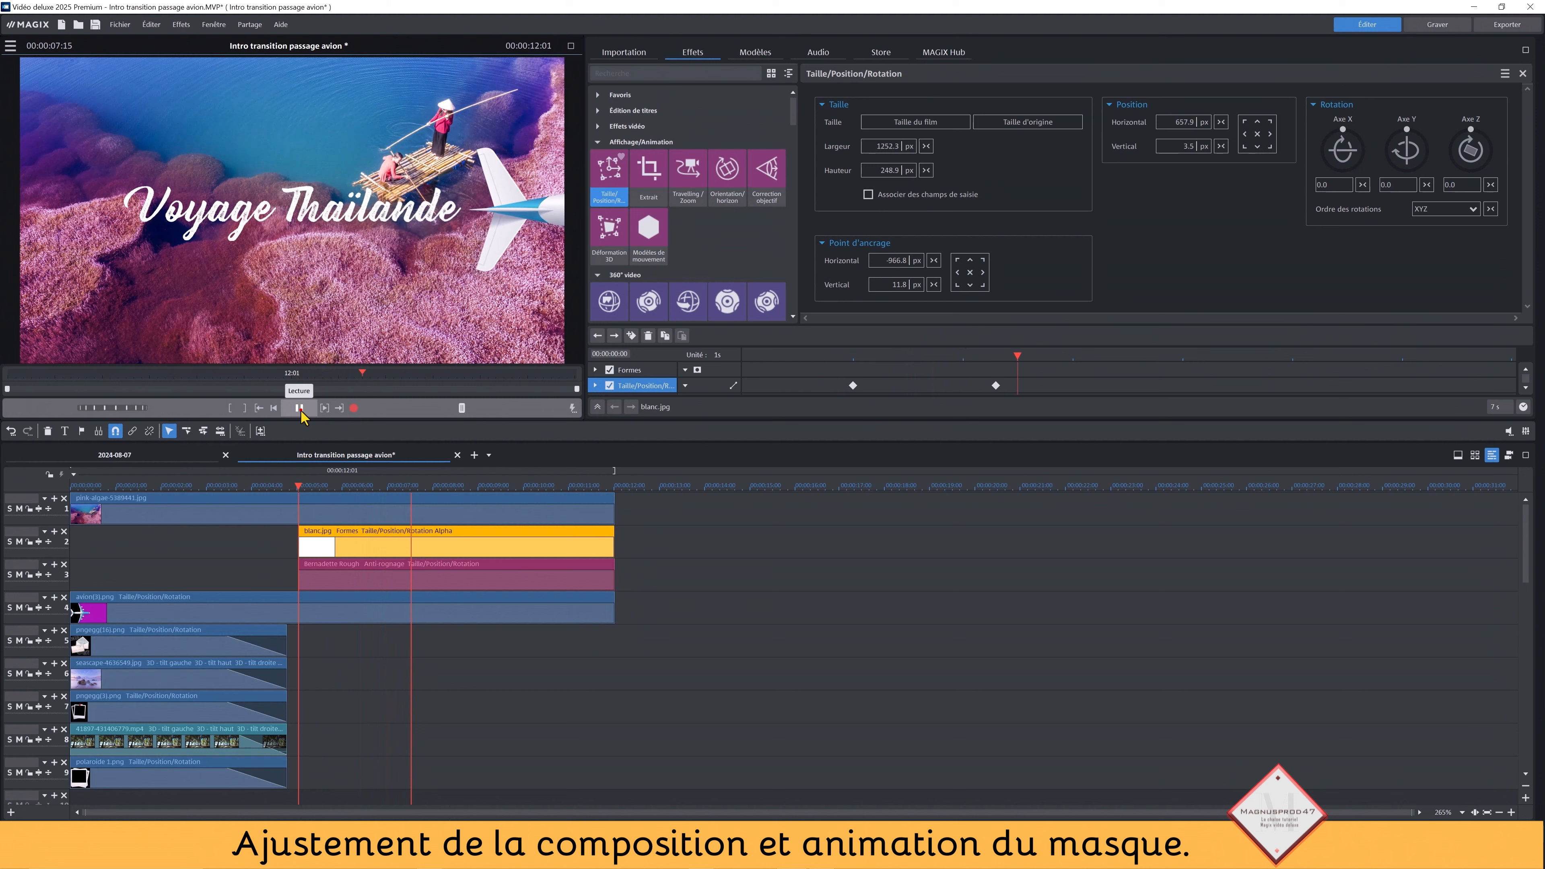
{"action": "left_click", "coordinate": [299, 408]}
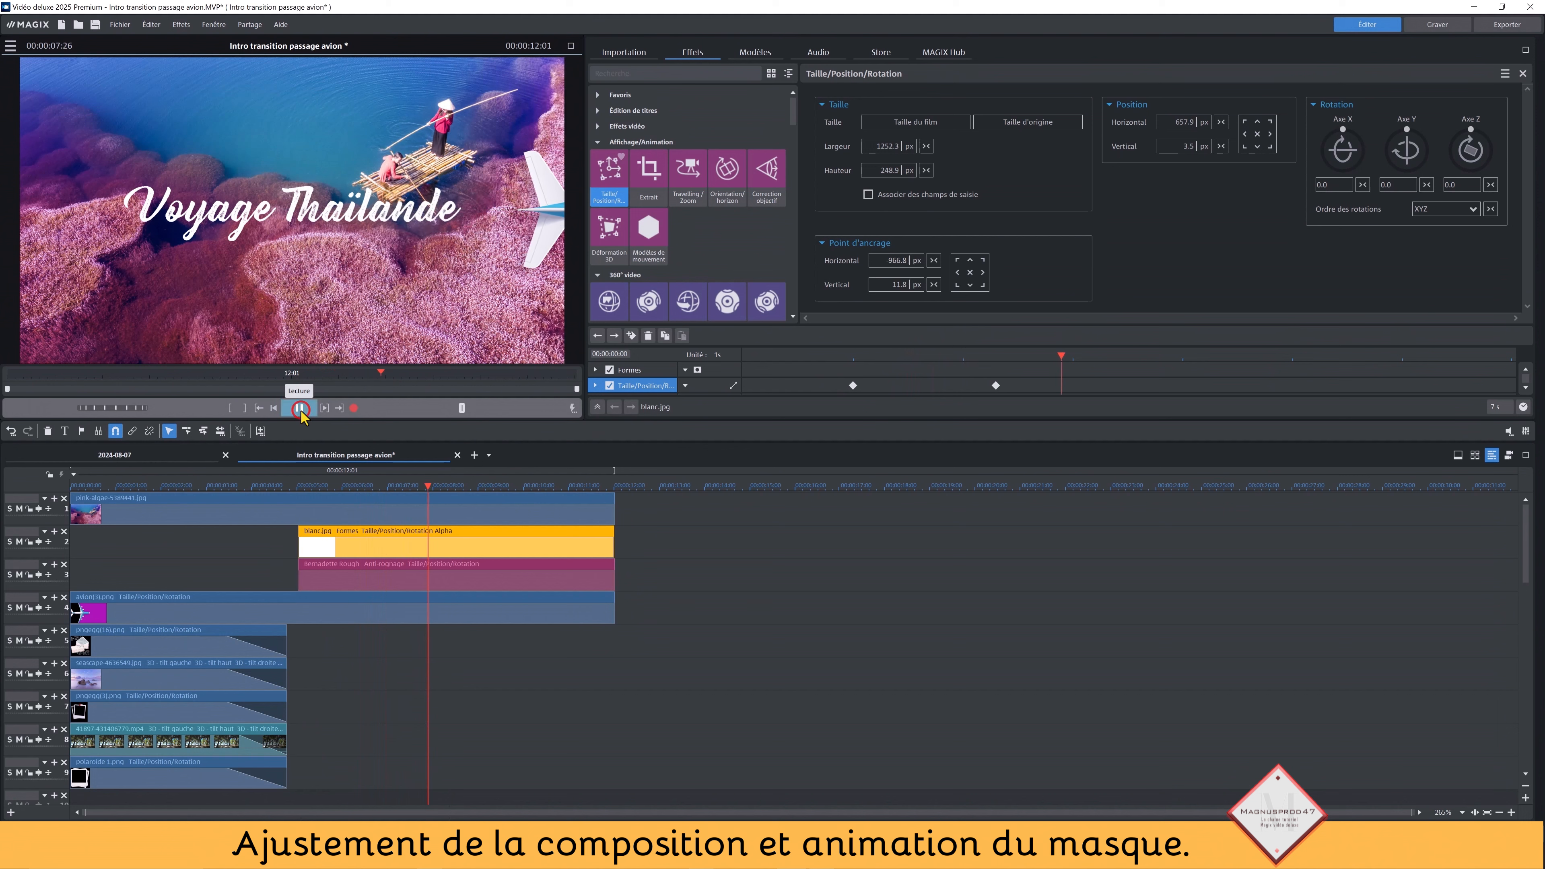
Return to 00:00:05:01, deselect the mask and replay the title reveal behind the plane.
{"action": "left_click", "coordinate": [731, 386]}
{"action": "left_click_drag", "start_coordinate": [1061, 353], "coordinate": [734, 362]}
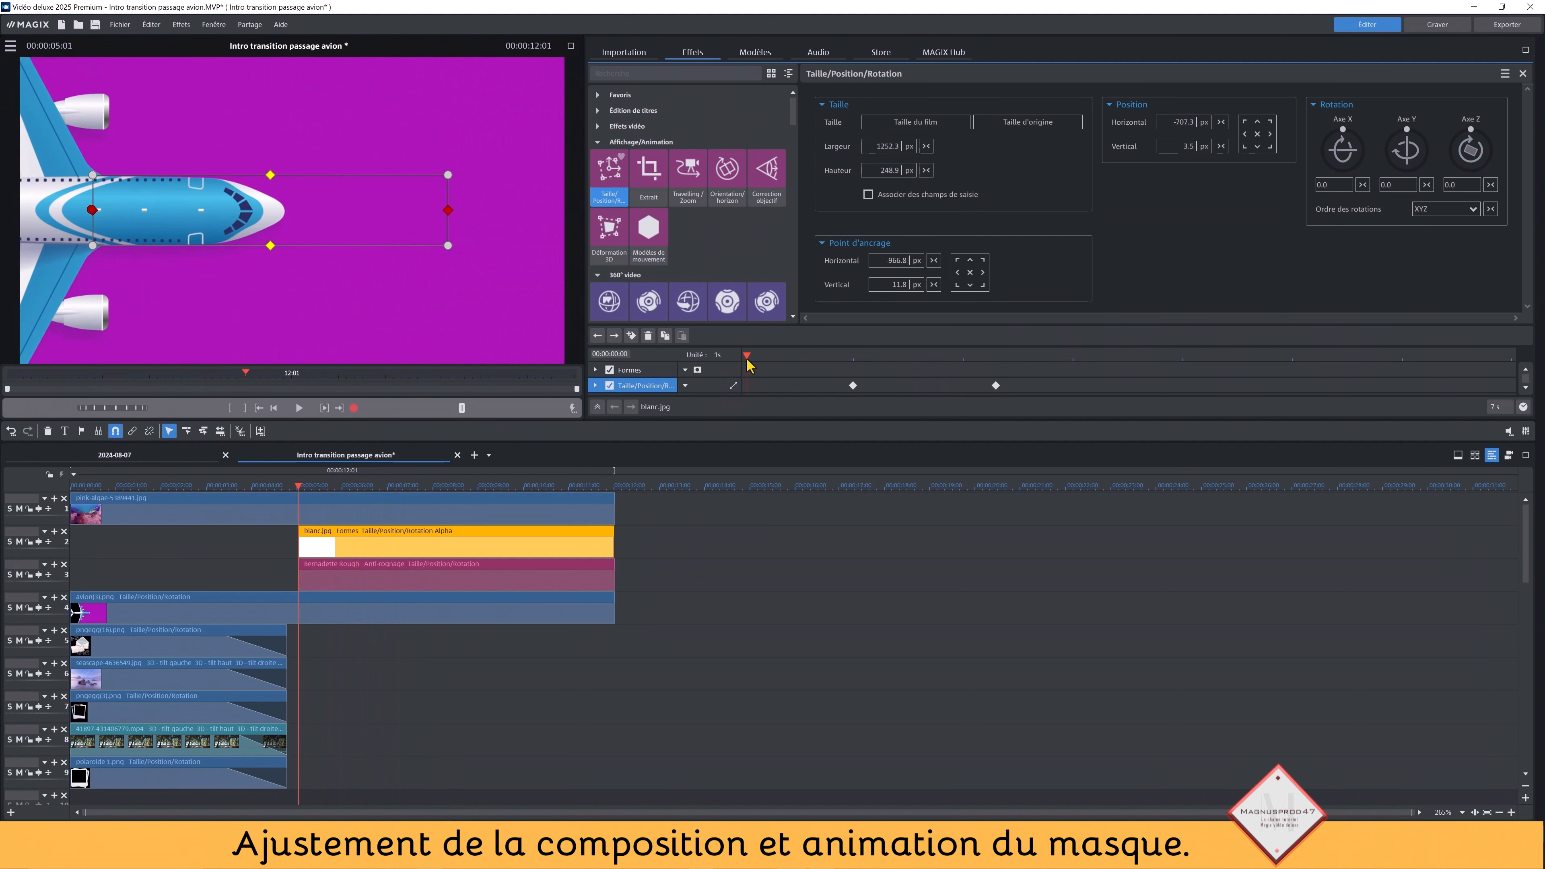
{"action": "left_click_drag", "start_coordinate": [747, 355], "coordinate": [691, 377]}
{"action": "left_click", "coordinate": [835, 622]}
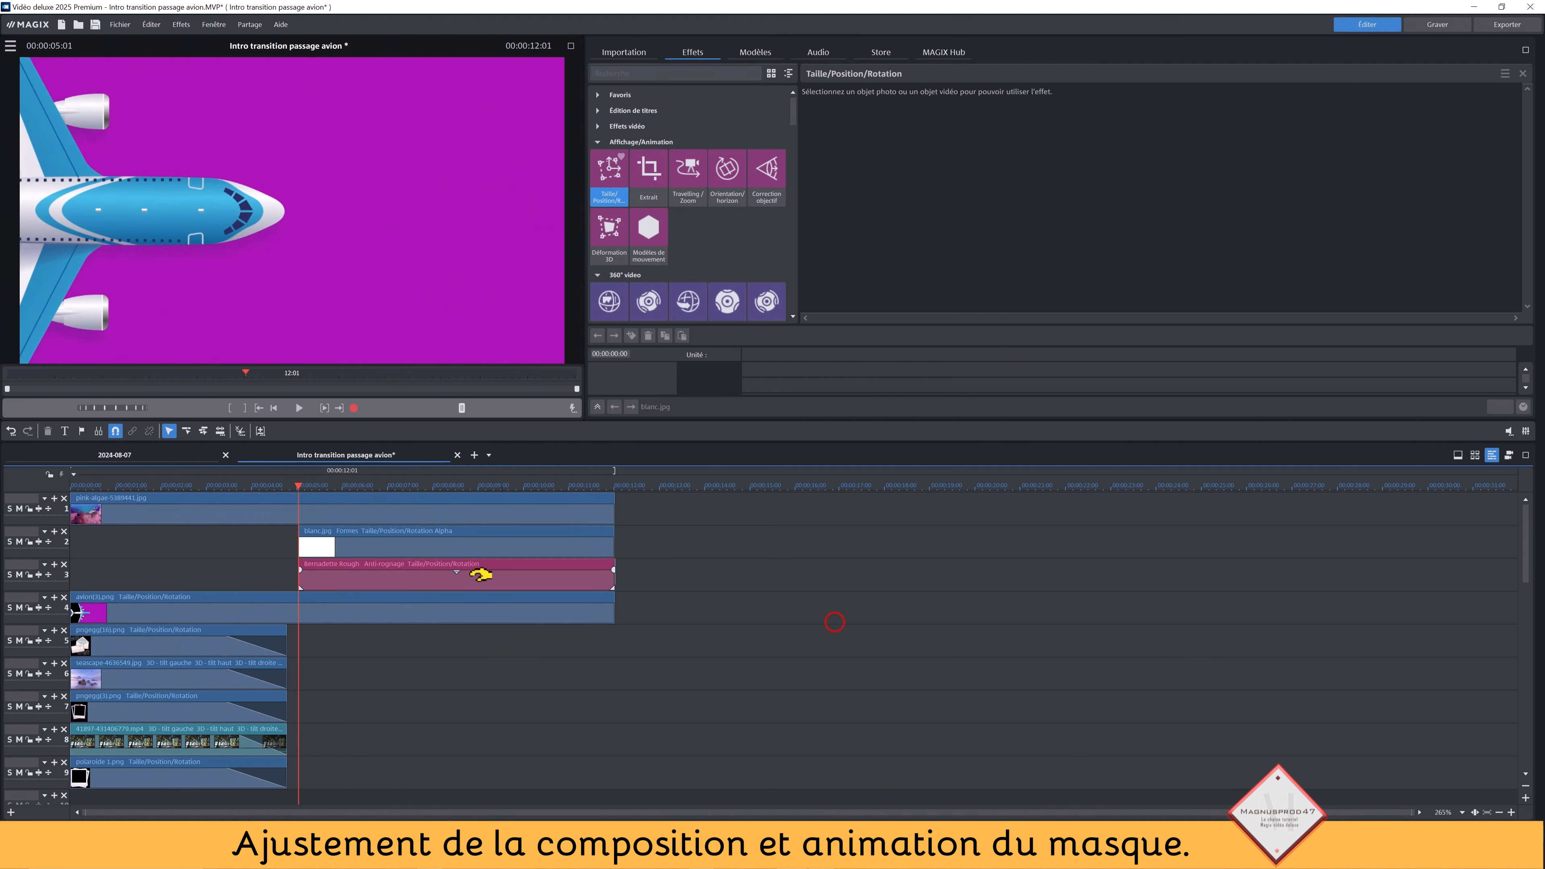
{"action": "left_click", "coordinate": [308, 408]}
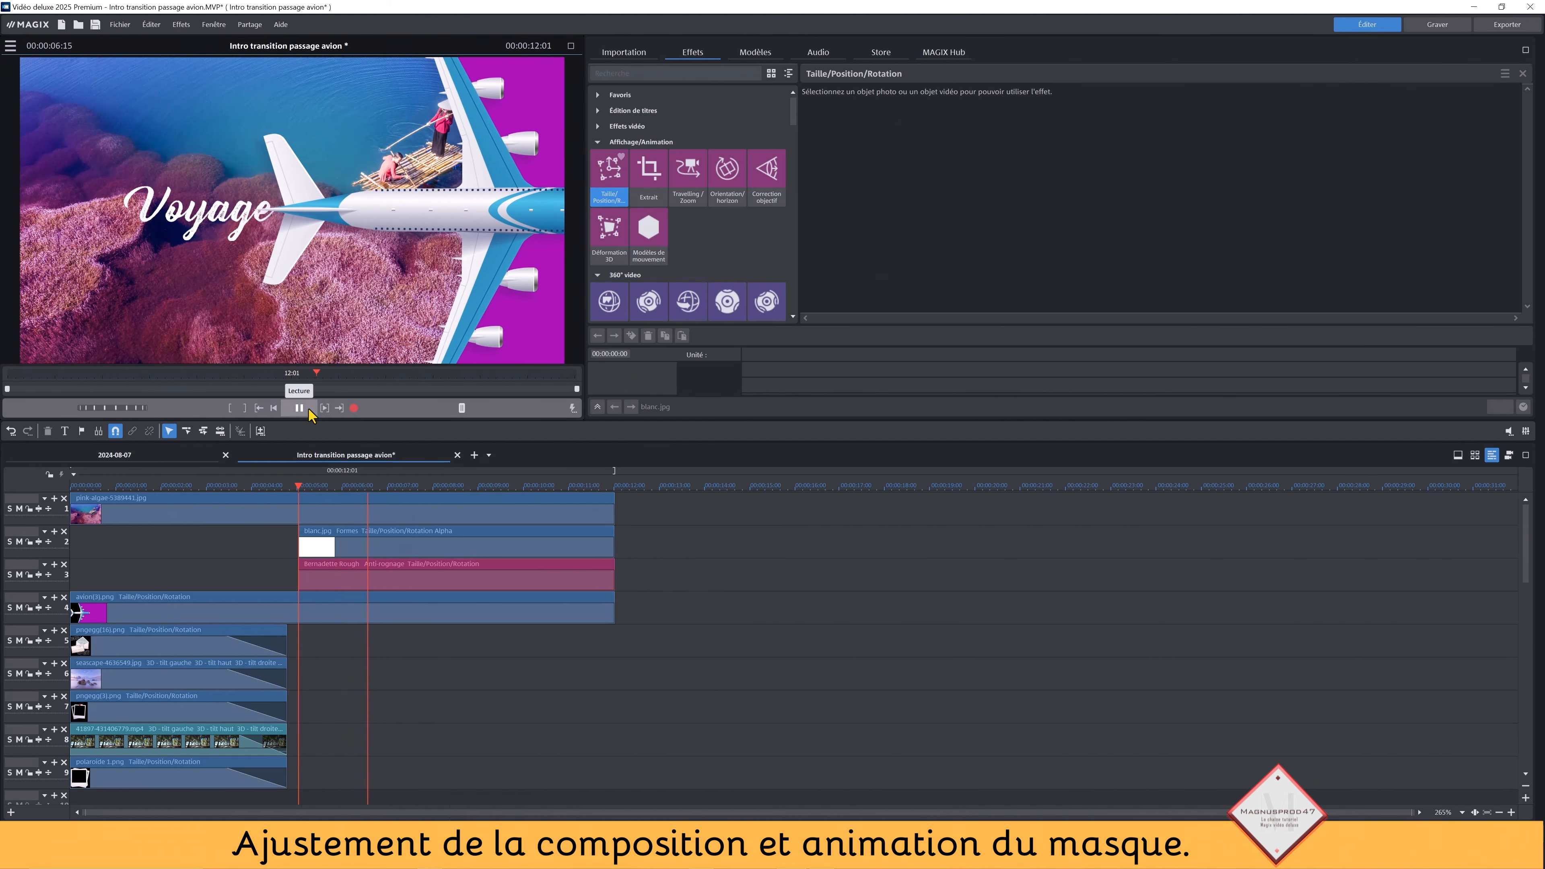
{"action": "left_click", "coordinate": [299, 407]}
Select the blanc.jpg mask on track 2 and review the composition from 00:00:00:00 up to 00:00:09:29.
{"action": "left_click", "coordinate": [414, 544]}
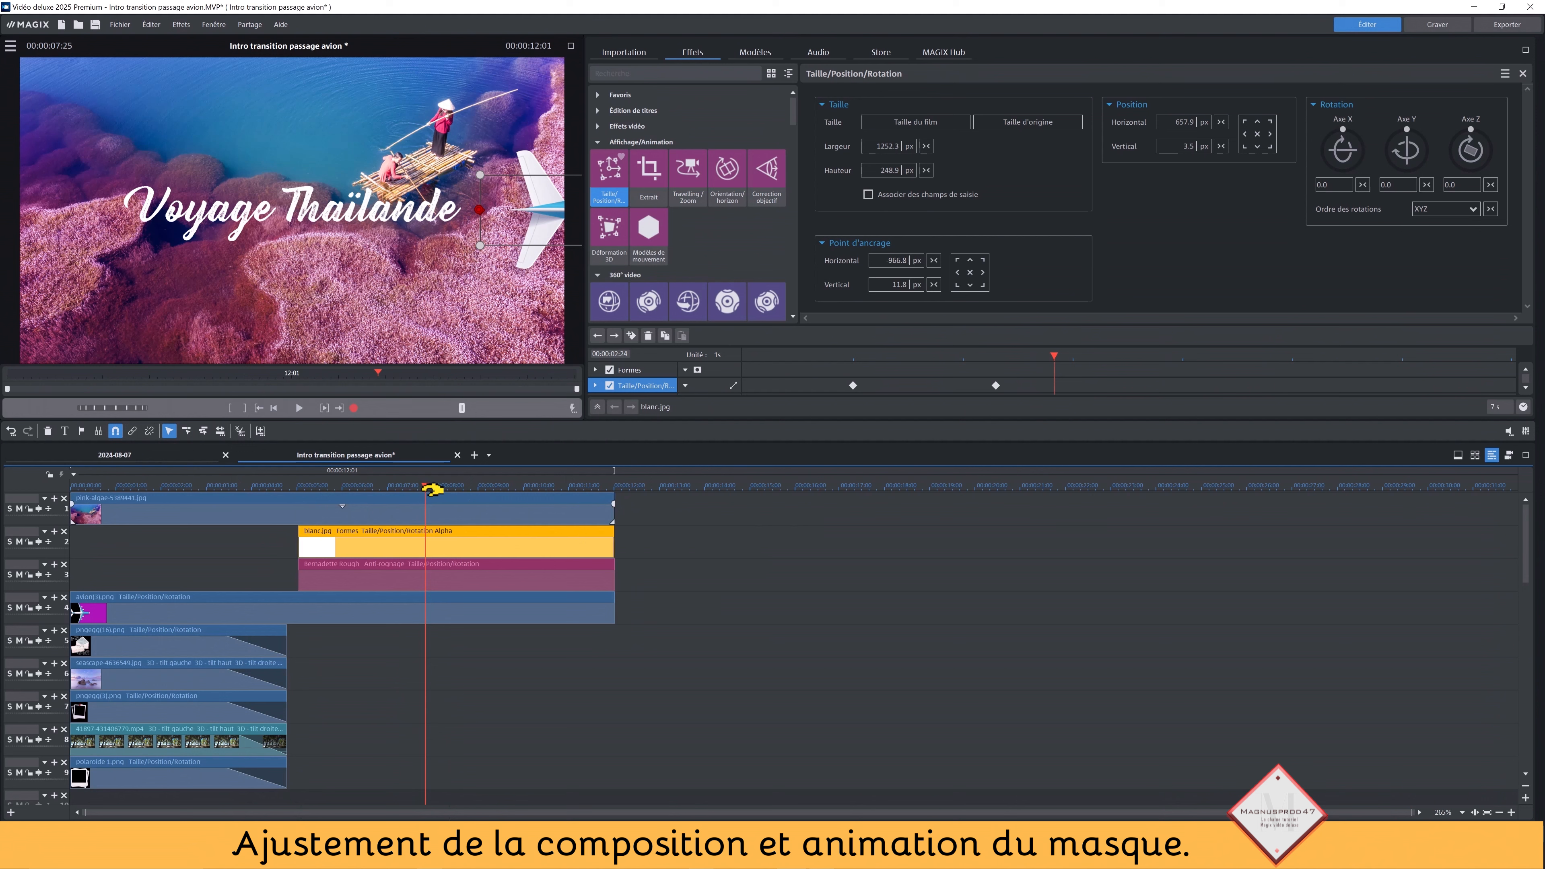
{"action": "left_click_drag", "start_coordinate": [424, 488], "coordinate": [302, 489]}
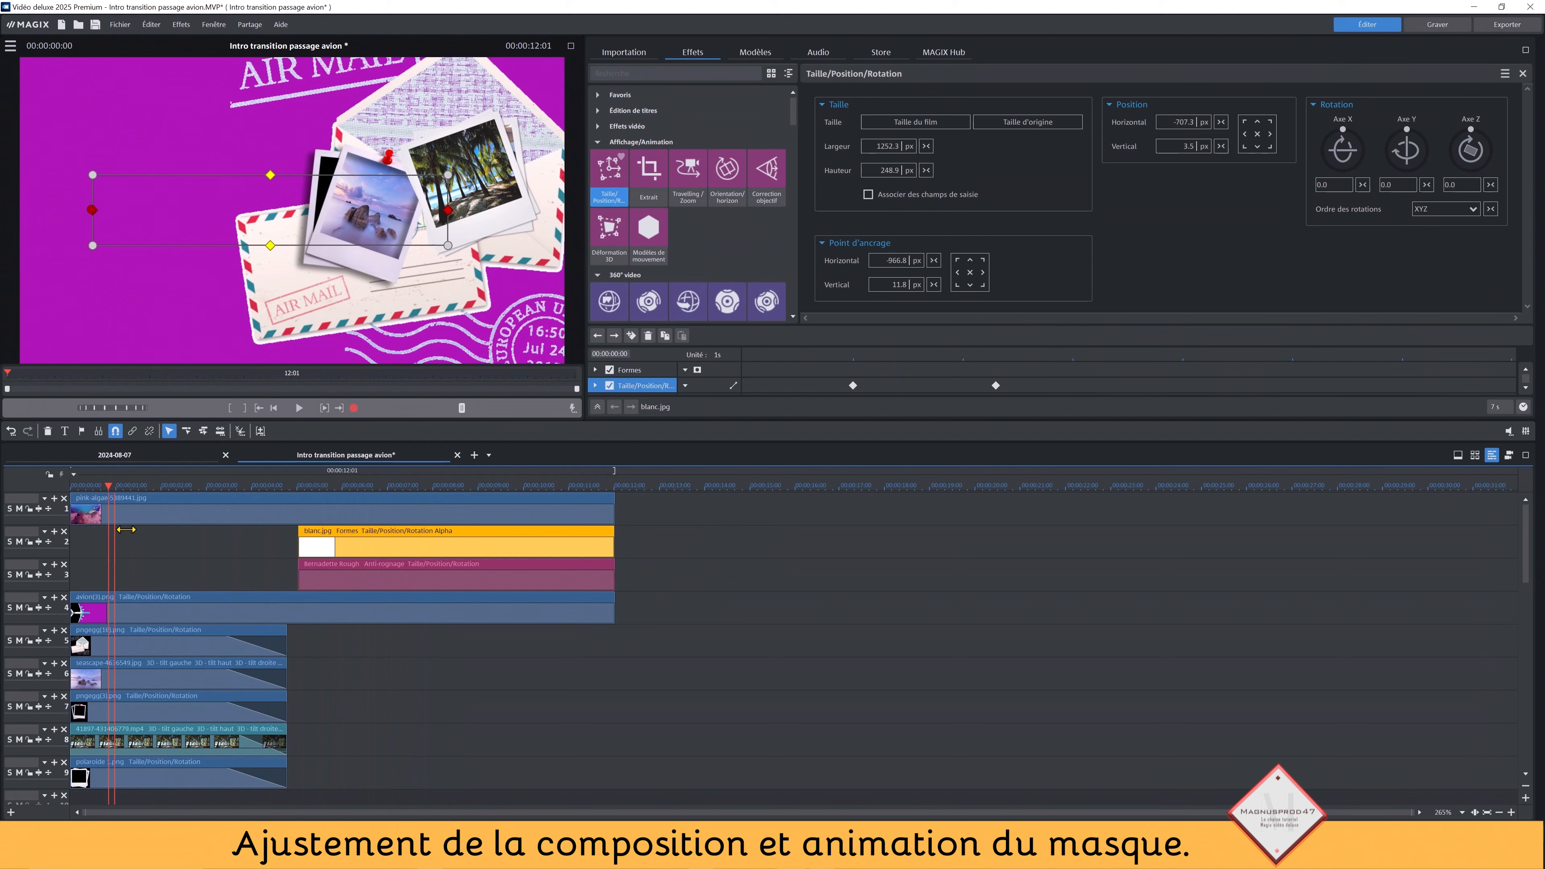
{"action": "left_click_drag", "start_coordinate": [302, 547], "coordinate": [522, 548]}
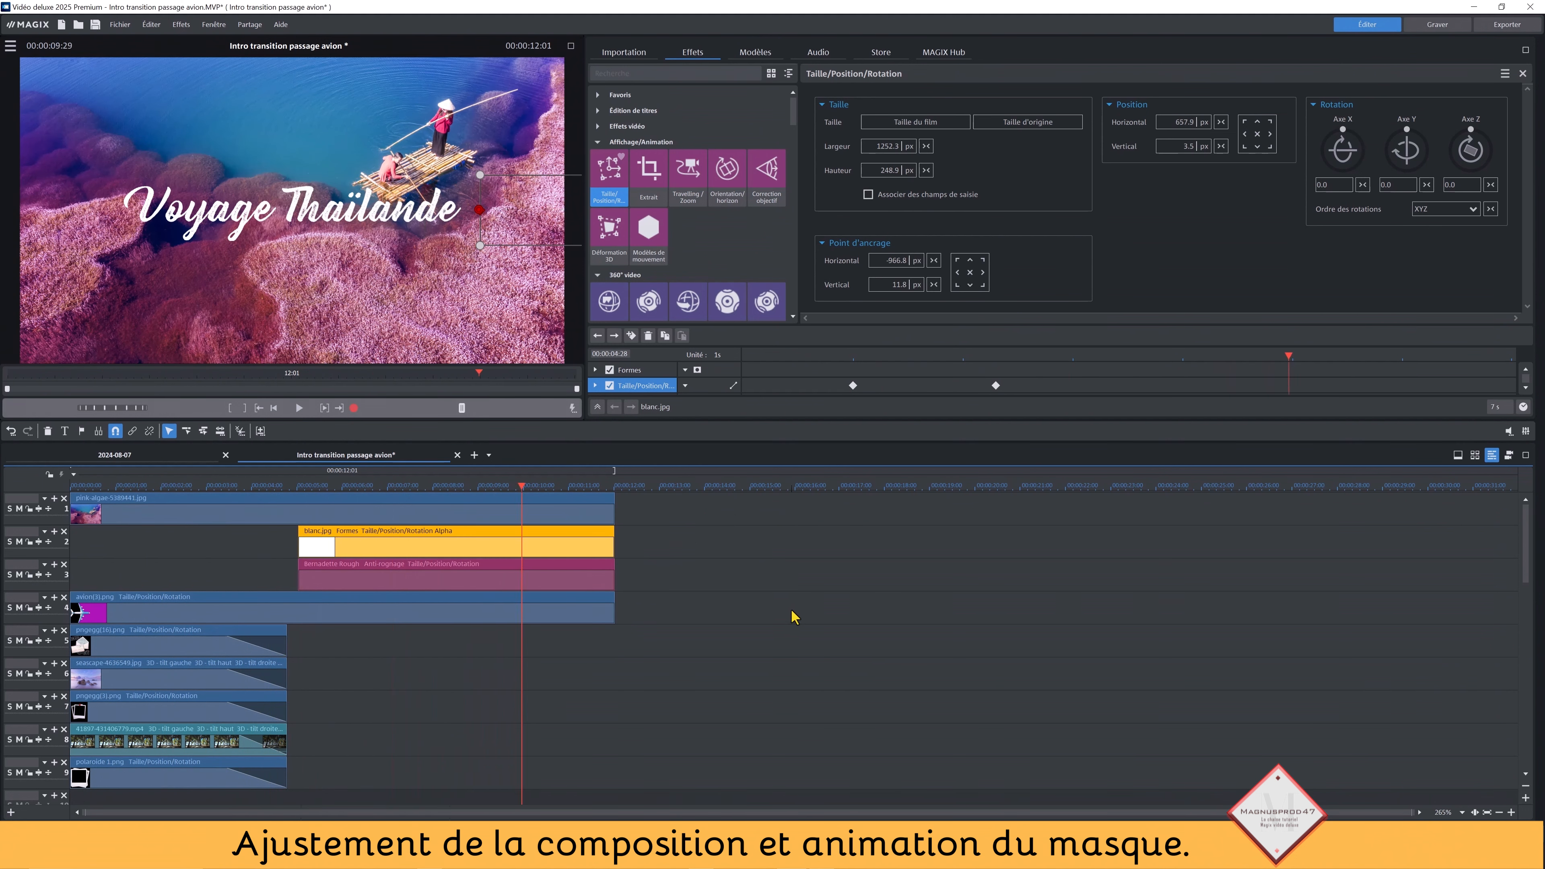